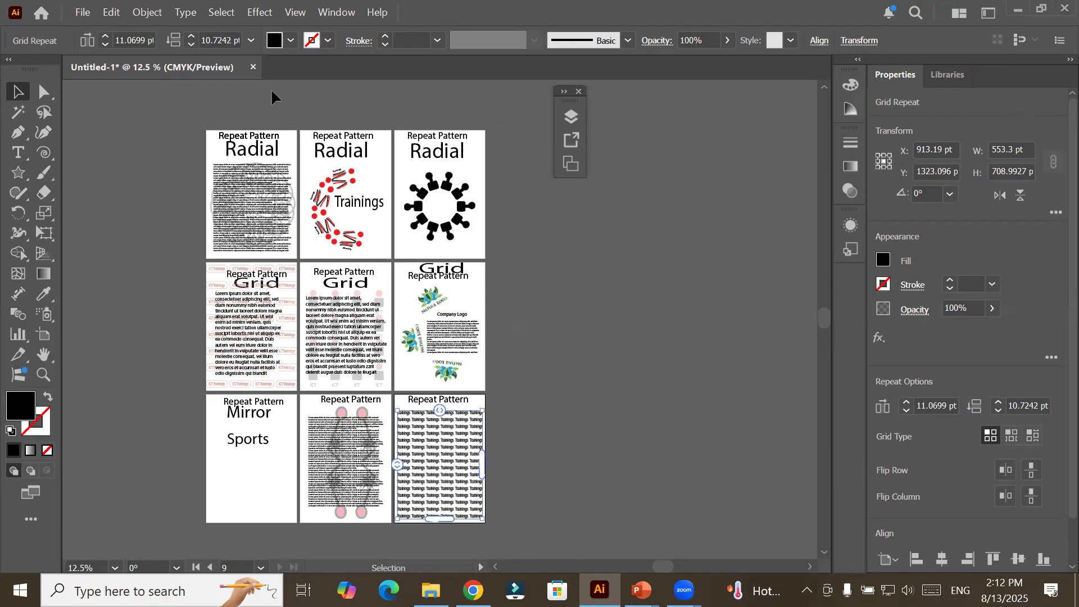
Close the current document without saving its changes and create a new A4 document.
key("ctrl+w")
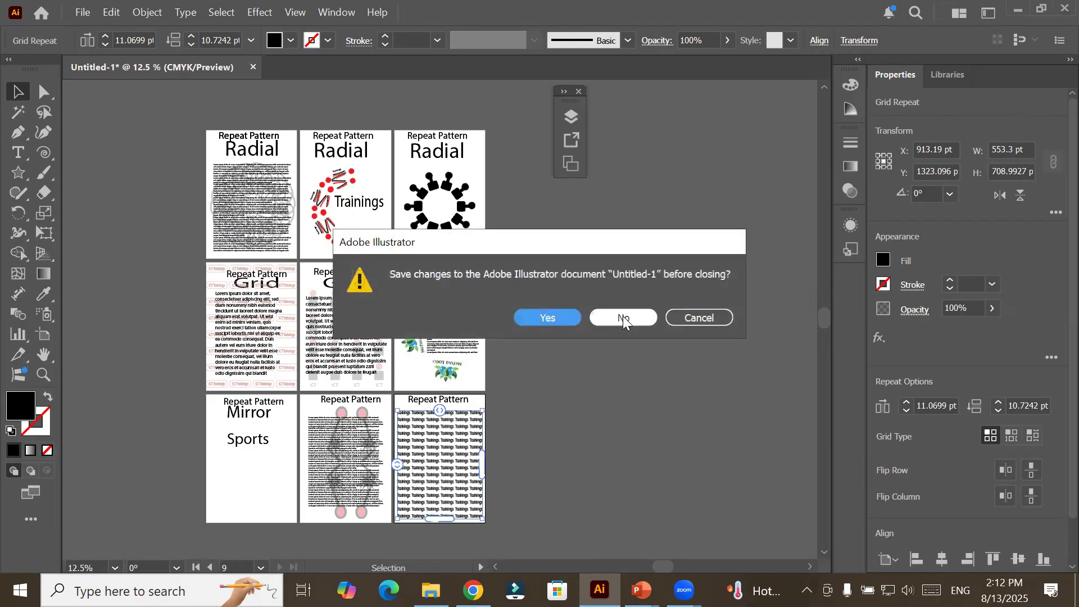
key("Escape")
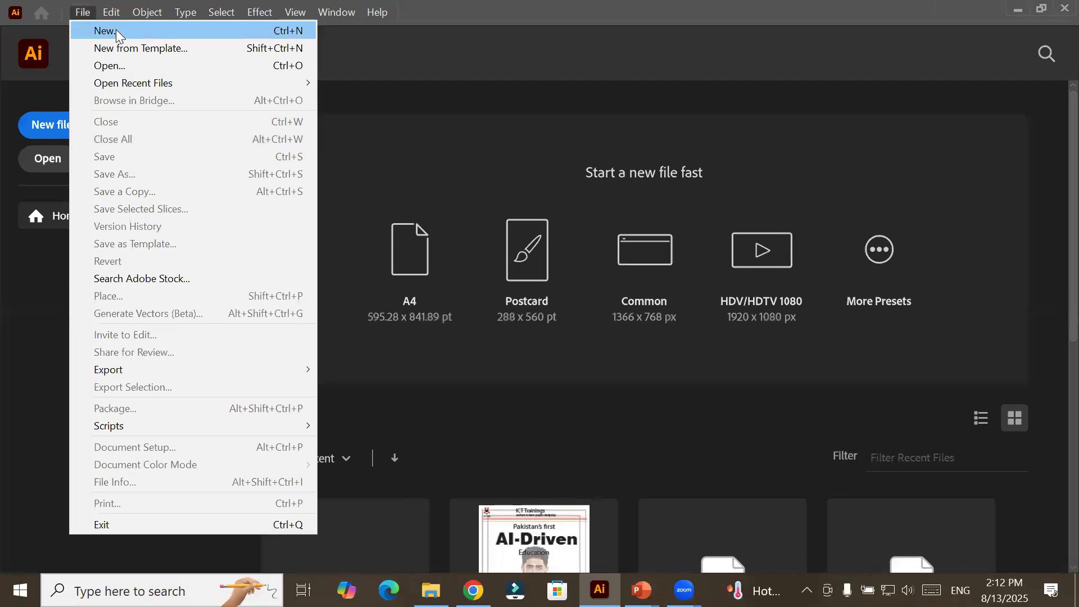
left_click(399, 237)
left_click(400, 241)
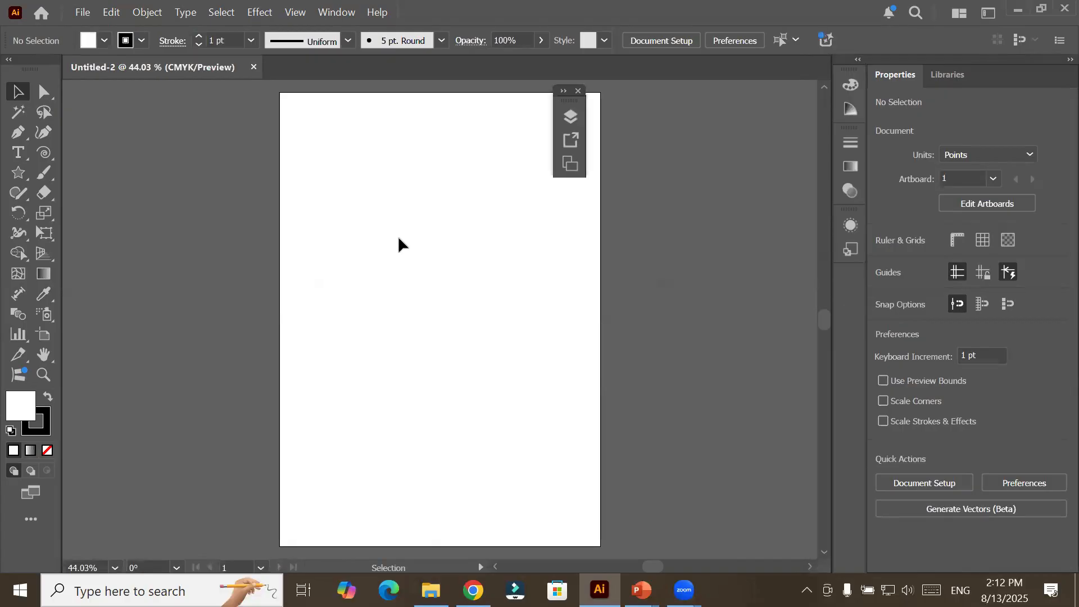
Add five more A4 artboards to the document for a total of six.
left_click(43, 335)
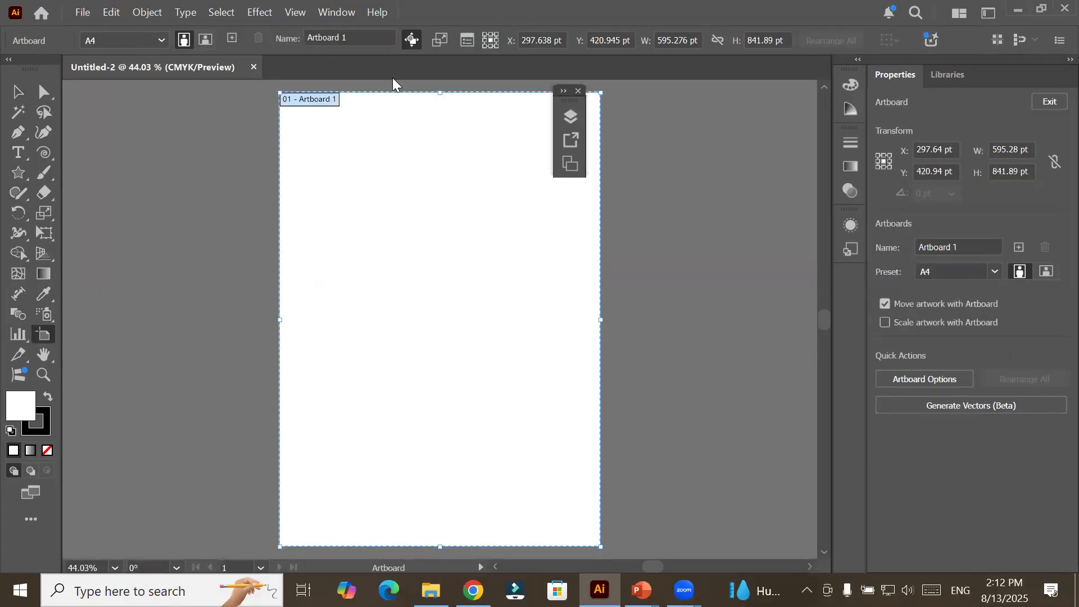
left_click(228, 38)
left_click(227, 38)
left_click(227, 38)
left_click(228, 38)
left_click(228, 38)
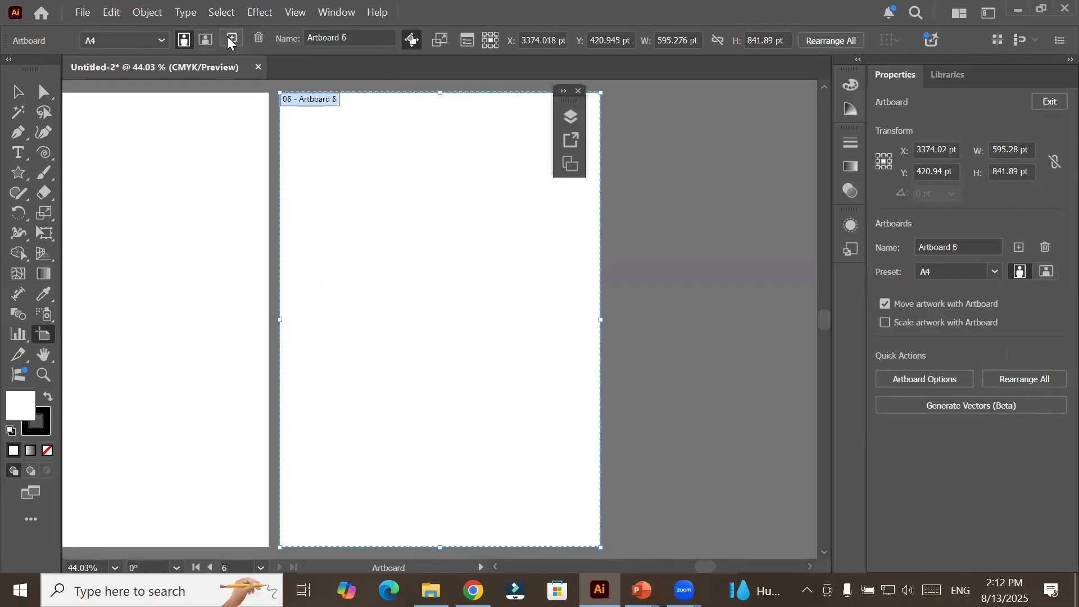
Rearrange all artboards into a grid of 2 columns with 20 pt spacing.
left_click(806, 36)
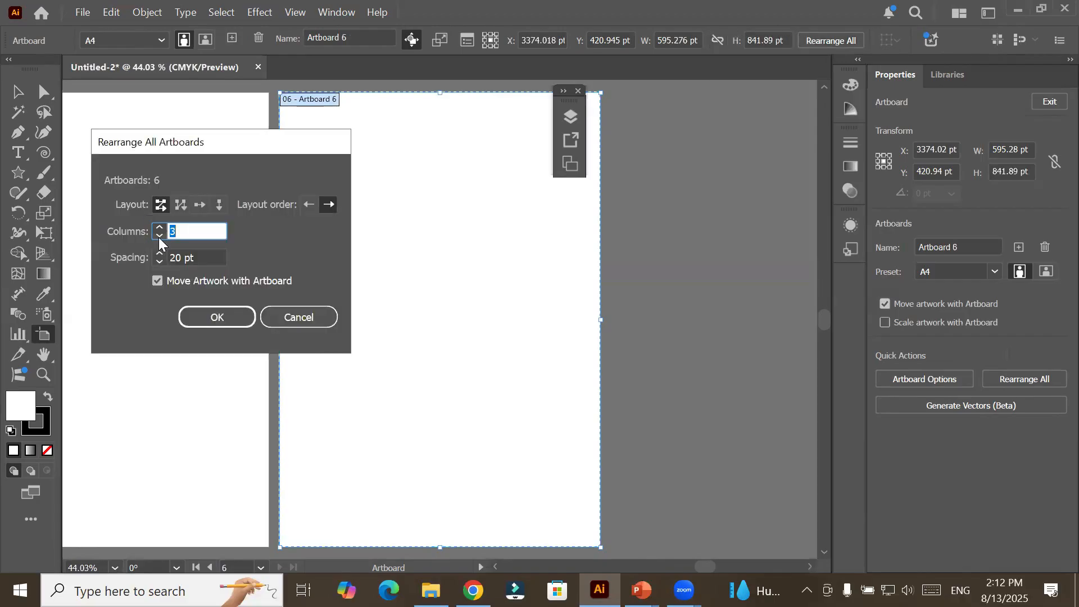
type("3")
left_click(159, 236)
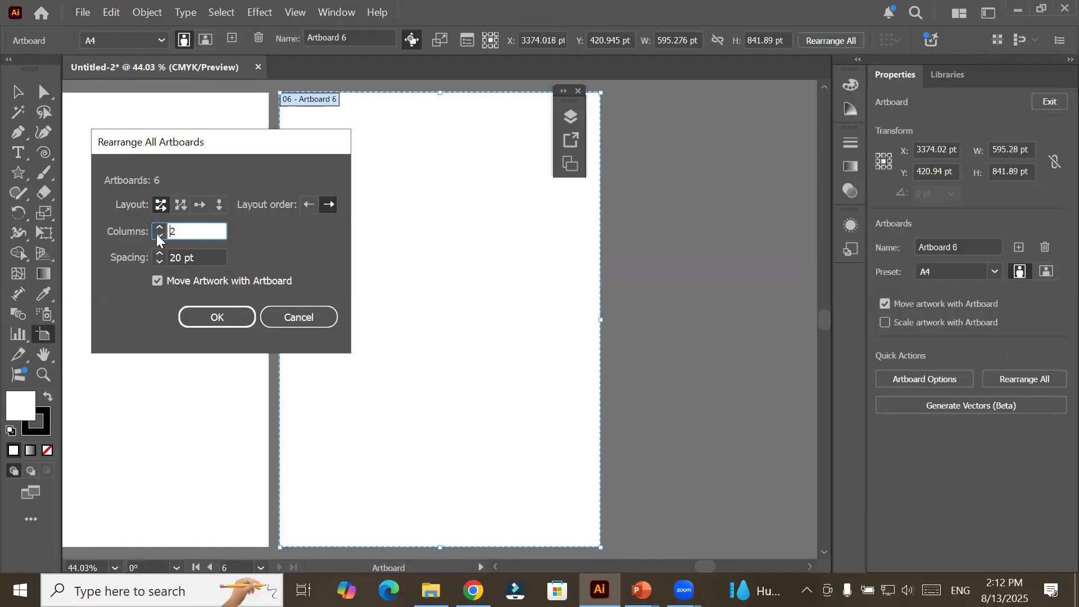
left_click(218, 318)
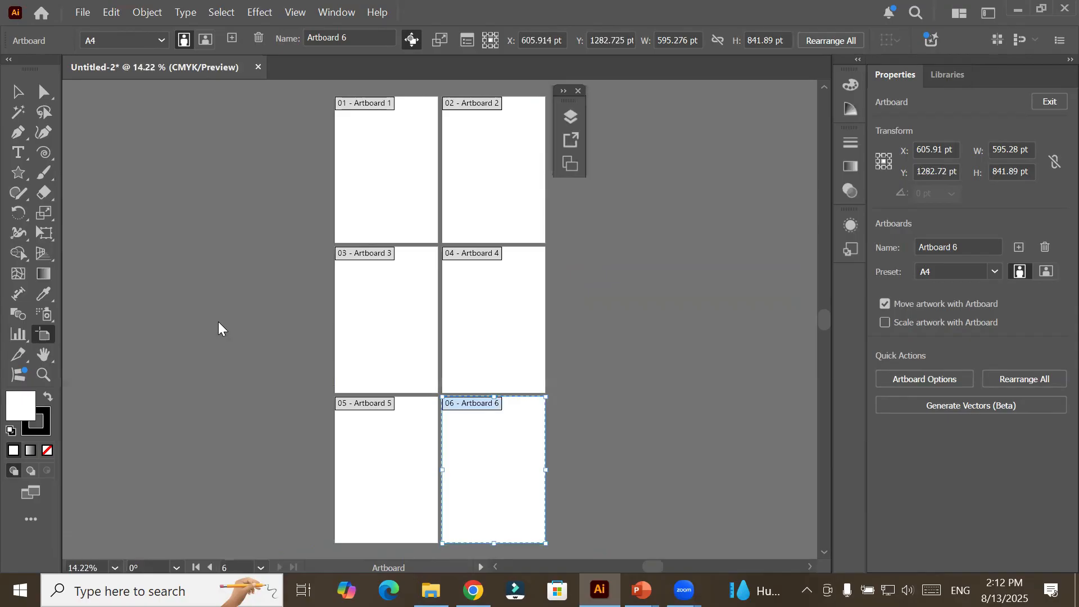
Add the title "Blend Tool" at the top of Artboard 1 and enlarge it to about 70 pt.
left_click(376, 165)
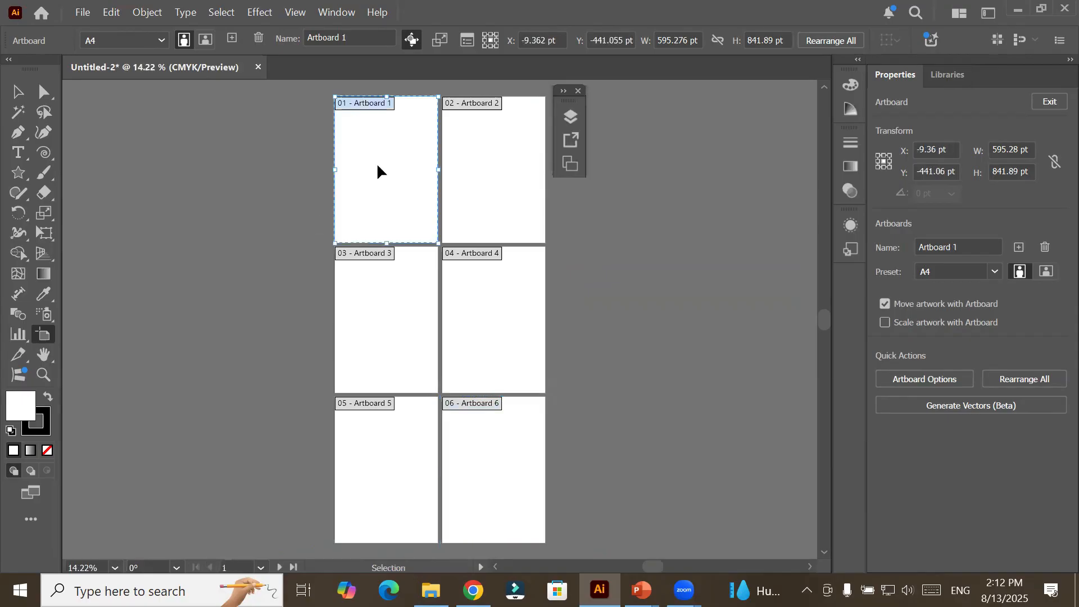
key("ctrl+0")
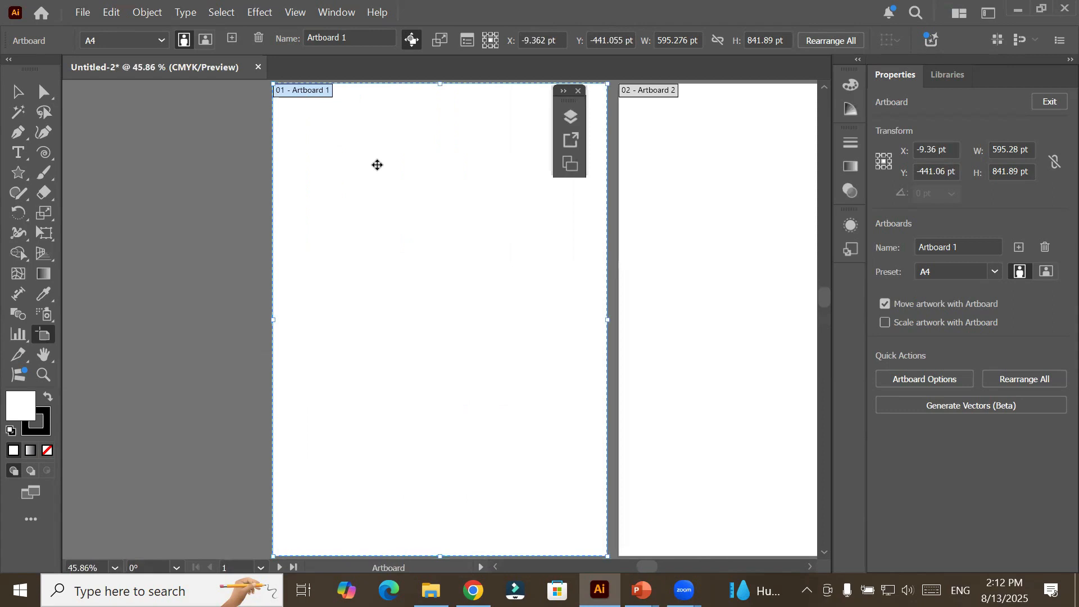
left_click(18, 153)
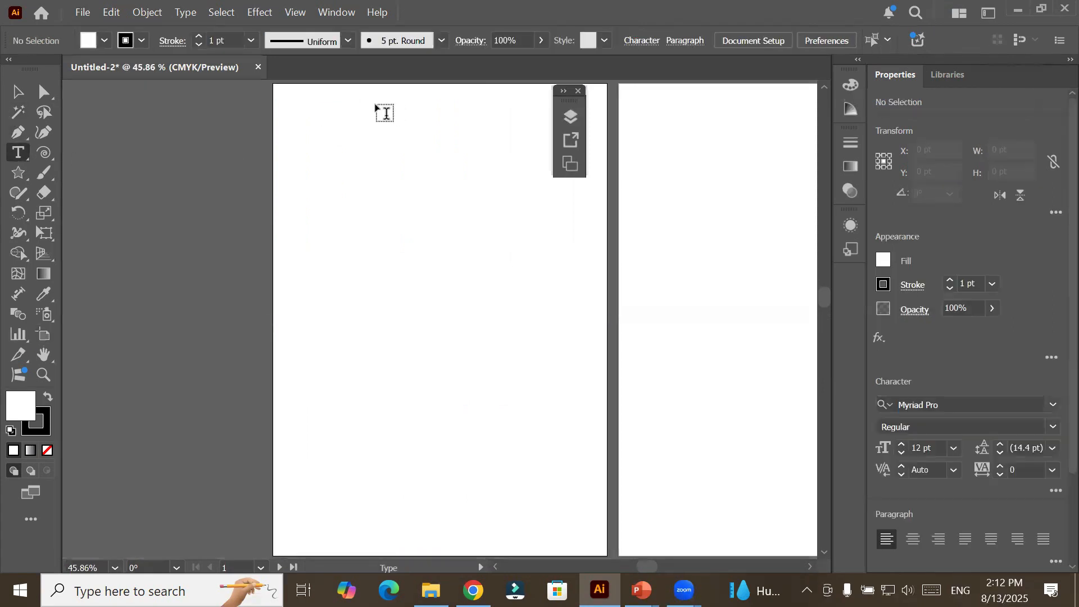
left_click(352, 99)
key("BackSpace")
type("Blend Tool")
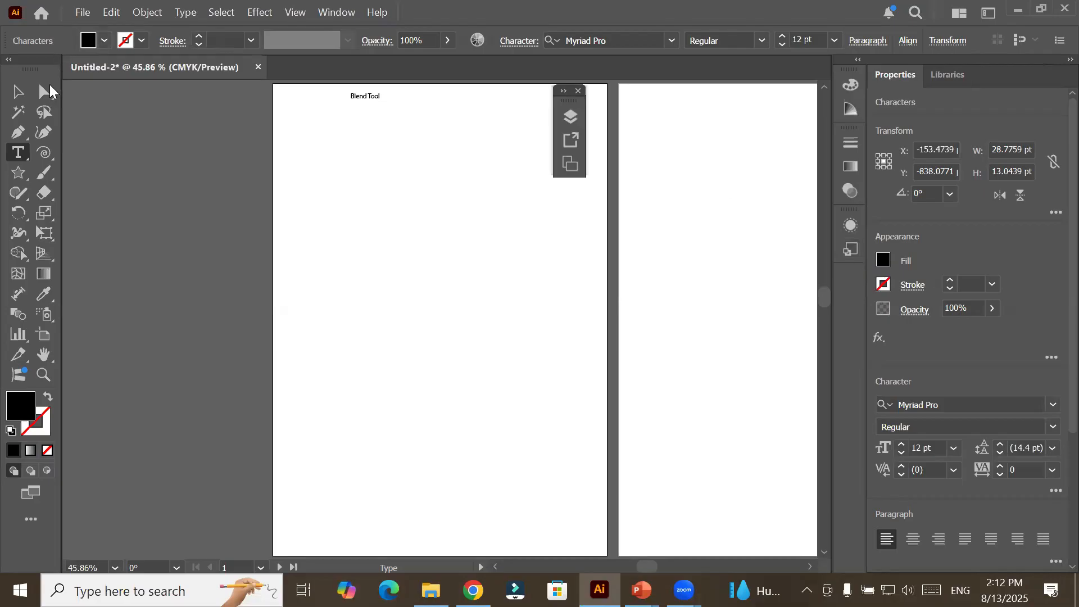
key("Escape")
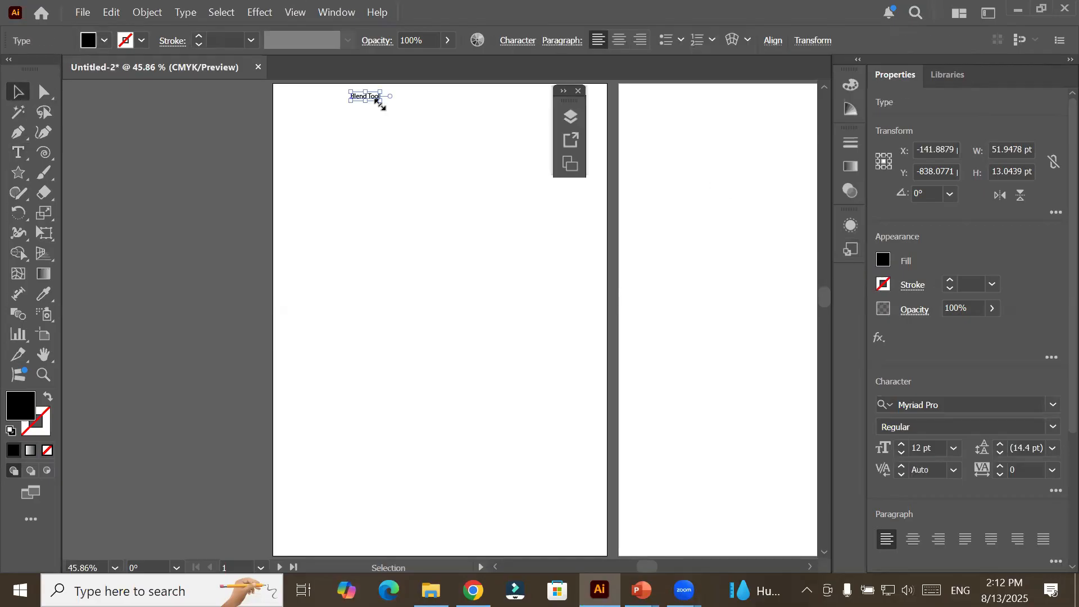
left_click_drag(379, 103, 478, 126)
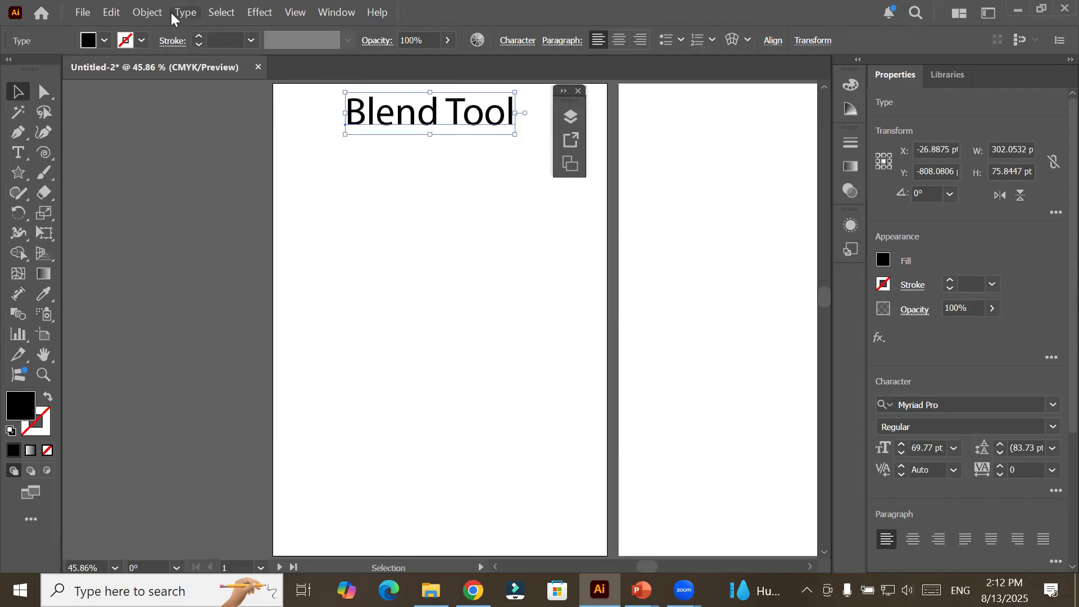
Copy the "Blend Tool" title and paste it on all artboards.
left_click(113, 12)
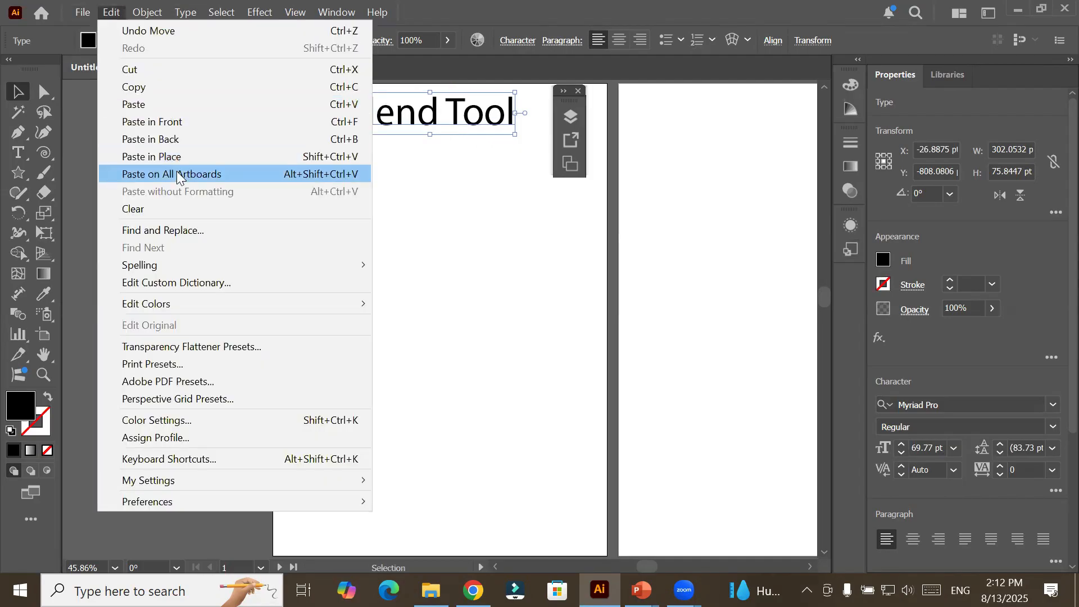
left_click(201, 91)
left_click(115, 12)
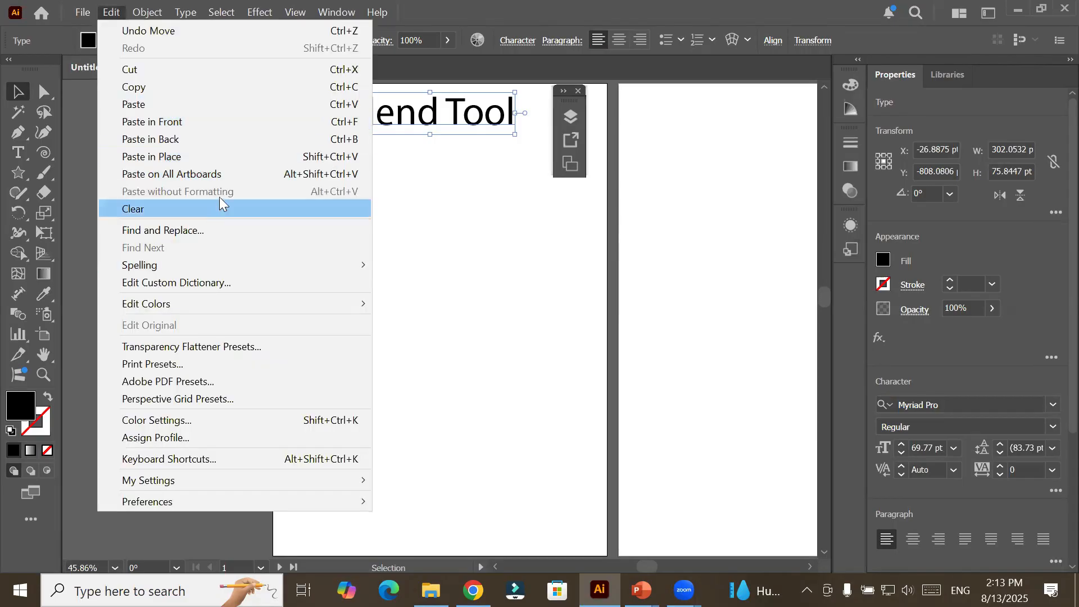
left_click(227, 174)
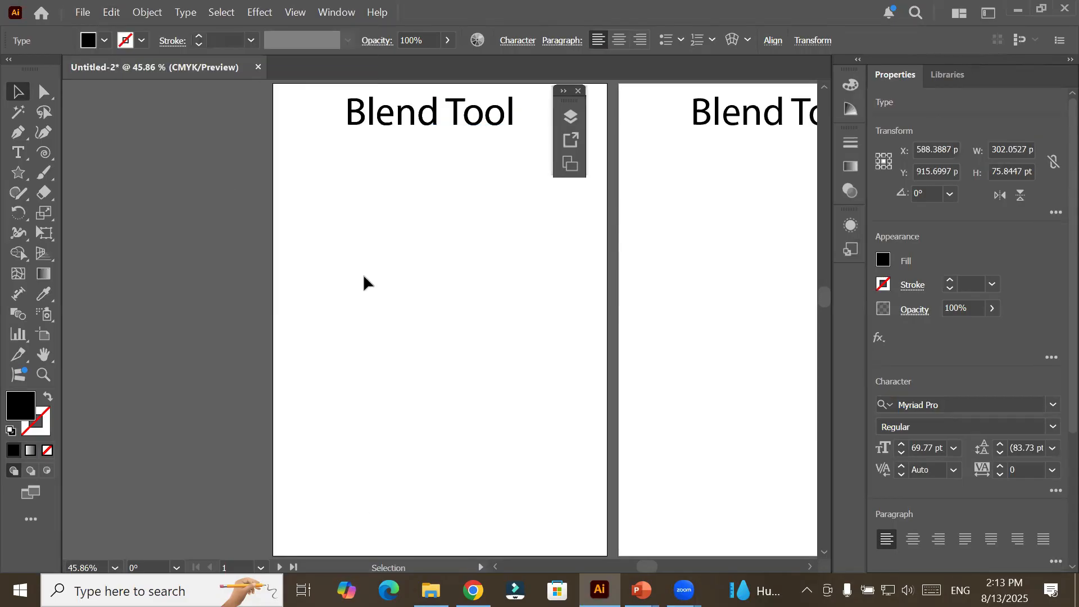
Draw a horizontal straight line about 492 pt long near the bottom of Artboard 1.
key("ctrl+minus")
key("ctrl+minus")
key("ctrl+minus")
left_click_drag(425, 338, 325, 246)
left_click(297, 176)
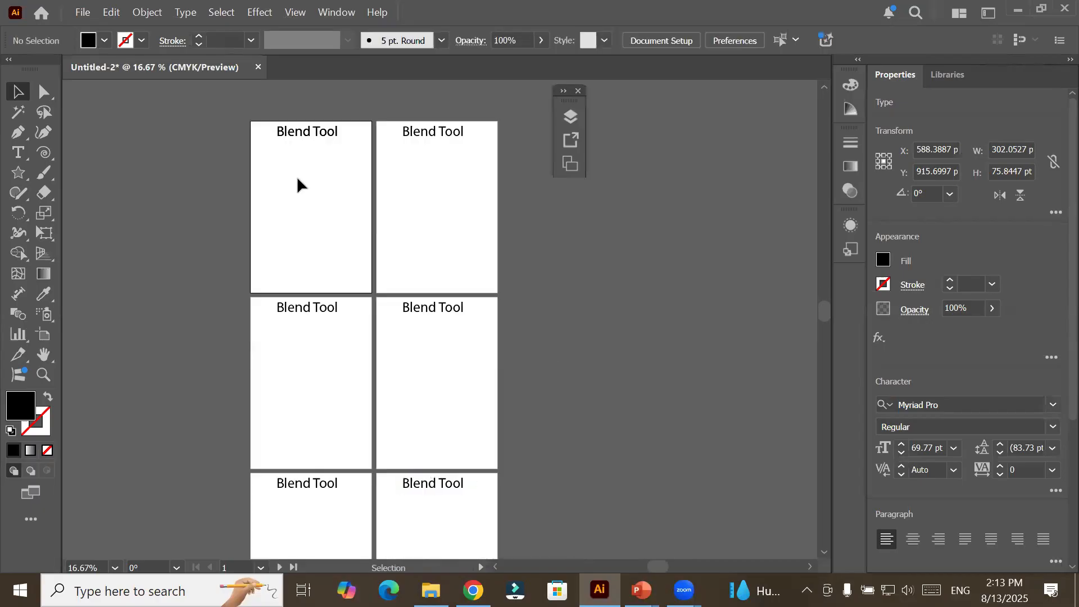
key("ctrl+0")
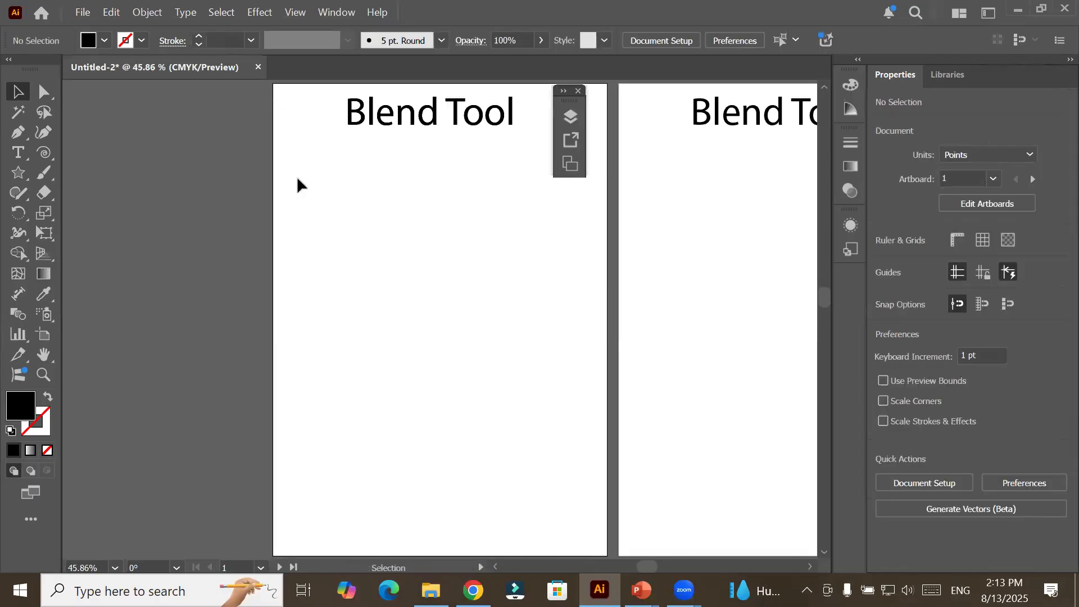
scroll(327, 335, "down", 1)
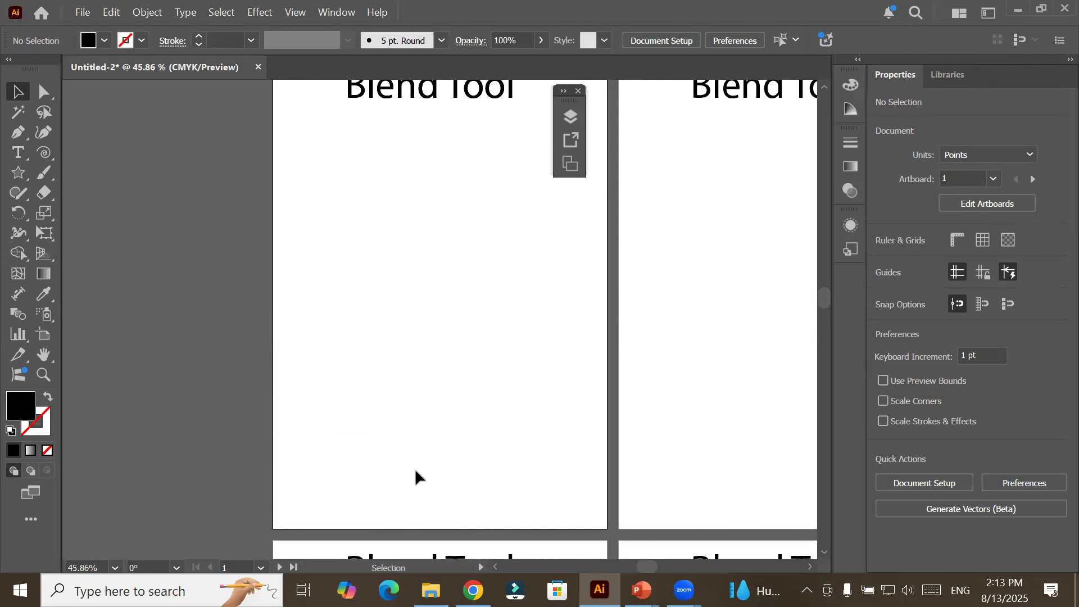
left_click(46, 156)
left_click(107, 151)
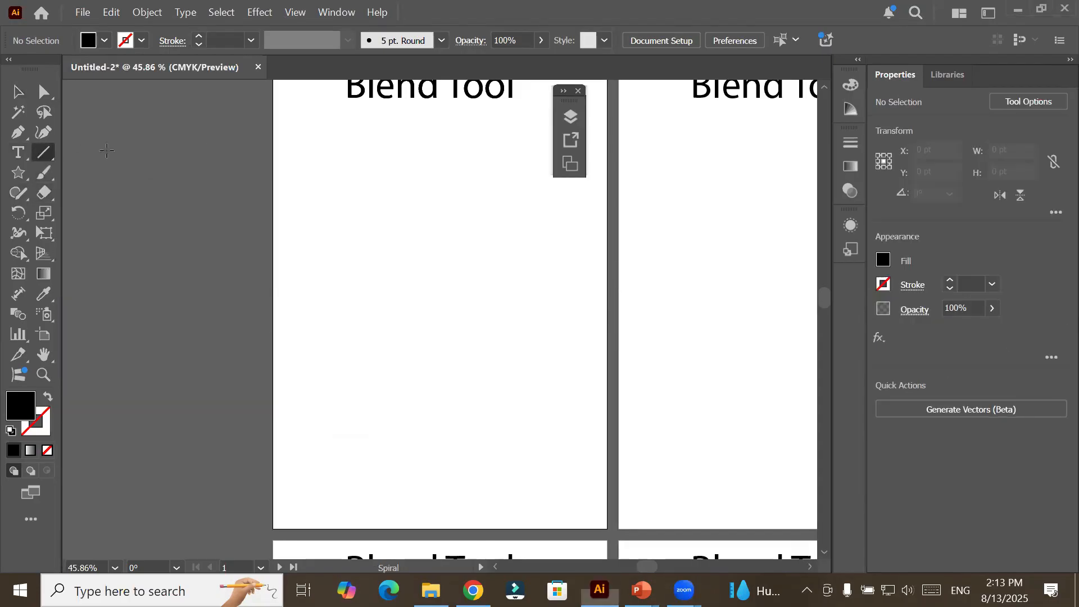
left_click_drag(384, 479, 585, 477)
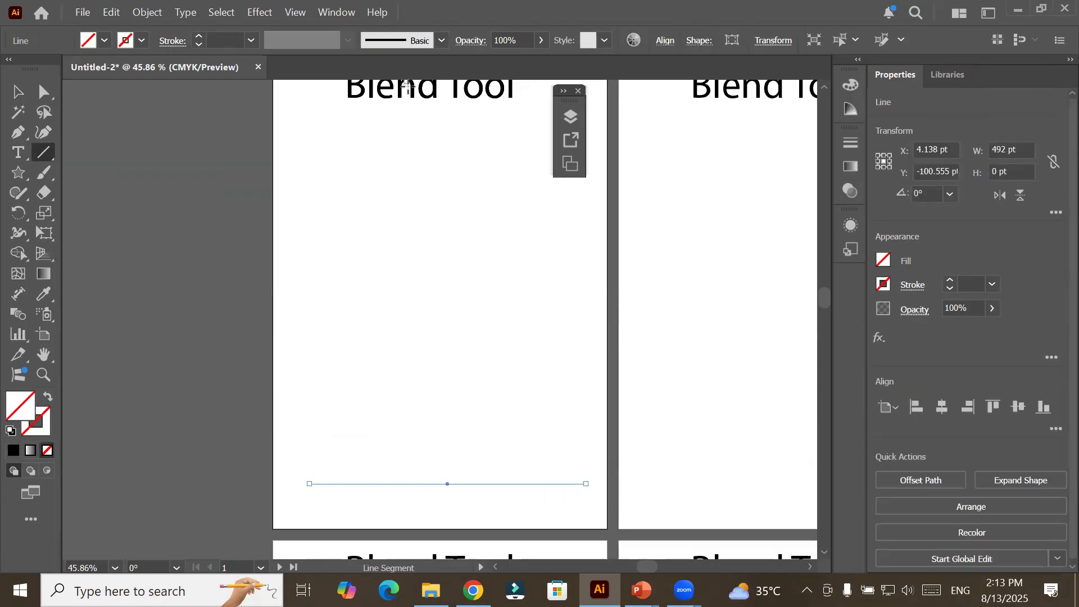
Give the horizontal line a black stroke with a weight of 1 pt.
left_click(197, 36)
left_click(197, 36)
left_click(197, 36)
left_click(197, 36)
left_click(197, 36)
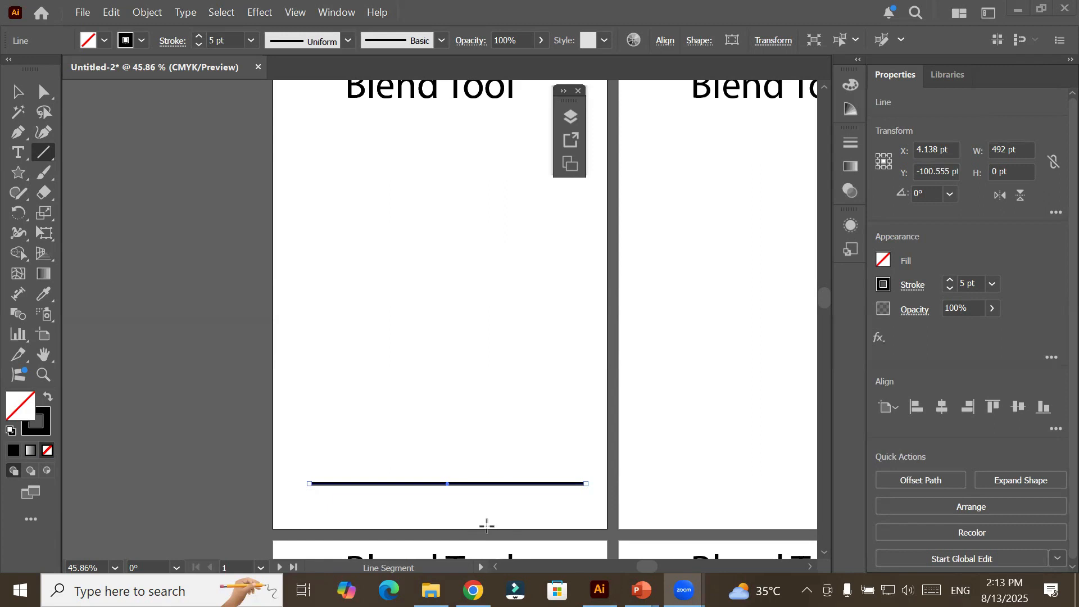
left_click(18, 138)
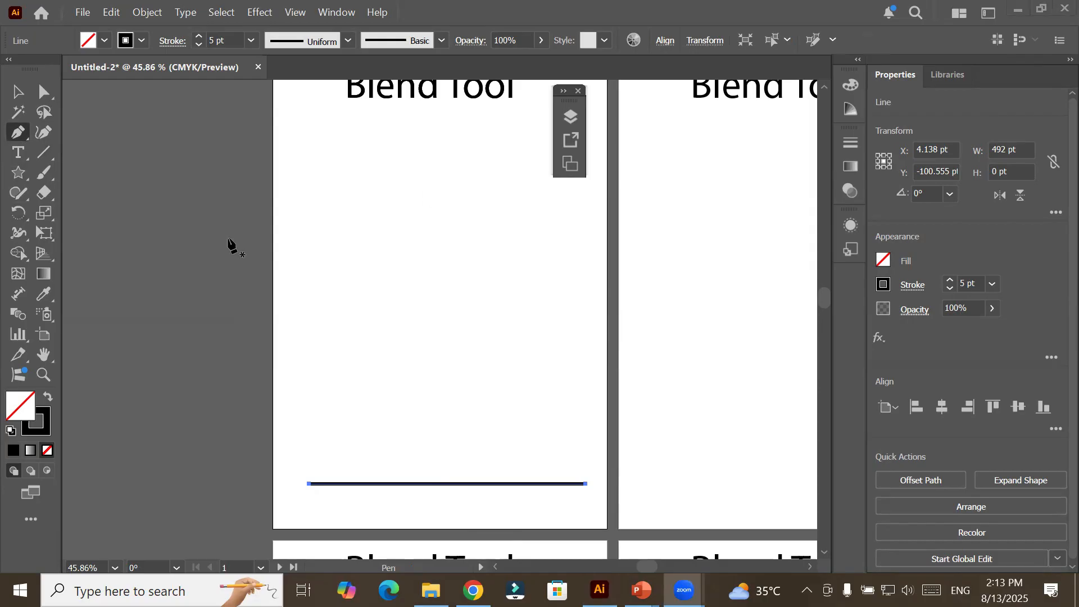
left_click(198, 45)
left_click(199, 45)
left_click(198, 45)
left_click(198, 45)
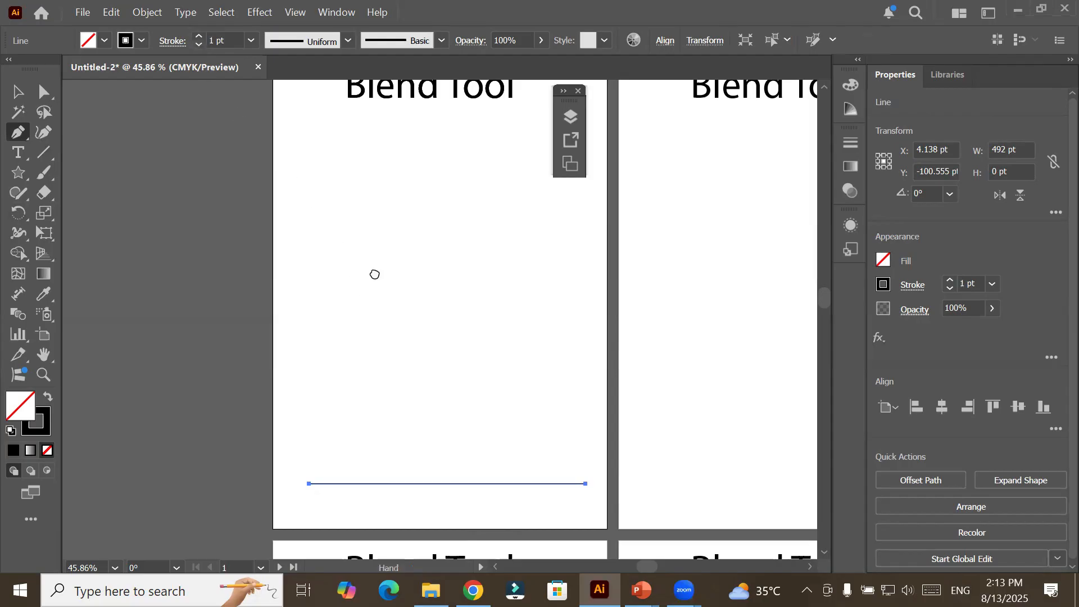
Apply Add Anchor Points four times to the horizontal line near the bottom of Artboard 1.
left_click_drag(374, 273, 350, 88)
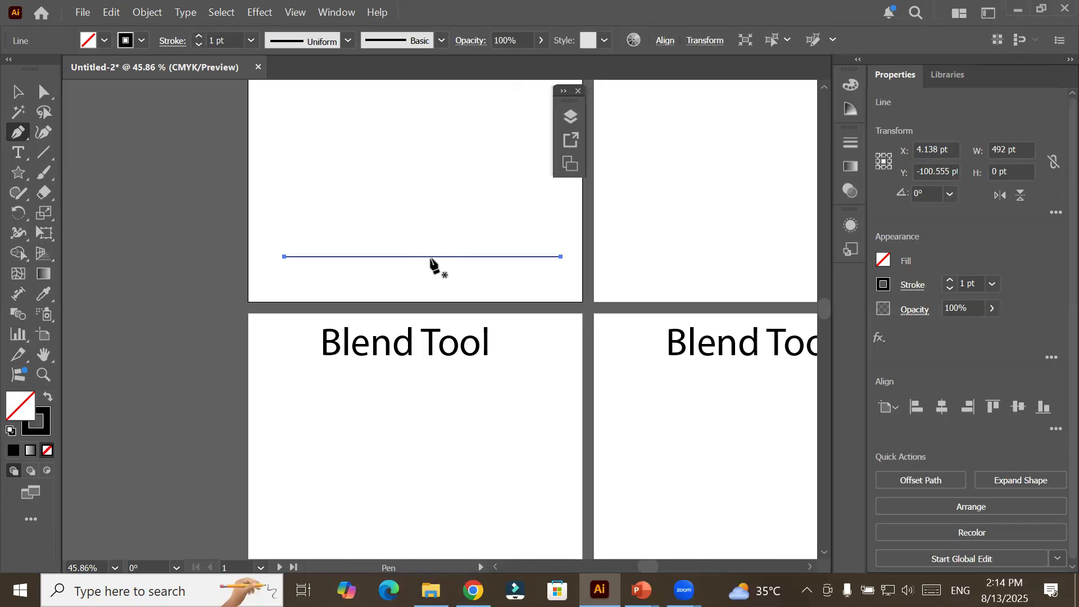
left_click(148, 12)
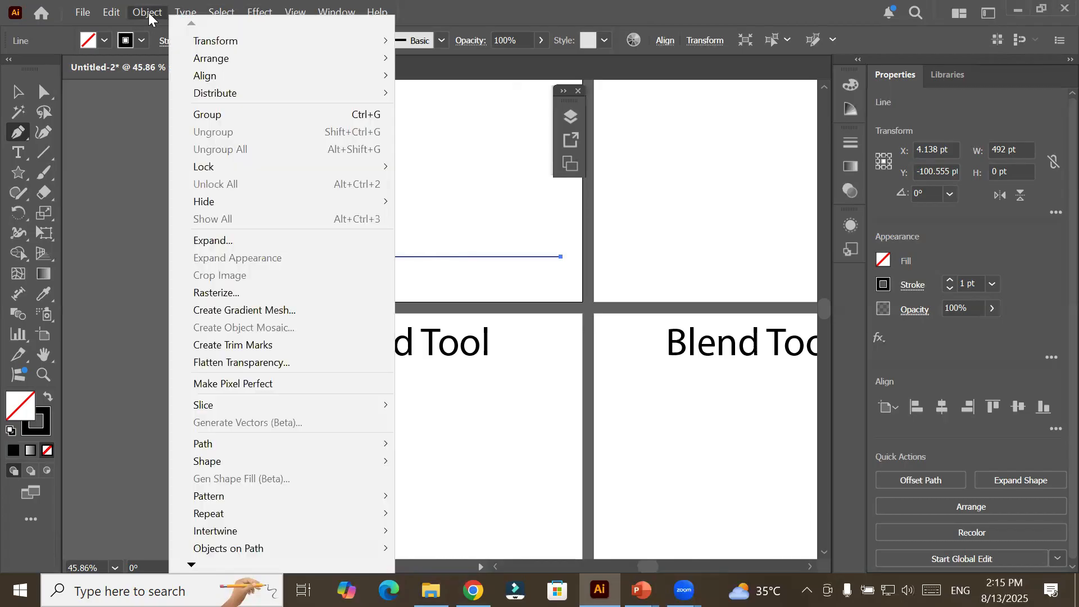
mouse_move(259, 447)
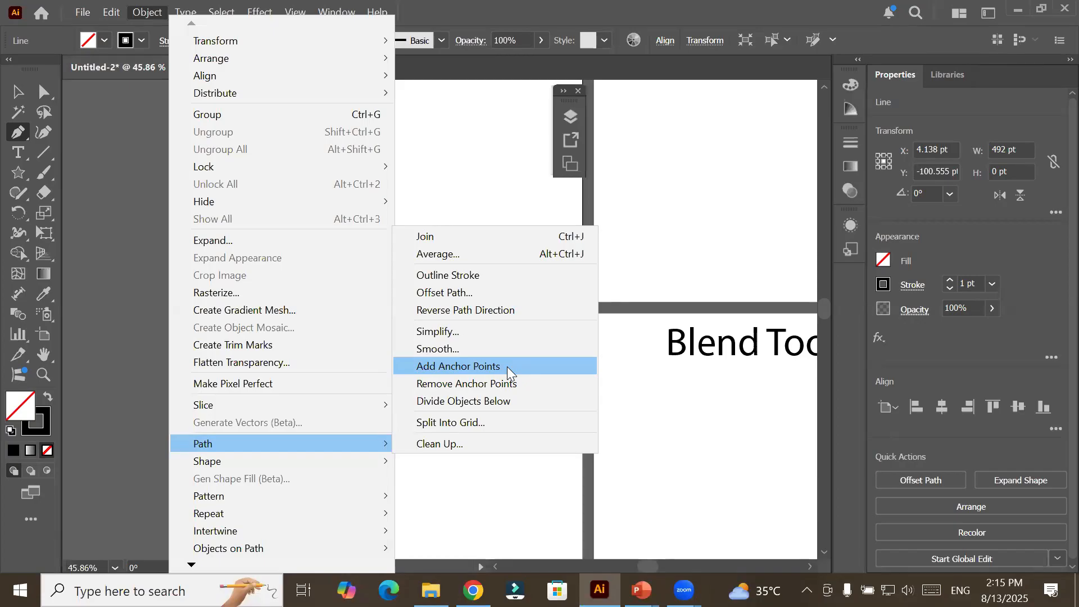
left_click(507, 366)
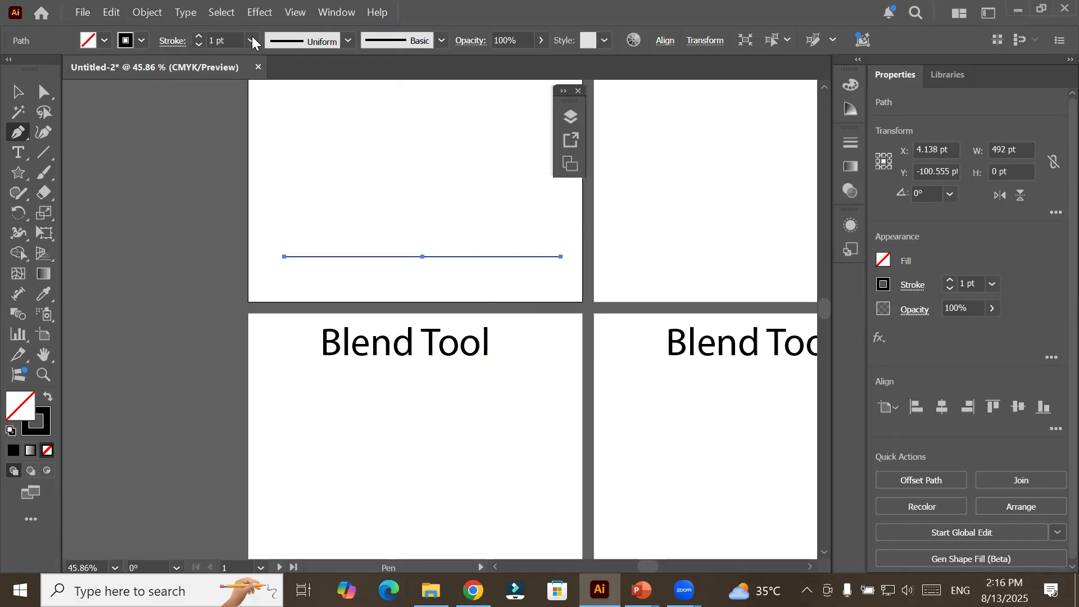
left_click(141, 11)
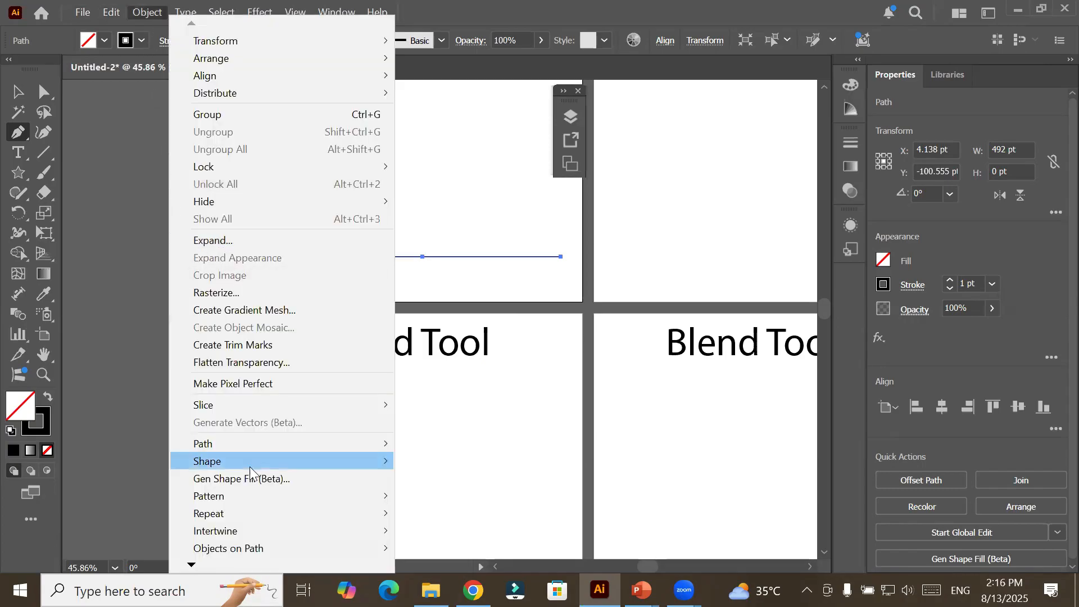
mouse_move(258, 445)
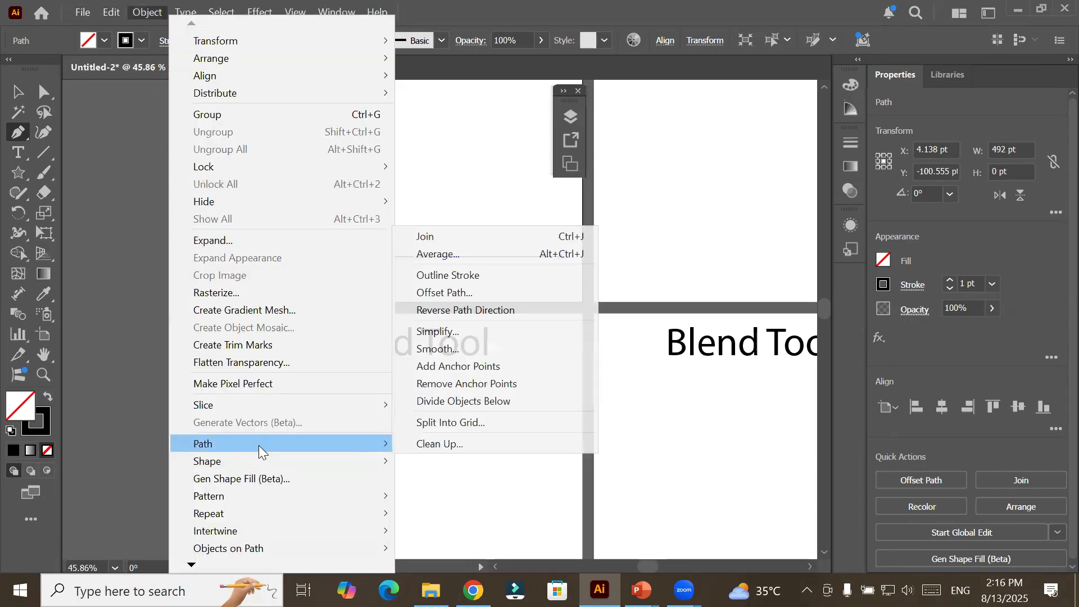
left_click(519, 365)
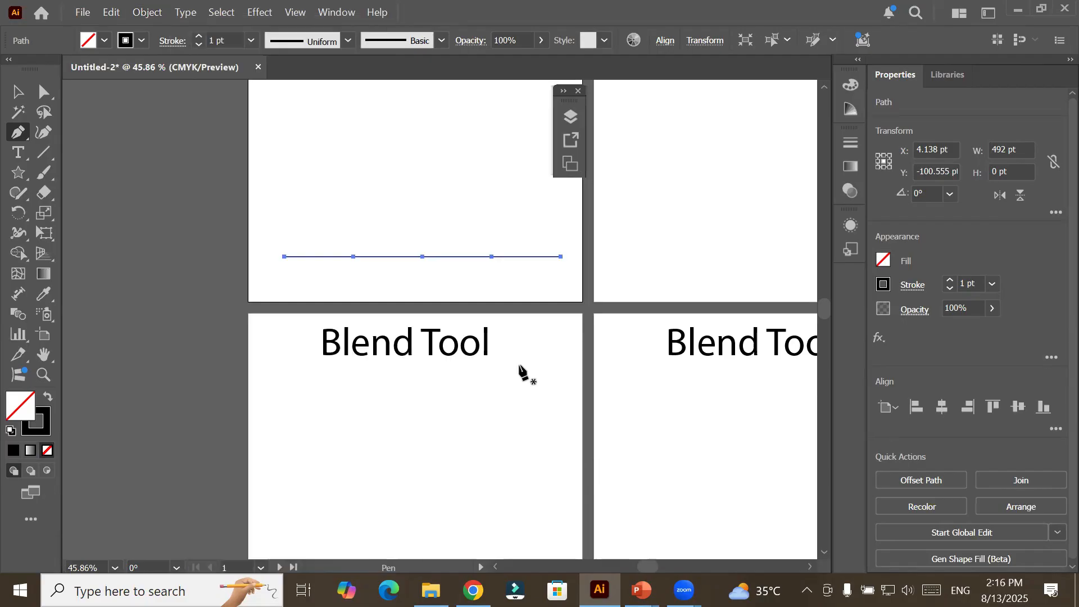
left_click(146, 13)
mouse_move(274, 444)
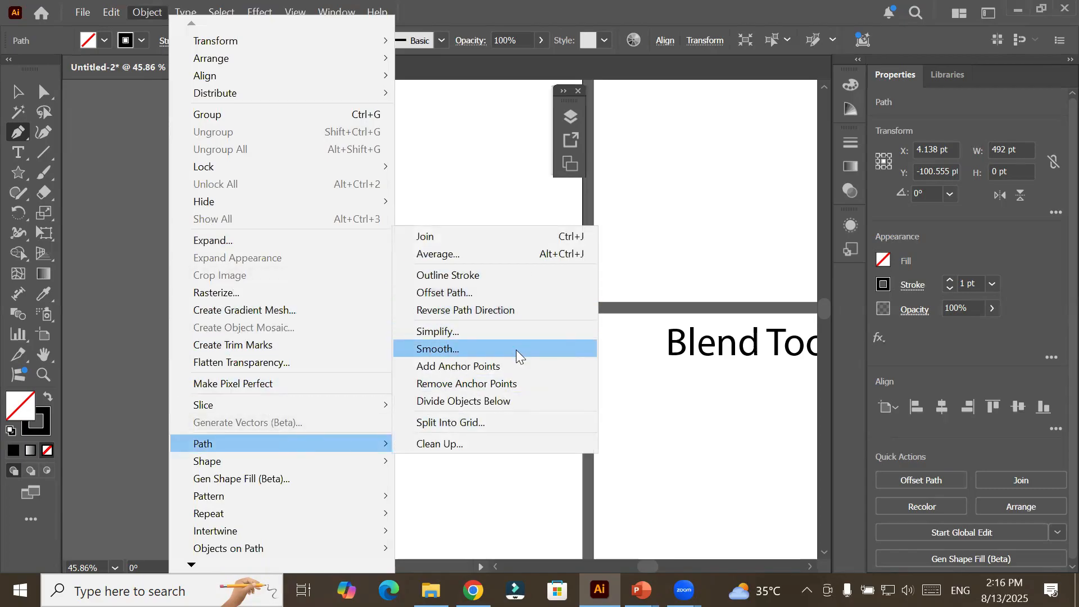
left_click(516, 368)
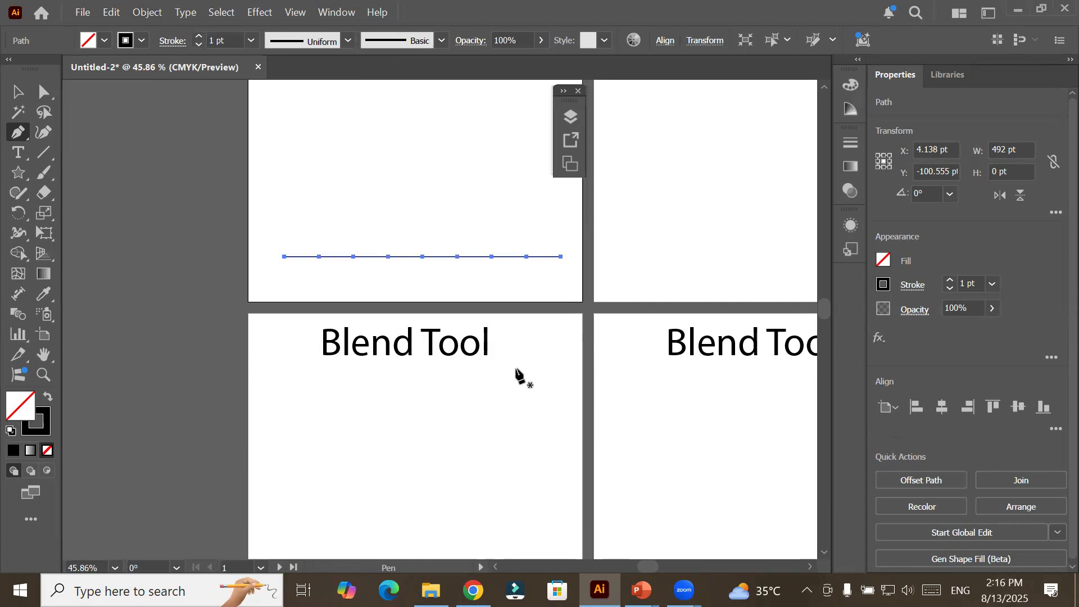
left_click(148, 14)
mouse_move(302, 447)
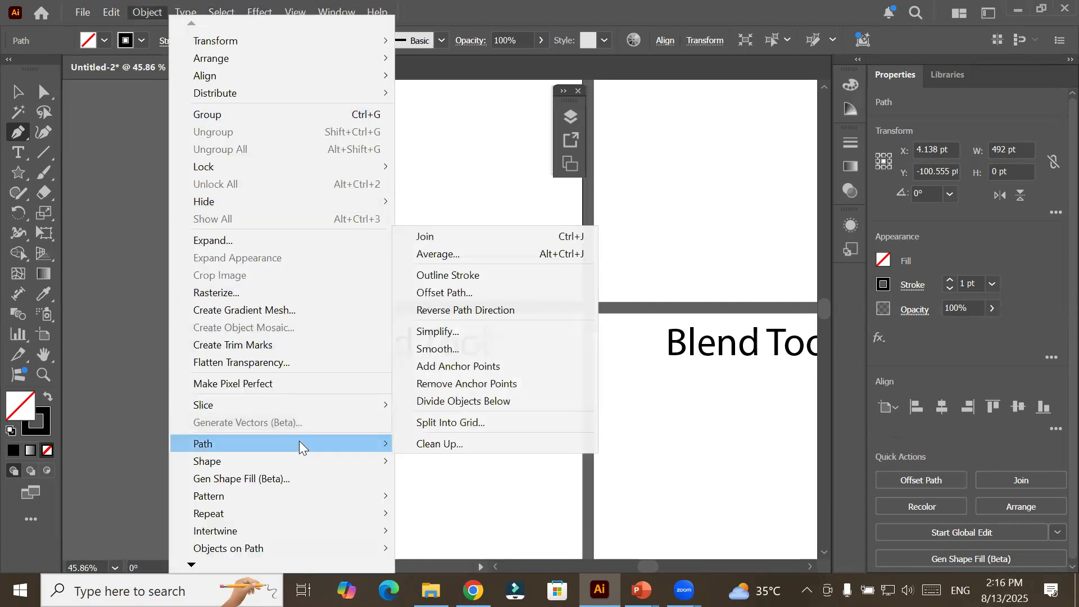
left_click(522, 367)
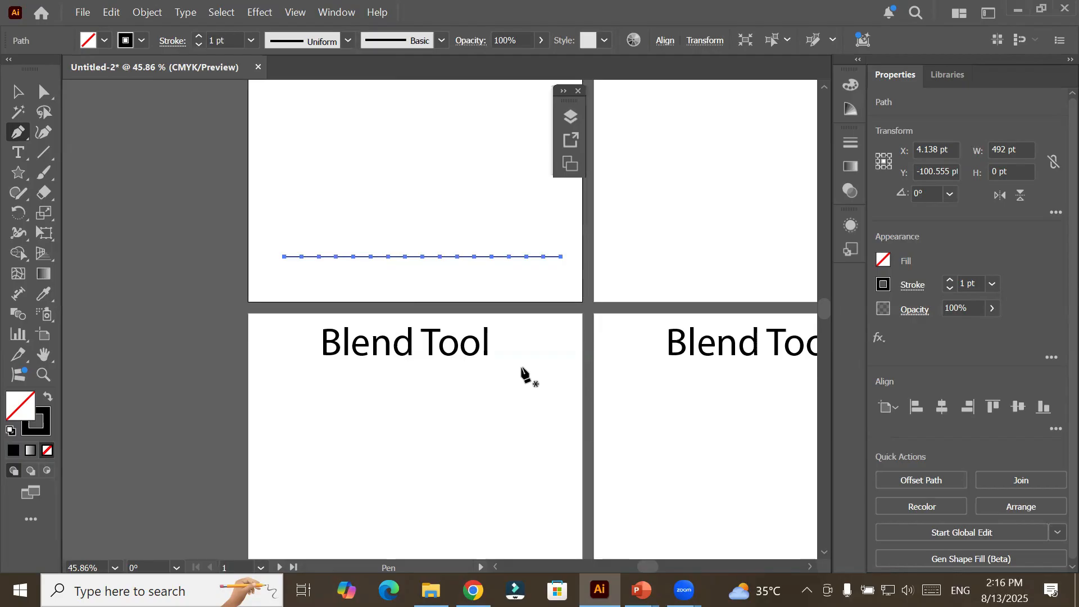
Draw an unfilled circle about 216.5 pt in diameter above the horizontal line on Artboard 1.
left_click(19, 175)
left_click_drag(18, 176, 90, 212)
left_click_drag(347, 99, 467, 219)
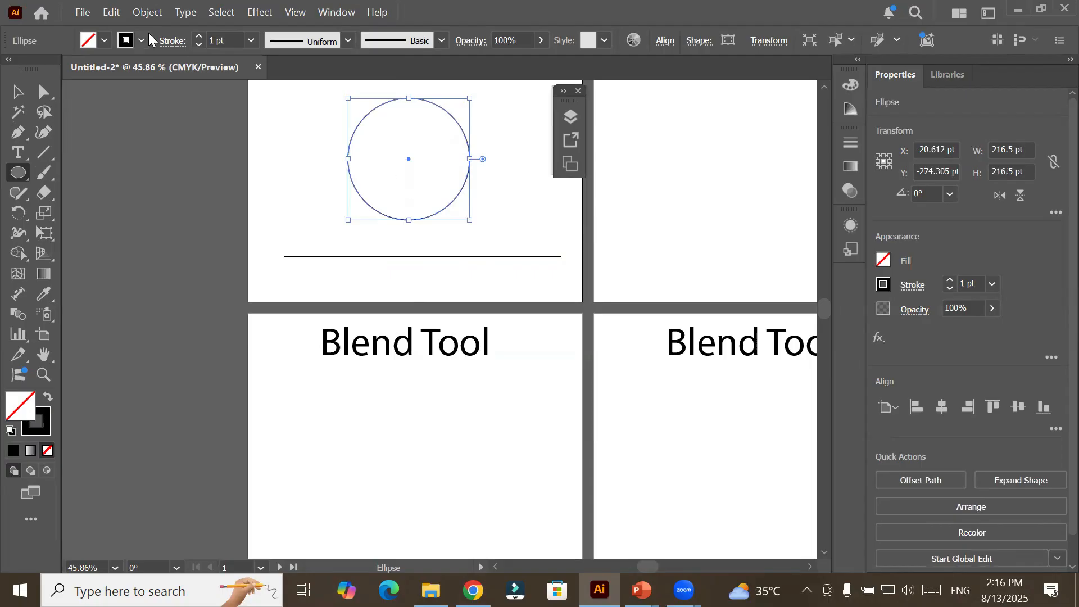
Apply Add Anchor Points twice to the circle and move the circle onto the neighbouring artboard beside Artboard 1.
left_click(45, 91)
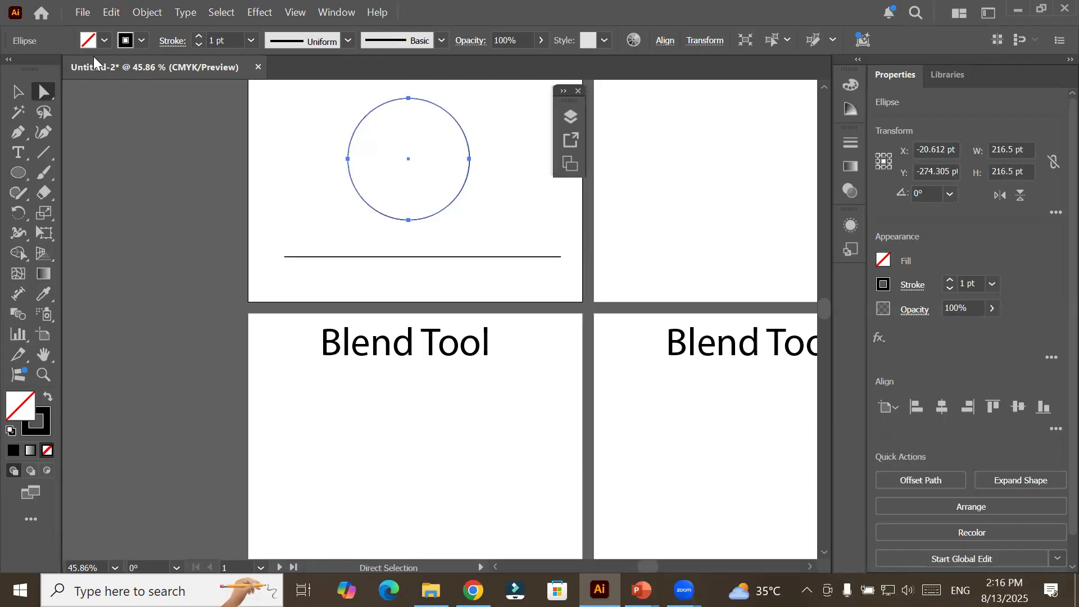
left_click(147, 12)
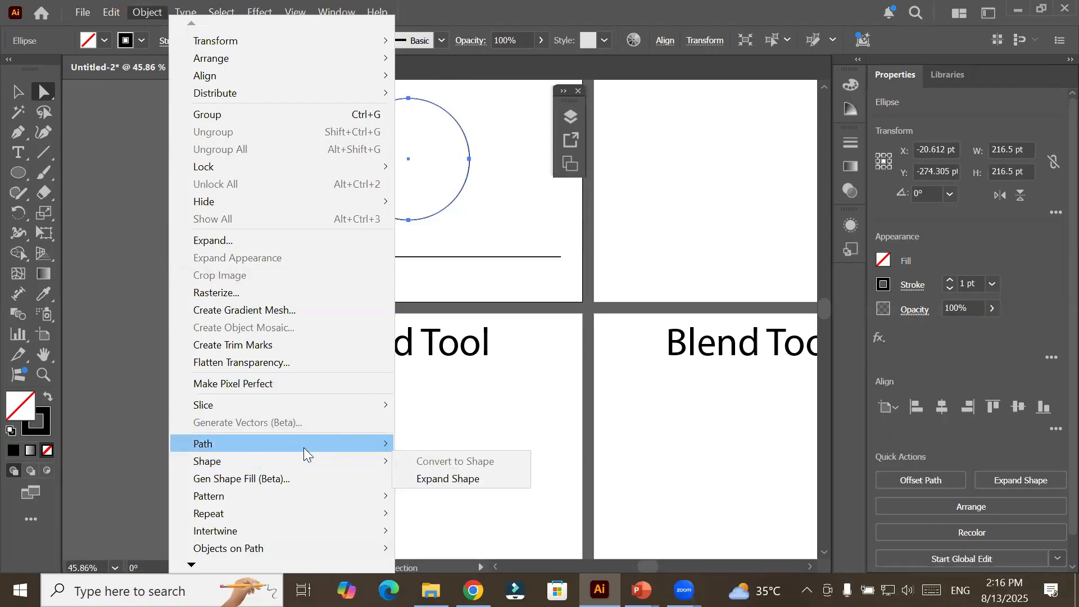
mouse_move(329, 444)
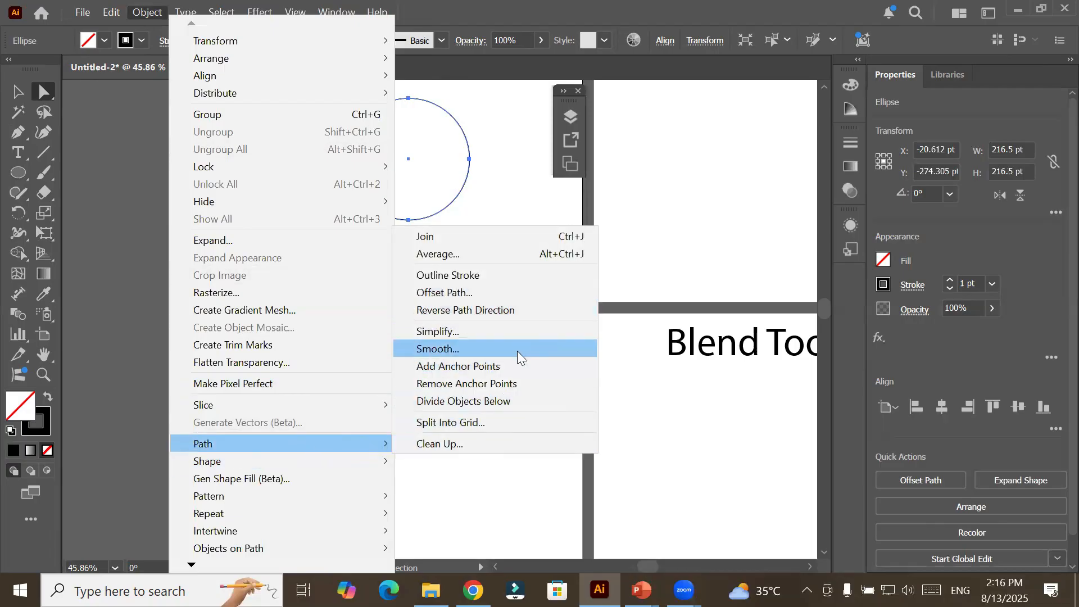
left_click(513, 373)
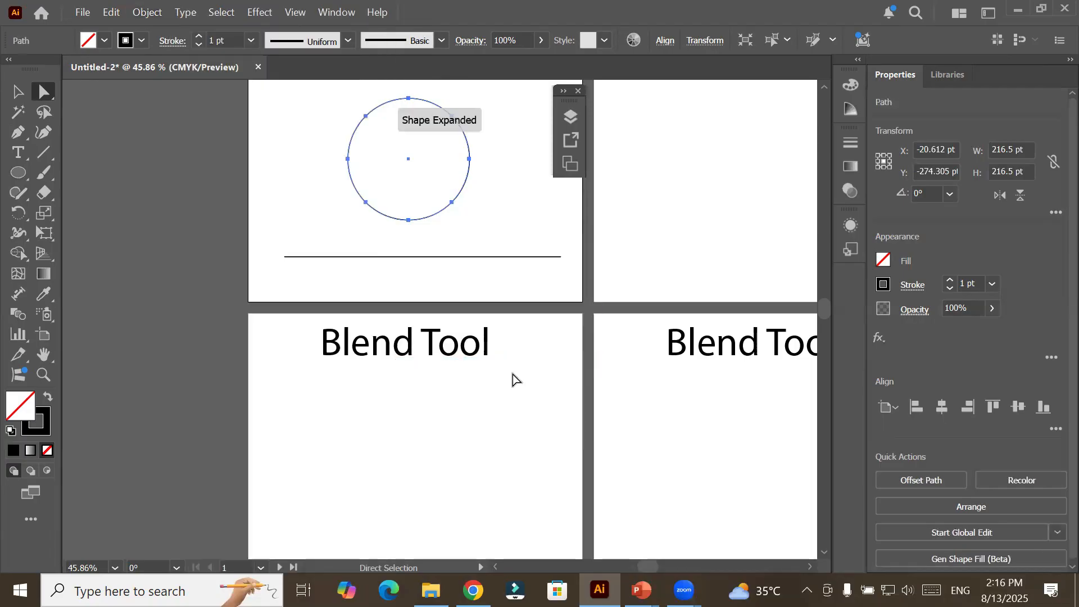
left_click(162, 14)
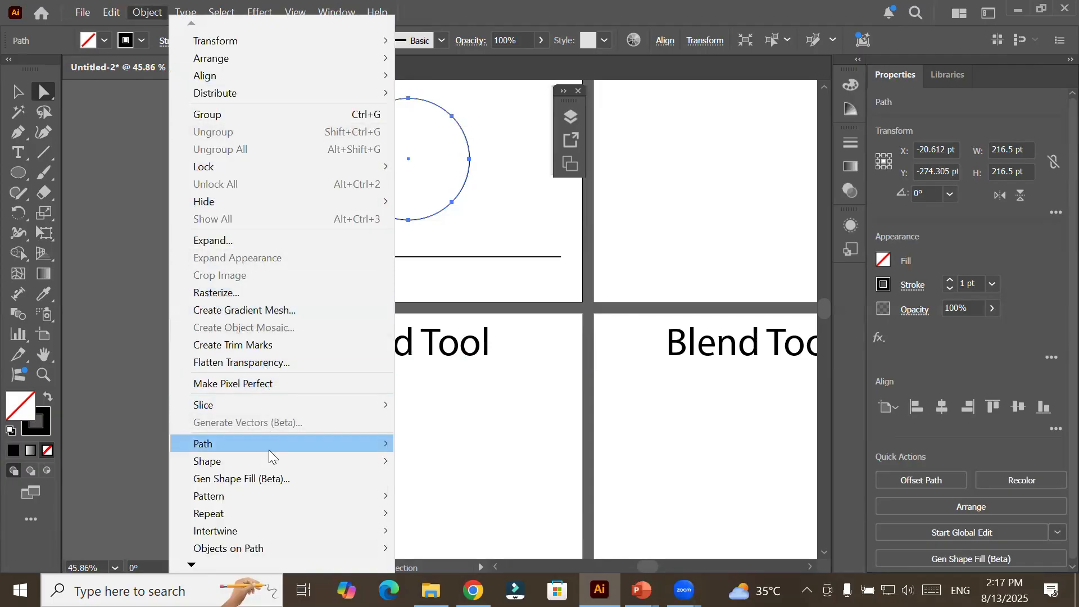
mouse_move(288, 445)
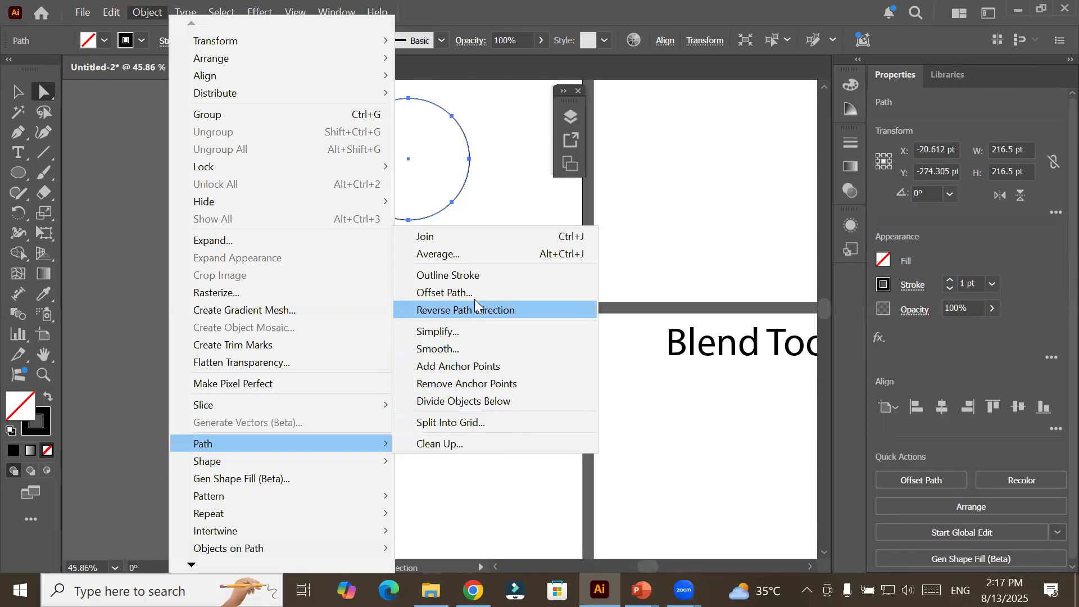
left_click(477, 367)
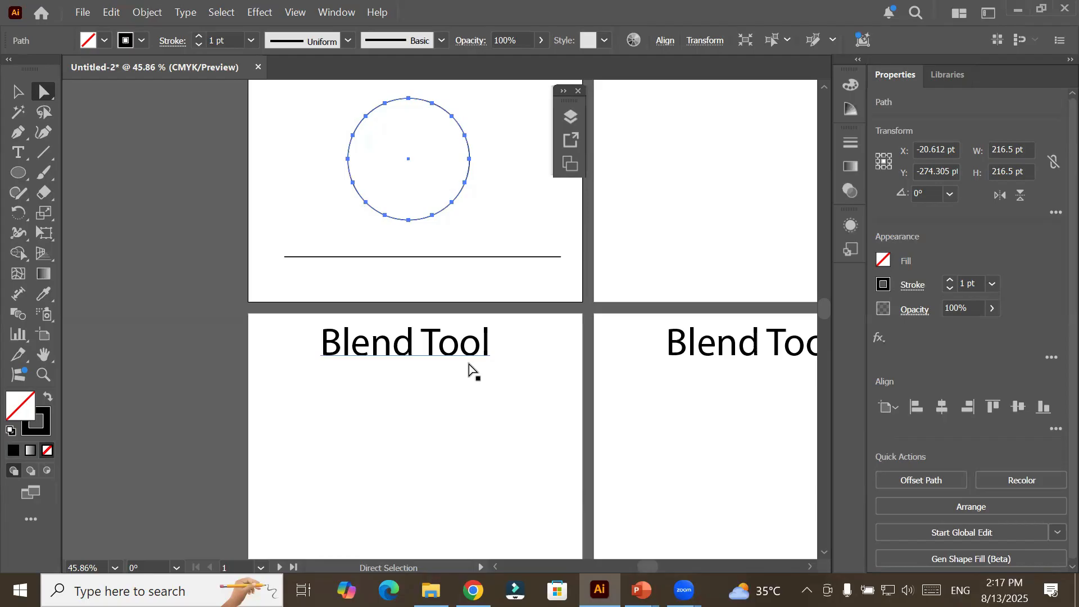
left_click(23, 96)
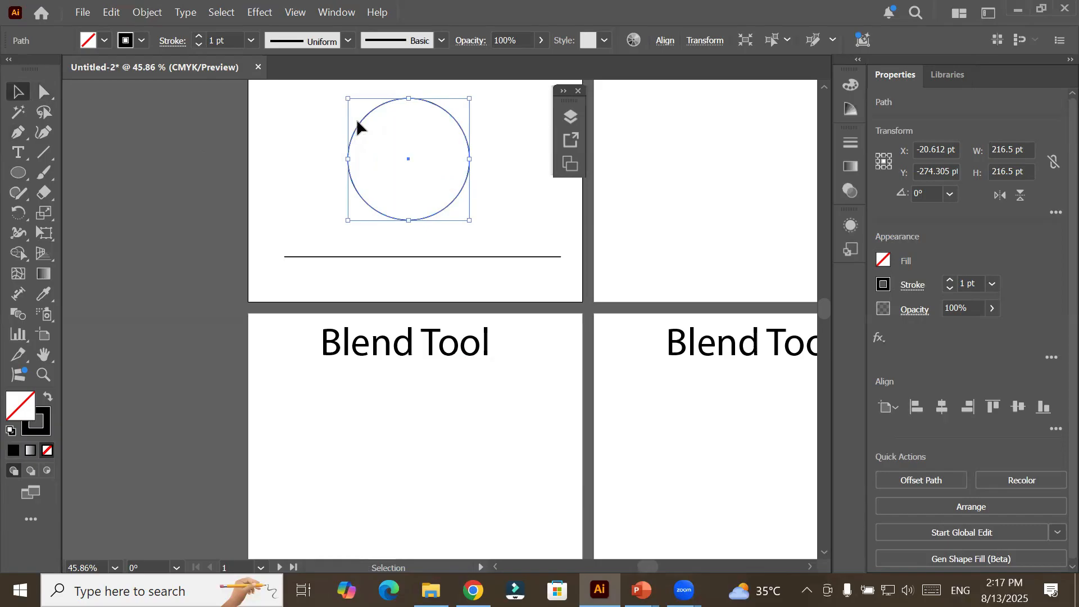
left_click_drag(358, 120, 653, 143)
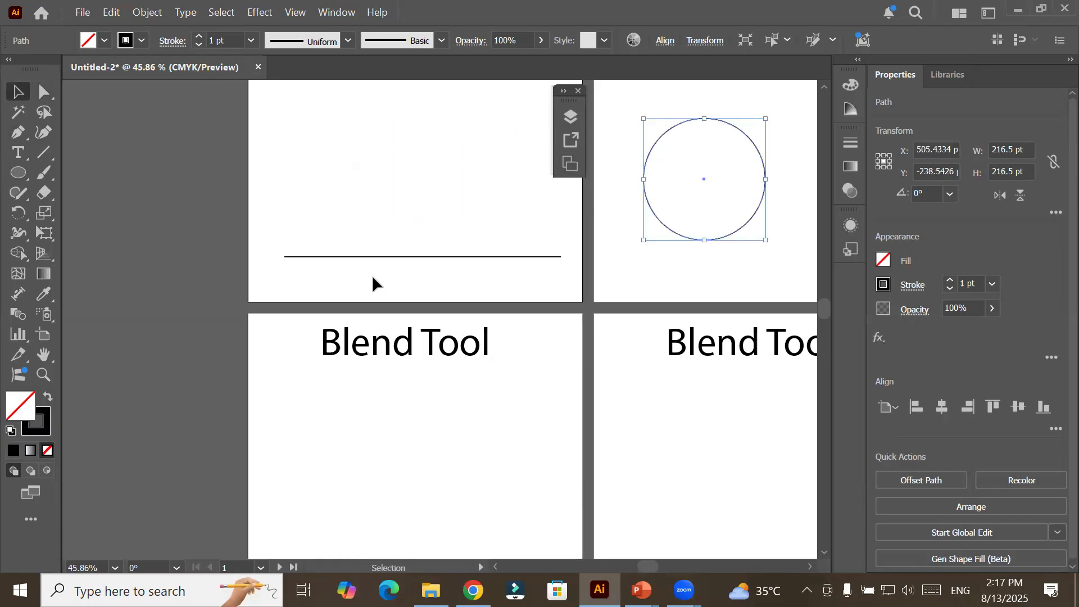
left_click(407, 258)
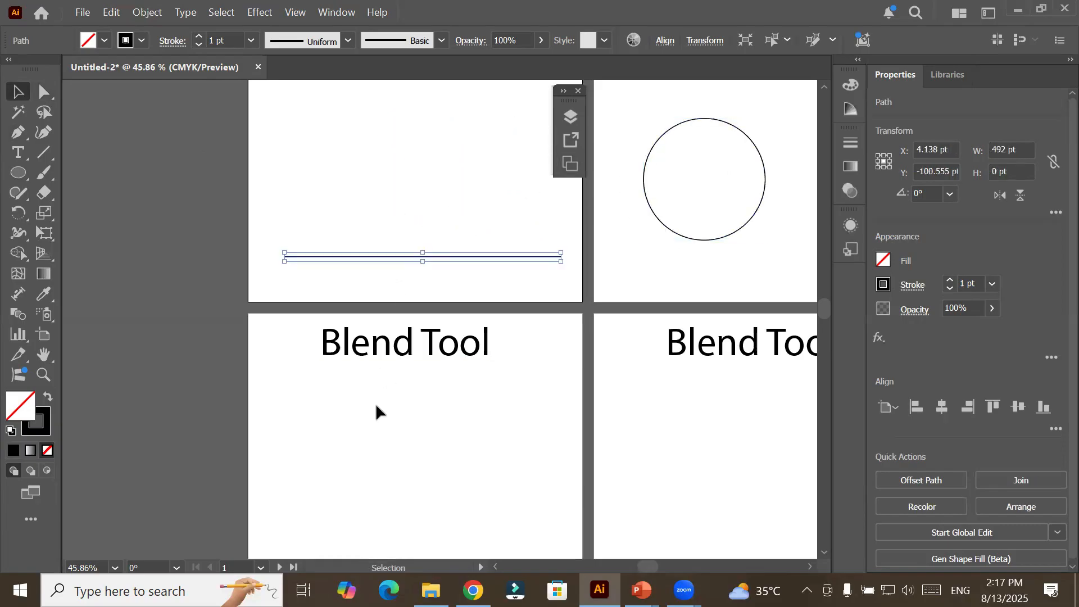
left_click(43, 92)
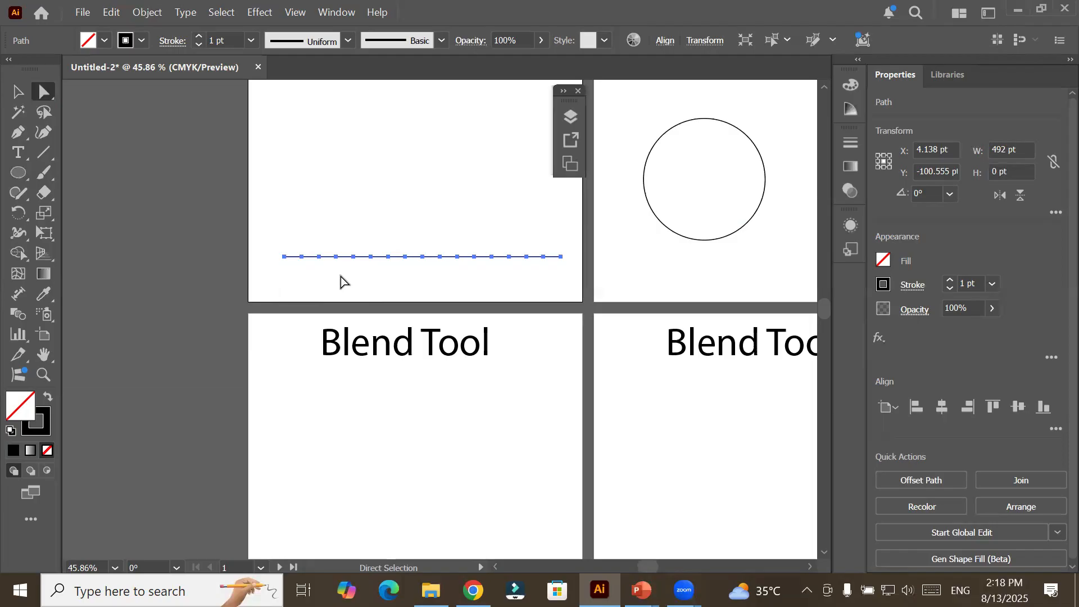
left_click(302, 256)
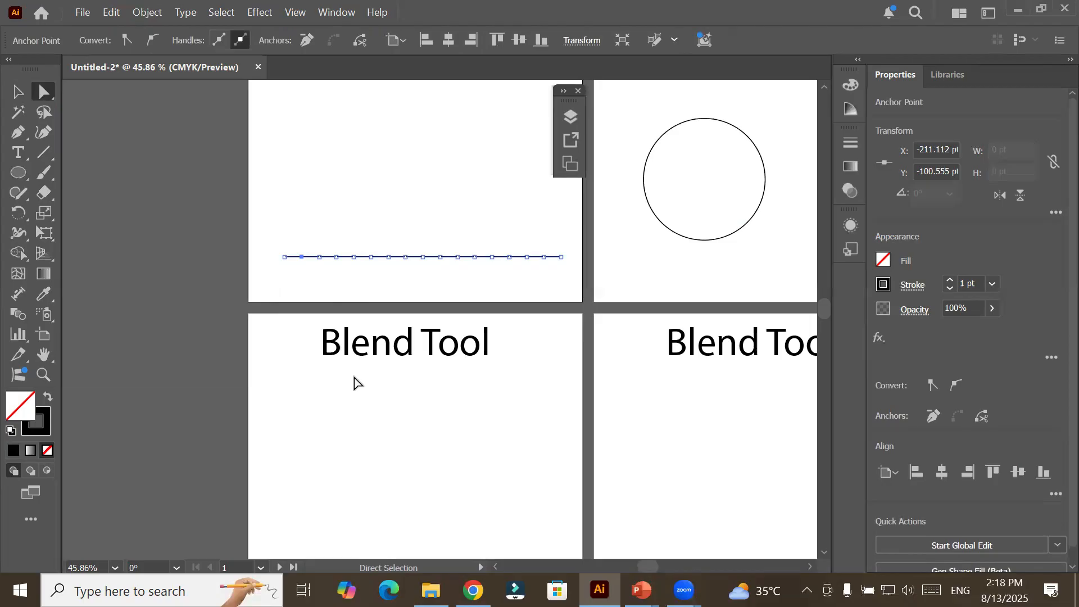
left_click(336, 257, "shift")
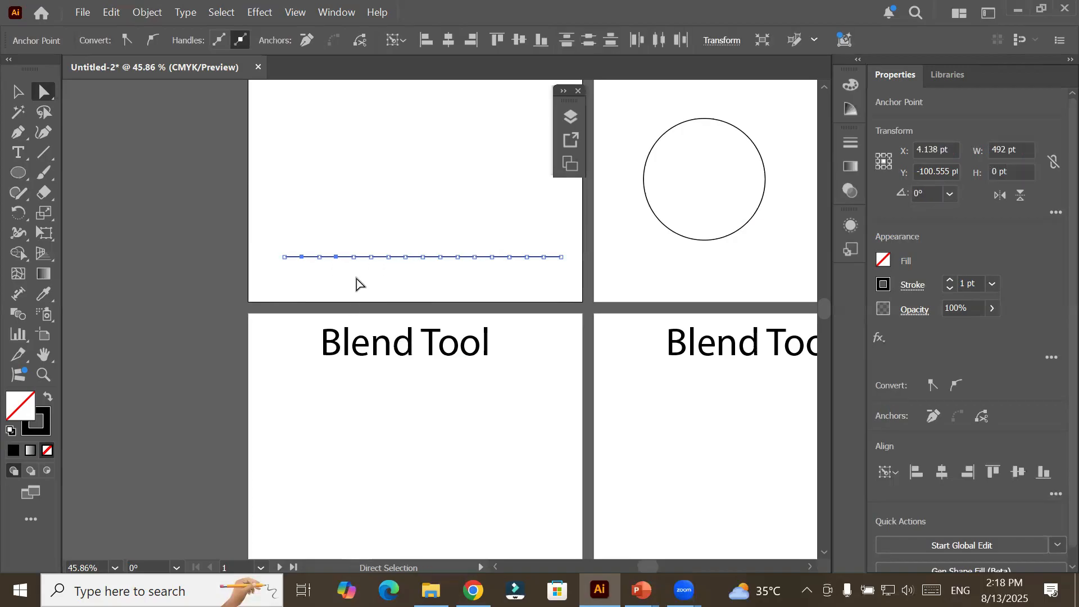
left_click(371, 257, "shift")
left_click(405, 256, "shift")
left_click(331, 217)
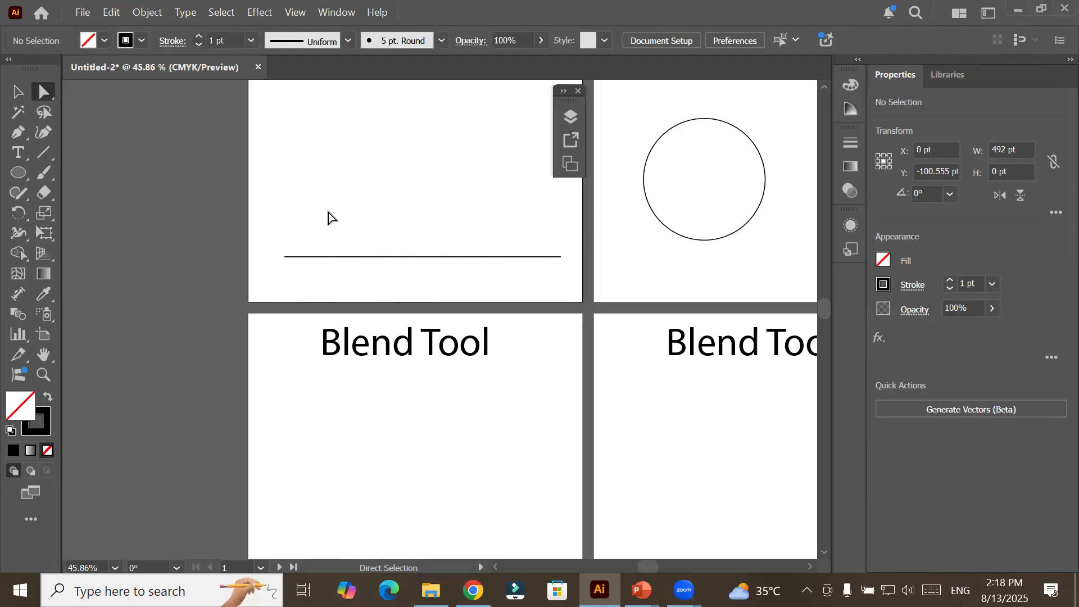
left_click(336, 256)
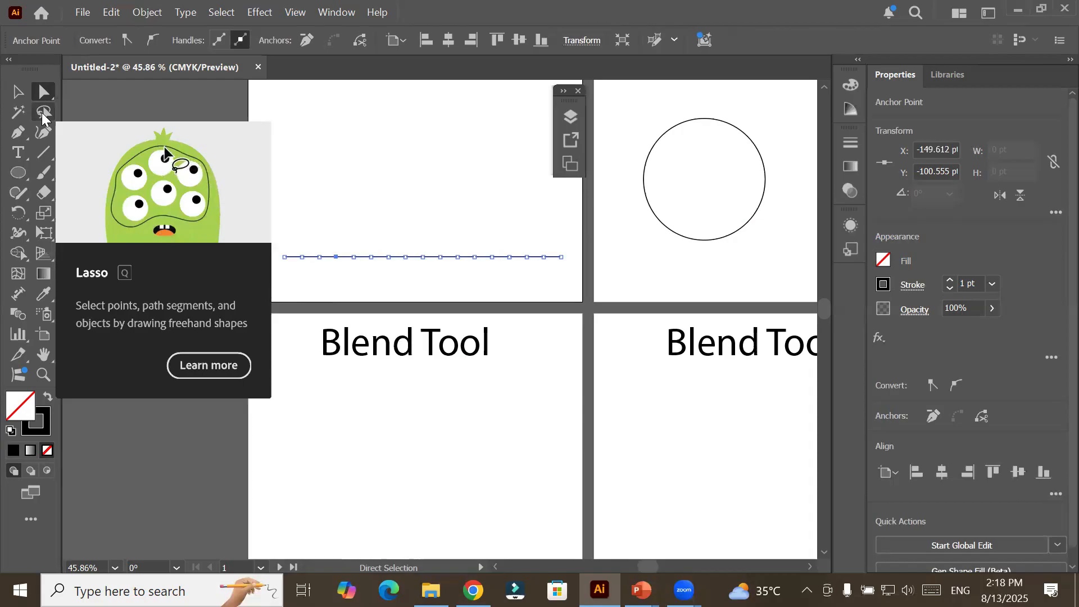
left_click(27, 93)
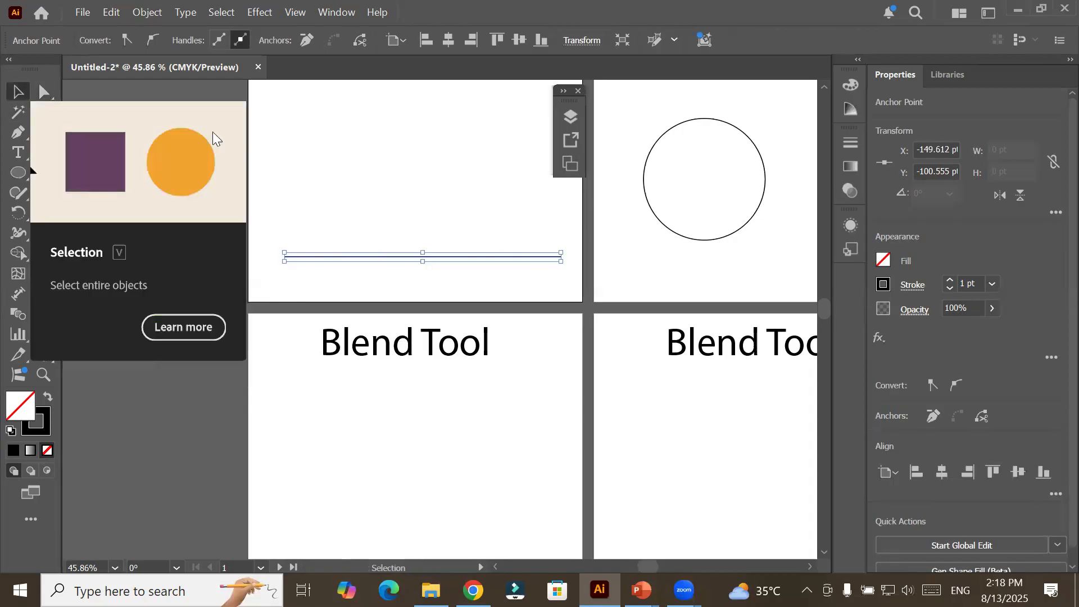
left_click(361, 149)
Select every other anchor point of the line from the third to the fifteenth and raise them about 16 pt to form a zigzag.
left_click(49, 89)
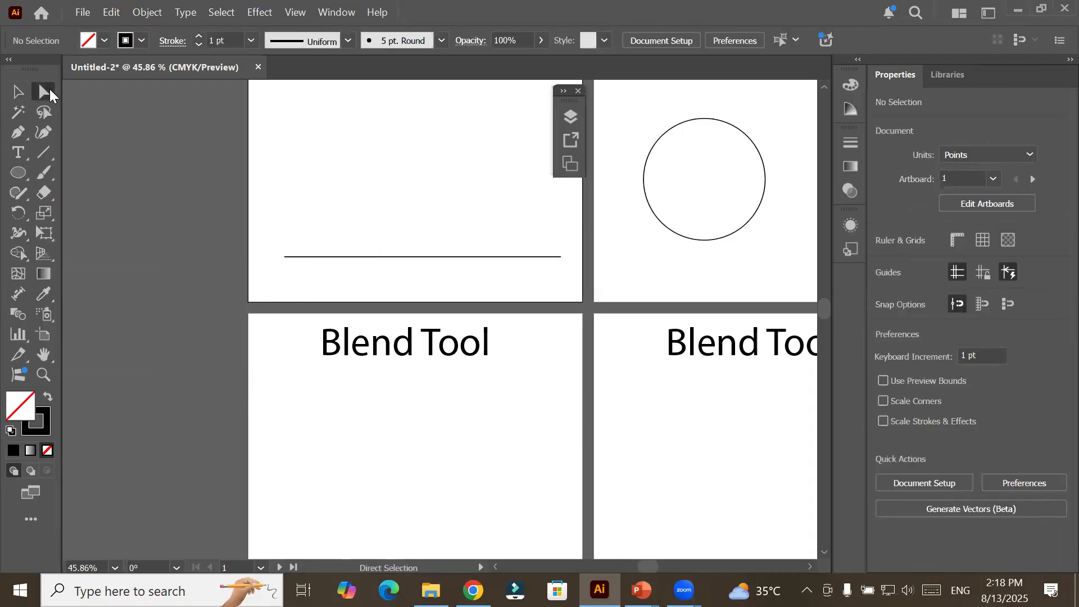
left_click(427, 257)
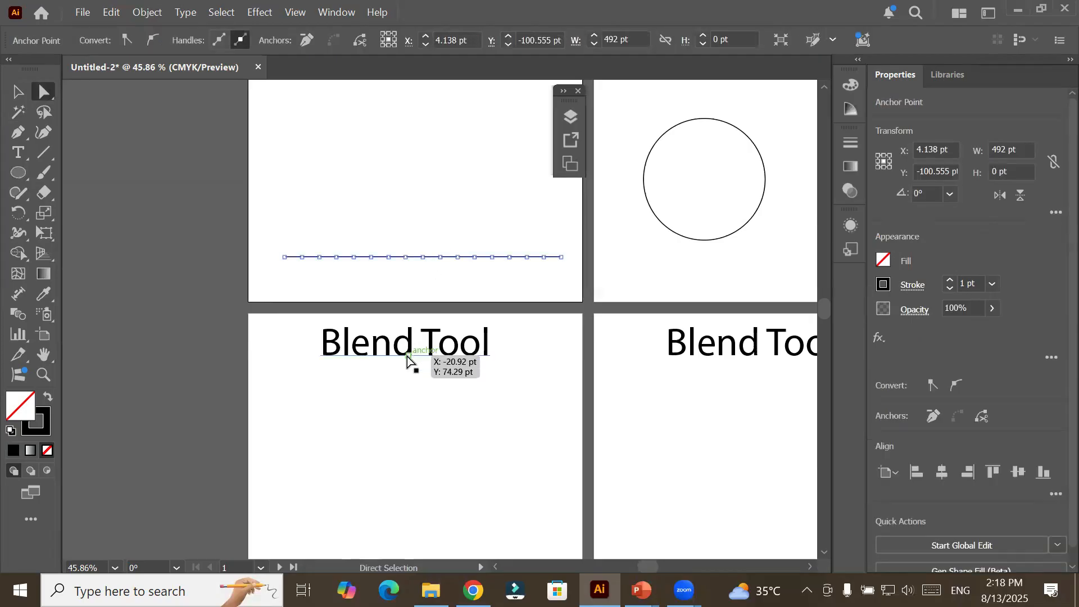
left_click(44, 114)
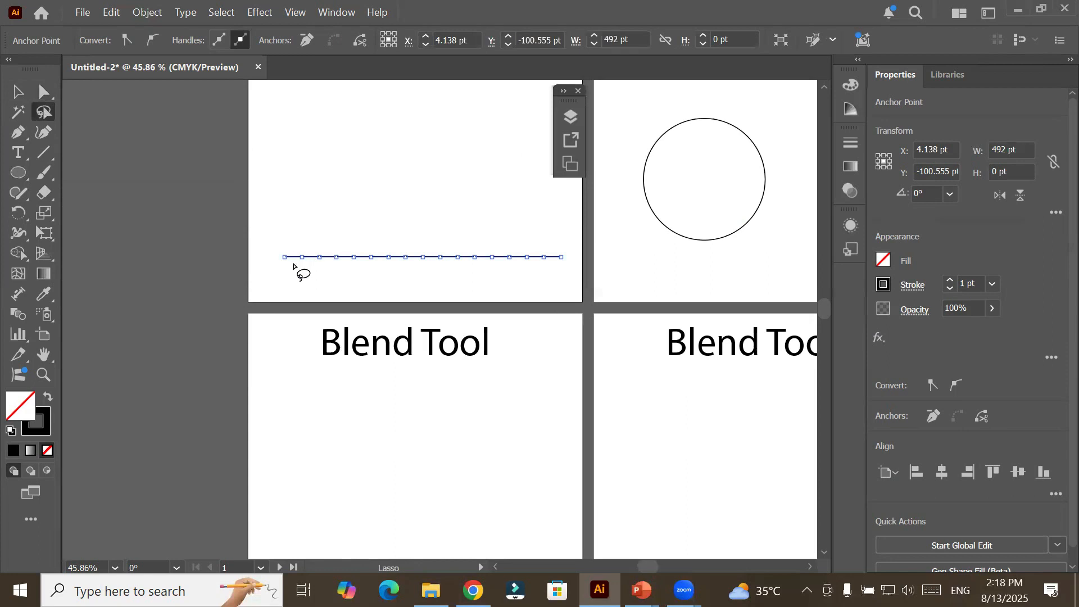
mouse_move(293, 264)
left_mouse_down()
mouse_move(304, 247)
mouse_move(325, 272)
mouse_move(340, 246)
mouse_move(363, 267)
mouse_move(371, 243)
mouse_move(387, 271)
mouse_move(400, 244)
mouse_move(433, 272)
mouse_move(441, 240)
mouse_move(448, 264)
mouse_move(467, 262)
mouse_move(477, 242)
mouse_move(494, 264)
mouse_move(510, 247)
mouse_move(522, 270)
mouse_move(545, 244)
mouse_move(560, 265)
mouse_move(562, 241)
mouse_move(398, 223)
mouse_move(292, 244)
mouse_move(300, 276)
left_mouse_up()
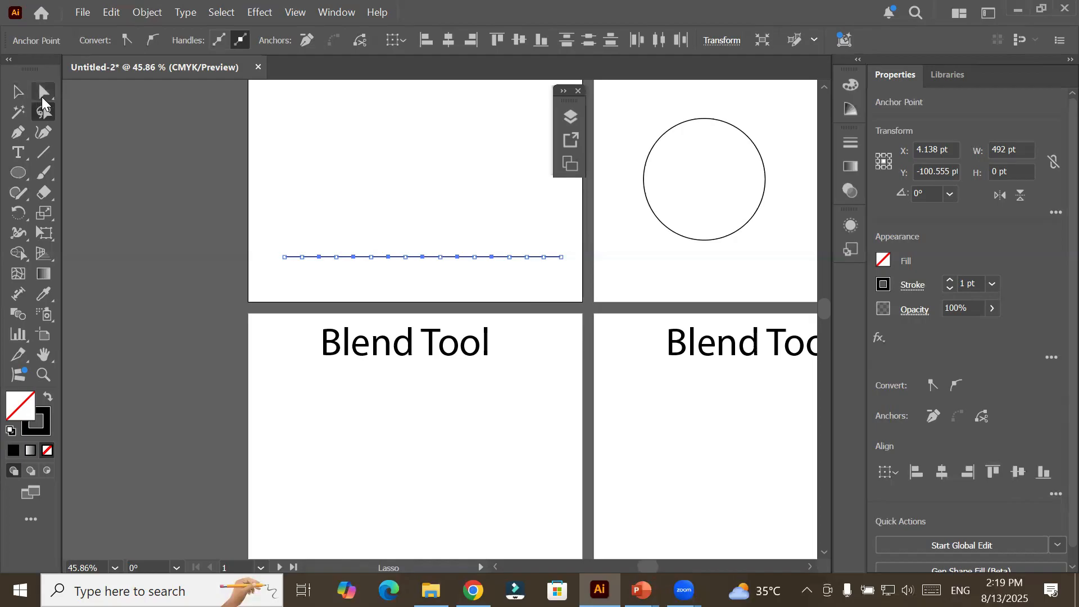
left_click(47, 97)
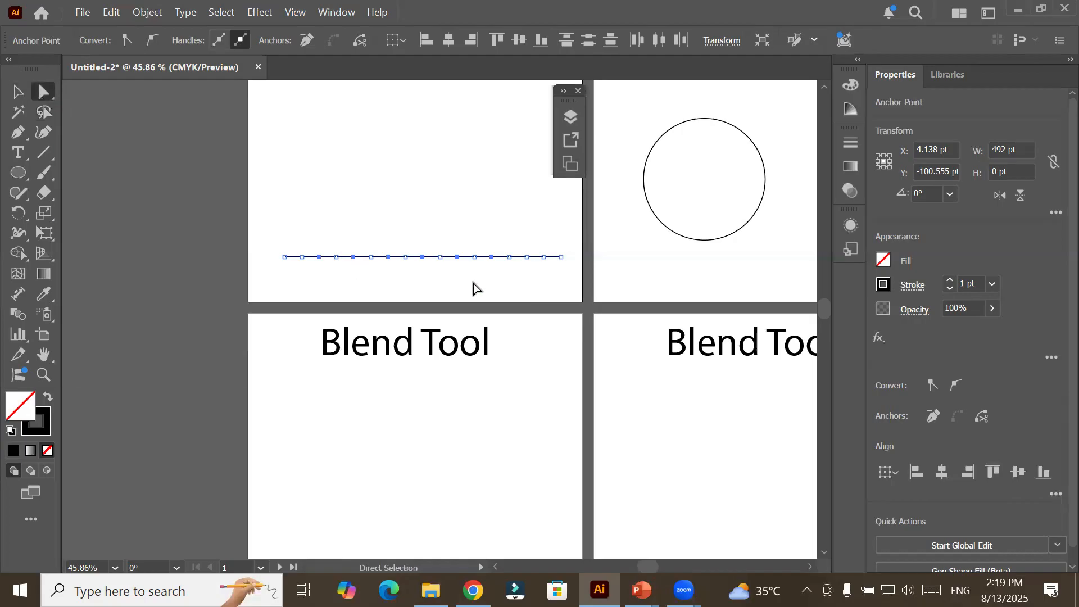
left_click(526, 258, "shift")
key("Up")
key("Up")
key("Up")
key("Up")
key("Up")
key("Up")
key("Up")
key("Up")
key("Up")
key("Up")
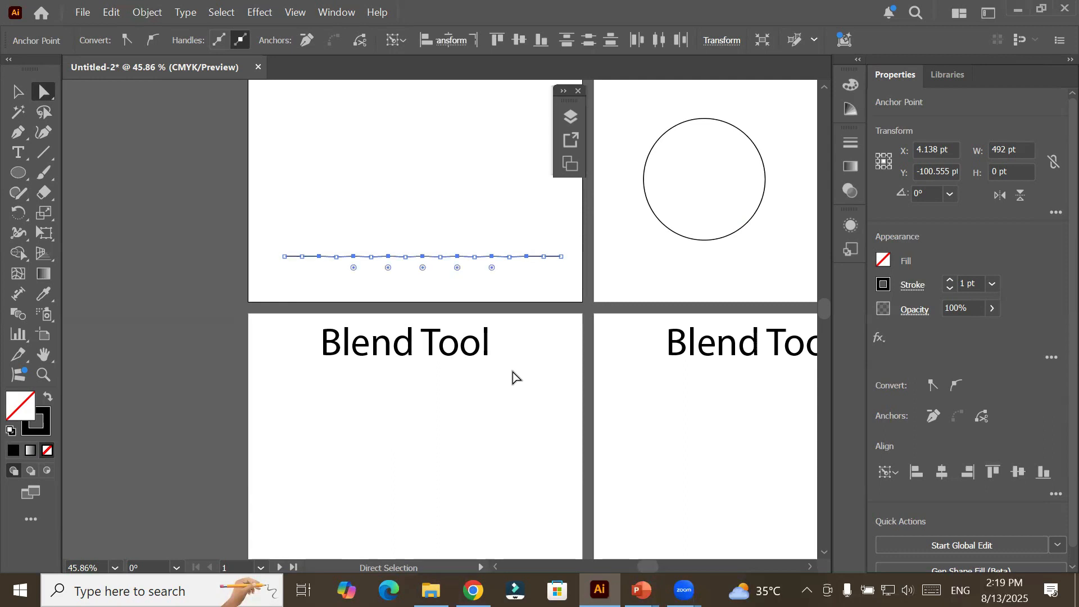
key("Up")
key("Up")
key("Up")
key("Up")
key("Up")
key("Up")
key("Up")
key("Up")
key("Up")
key("Up")
key("Up")
key("Up")
key("Up")
key("Up")
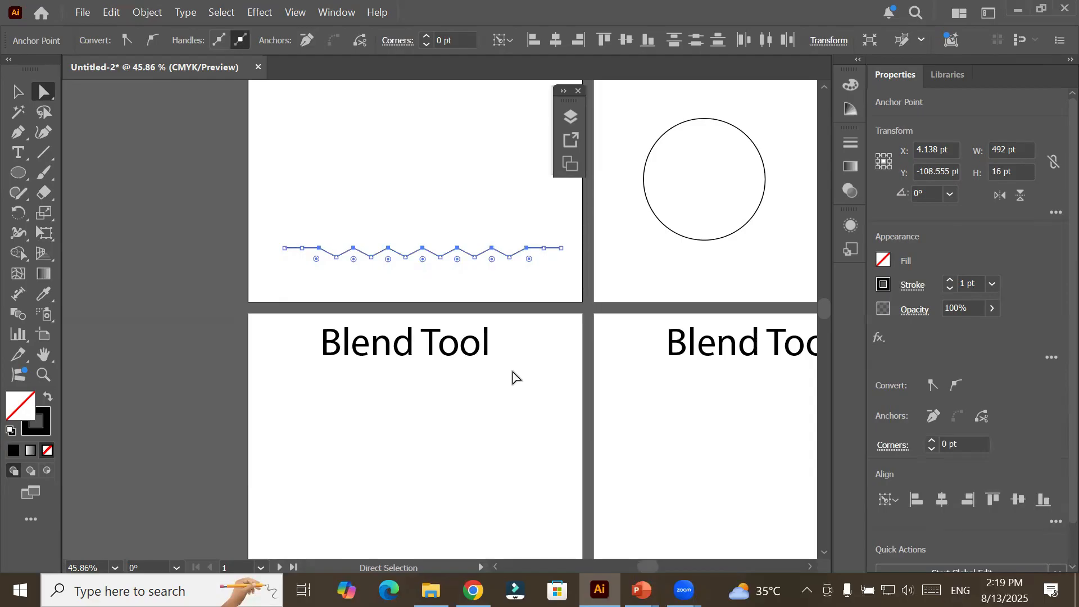
Raise the line's selected anchor points until the zigzag is 39 pt high and round their corners to about 25.4 pt.
key("Up")
key("Up")
key("Up")
key("Up")
key("Up")
key("Up")
key("Up")
key("Up")
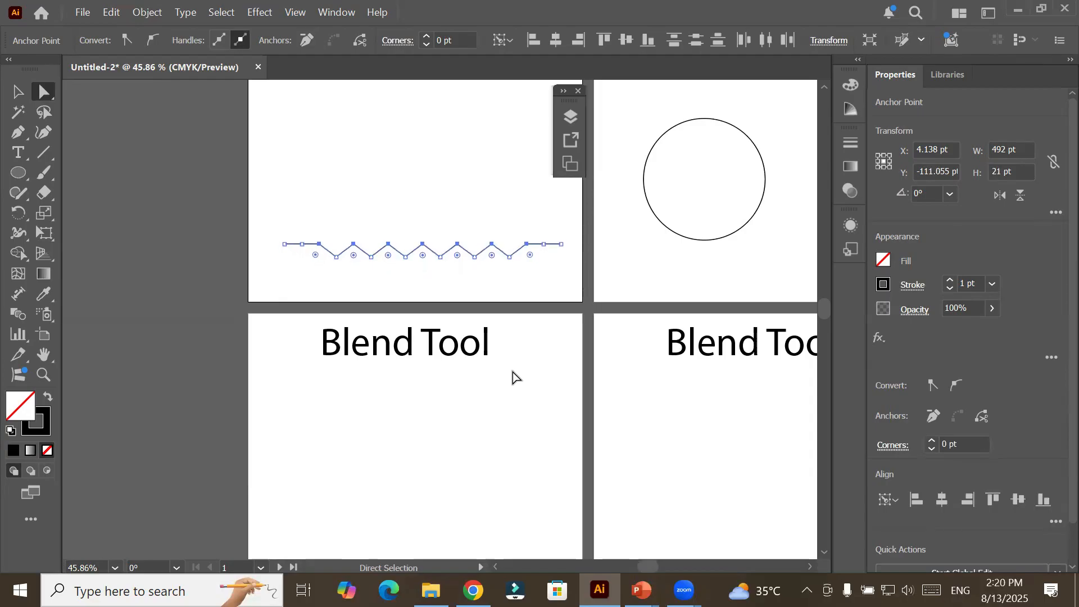
key("Up")
key("Up")
key("Up")
key("Up")
key("Up")
key("Up")
key("Up")
key("Up")
key("Up")
key("Up")
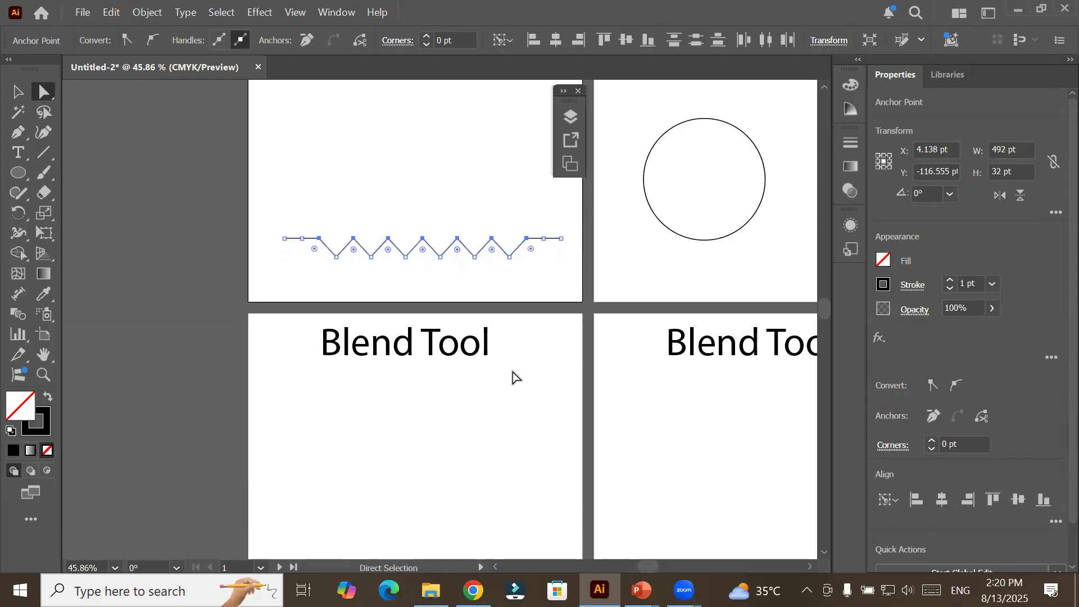
key("Up")
key("Up")
key("Up")
key("Up")
key("Up")
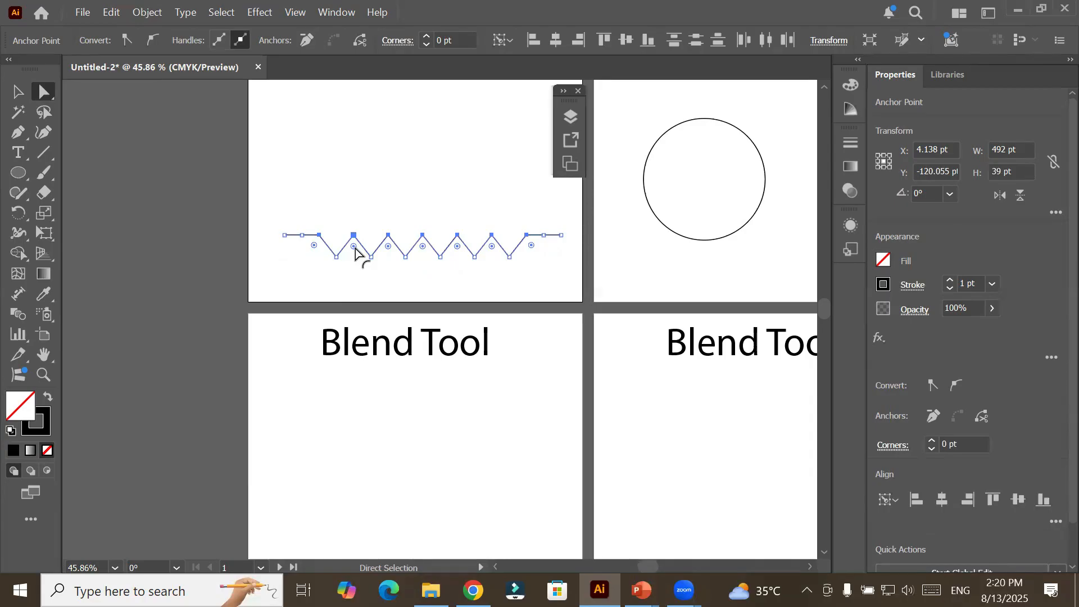
left_click_drag(355, 247, 360, 262)
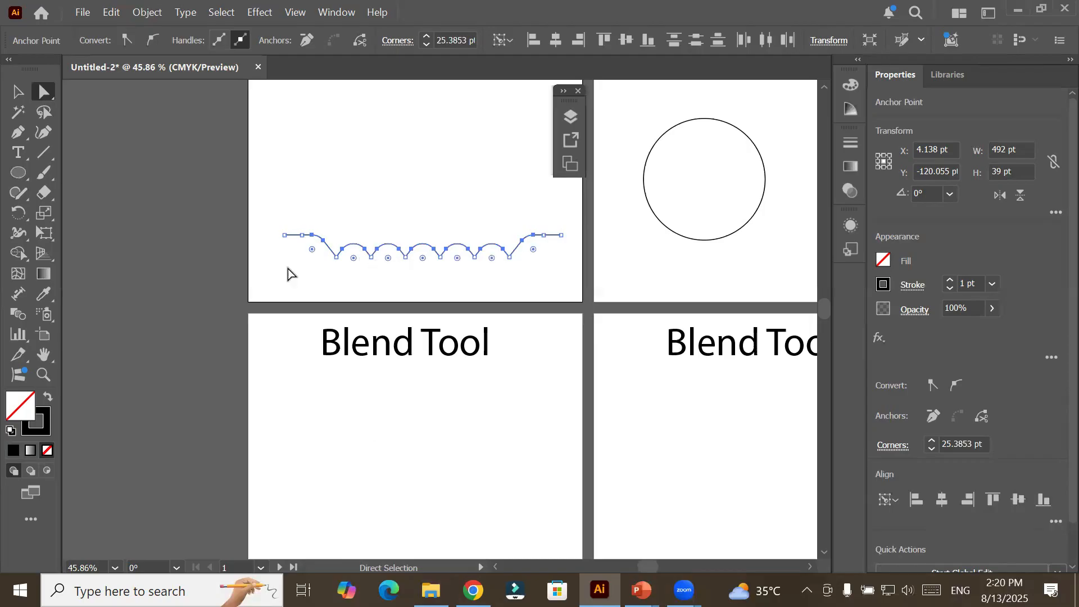
Select both end anchor points of the scalloped line and lower them together until the path is 47 pt high.
left_click(285, 235)
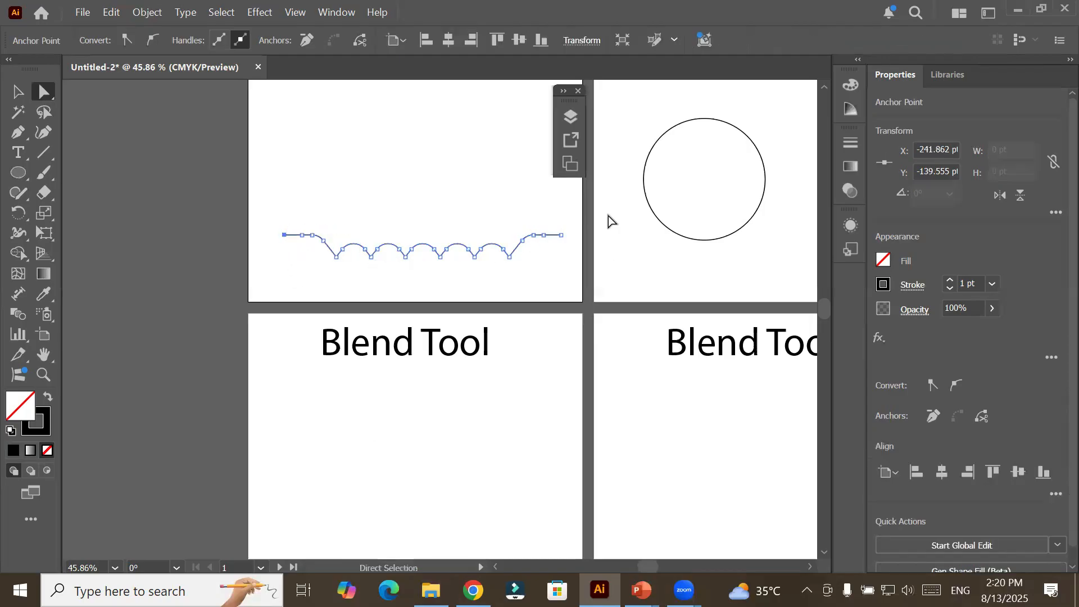
left_click(561, 235)
left_click(282, 236, "shift")
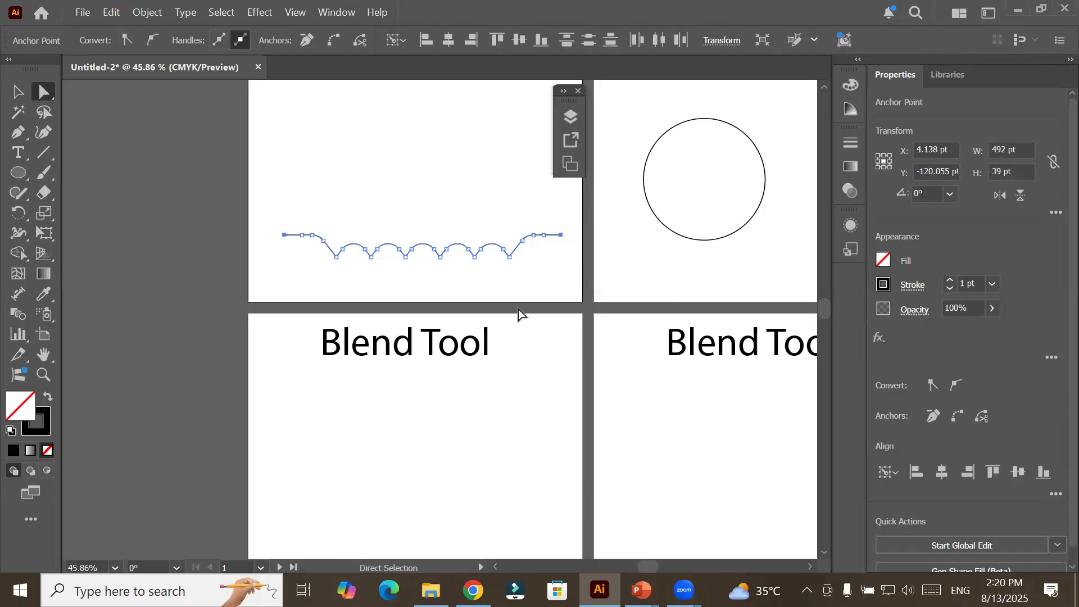
key("Down")
key("Down")
key("Down")
key("Down")
key("Down")
key("Down")
key("Down")
key("Down")
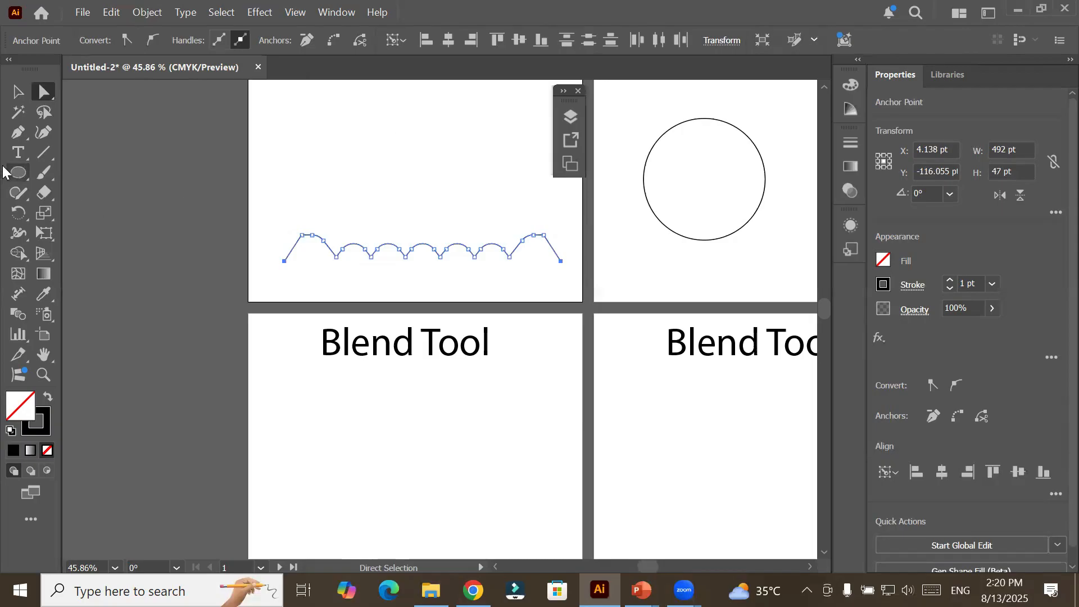
Set the scalloped line's stroke weight to 3 pt and deselect it.
left_click(950, 280)
left_click(950, 280)
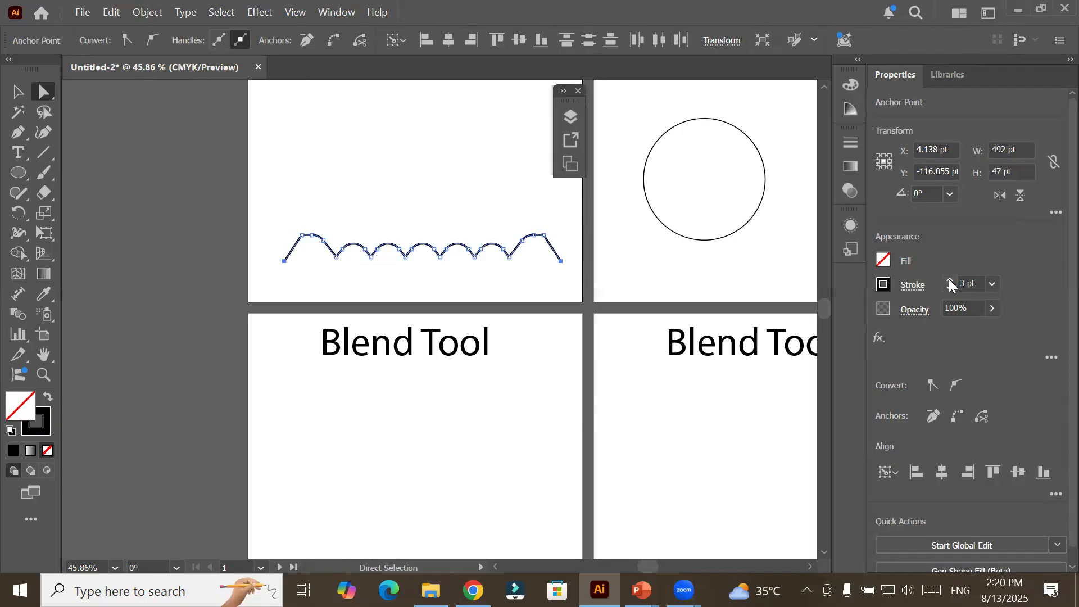
left_click(501, 289)
Duplicate the whole scalloped line about 609 pt straight up, placing the copy just below the title on Artboard 1.
key("space")
left_click_drag(366, 316, 298, 390)
scroll(300, 394, "up", 2)
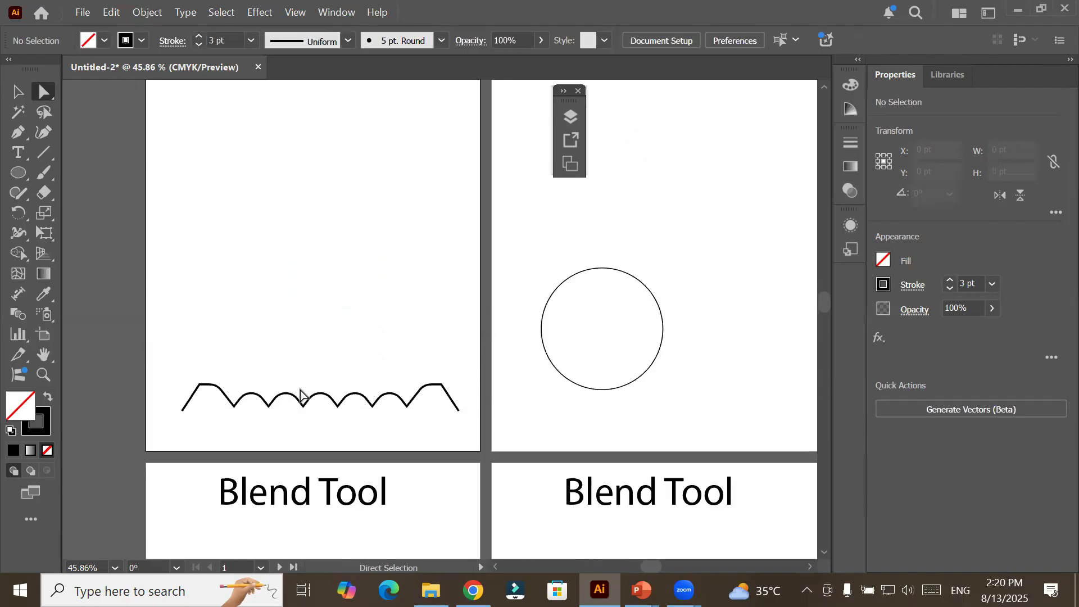
scroll(300, 393, "up", 2)
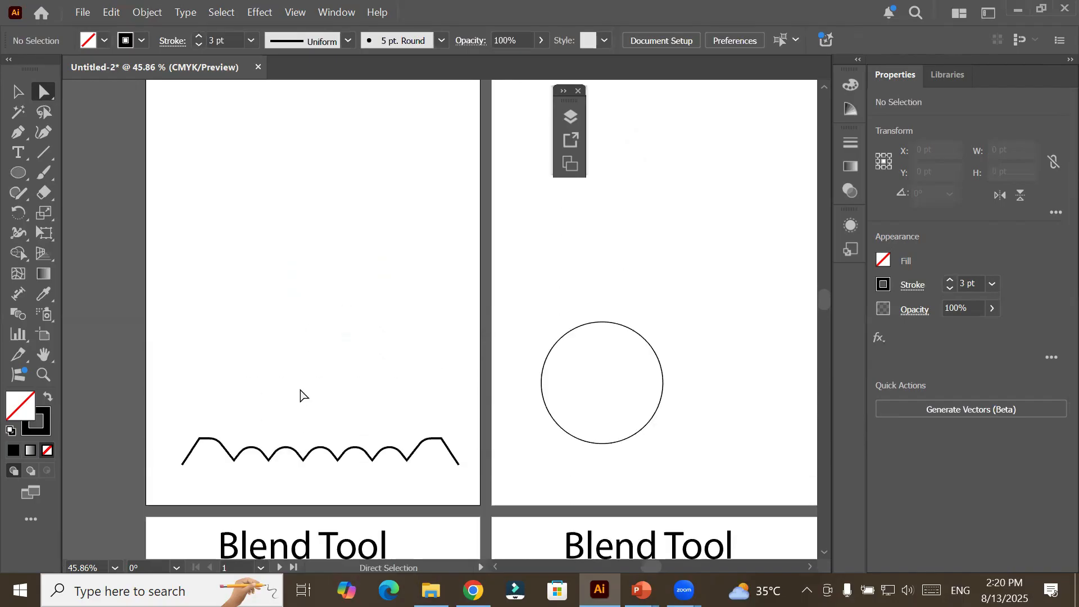
scroll(301, 394, "up", 2)
scroll(301, 394, "down", 5)
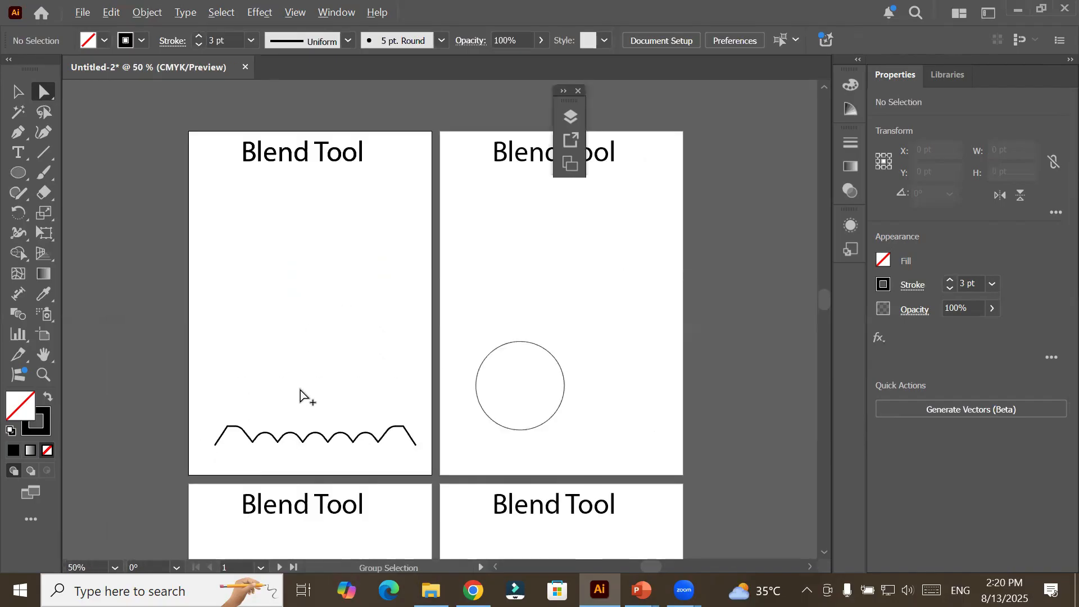
scroll(300, 395, "up", 2)
left_click(318, 443)
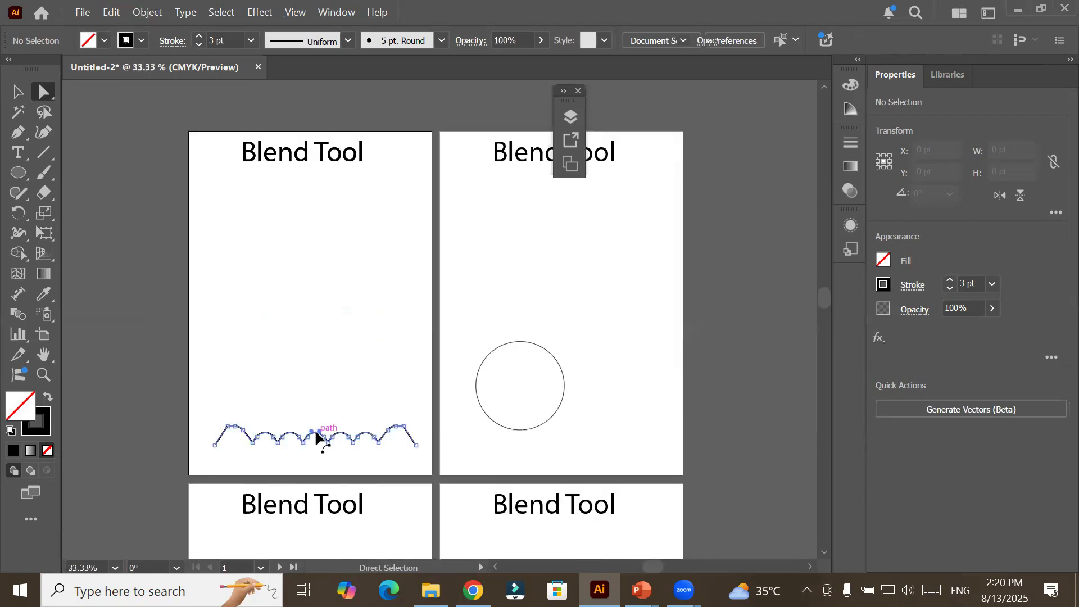
left_click(17, 92)
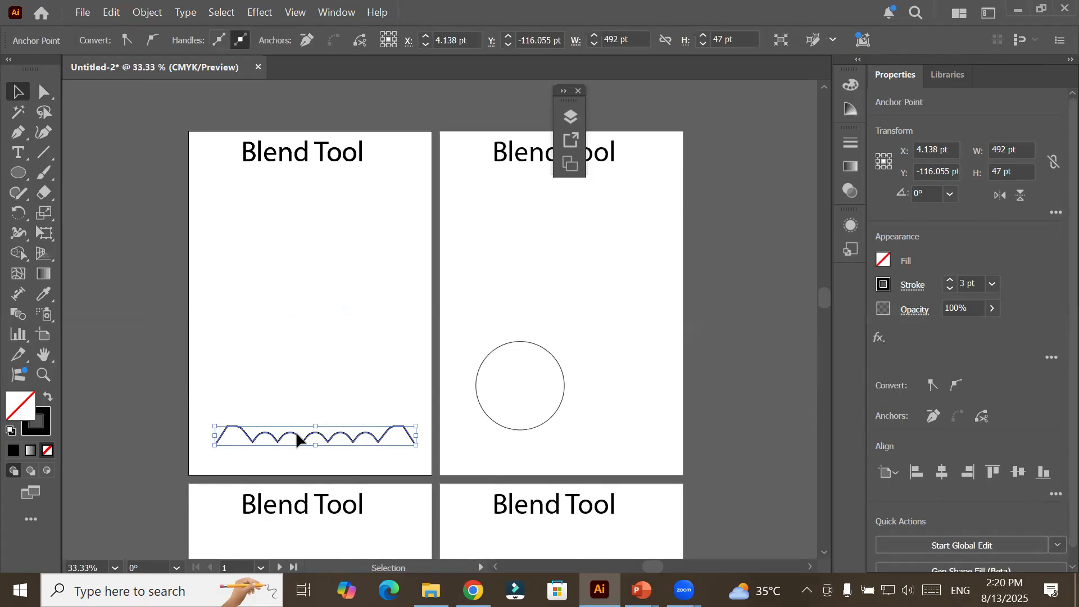
left_click_drag(297, 430, 311, 226)
left_click_drag(323, 442, 326, 194)
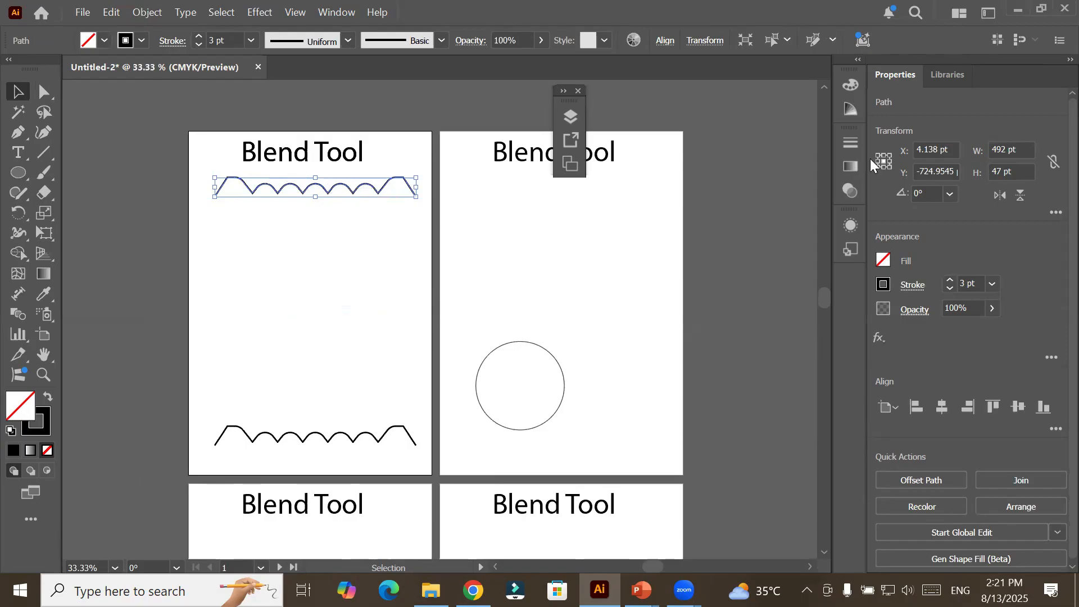
Flip the upper copy of the scalloped line vertically so it mirrors the lower one.
left_click(1020, 189)
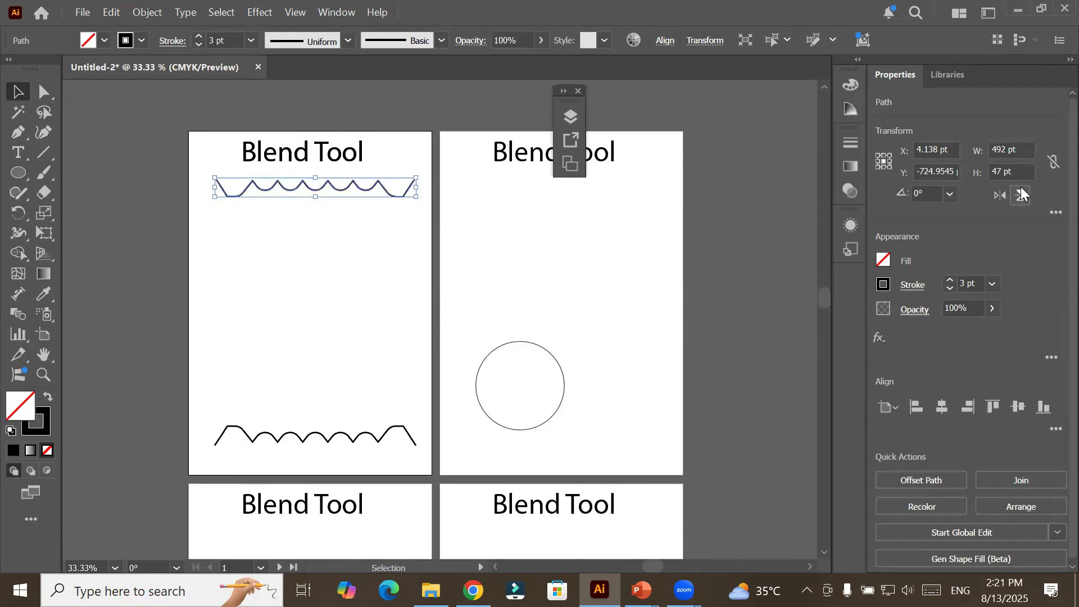
left_click(1021, 190)
left_click(1020, 191)
mouse_move(339, 460)
left_mouse_down()
mouse_move(171, 271)
mouse_move(173, 160)
mouse_move(175, 177)
left_mouse_up()
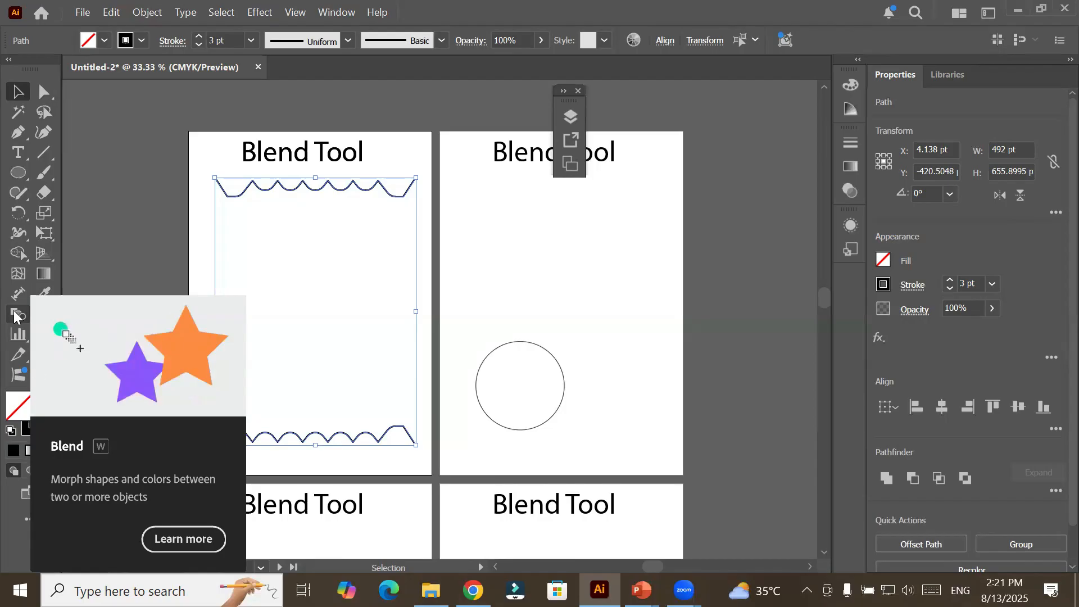
left_click(18, 316)
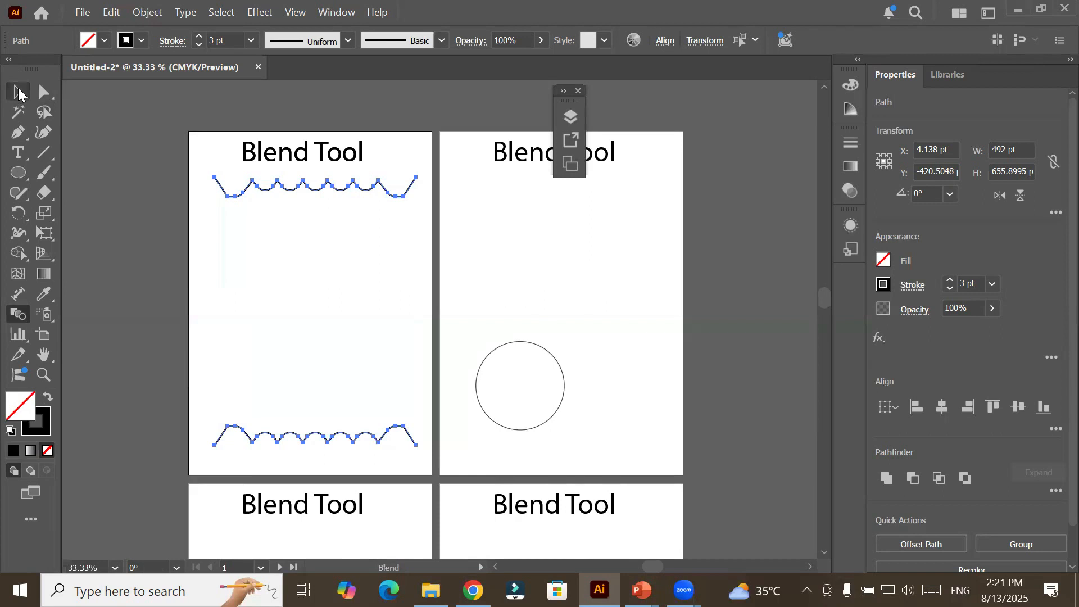
left_click(18, 92)
left_click(502, 271)
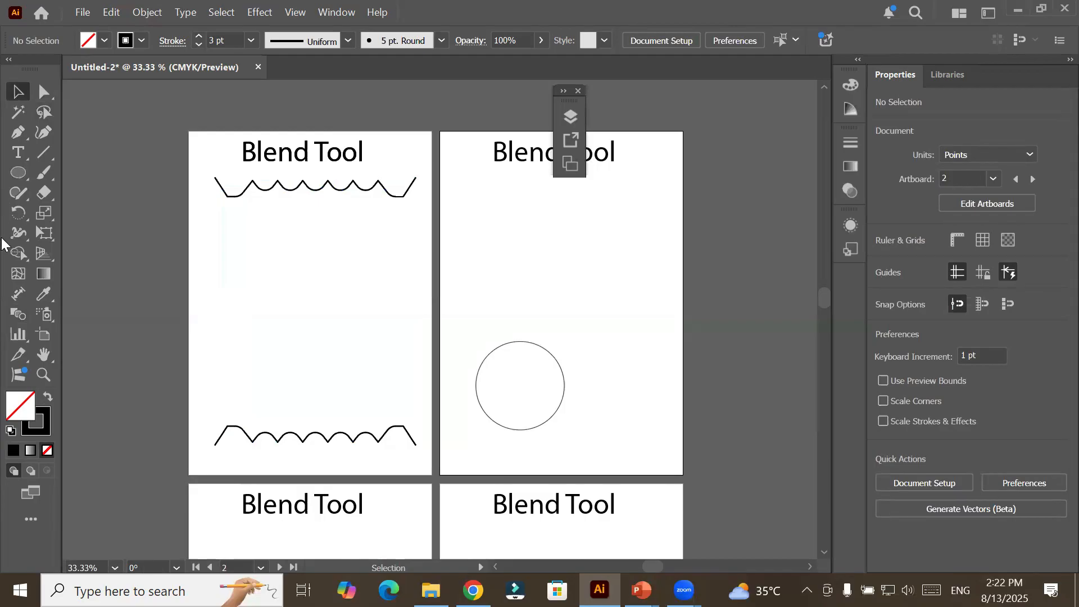
Blend the upper scalloped line into the lower one on Artboard 1 with the Blend tool and deselect the result.
left_click(25, 318)
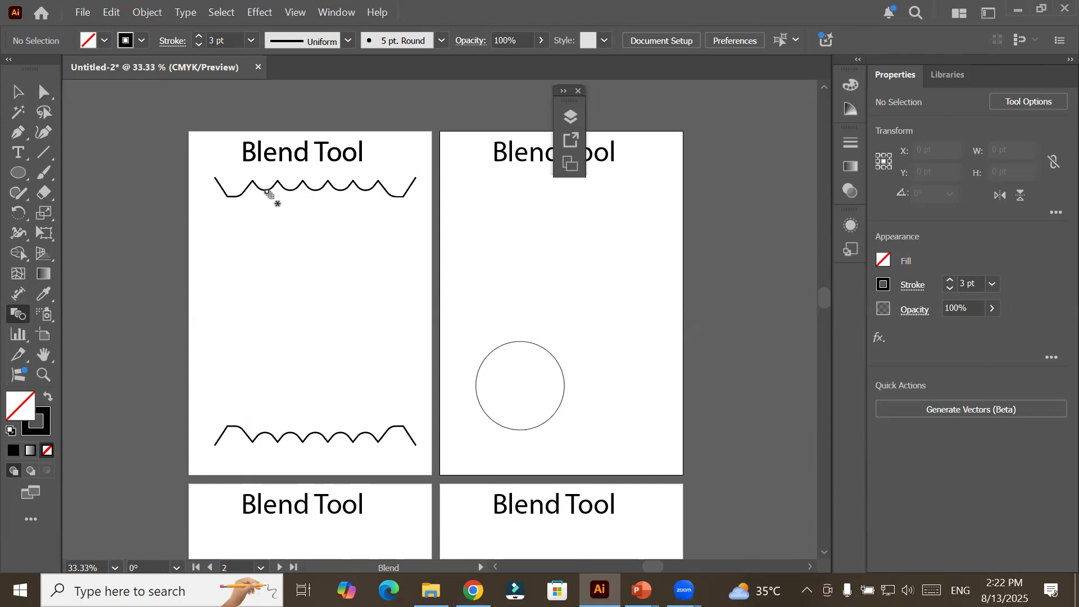
left_click(268, 193)
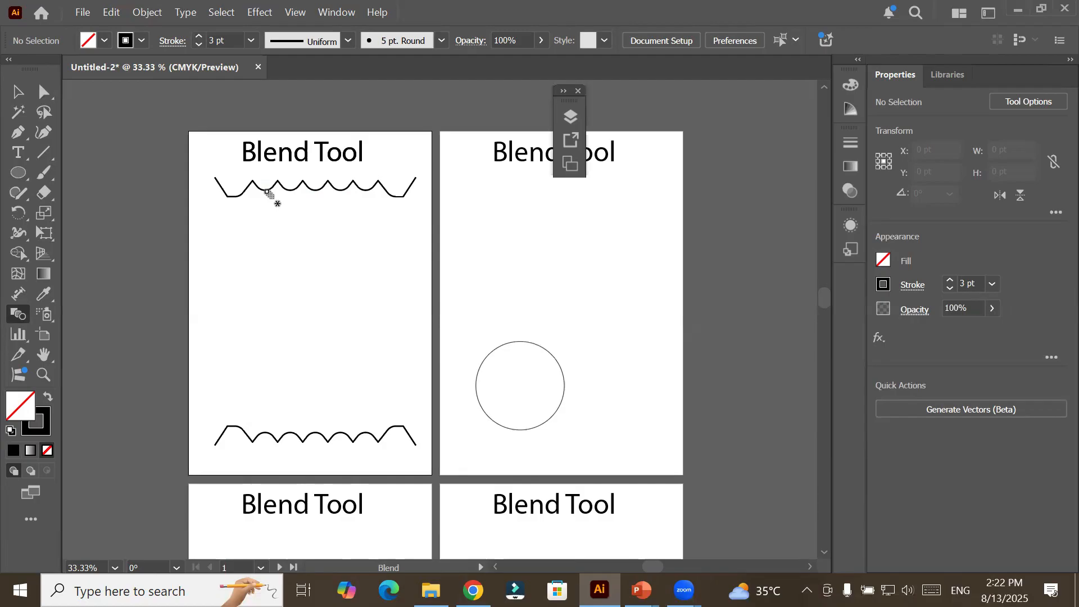
left_click(271, 436)
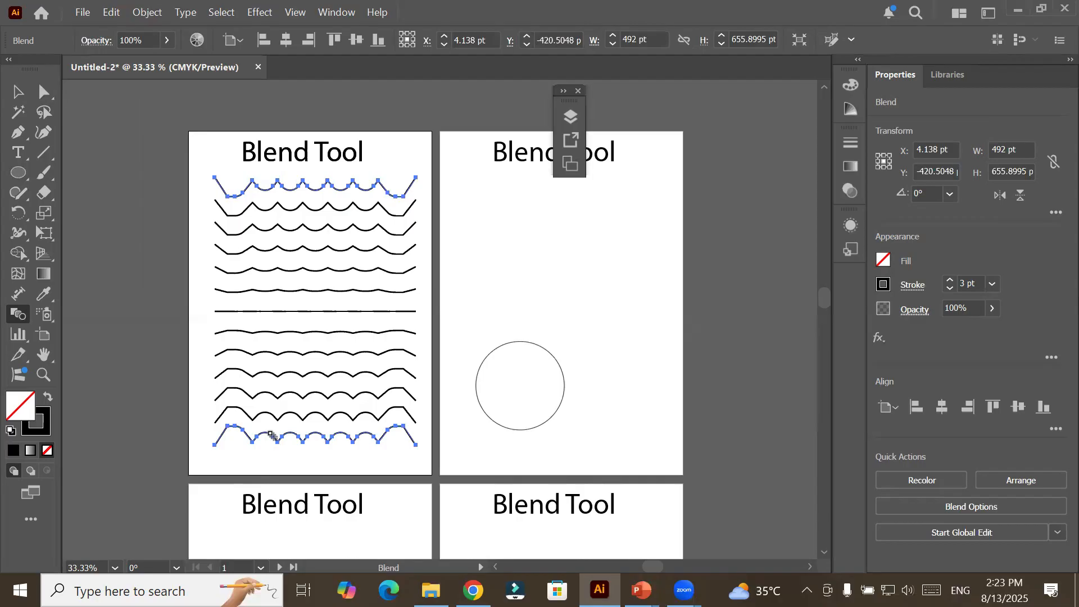
left_click(17, 91)
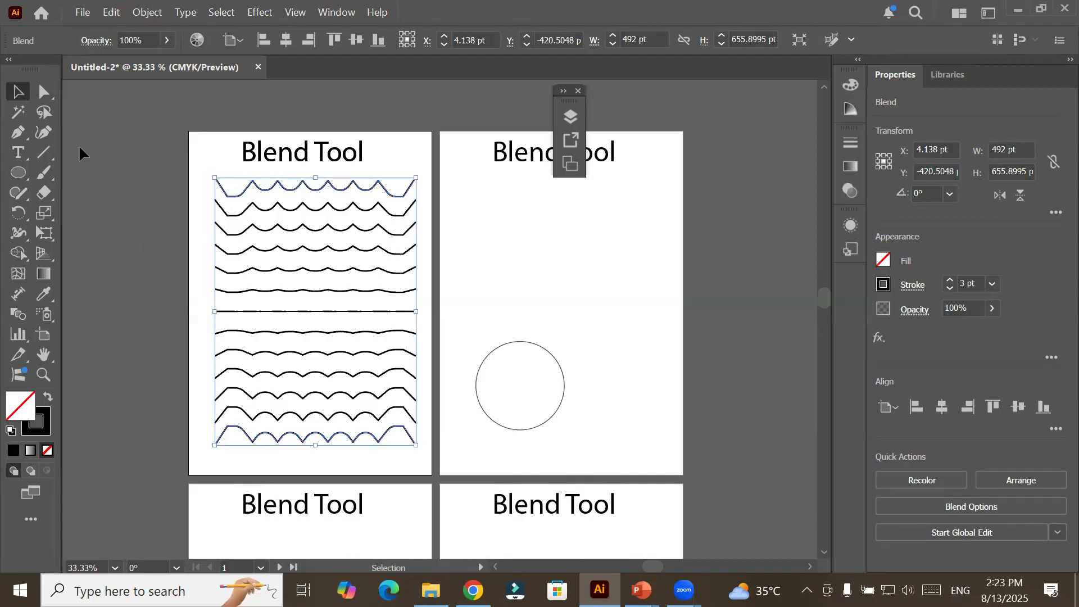
left_click(95, 160)
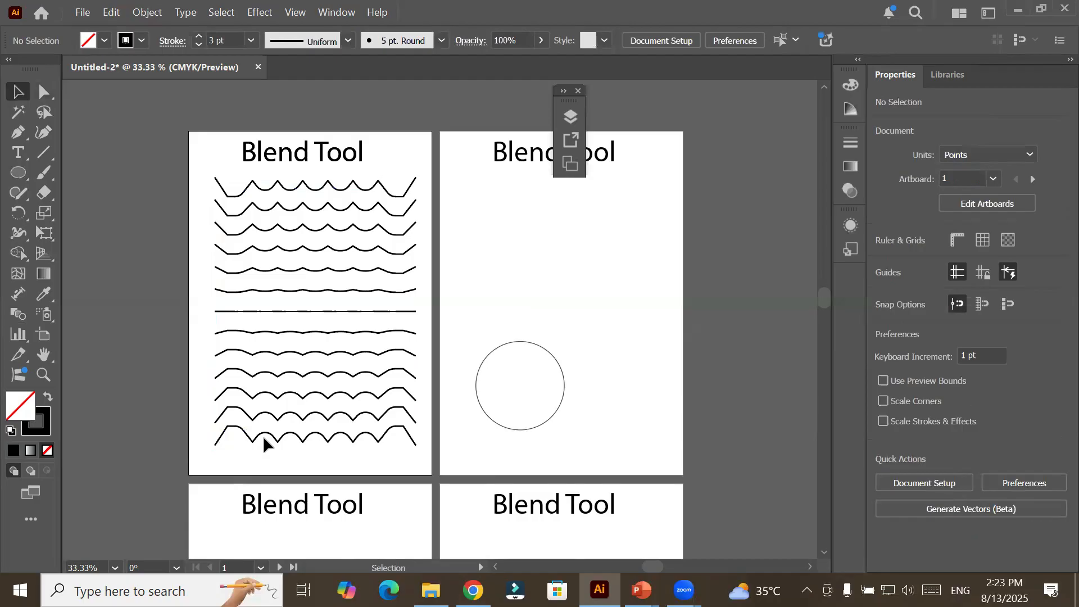
Delete the unfilled circle on Artboard 2.
left_click(562, 373)
key("Delete")
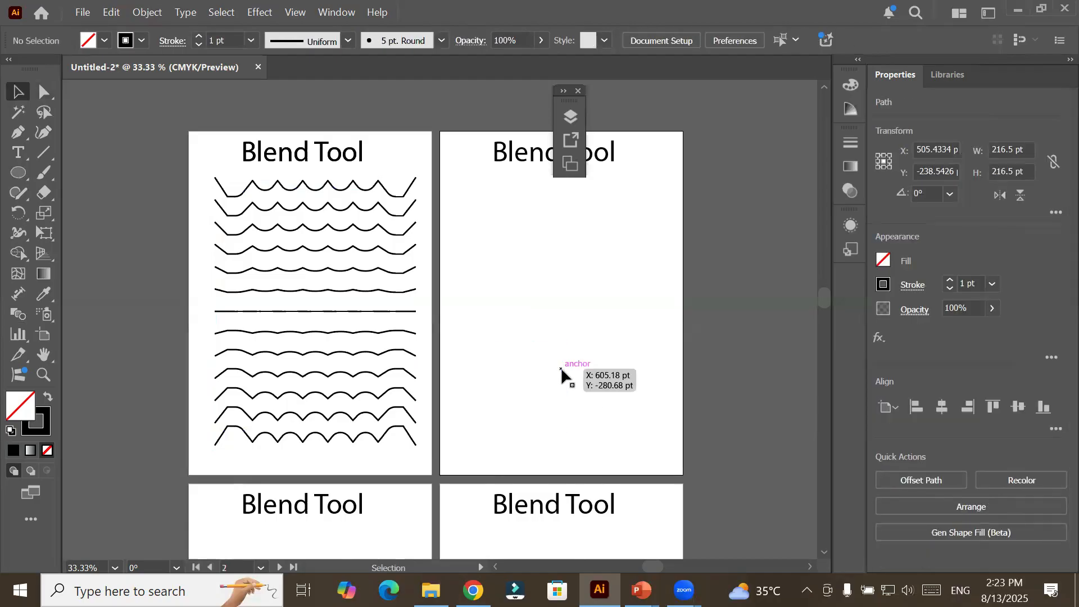
left_click(269, 194)
Try to select the blend's lowest line separately and move it.
left_click(45, 88)
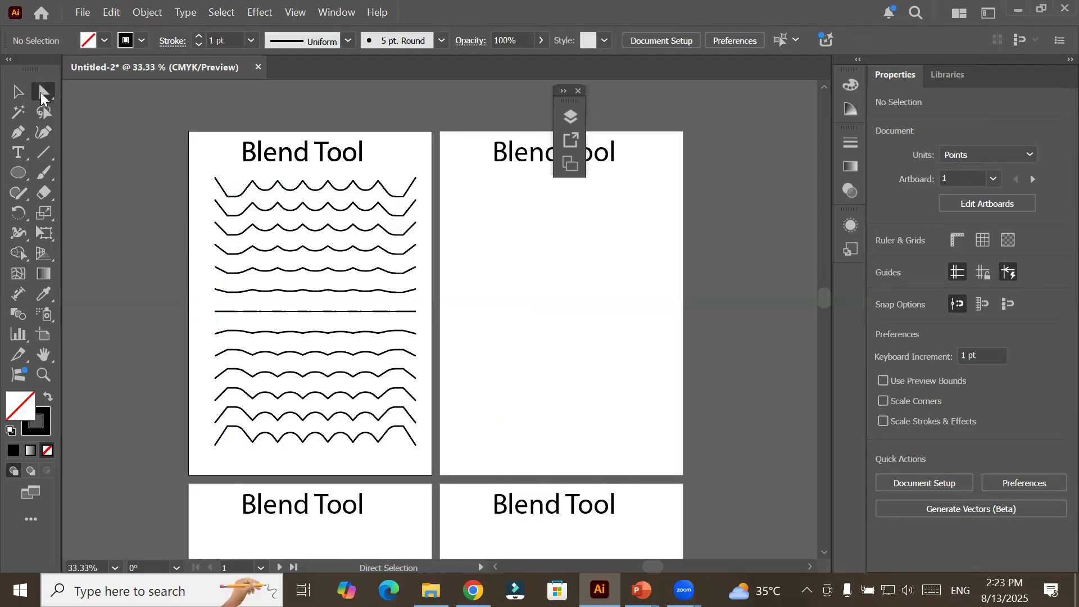
left_click(244, 195)
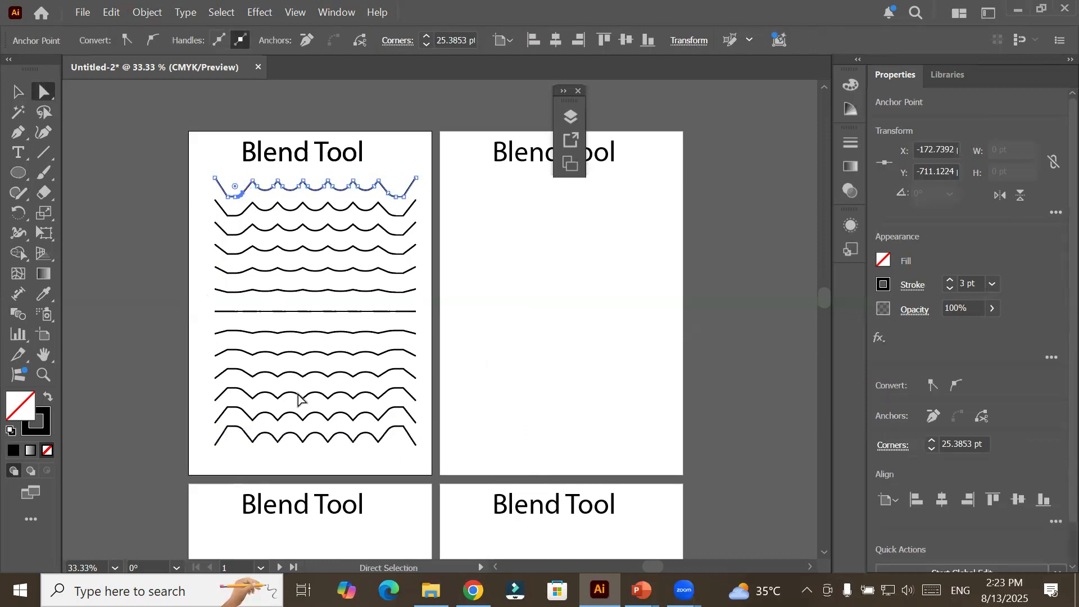
left_click(269, 434)
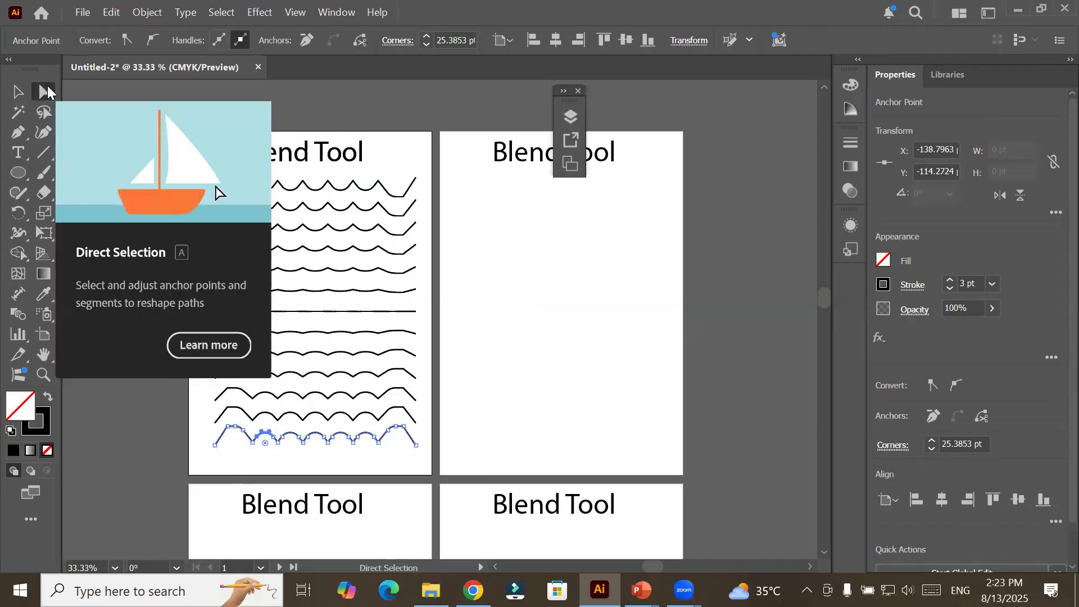
left_click(15, 90)
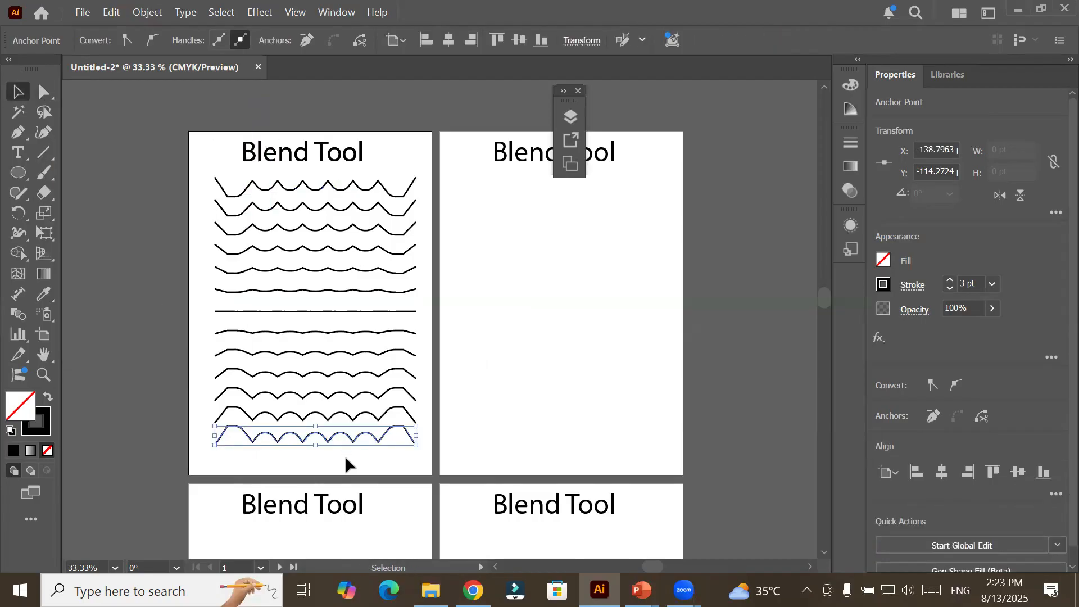
left_click_drag(357, 443, 372, 464)
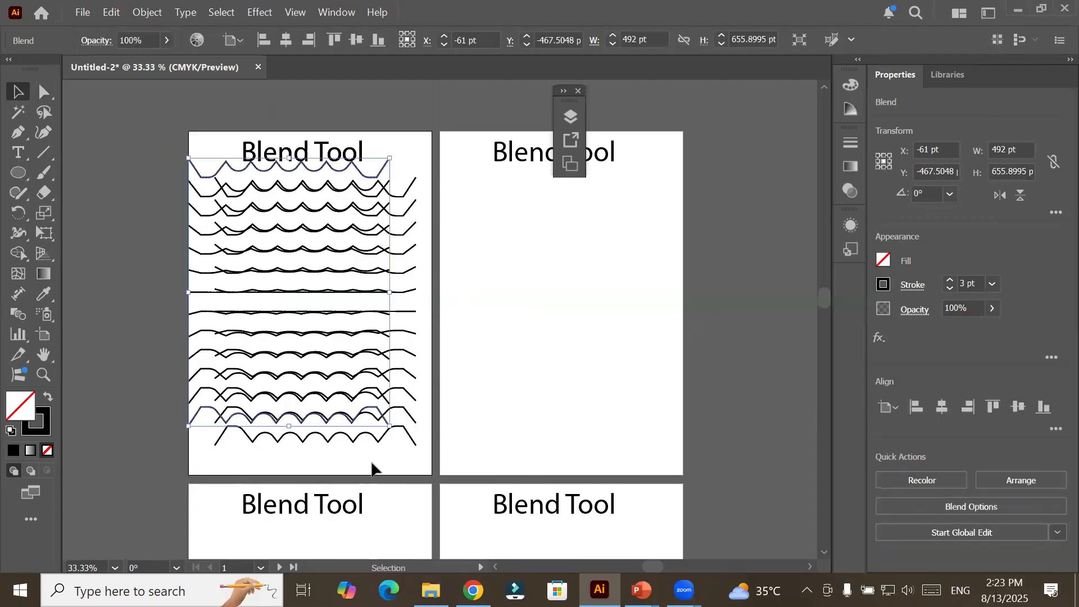
left_click(352, 464)
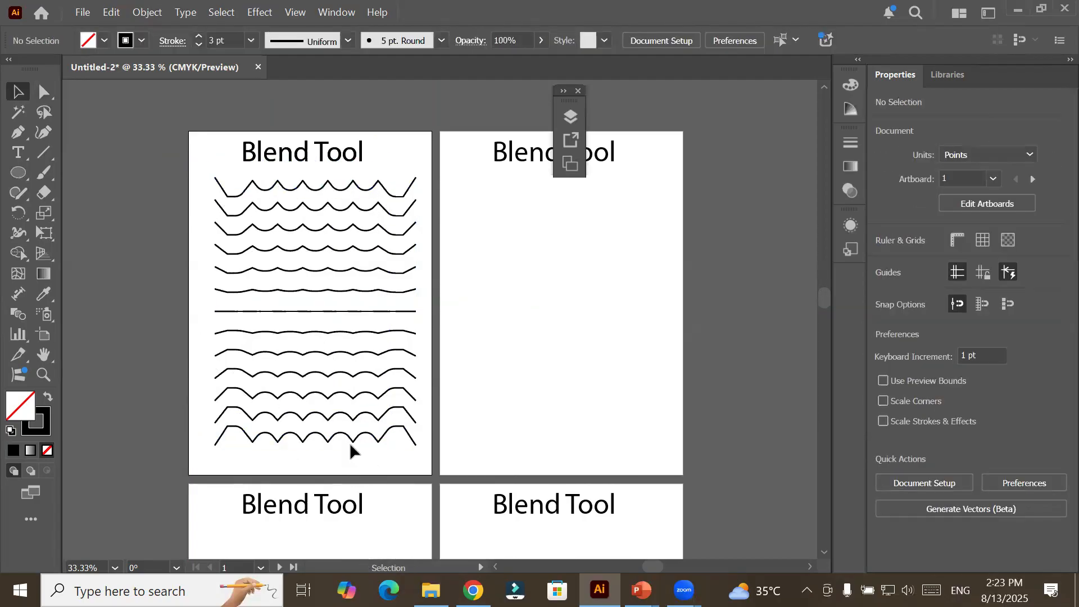
Isolate the blend on Artboard 1, select its lowest line, and exit isolation mode.
double_click(355, 447)
left_click(355, 447)
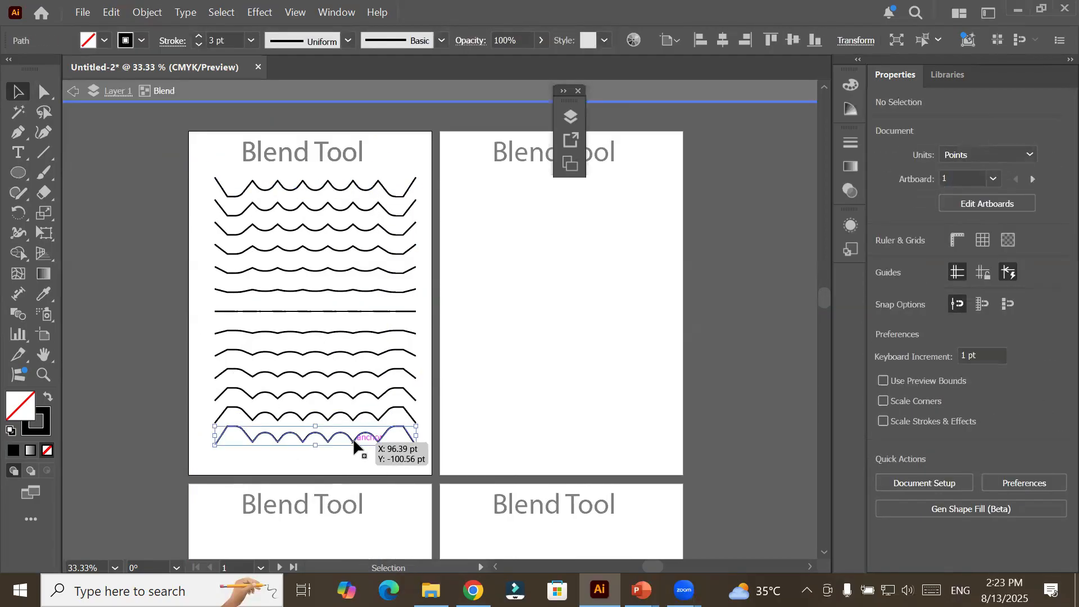
double_click(344, 469)
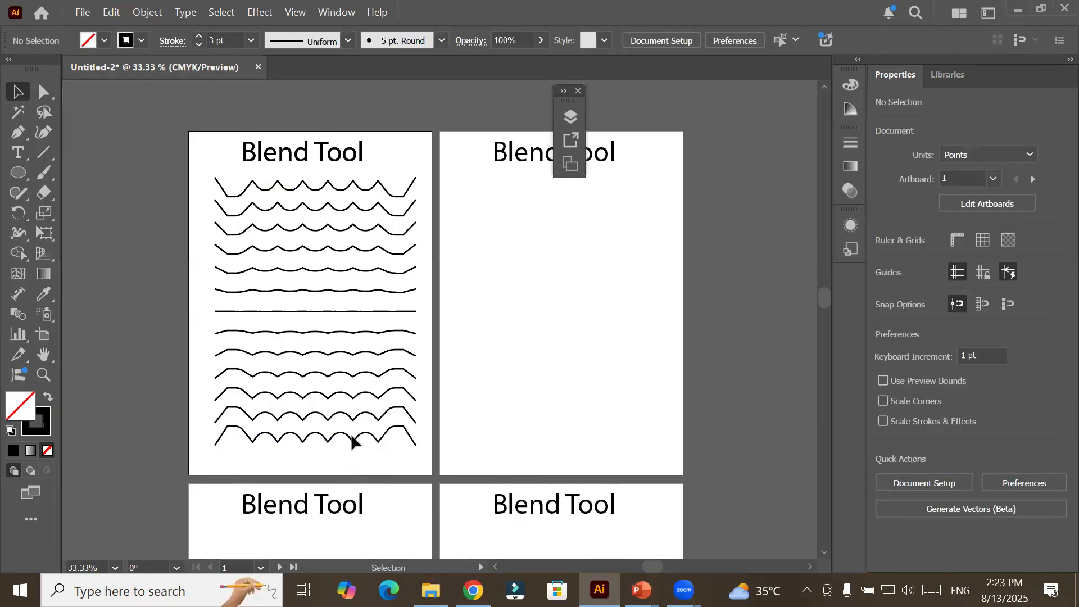
Move the whole blend about 16 pt right and 16 pt down on Artboard 1 and open it in isolation mode.
mouse_move(351, 436)
left_mouse_down()
mouse_move(589, 446)
mouse_move(613, 379)
mouse_move(372, 432)
mouse_move(588, 440)
mouse_move(348, 444)
mouse_move(359, 449)
left_mouse_up()
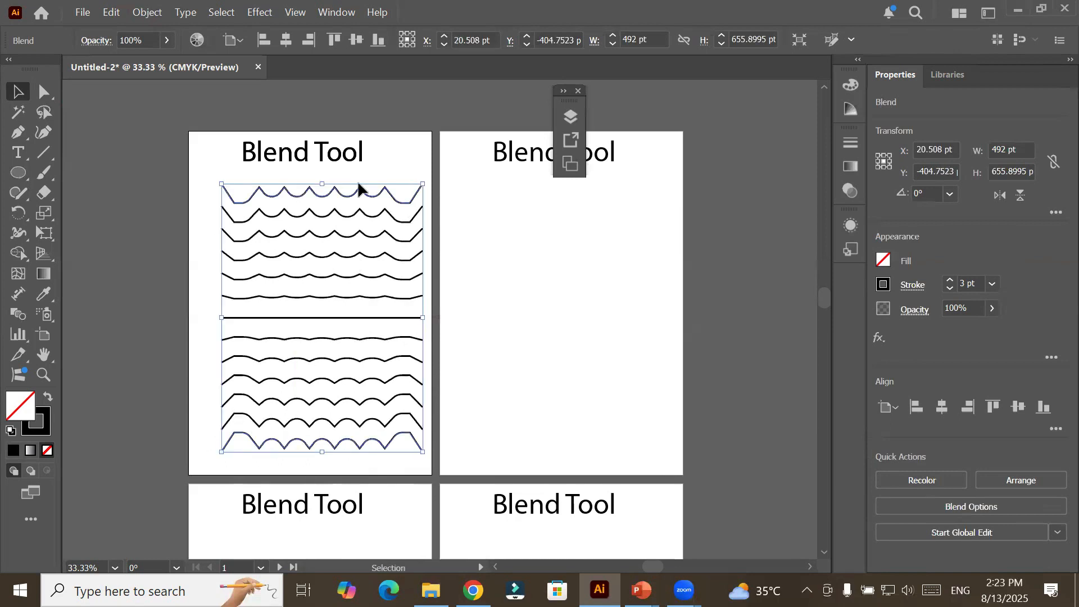
double_click(365, 446)
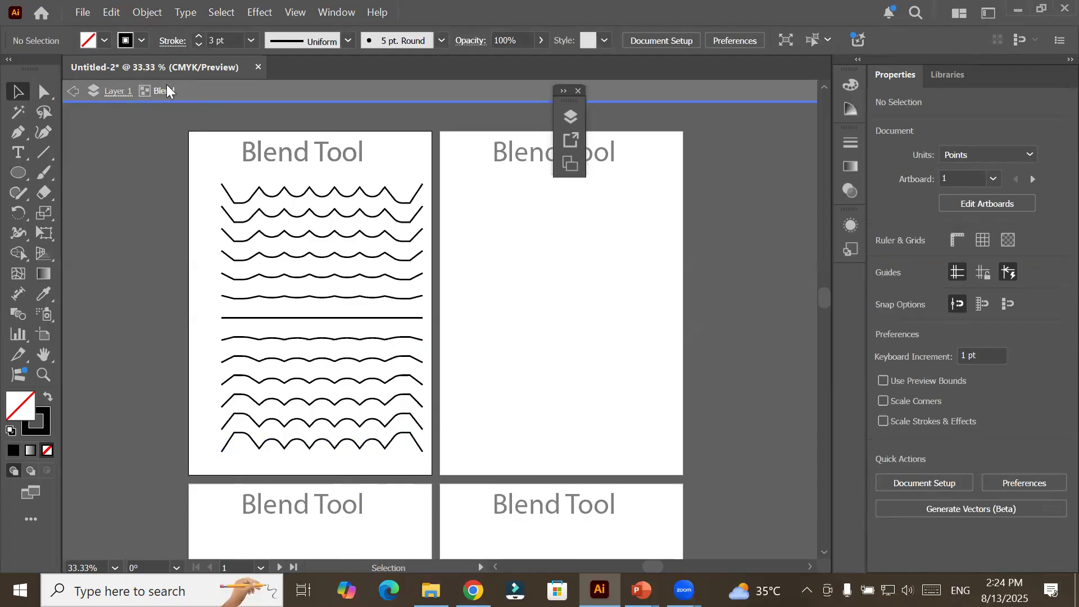
Move the blend's lowest line slightly in isolation mode, undo the move, and exit isolation mode.
left_click(349, 447)
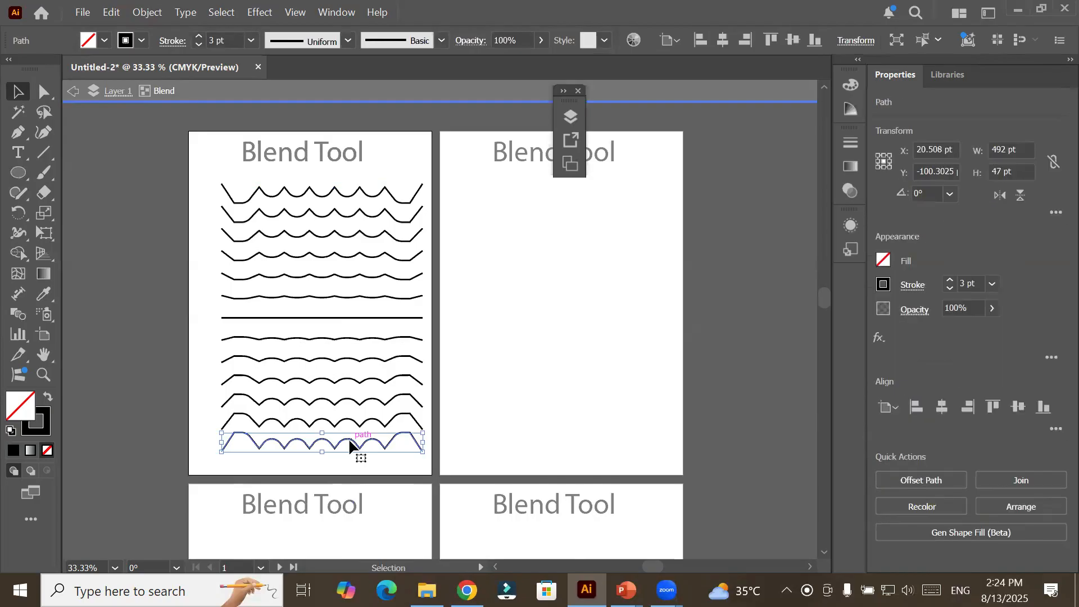
mouse_move(351, 446)
left_mouse_down()
mouse_move(529, 470)
mouse_move(345, 446)
left_mouse_up()
key("ctrl+z")
double_click(494, 394)
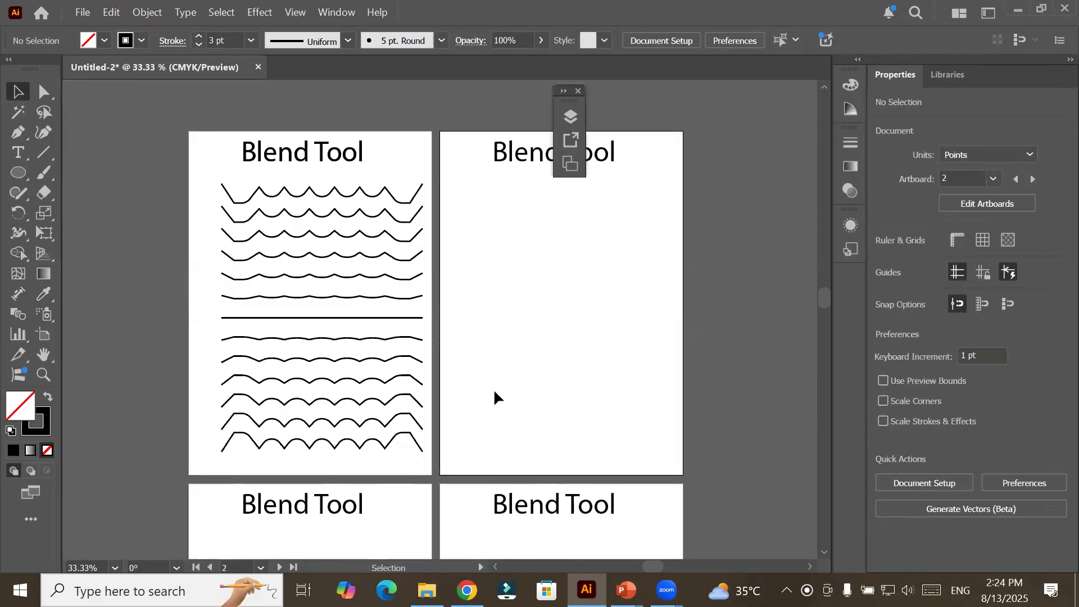
Draw a horizontal line about 499 pt long near Artboard 2's lower edge and give it a 6 pt red stroke.
left_click(44, 152)
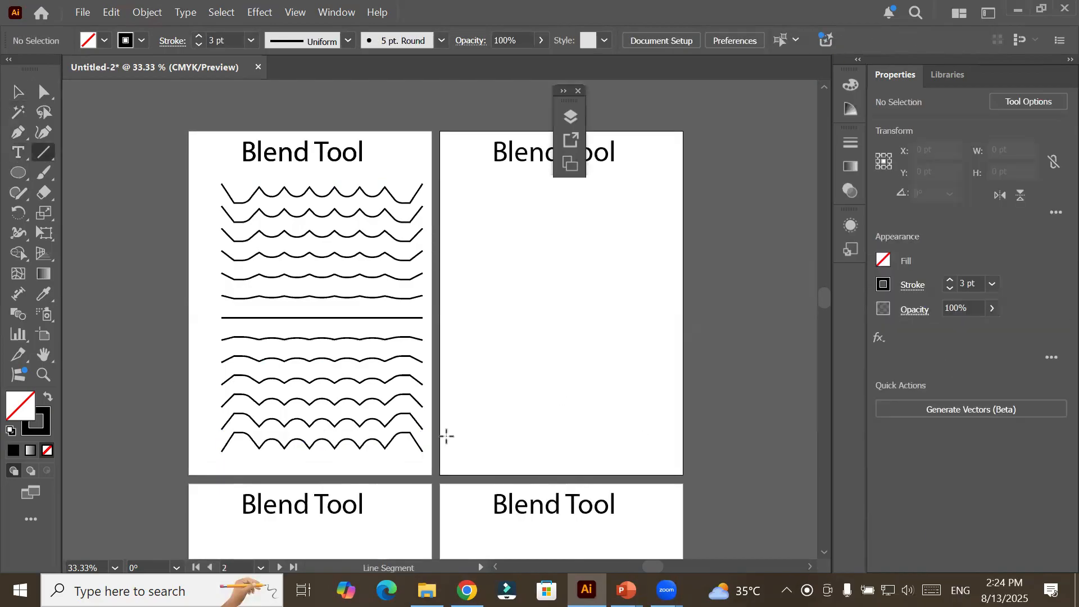
left_click_drag(462, 442, 667, 442)
left_click(142, 39)
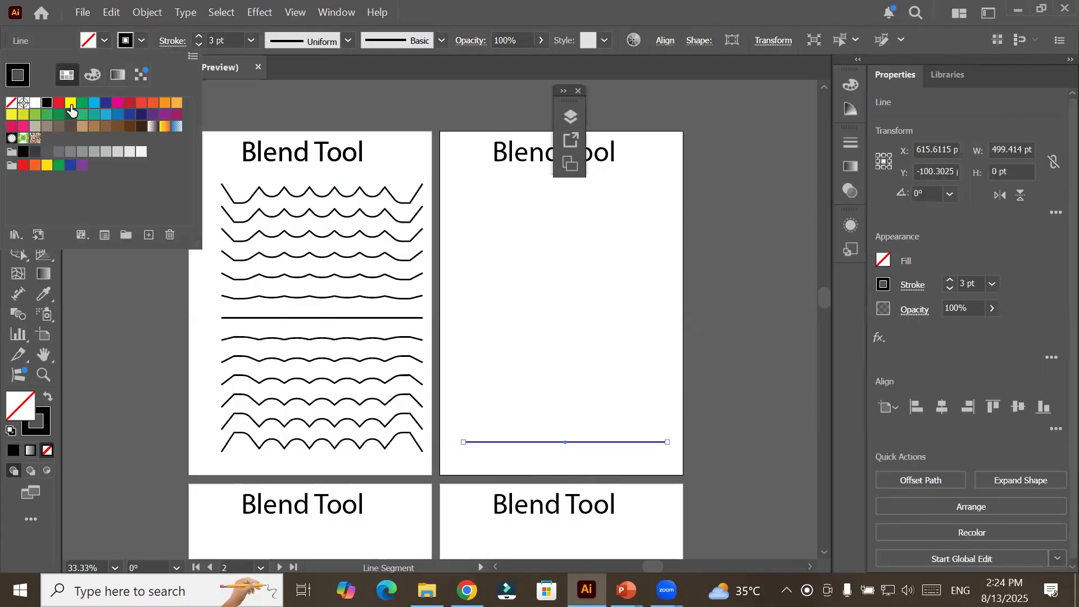
left_click(59, 103)
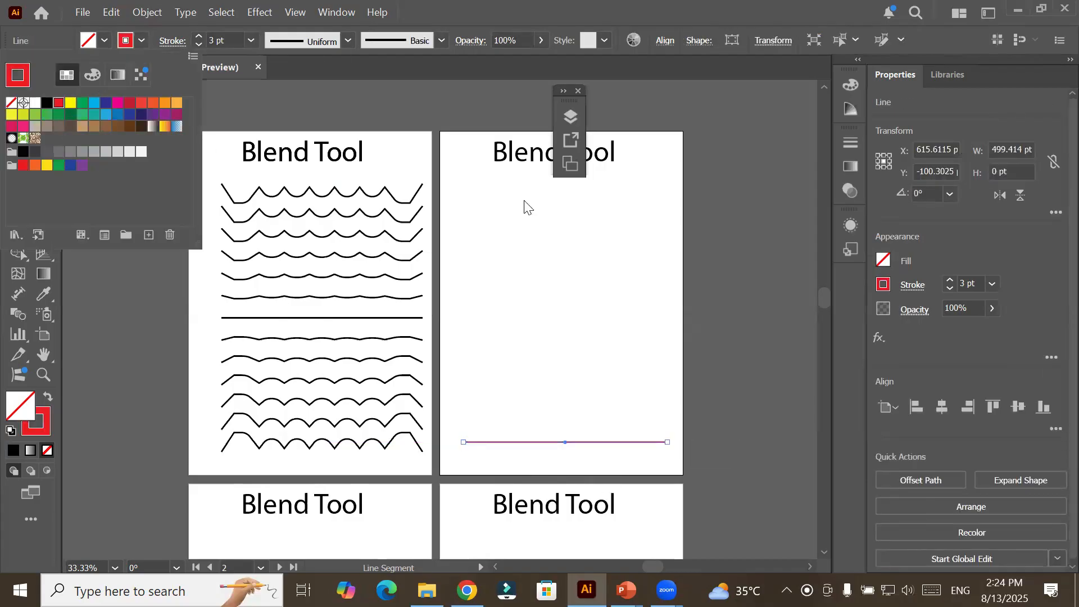
left_click(196, 36)
left_click(195, 36)
left_click(195, 36)
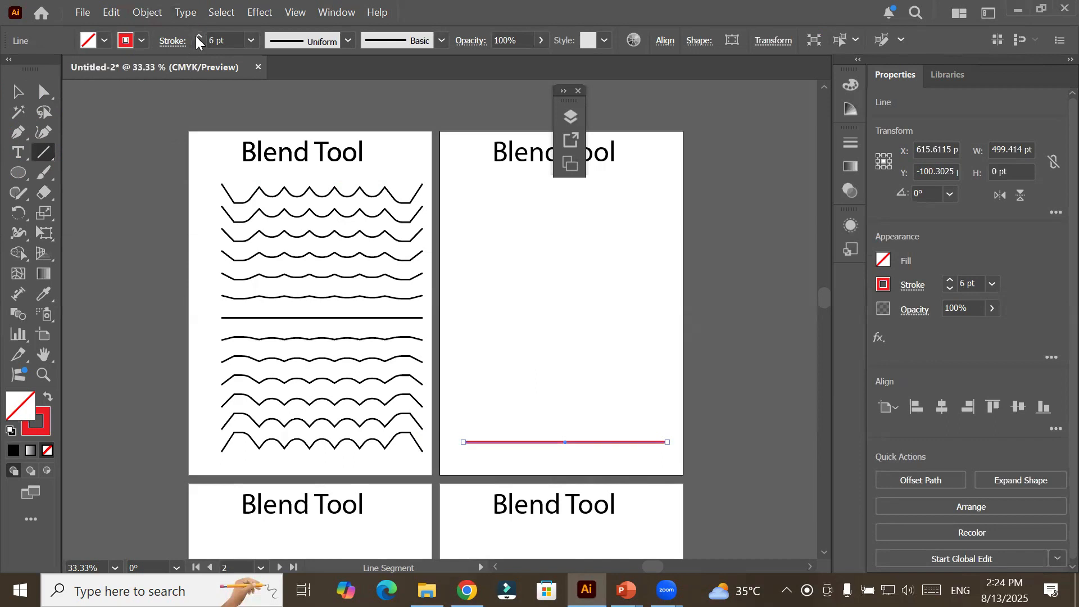
Copy the red line about 609 pt straight up and shorten the copy symmetrically about its centre to about 216 pt.
left_click(18, 91)
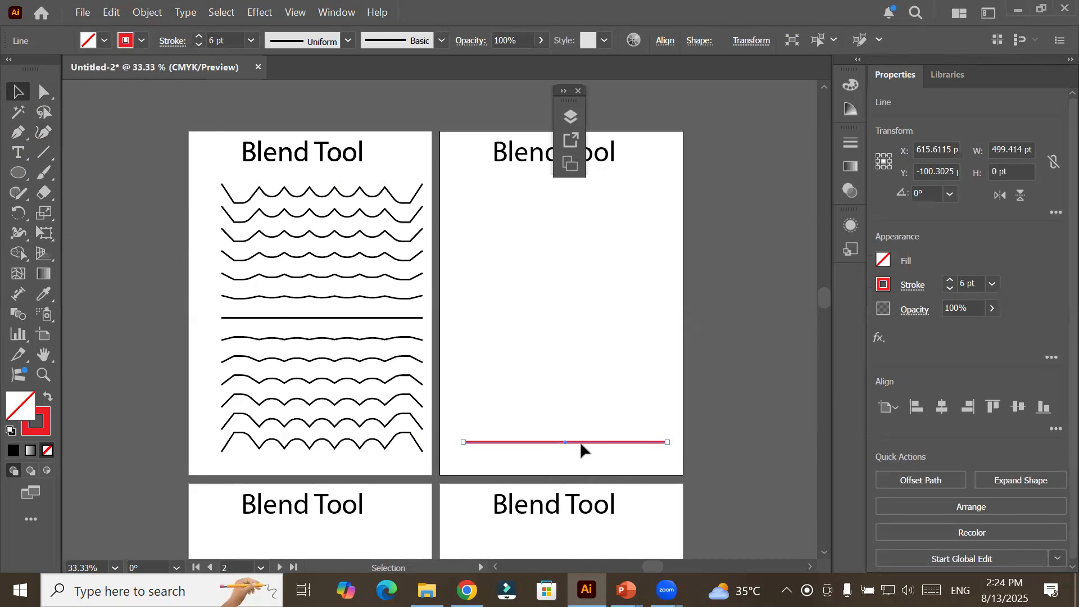
left_click_drag(583, 441, 583, 195)
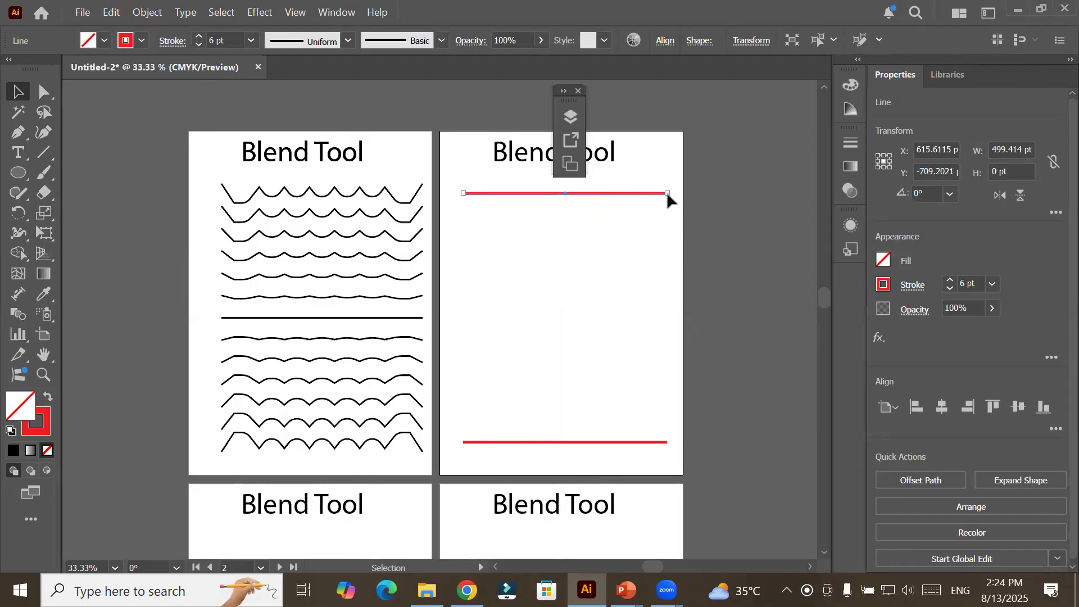
left_click_drag(667, 193, 609, 186)
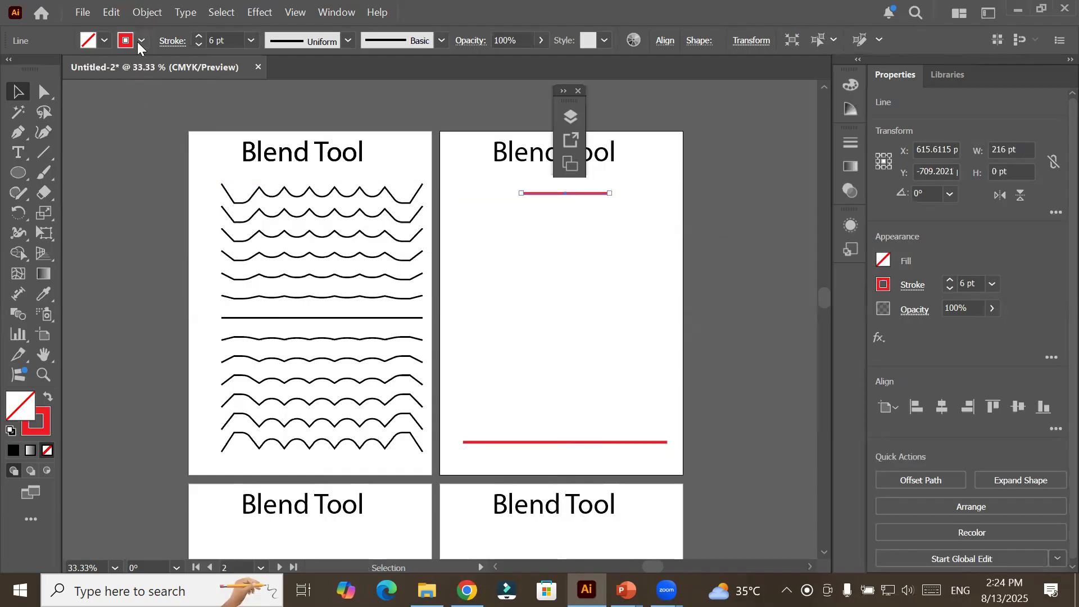
Change the short upper line's stroke colour to black.
left_click(141, 40)
left_click(47, 102)
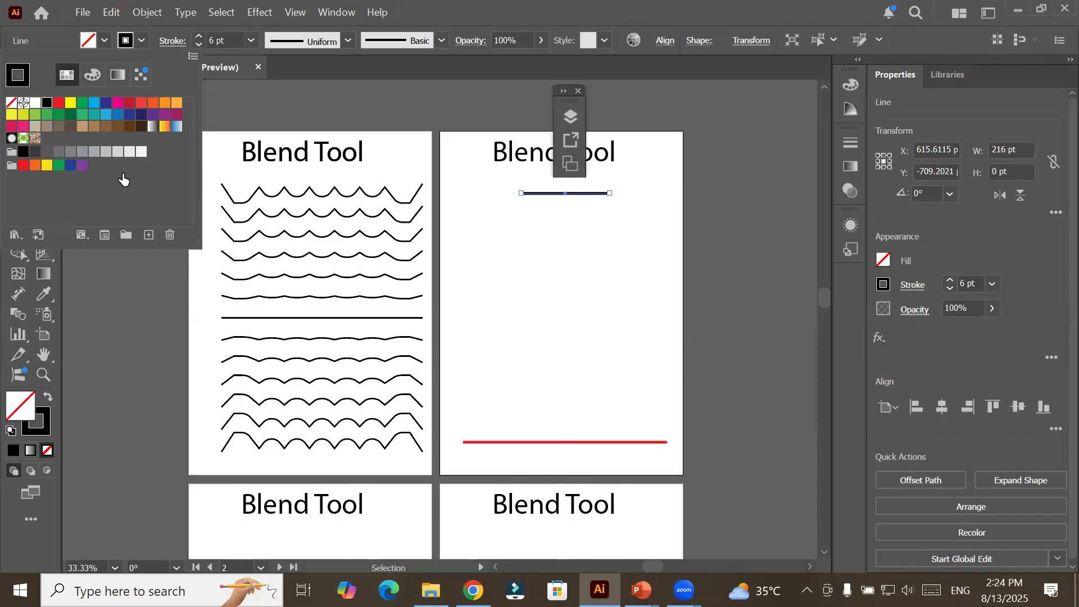
left_click(721, 366)
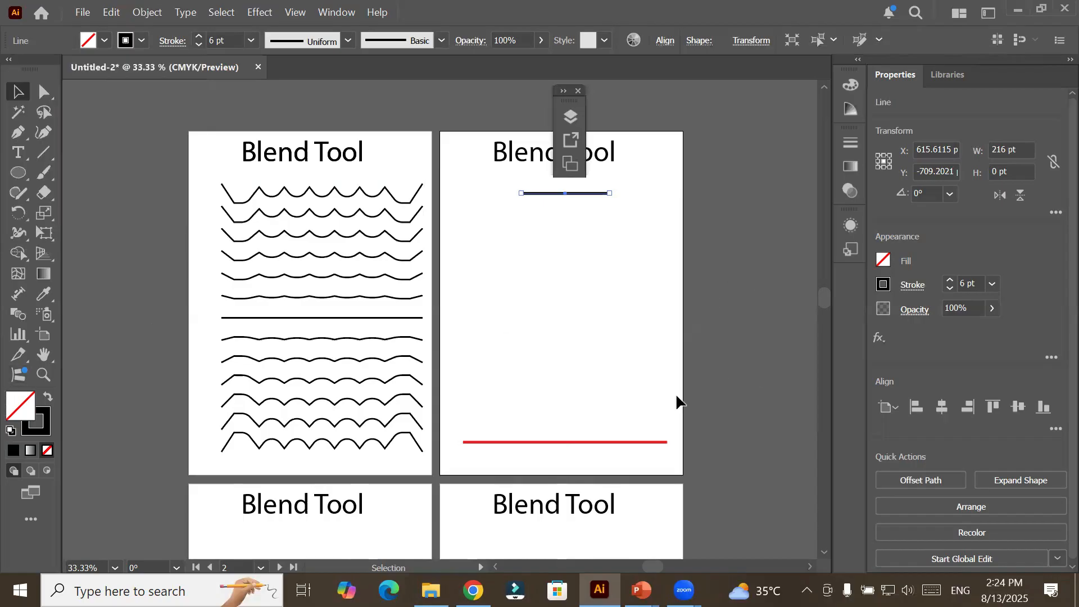
Move the floating Layers panel group clear of Artboard 2's title and collapse it again.
left_click(565, 91)
left_click_drag(577, 91, 719, 99)
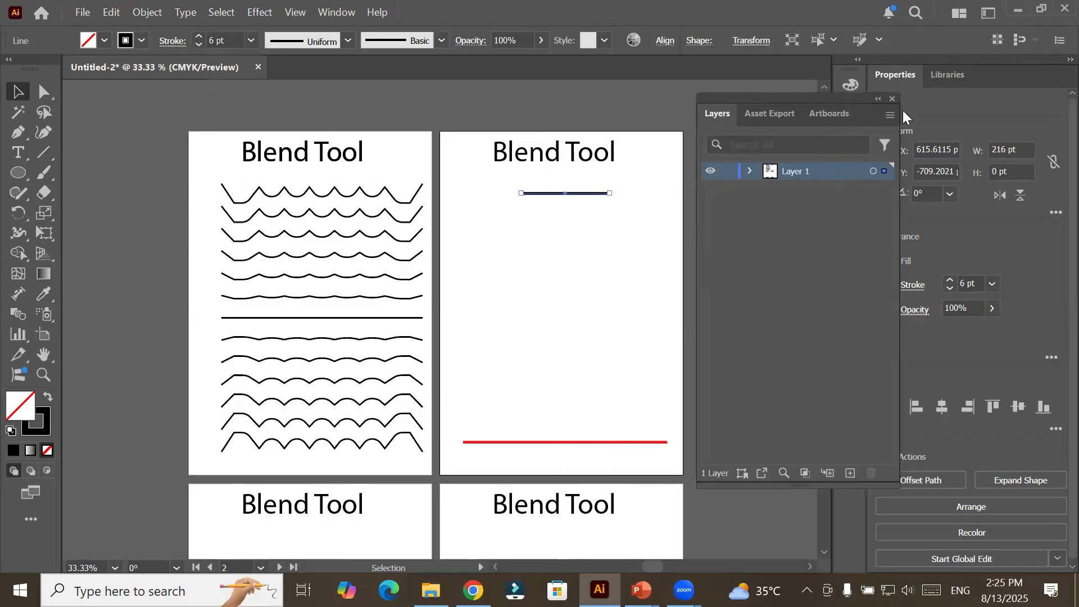
left_click(876, 100)
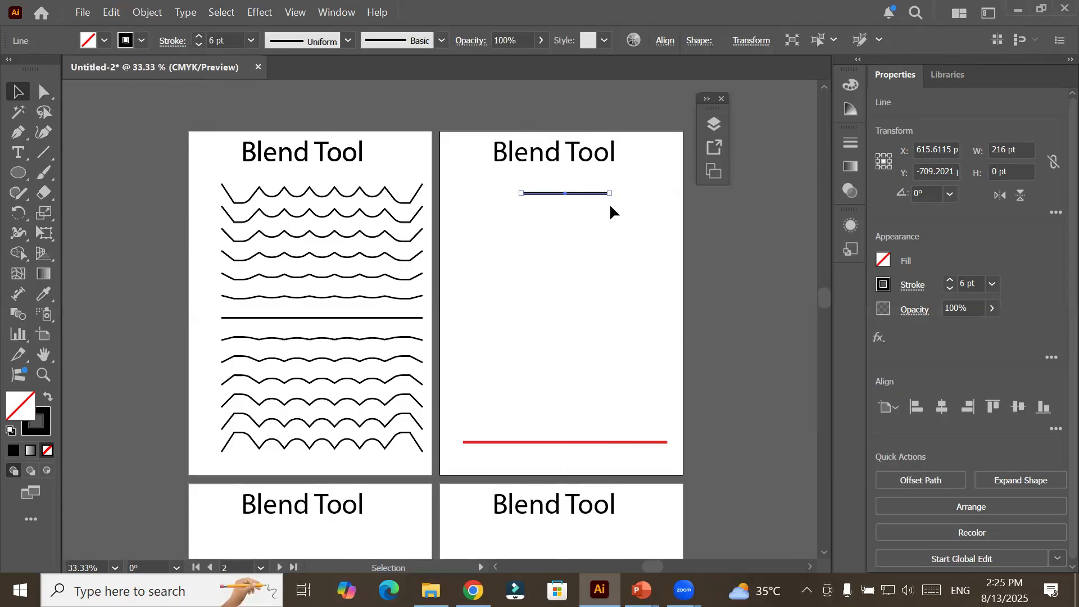
Select both lines on Artboard 2 and confirm the Blend Options with Smooth Color spacing.
left_click(566, 442, "shift")
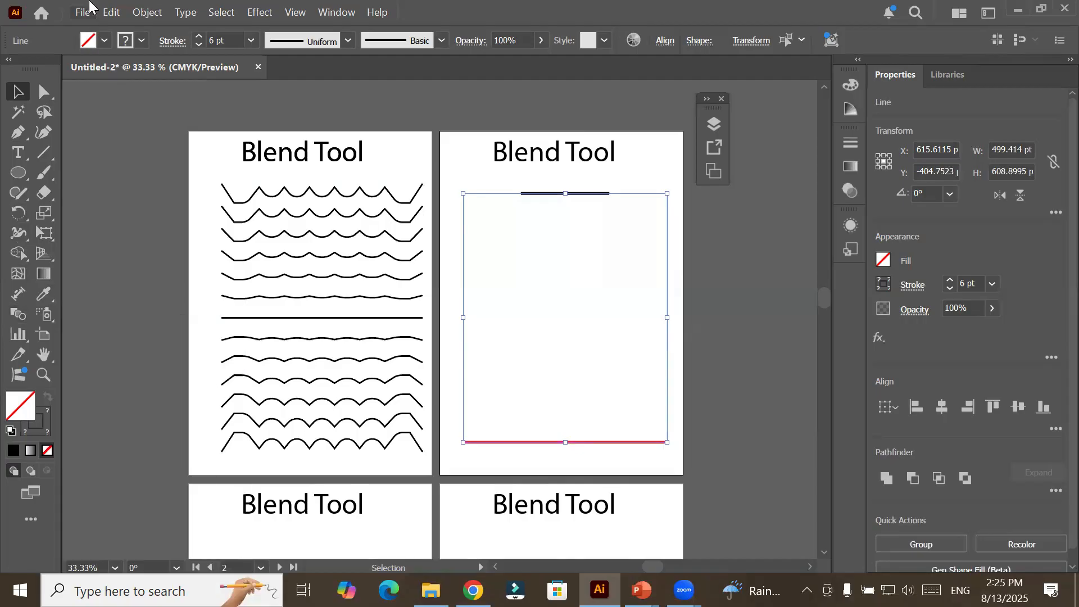
left_click(162, 12)
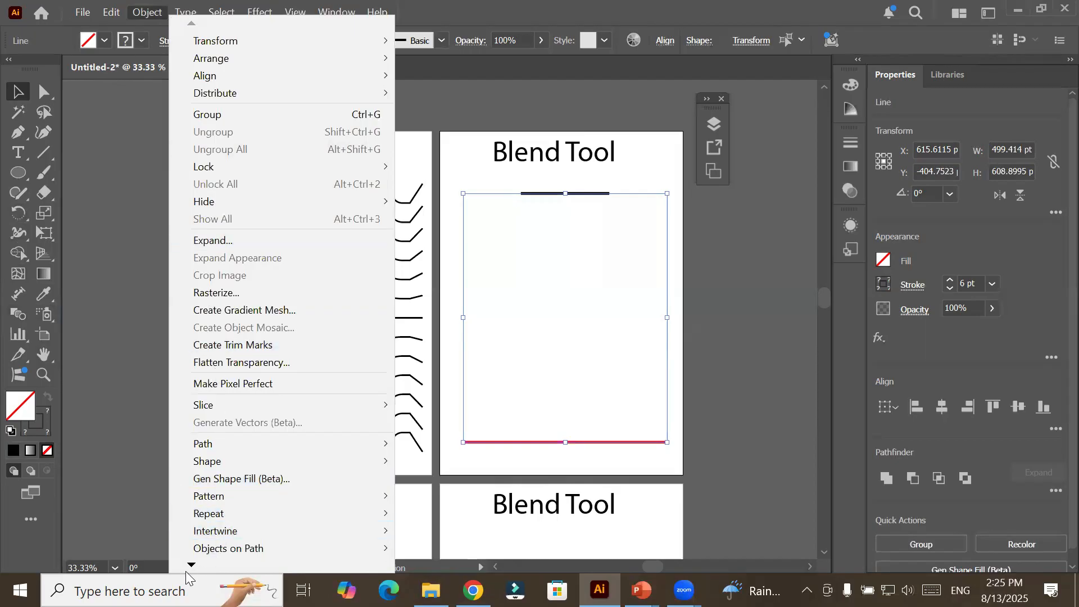
mouse_move(191, 565)
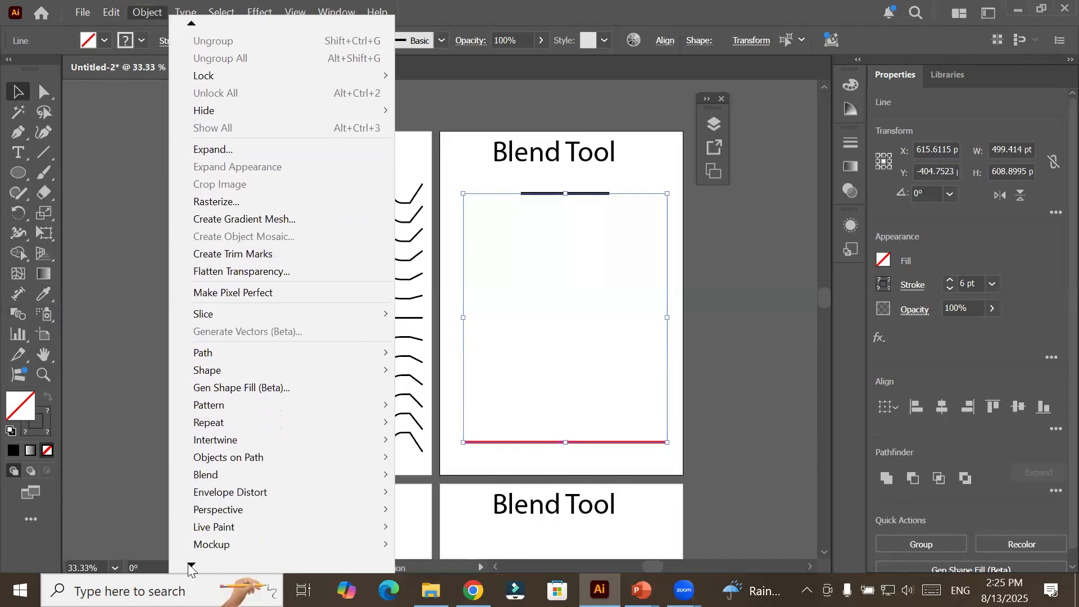
mouse_move(309, 435)
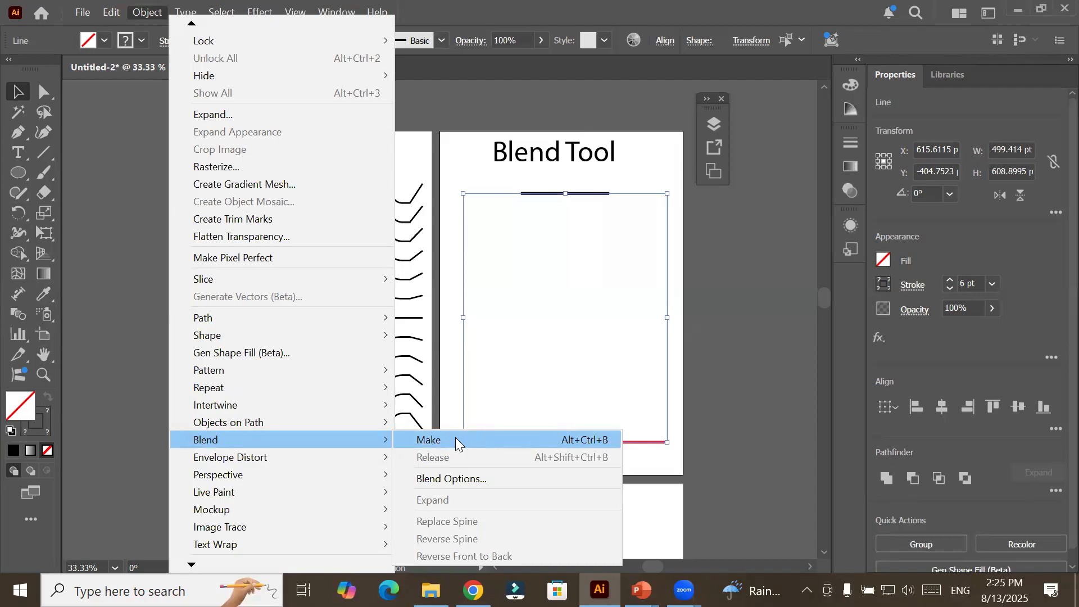
left_click(480, 482)
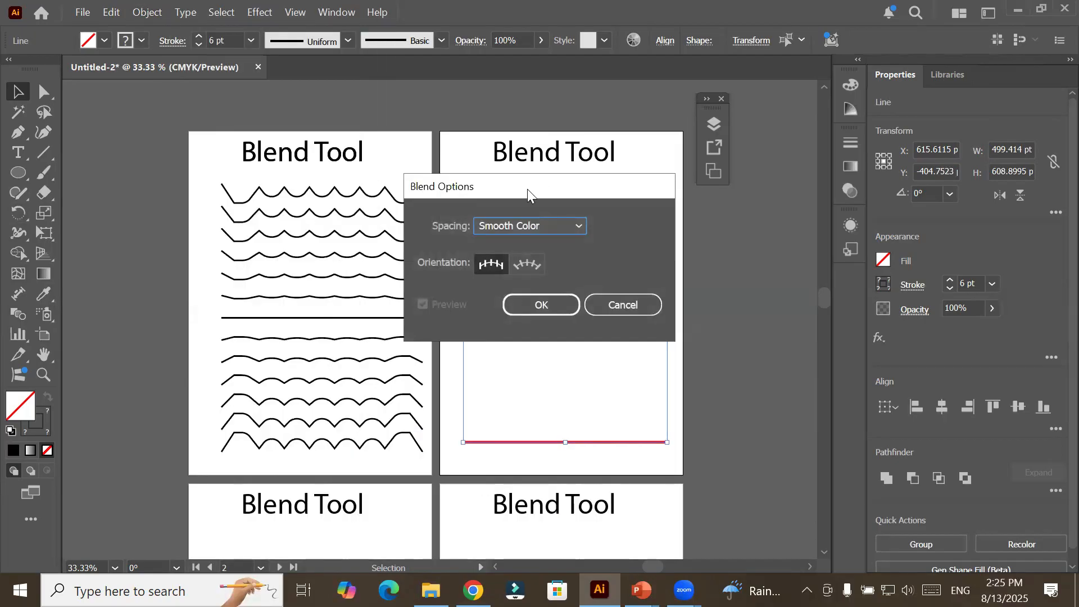
left_click_drag(527, 189, 220, 104)
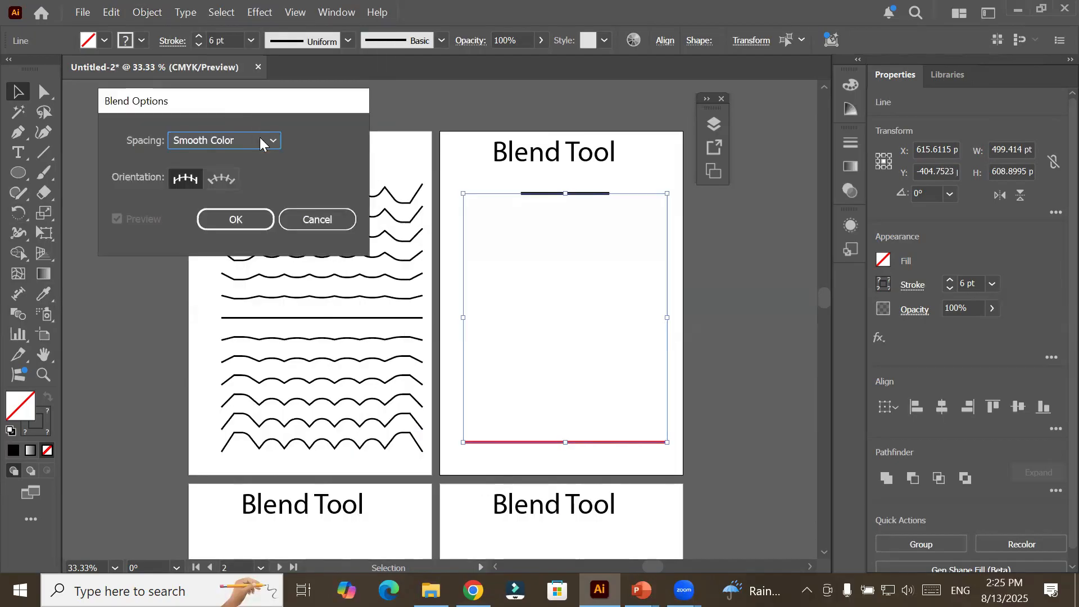
left_click(261, 141)
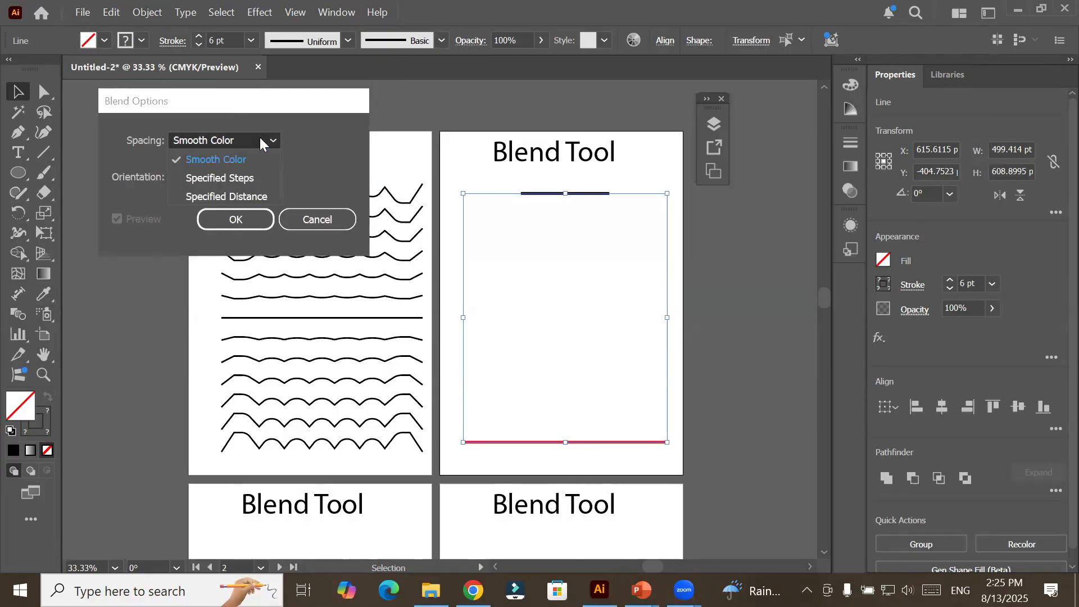
left_click(260, 140)
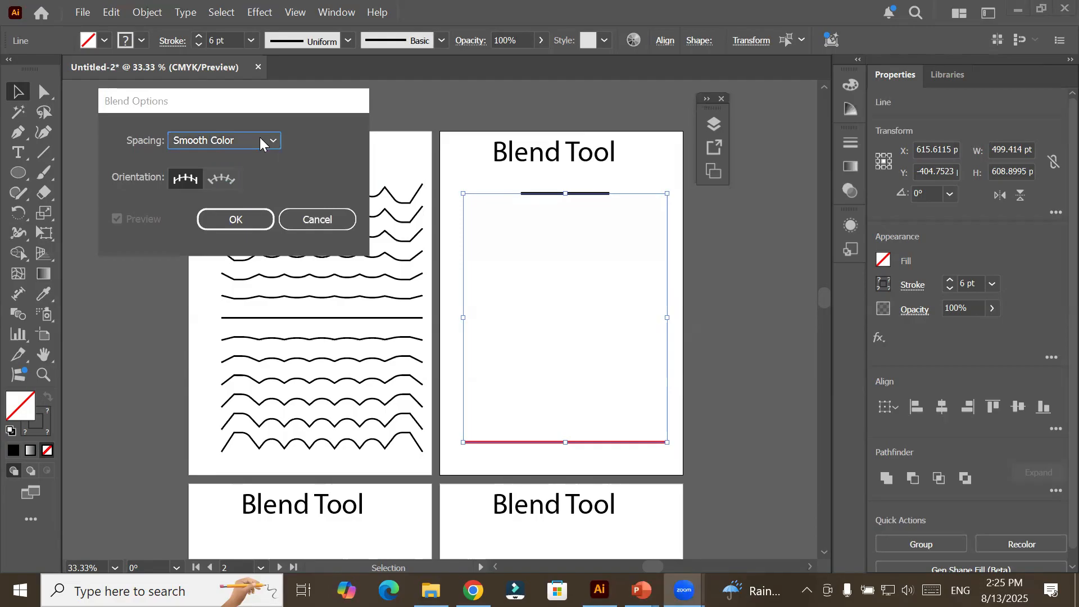
left_click(224, 140)
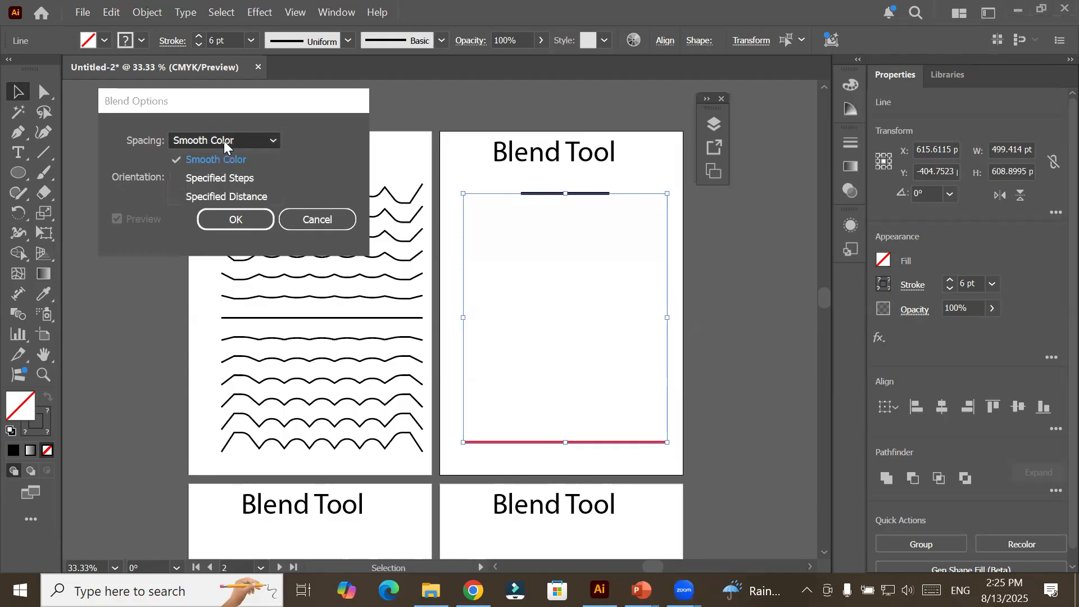
left_click(224, 141)
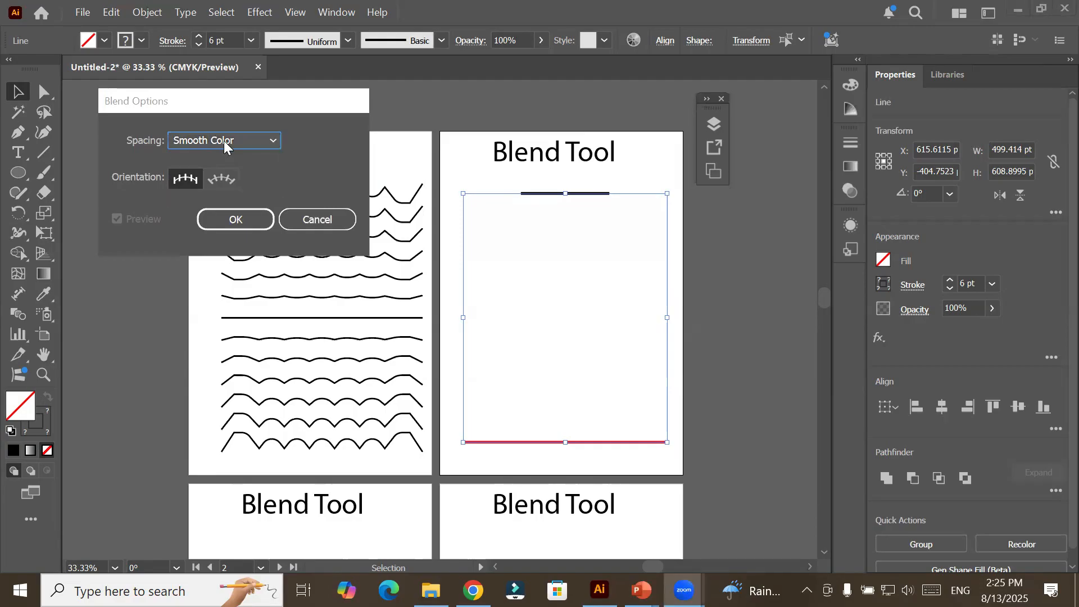
left_click(220, 217)
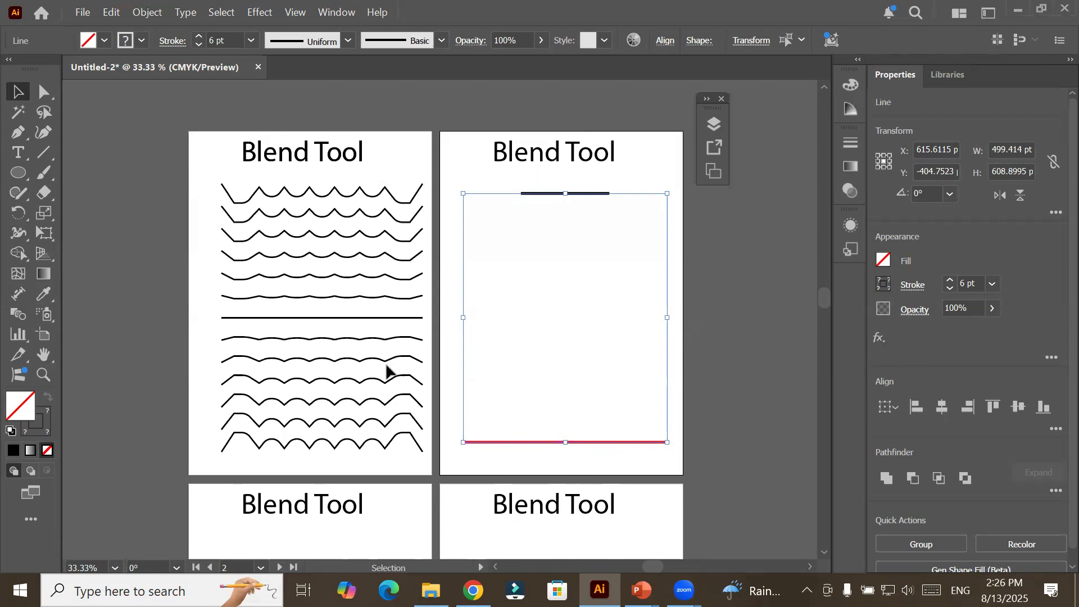
Make a blend between the black and red lines on Artboard 2.
left_click(145, 13)
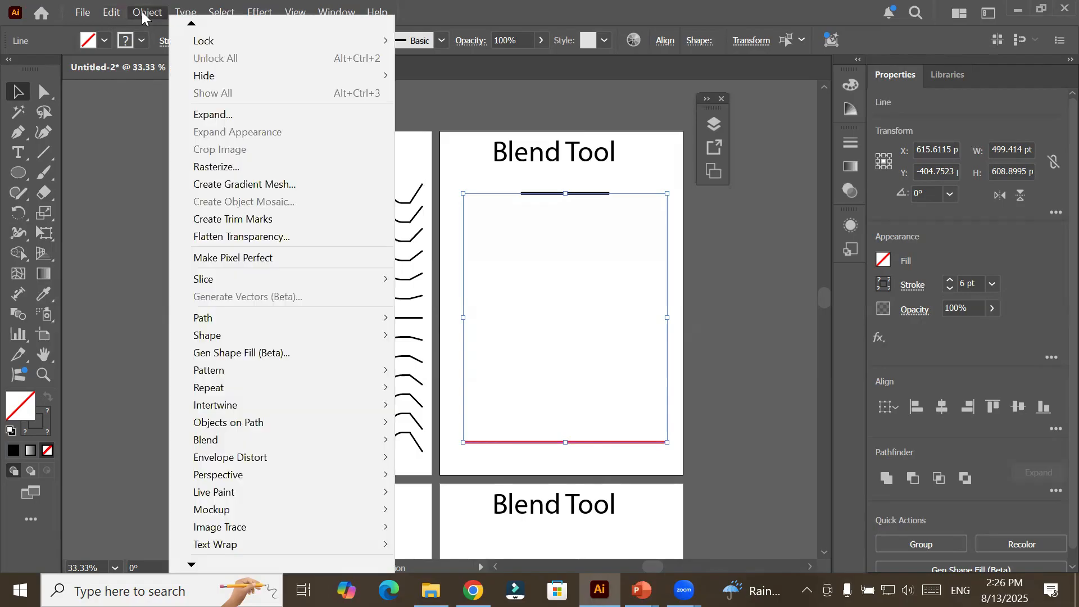
mouse_move(338, 516)
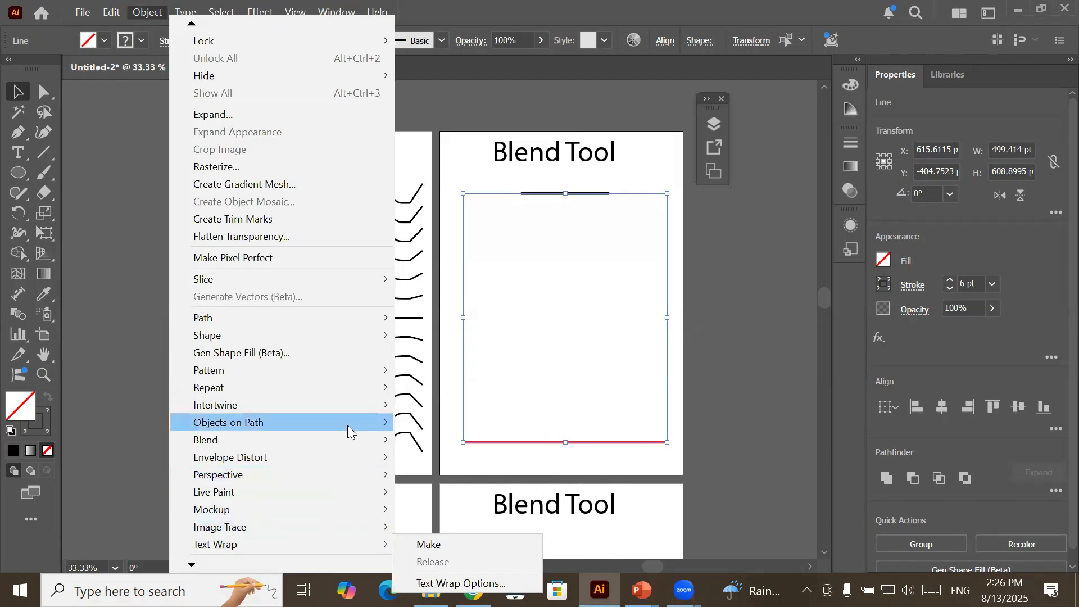
mouse_move(360, 441)
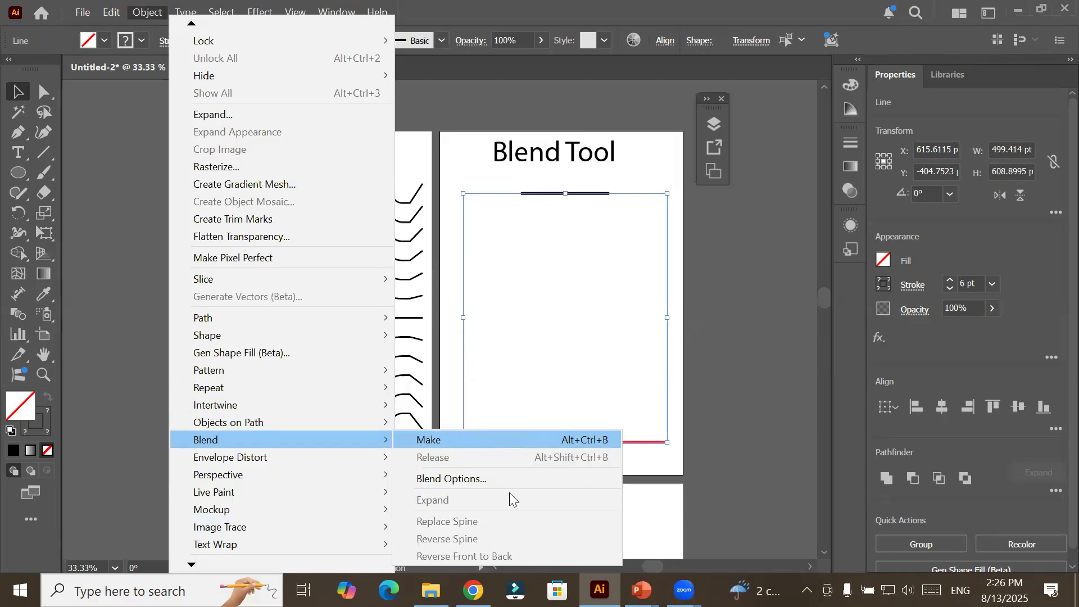
left_click(518, 438)
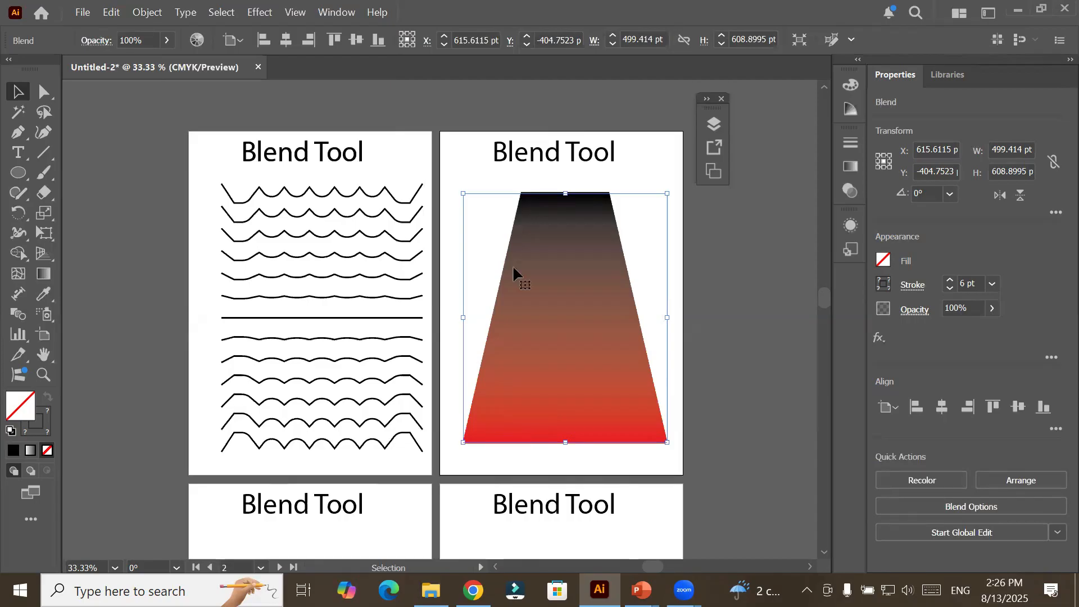
Reposition the black line's endpoints with Direct Selection to about X 459, Y -678 pt and X 457, Y -780 pt, forming a short near-vertical segment.
left_click(37, 91)
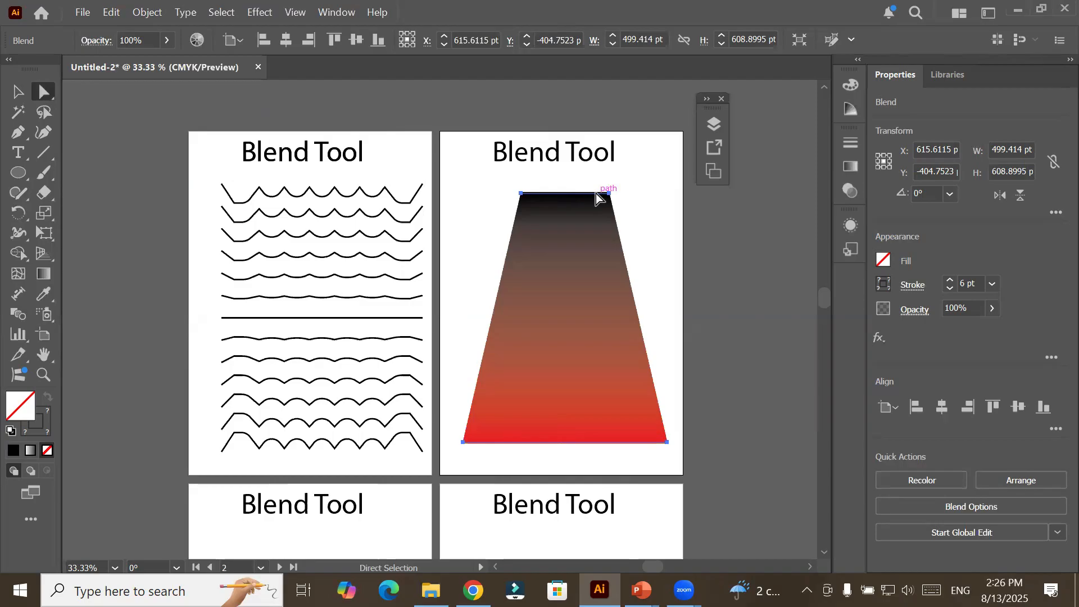
left_click_drag(608, 194, 650, 154)
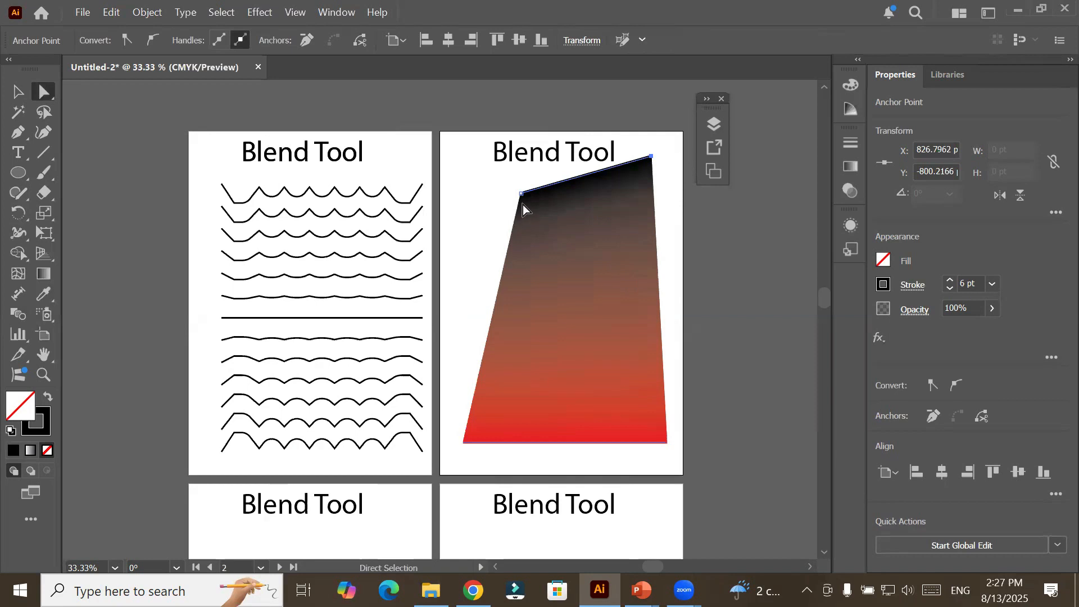
left_click_drag(522, 197, 672, 212)
left_click_drag(651, 159, 501, 207)
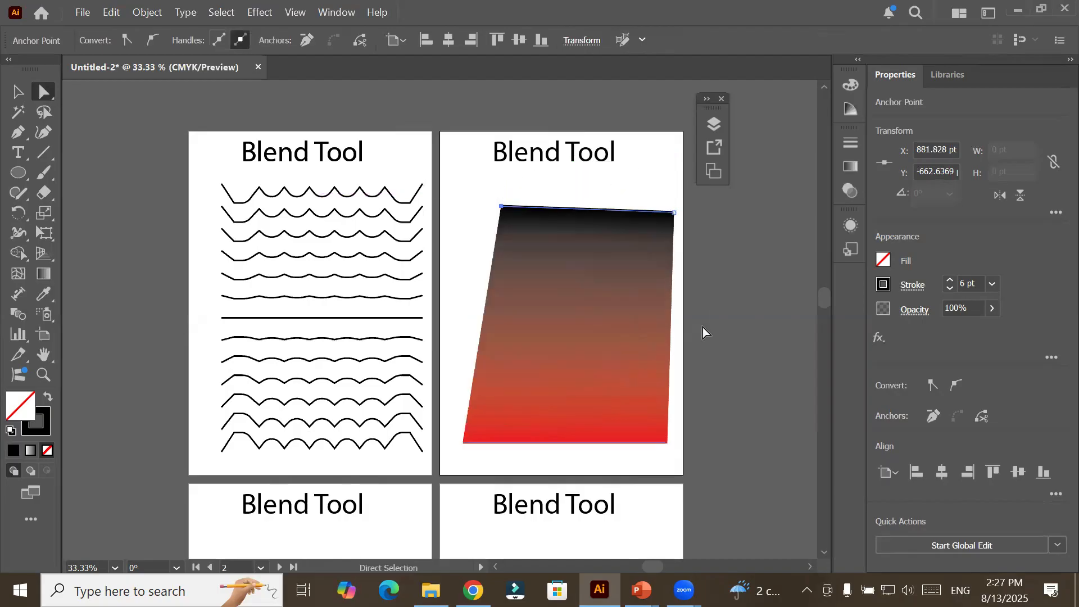
left_click(674, 214)
left_click_drag(676, 214, 500, 164)
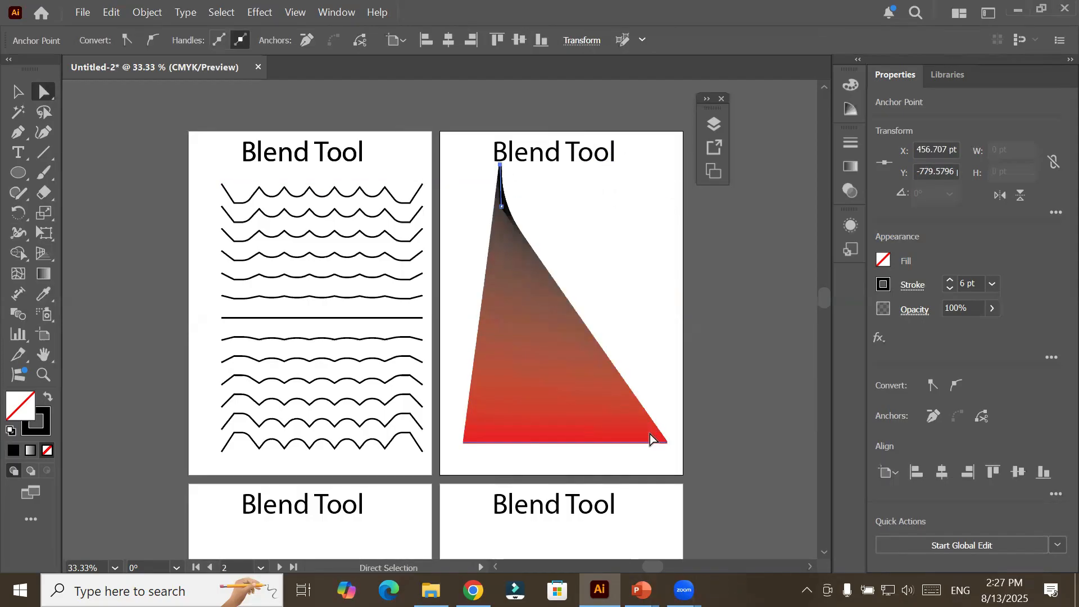
Move the red line's right and left endpoints outward and down to Artboard 2's lower corners.
left_click(667, 444)
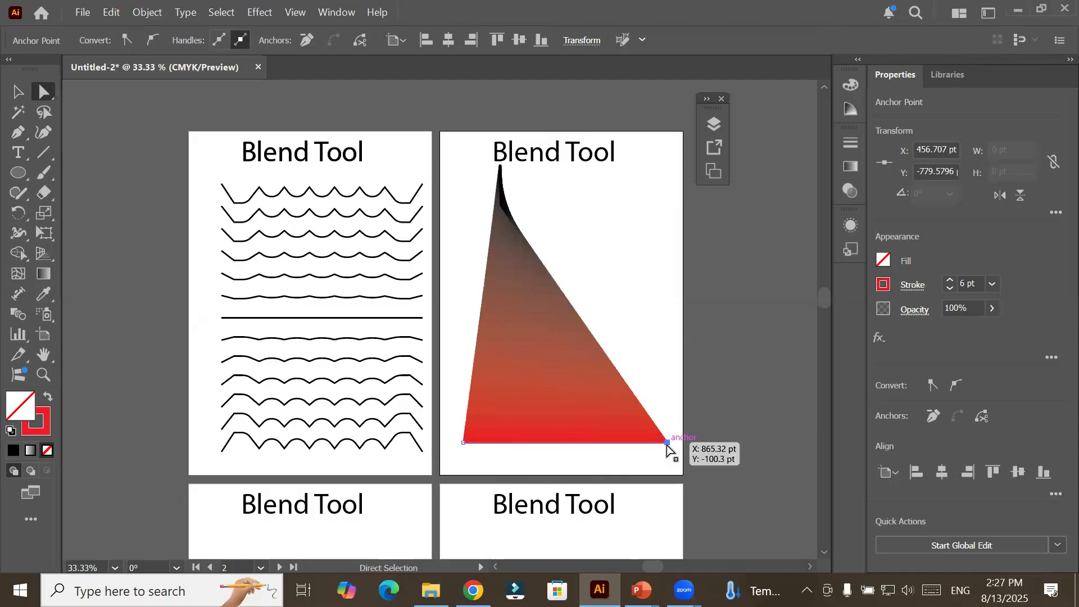
left_click_drag(667, 444, 680, 475)
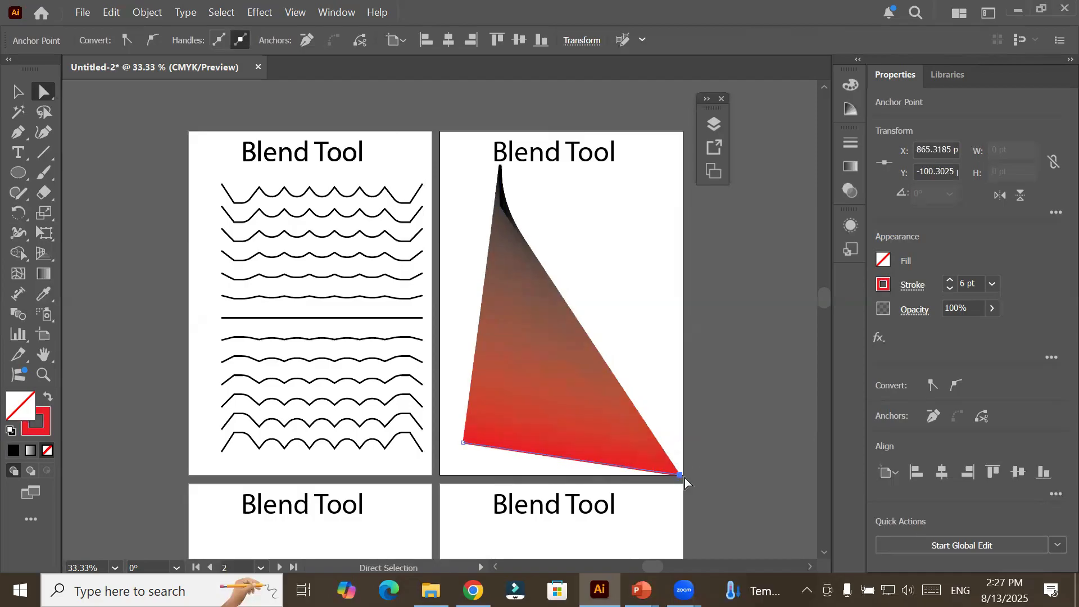
left_click_drag(463, 445, 441, 477)
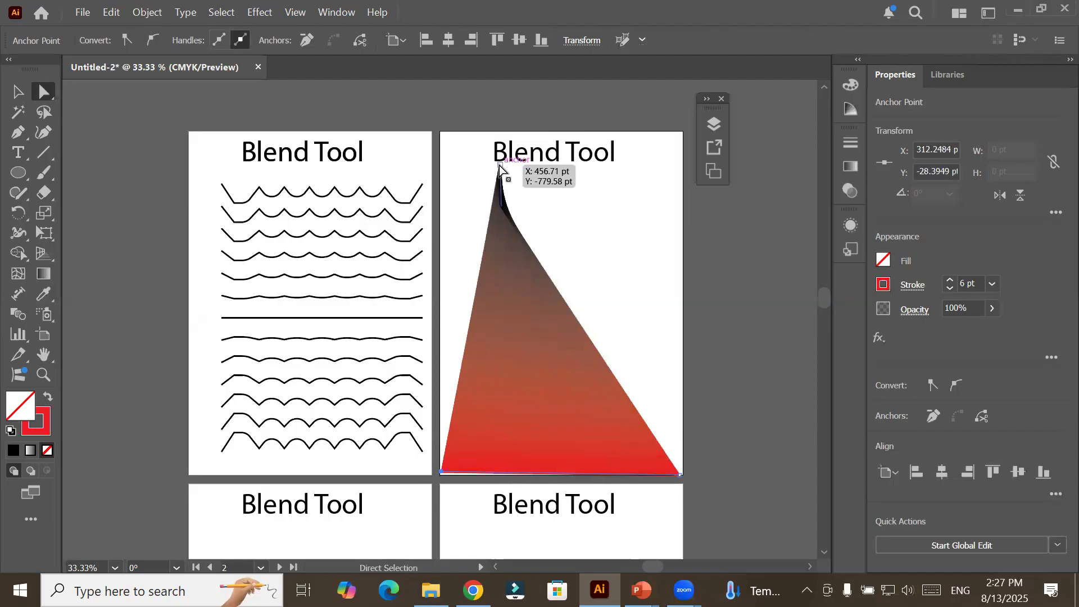
Move the black line's endpoints with Direct Selection to stretch it horizontally beneath Artboard 2's title, with its right end at about X 867, Y -741 pt.
left_click_drag(500, 169, 666, 207)
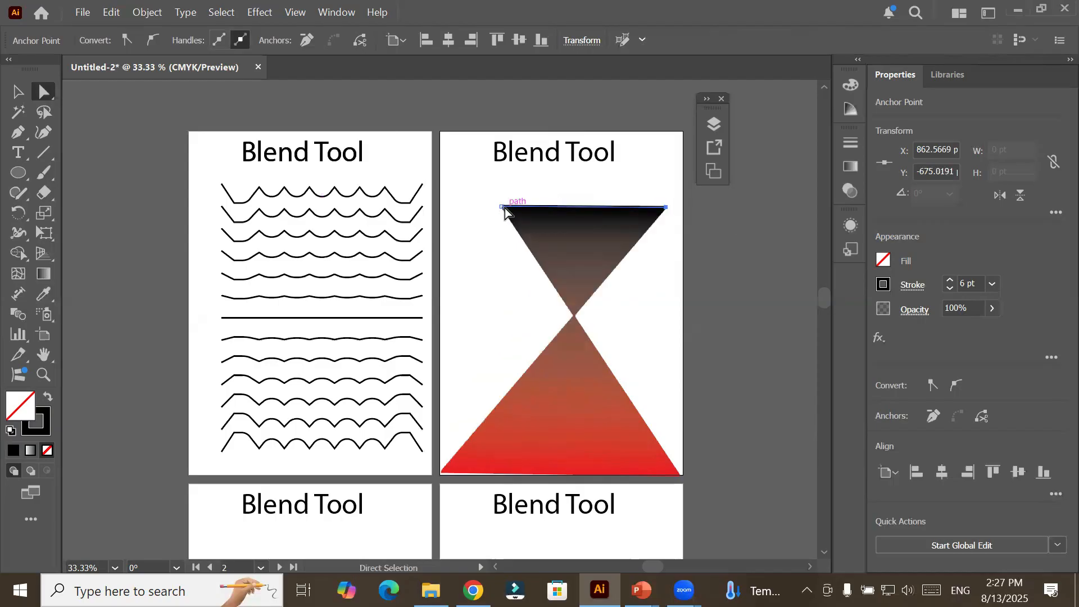
left_click_drag(500, 206, 450, 176)
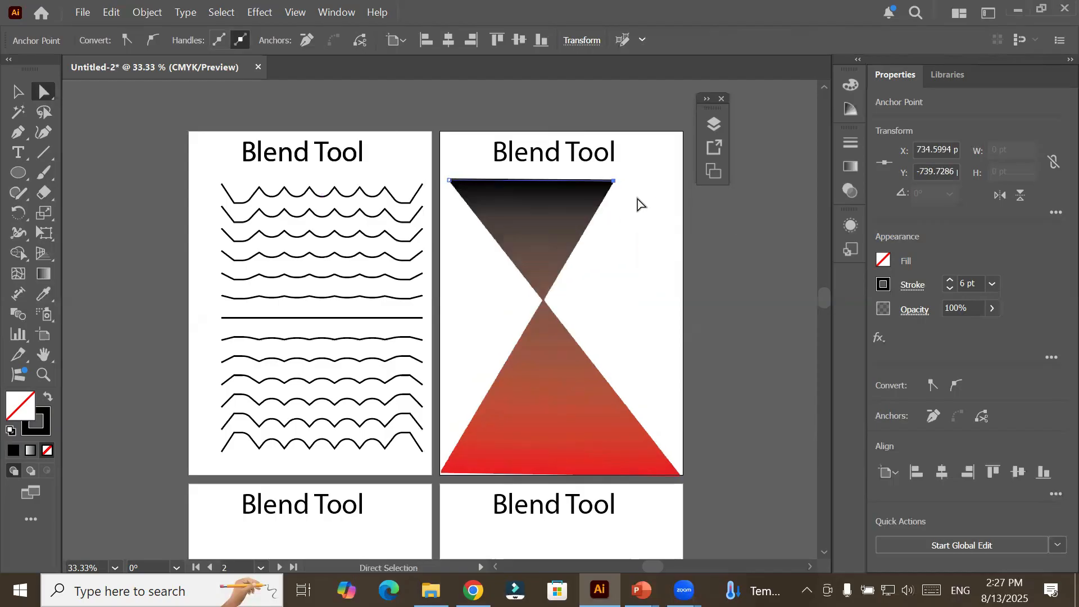
left_click_drag(614, 182, 667, 180)
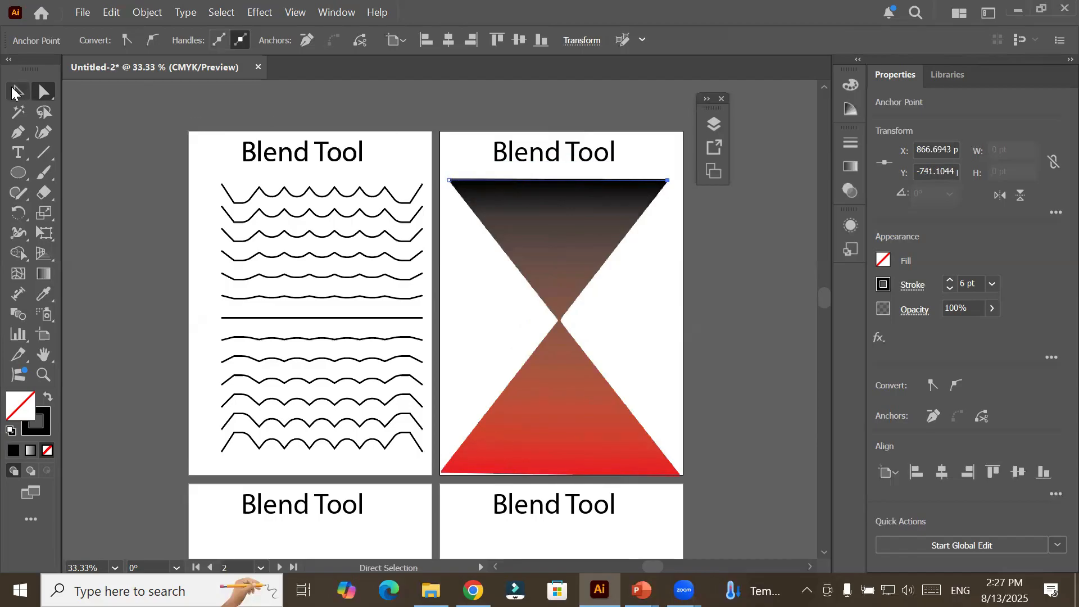
Try yellow, red, black, cyan, magenta and orange strokes on the blend's upper line, and finish with CMYK Blue.
left_click(15, 92)
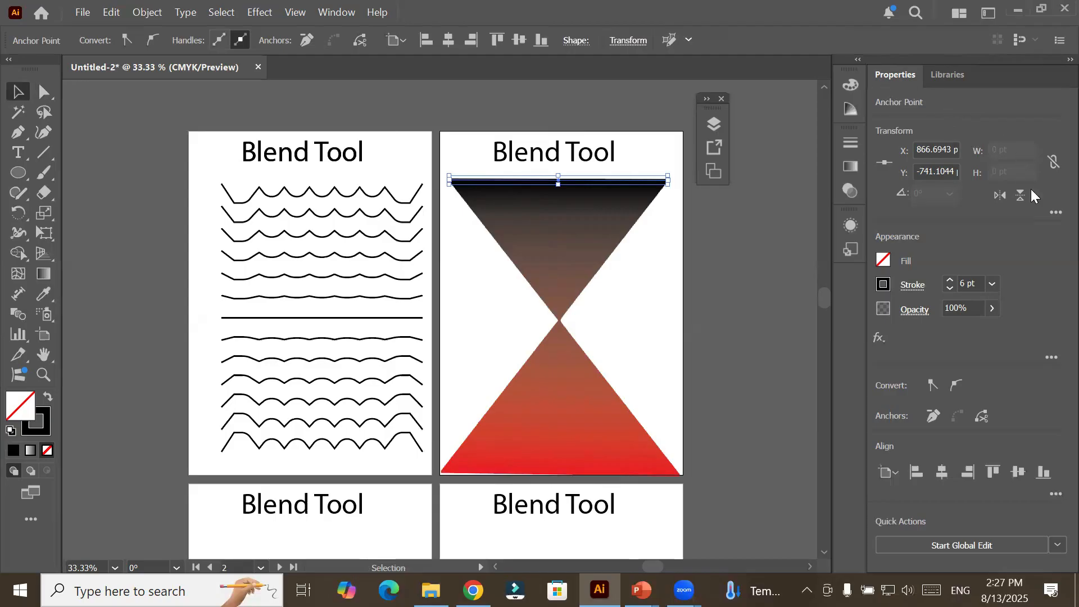
left_click(887, 290)
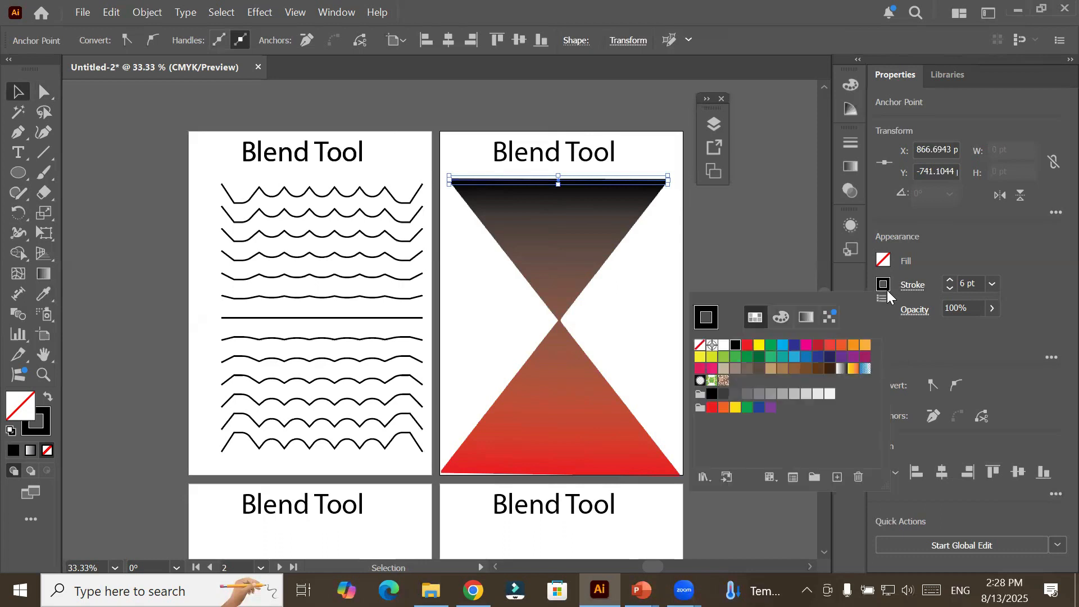
left_click(758, 346)
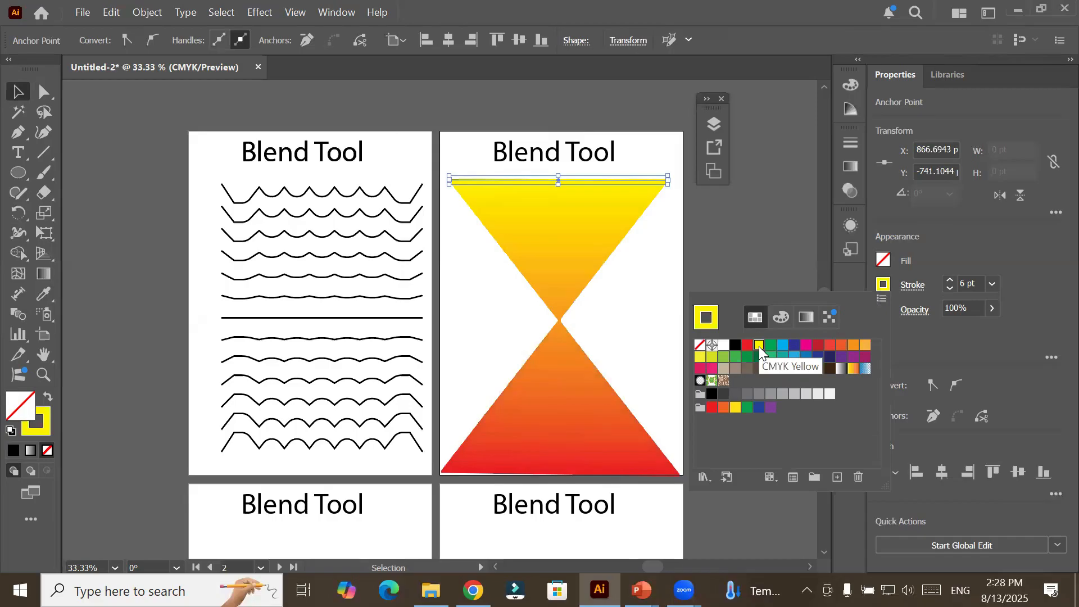
left_click(747, 346)
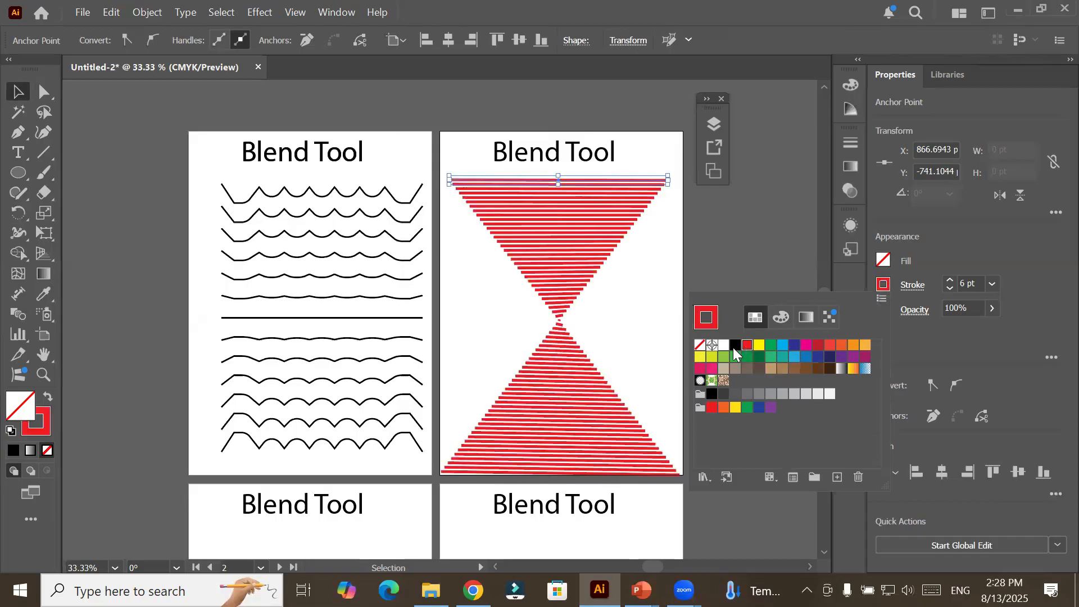
left_click(733, 347)
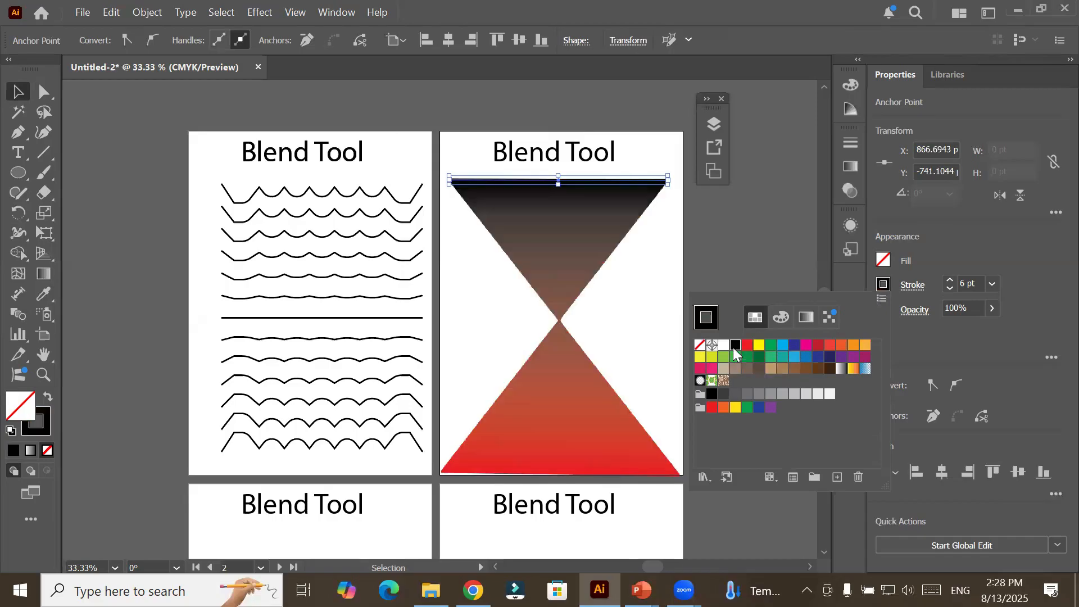
left_click(786, 346)
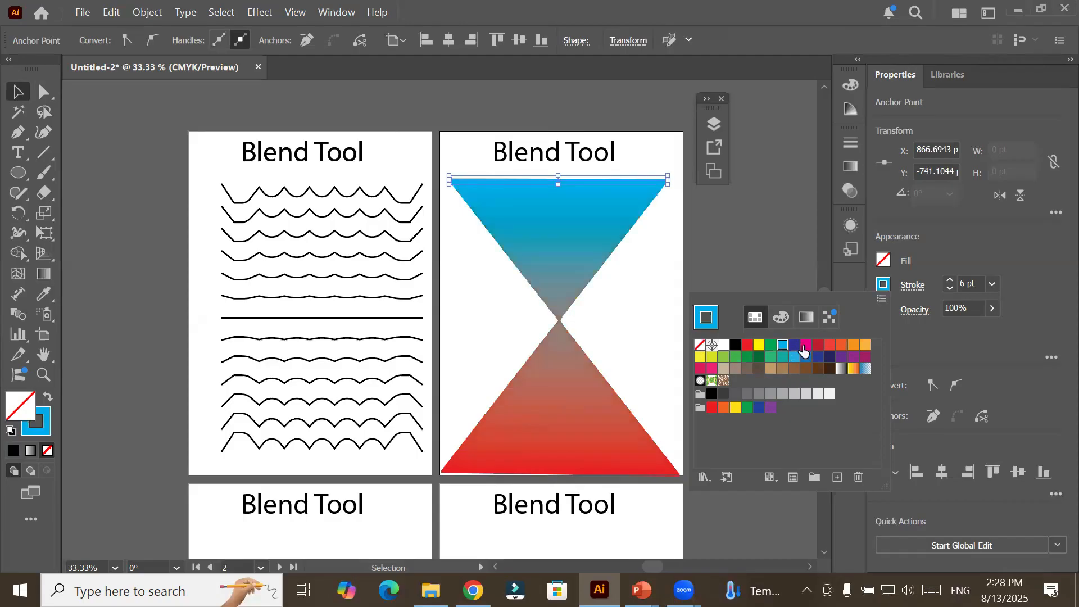
left_click(804, 347)
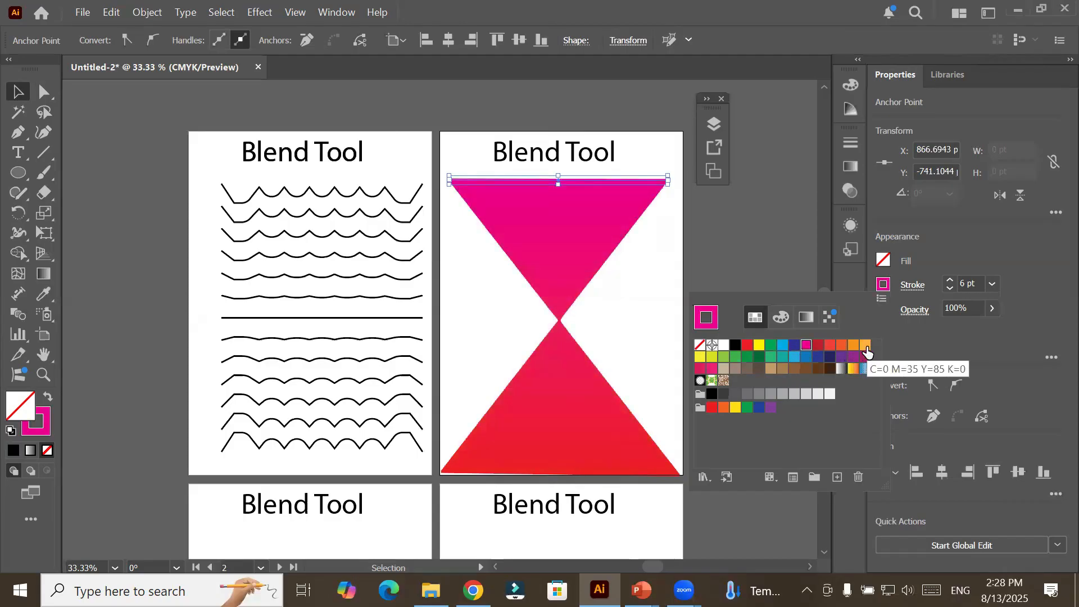
left_click(867, 346)
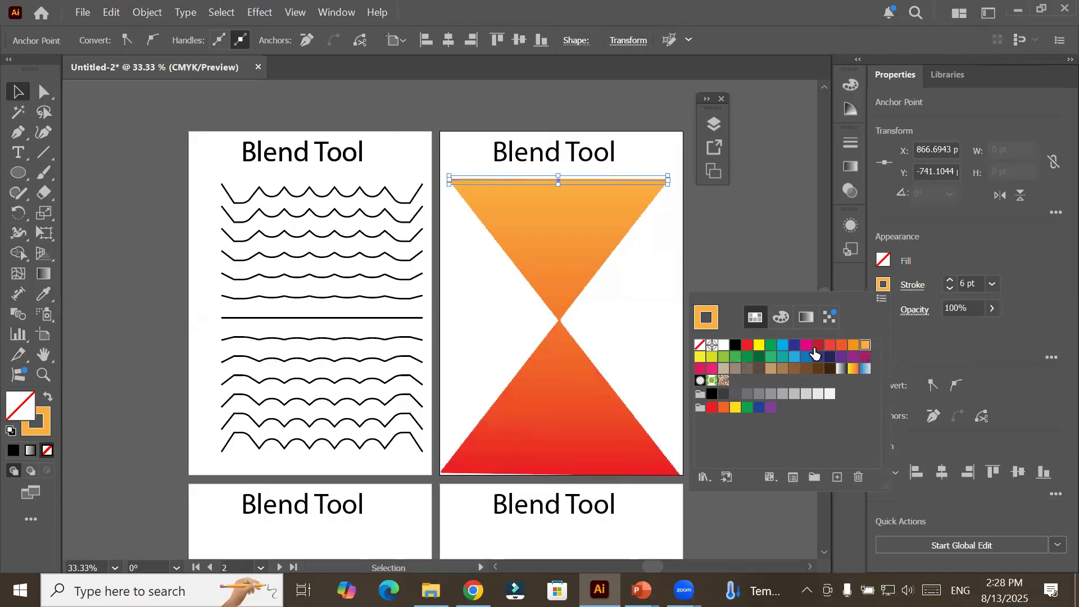
left_click(794, 345)
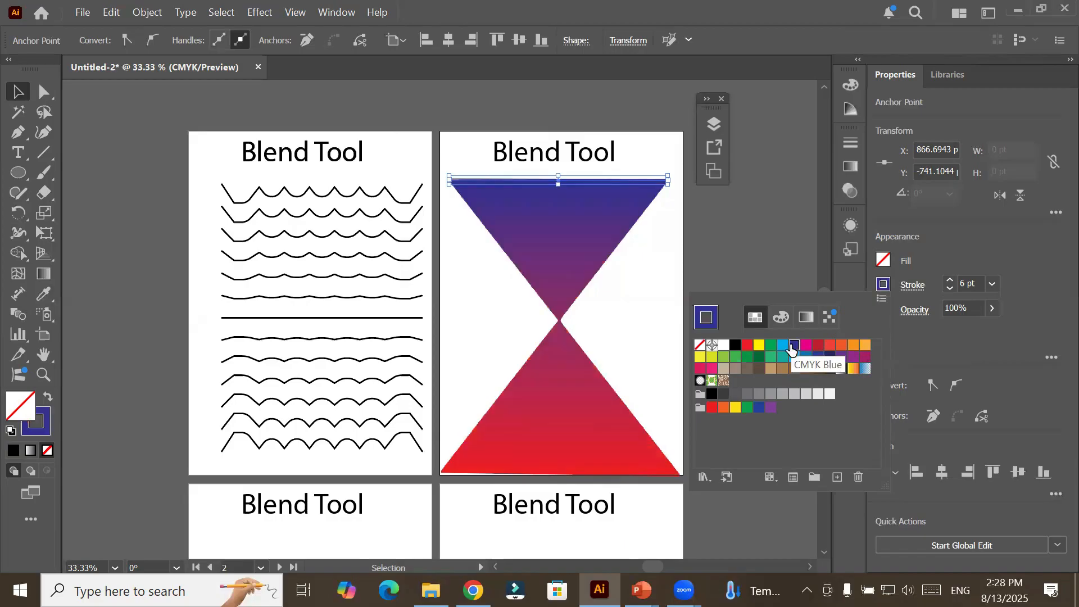
key("Escape")
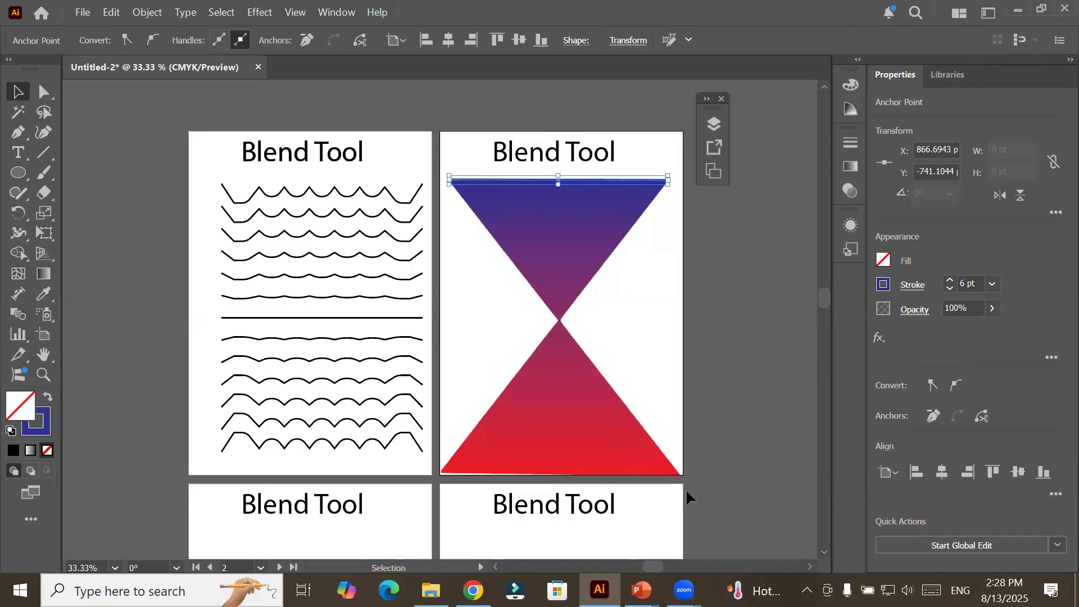
Rotate the blend's red lower line so its right end rises, and move the whole blend to about X 666, Y -366 pt.
scroll(686, 488, "up", 1)
scroll(686, 488, "down", 3)
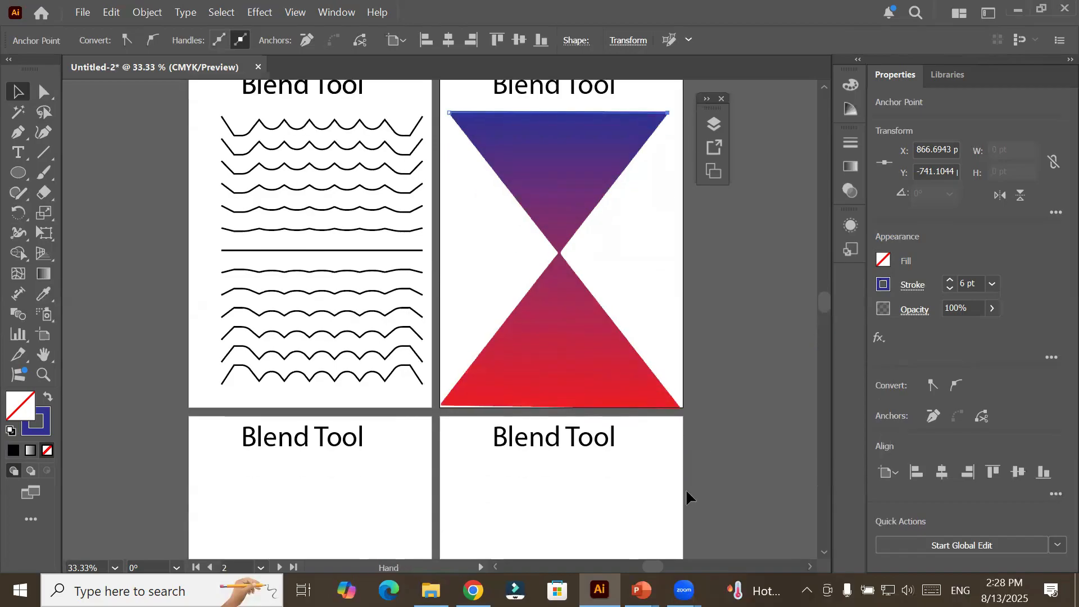
left_click(43, 92)
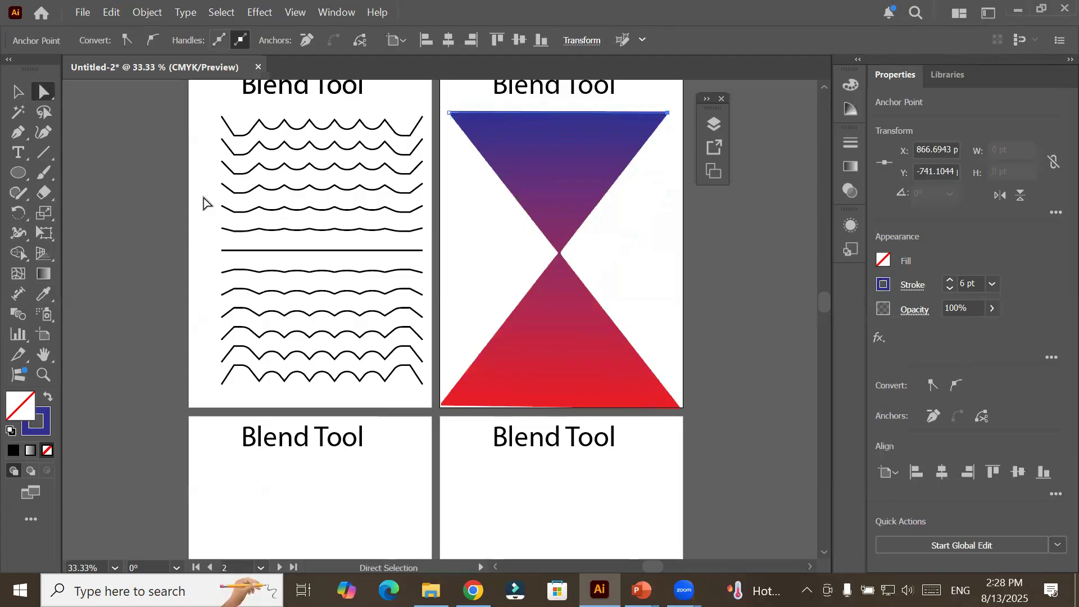
left_click(448, 408)
left_click(449, 407)
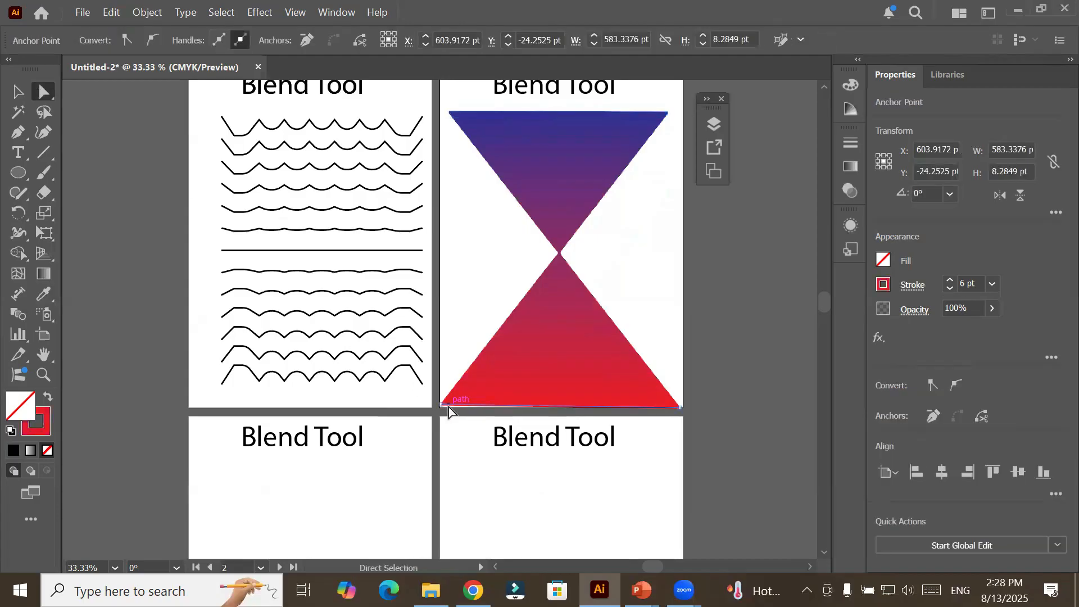
left_click(22, 95)
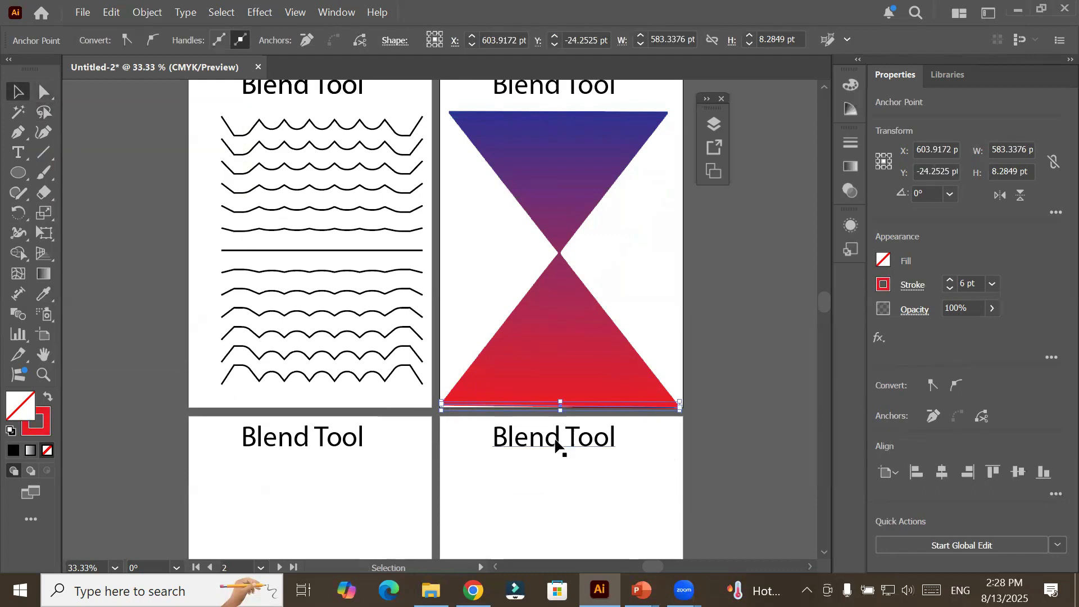
left_click_drag(684, 393, 758, 284)
left_click_drag(595, 390, 602, 336)
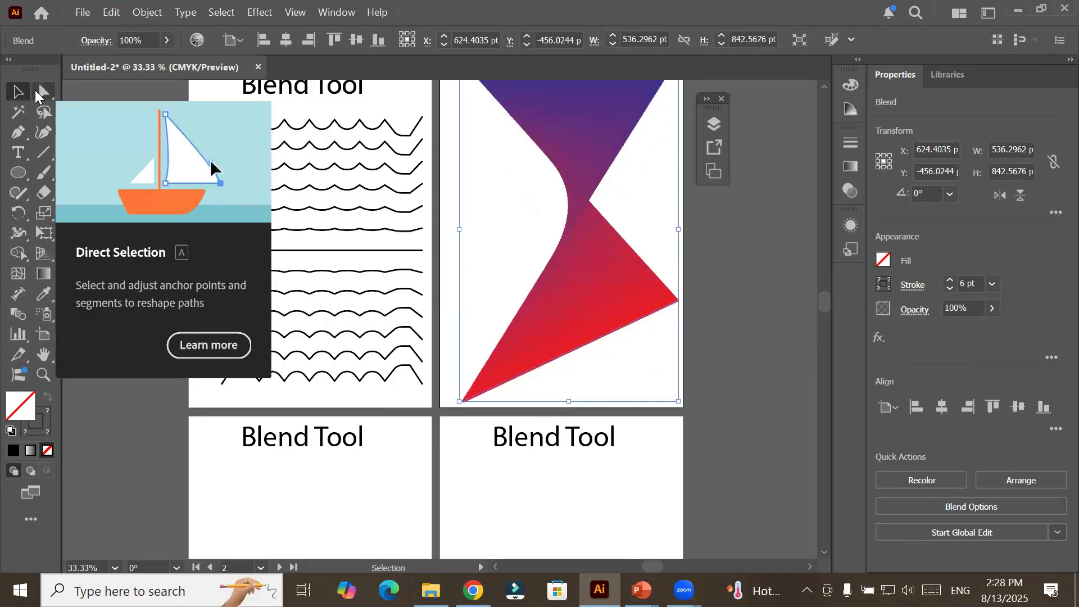
left_click_drag(565, 132, 581, 167)
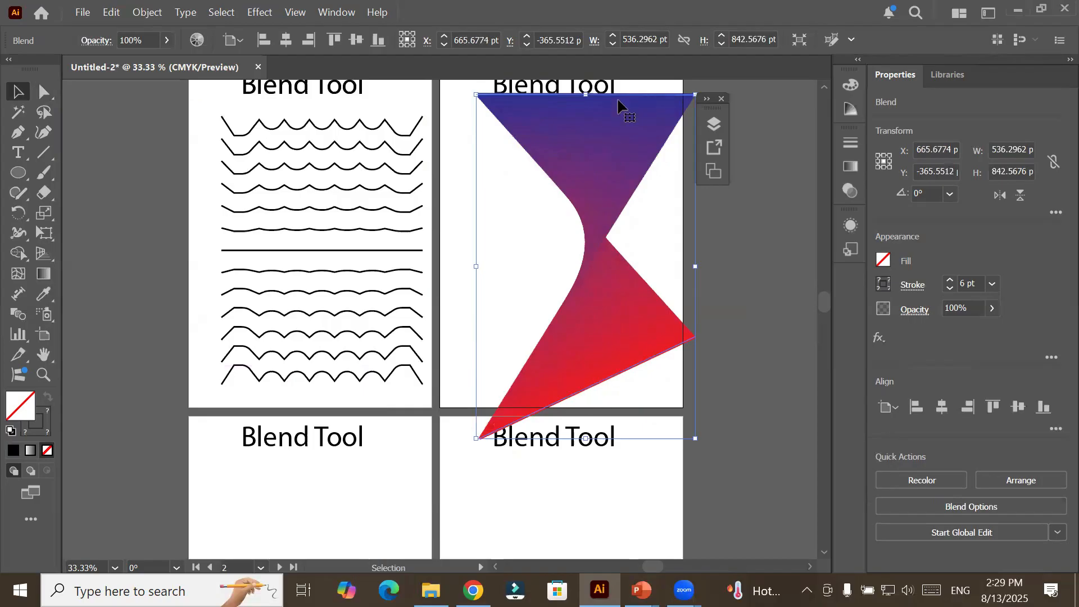
Reshape the red line by moving its endpoints, one to Artboard 2's left side and the other to about X 825, Y -33 pt near the lower edge.
left_click(45, 92)
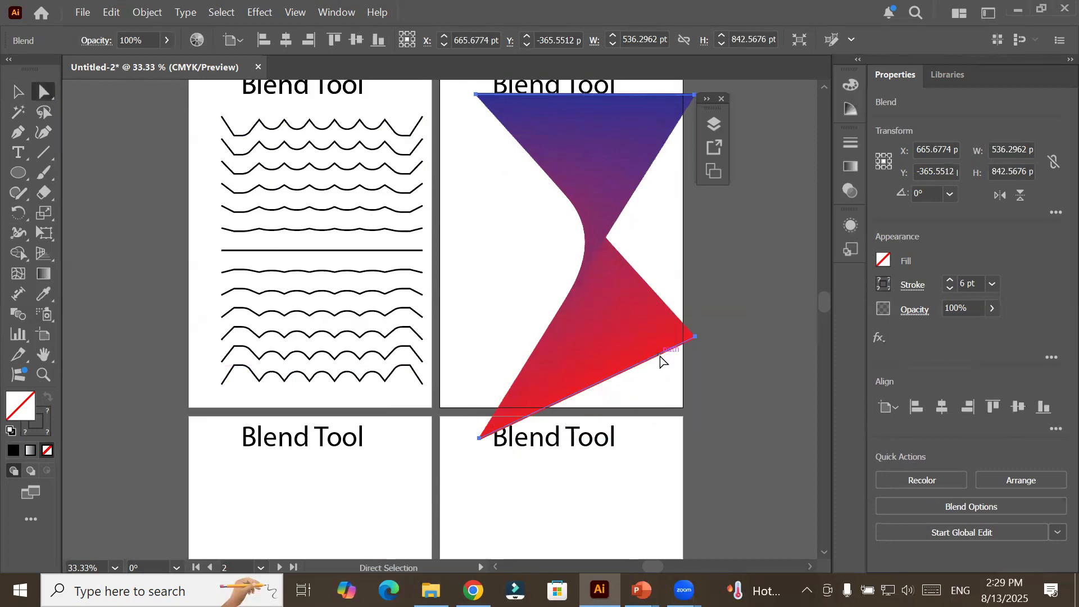
left_click(695, 337)
left_click_drag(696, 339, 653, 380)
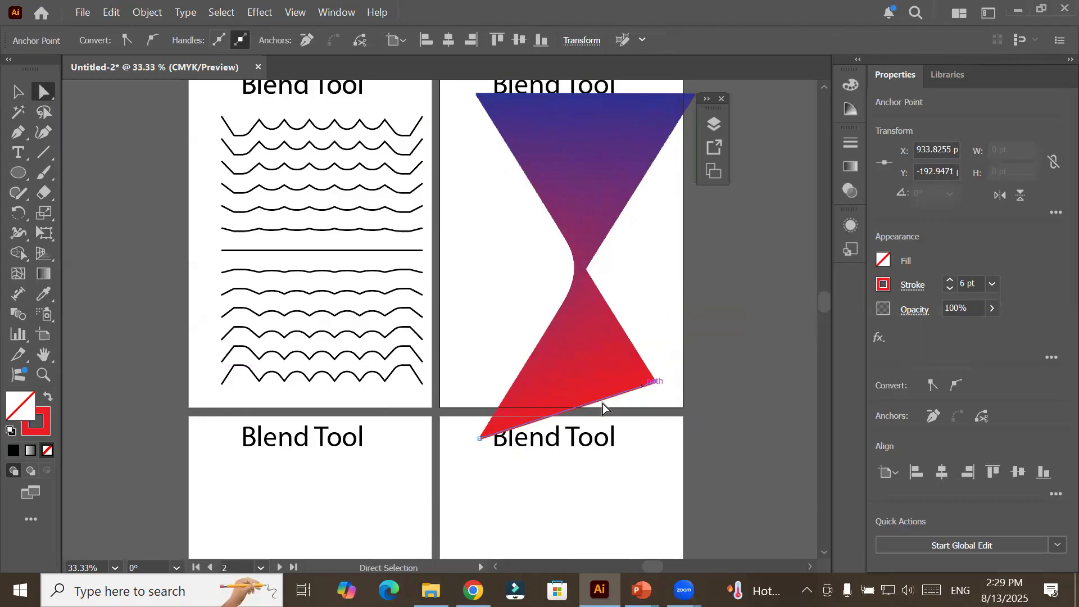
left_click_drag(480, 439, 522, 409)
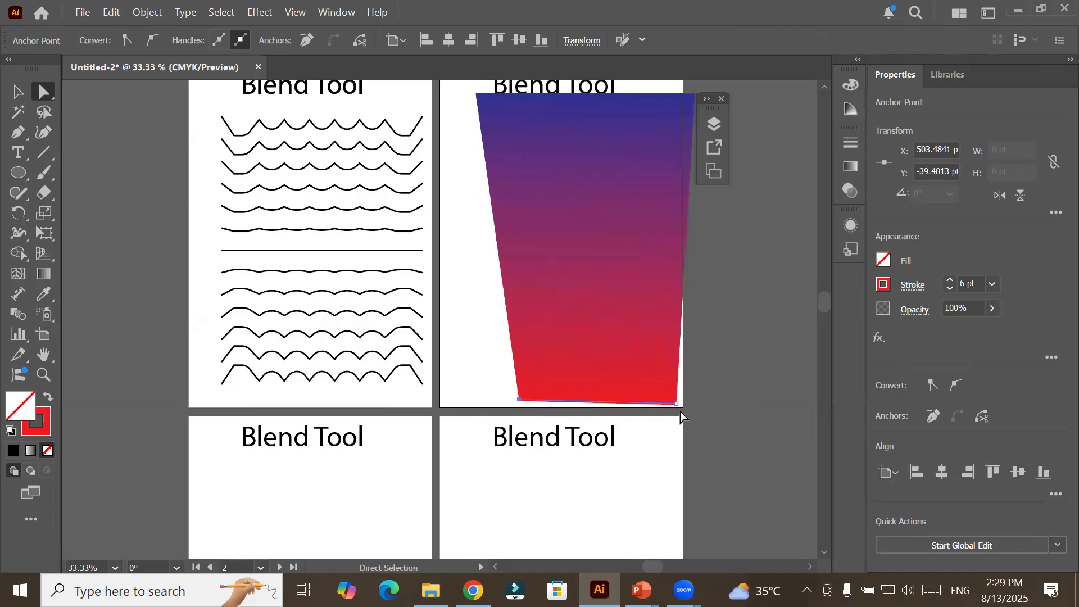
left_click_drag(676, 403, 453, 309)
left_click_drag(518, 400, 650, 403)
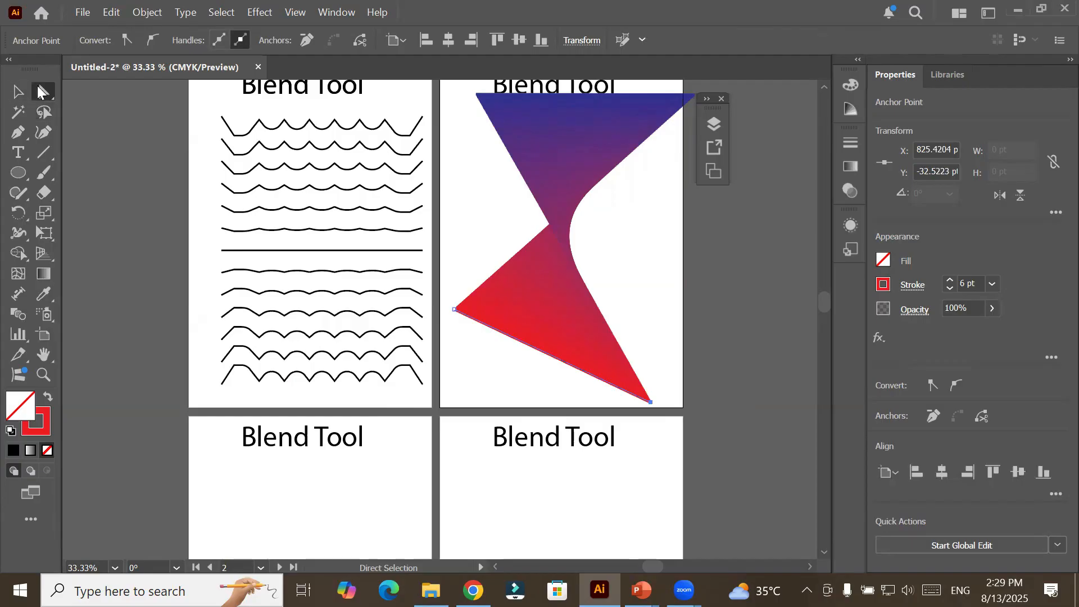
Change the red line's stroke to CMYK Yellow and set its weight to 9 pt.
left_click(17, 93)
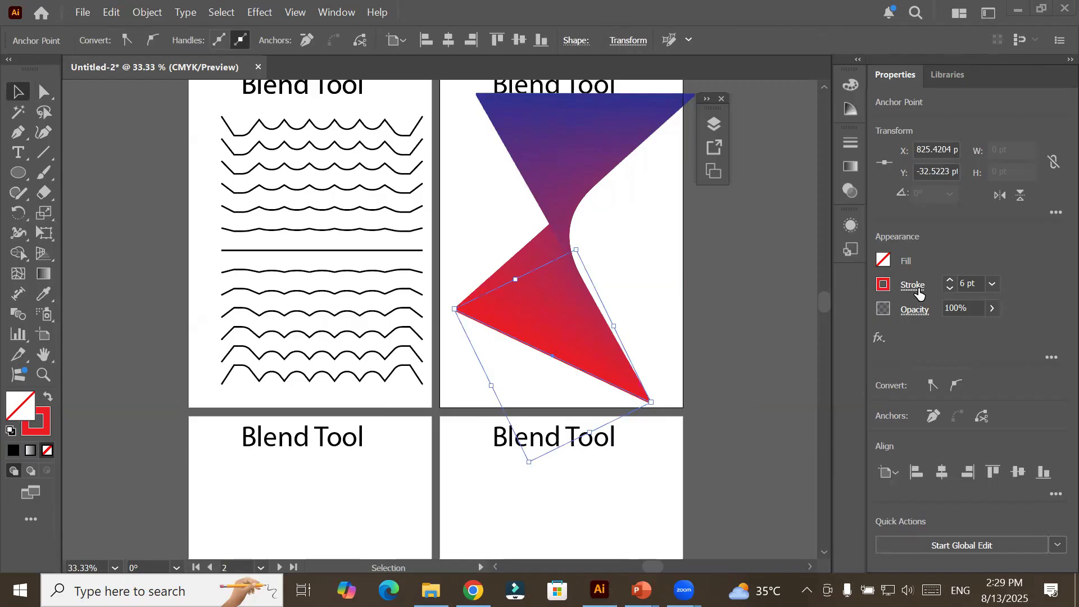
left_click(887, 286)
left_click(758, 345)
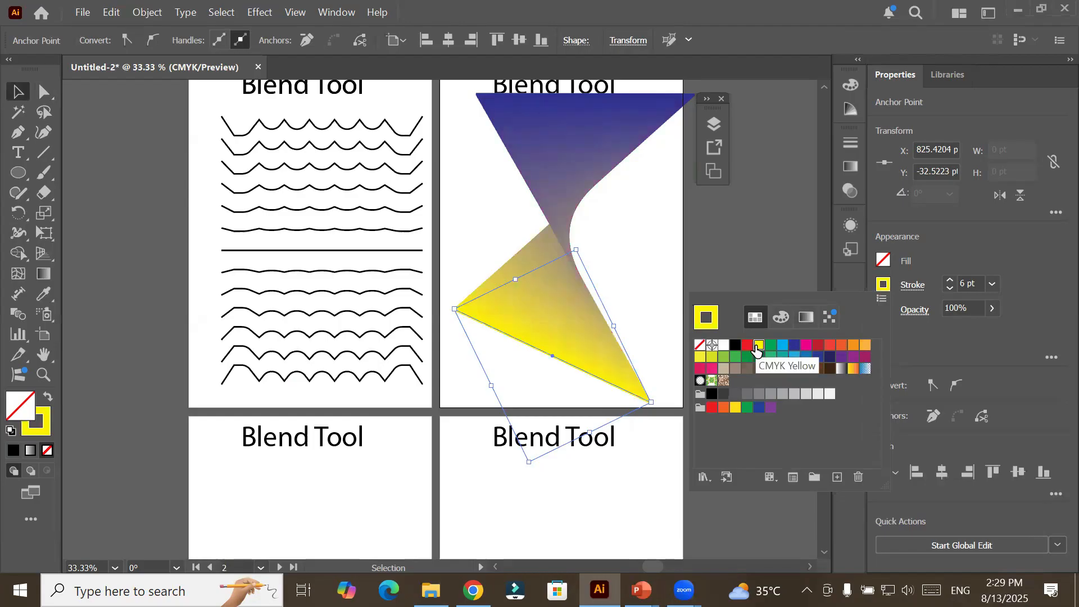
left_click(949, 283)
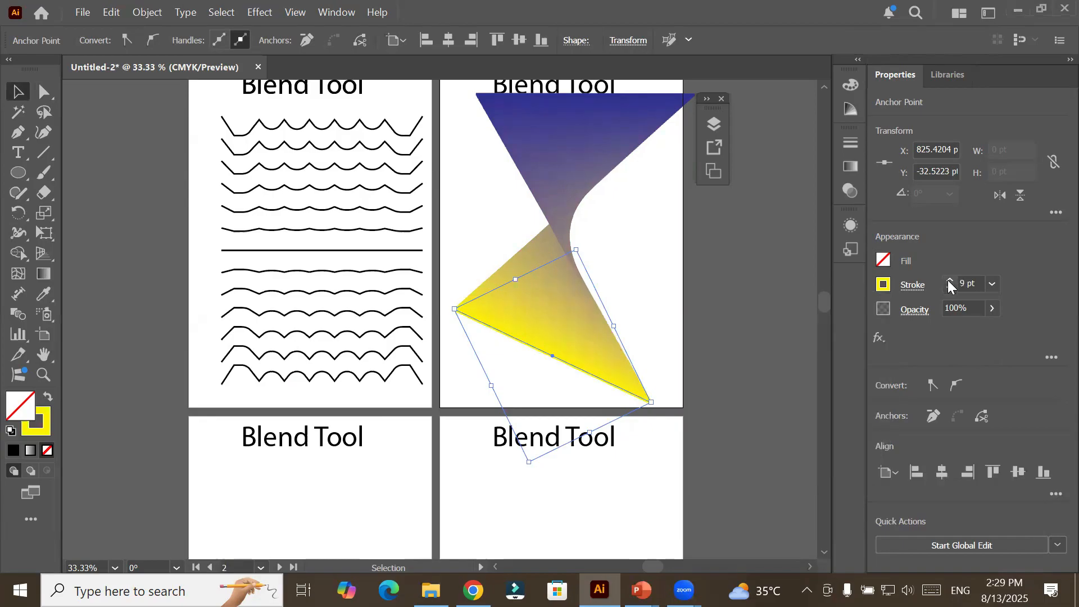
Try the Dashed Line stroke option on the blend's yellow line, leaving it switched off.
left_click(915, 287)
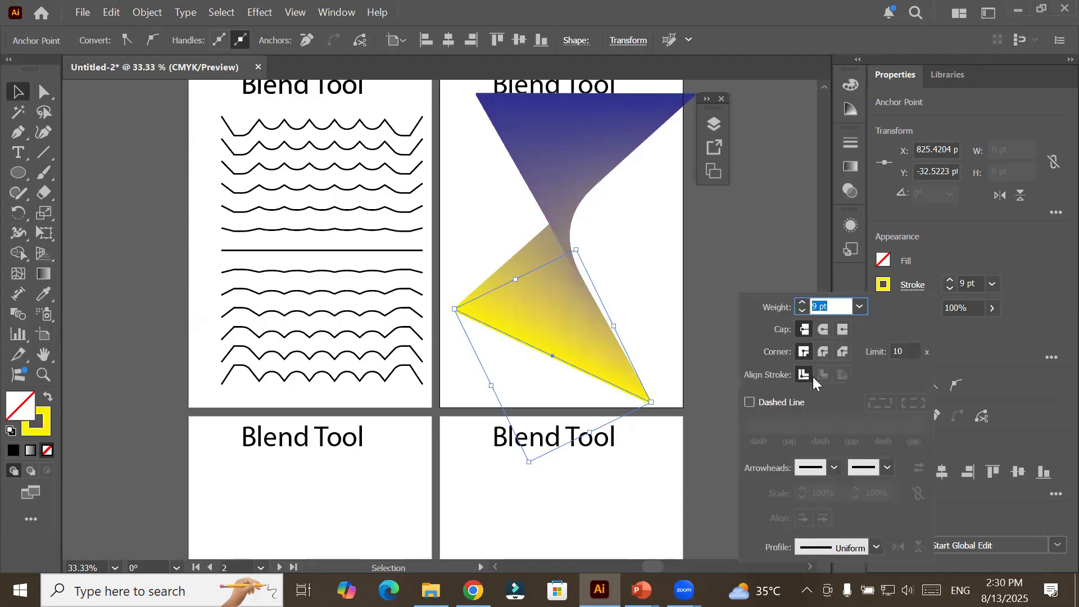
left_click(767, 401)
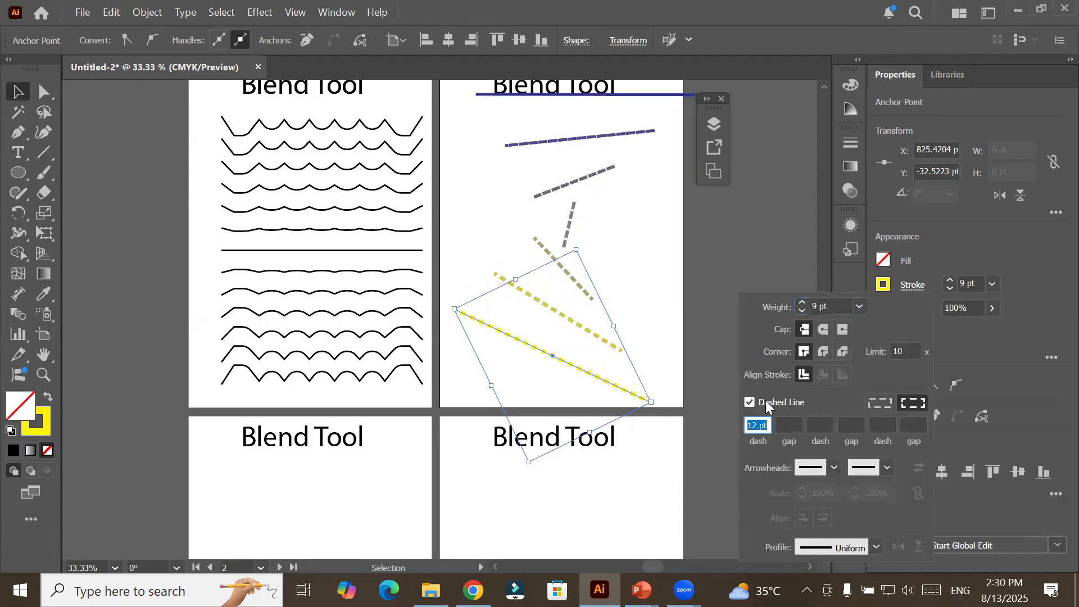
left_click(767, 401)
left_click(767, 401)
left_click(767, 401)
left_click(767, 401)
left_click(767, 402)
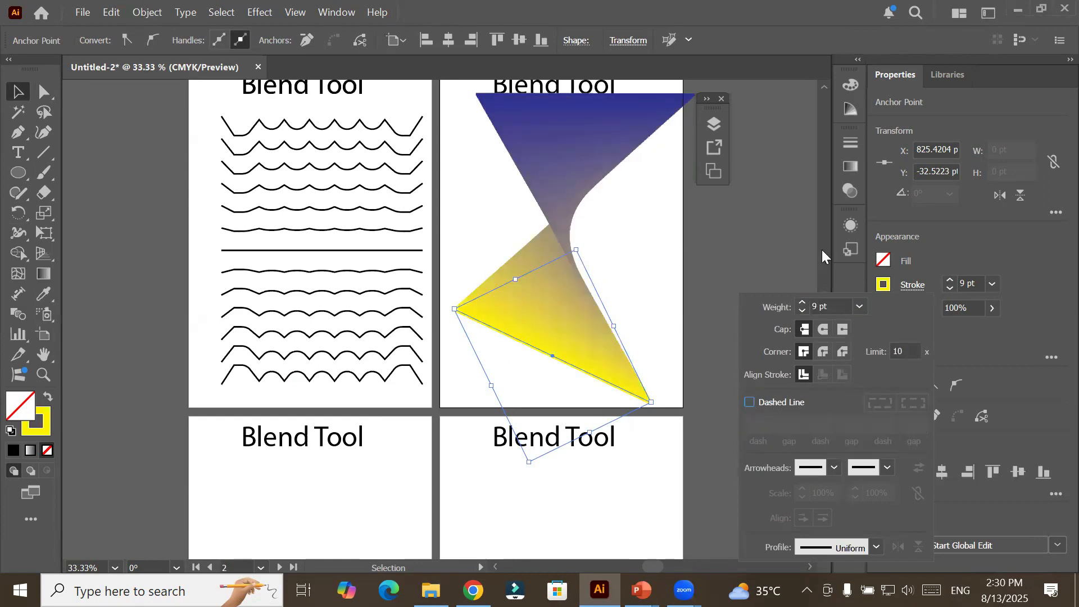
left_click(644, 249)
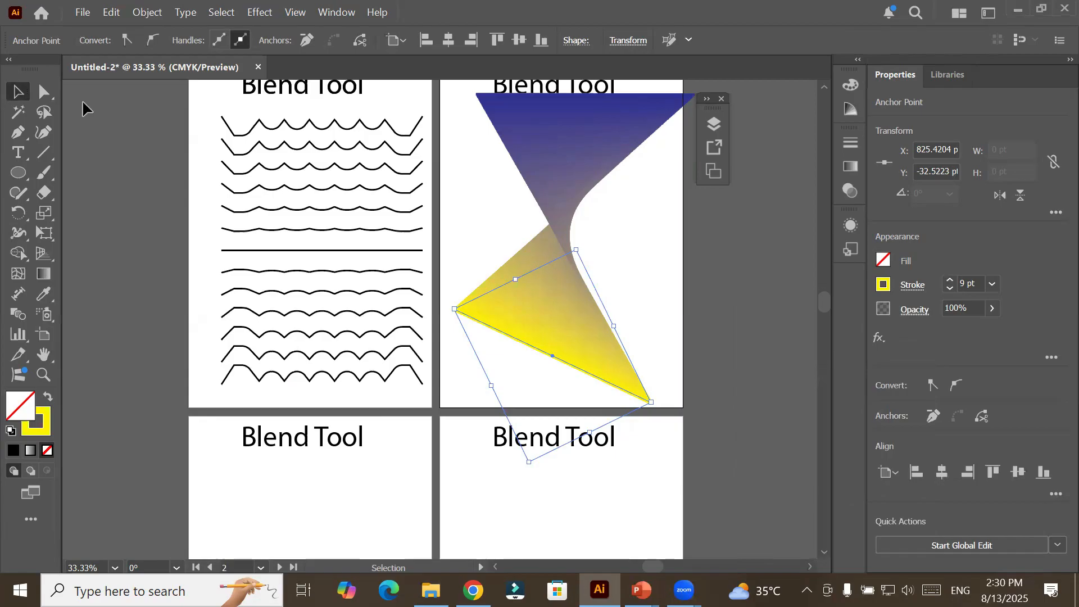
Open the blend options for Artboard 2's blue-to-yellow line blend and change the spacing to Specified Steps.
left_click(480, 196)
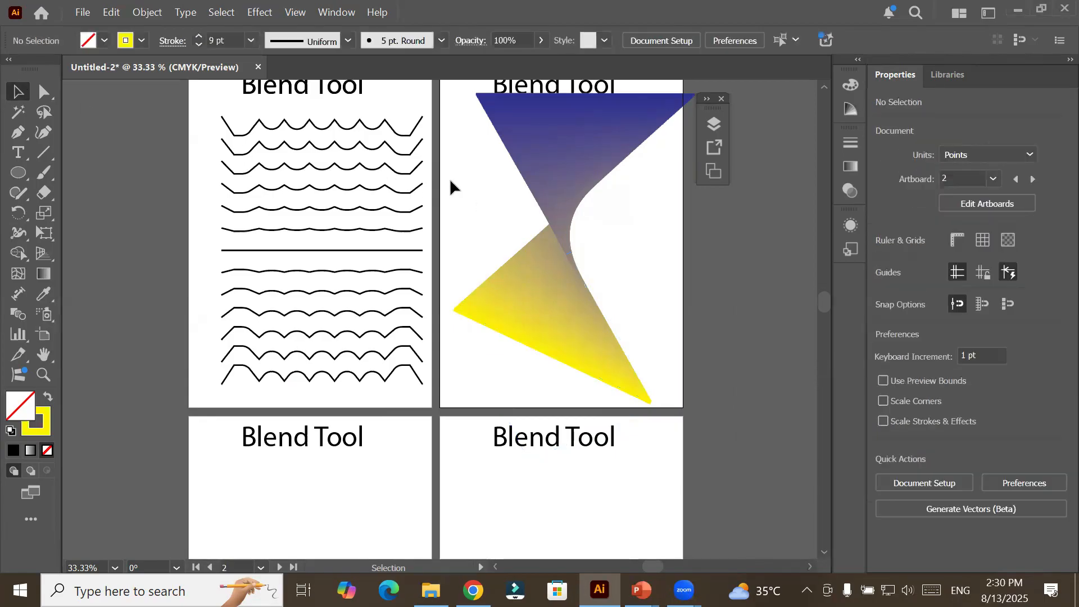
left_click(19, 90)
left_click(548, 166)
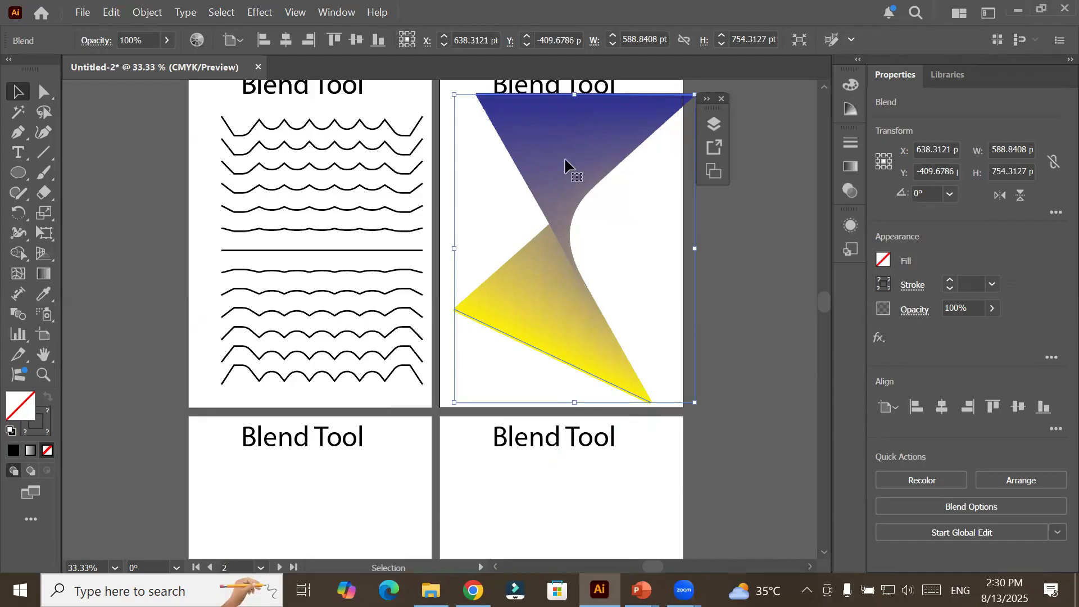
left_click(143, 13)
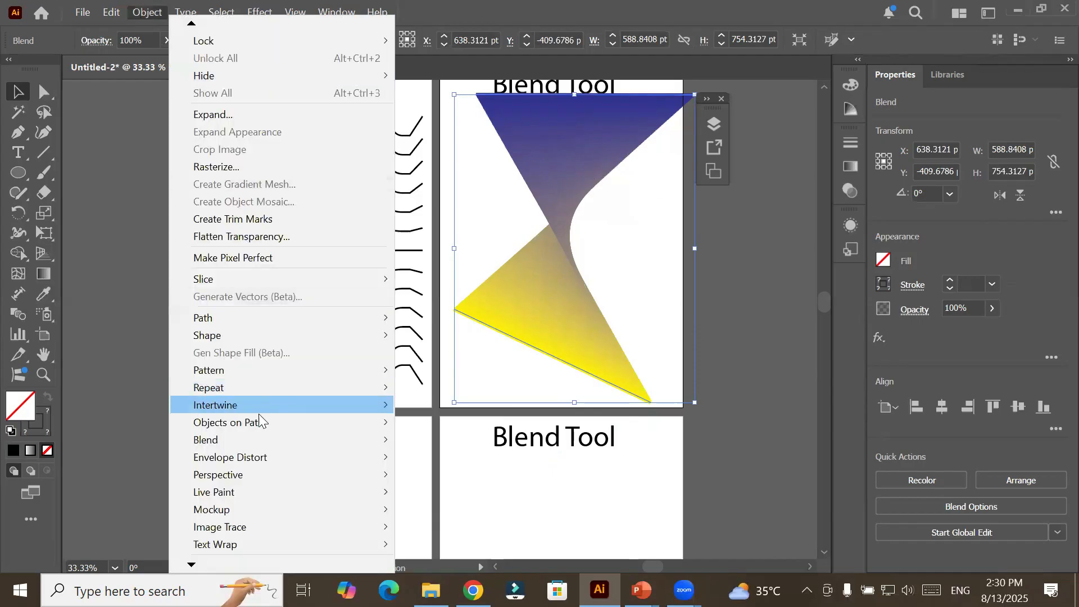
mouse_move(253, 440)
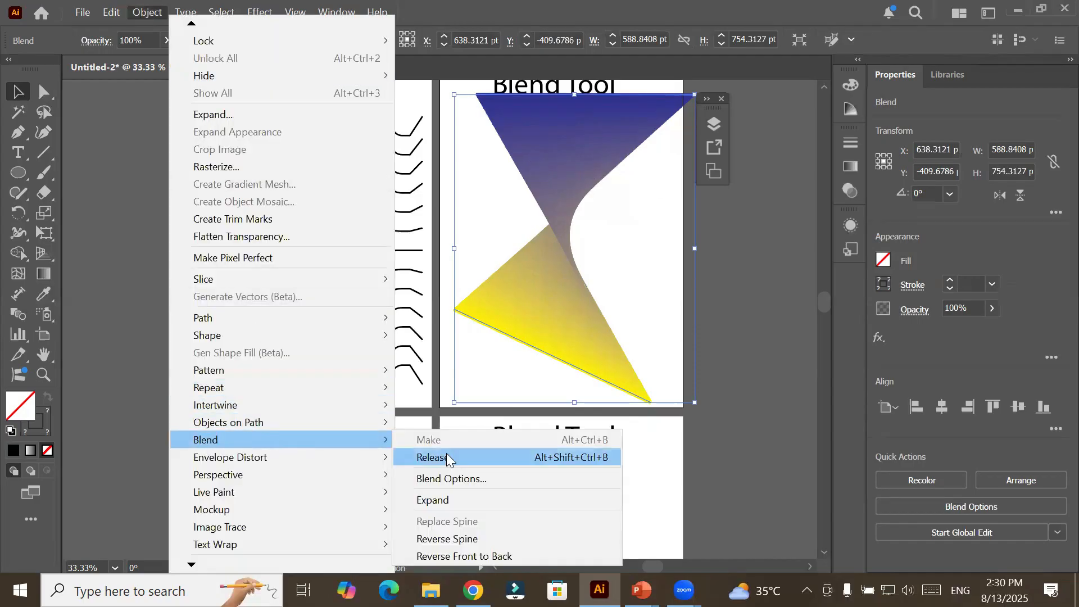
left_click(498, 482)
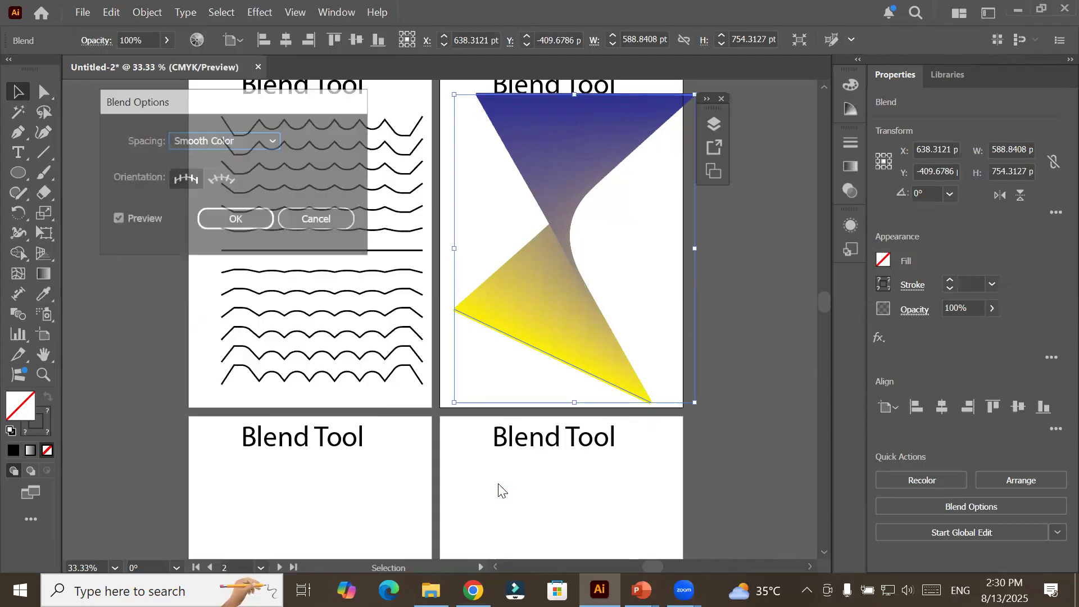
left_click(651, 129)
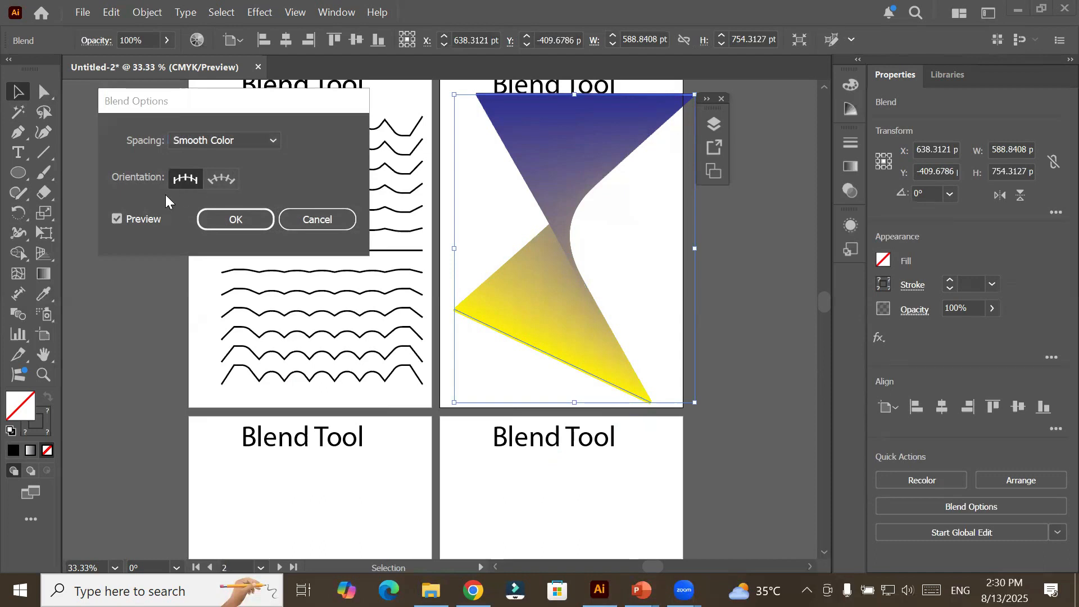
left_click(262, 140)
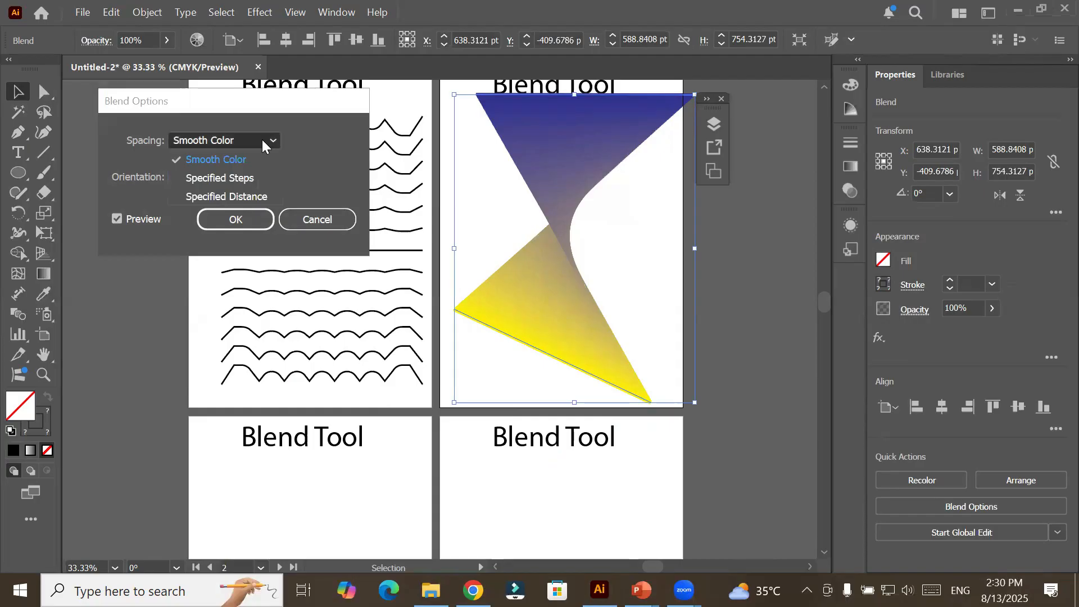
left_click(257, 178)
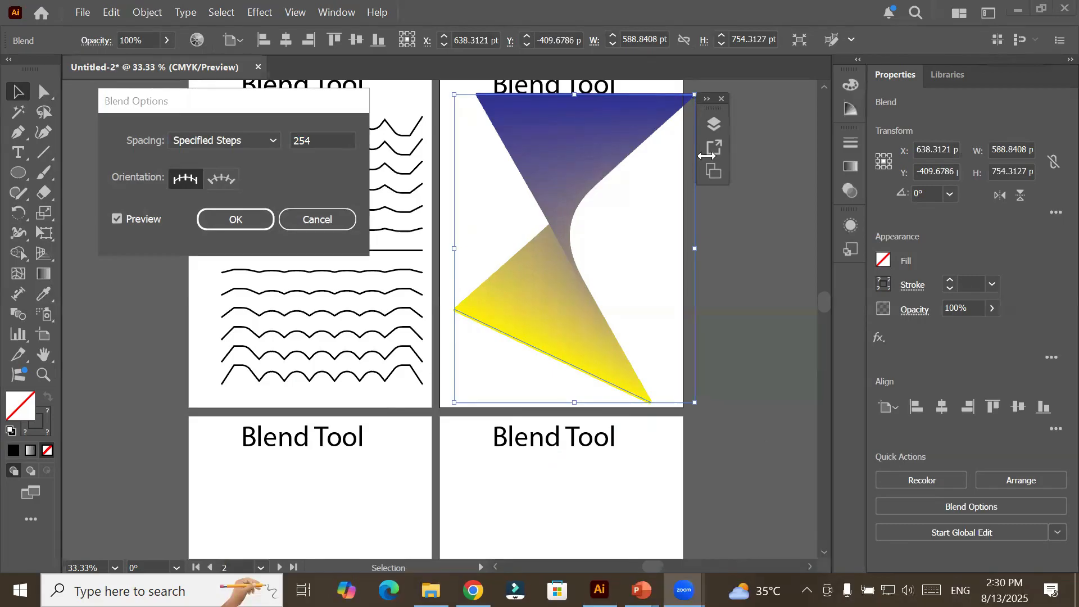
Try progressively fewer blend steps with the preview on, going through 99, 61, 17 and 11 down to 1.
left_click(348, 152)
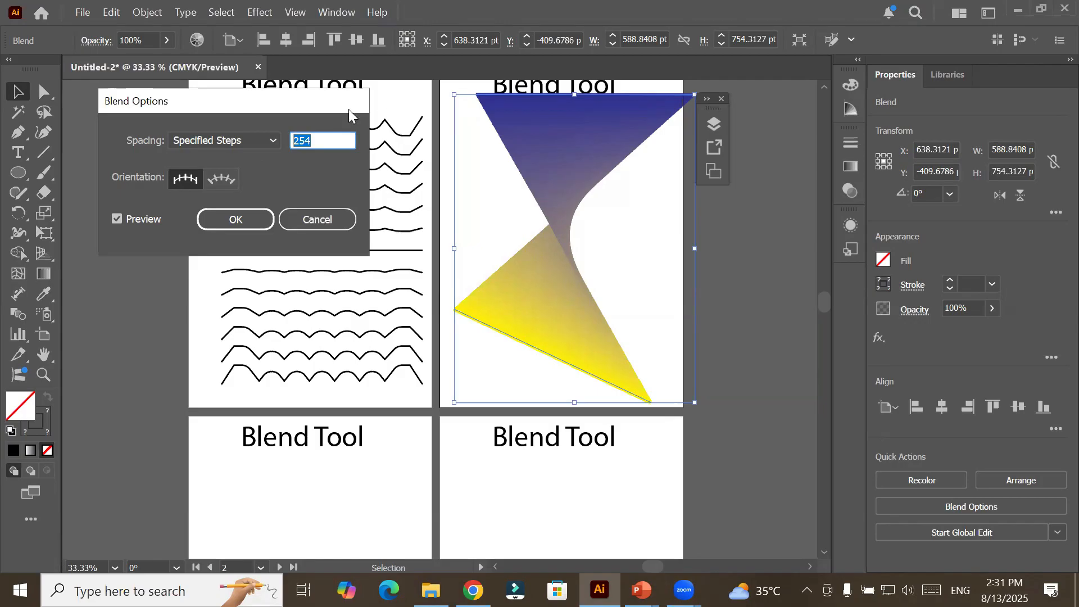
type("249")
double_click(318, 142)
type("238")
double_click(318, 142)
type("182")
double_click(318, 142)
key("Down")
key("Down")
key("Down")
key("Down")
key("Down")
key("Down")
key("Down")
key("Down")
key("Down")
key("Down")
key("Down")
key("Down")
key("Down")
key("Down")
key("Down")
key("Down")
key("Down")
key("Down")
key("Down")
key("Down")
key("Down")
key("Down")
key("Down")
key("Down")
key("Down")
key("Down")
key("Down")
key("Down")
key("Down")
key("Down")
key("Down")
key("Down")
key("Down")
key("Down")
key("Down")
key("Down")
key("Down")
key("Down")
key("Down")
key("Down")
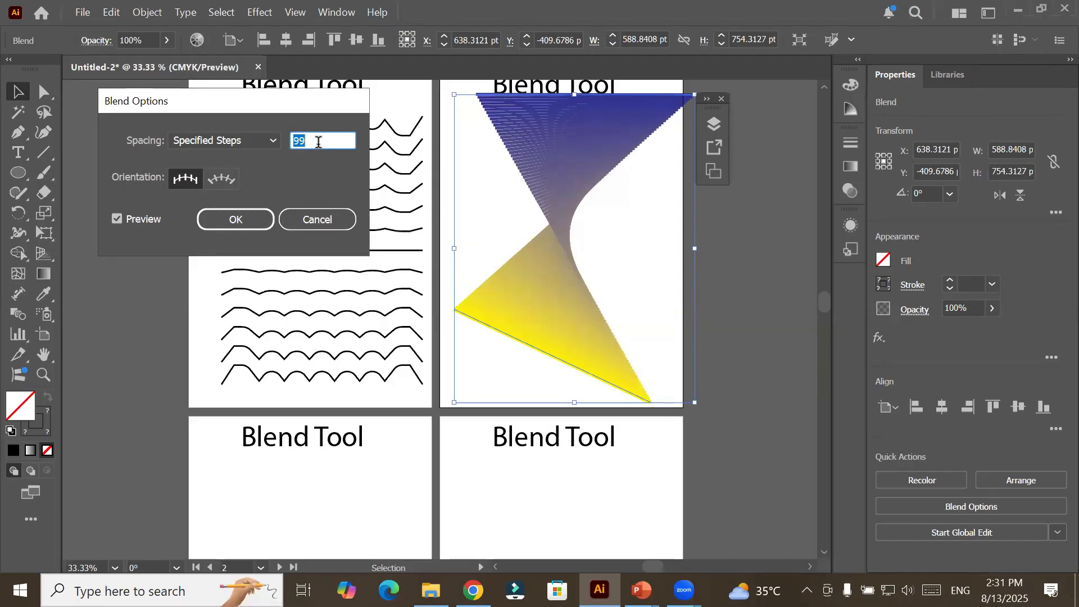
key("Down")
key("Down")
key("Down")
key("Down")
key("Down")
key("Down")
key("Down")
key("Down")
key("Down")
key("Down")
key("Down")
key("Down")
key("Down")
key("Down")
key("Down")
key("Down")
key("Down")
key("Down")
key("Down")
key("Down")
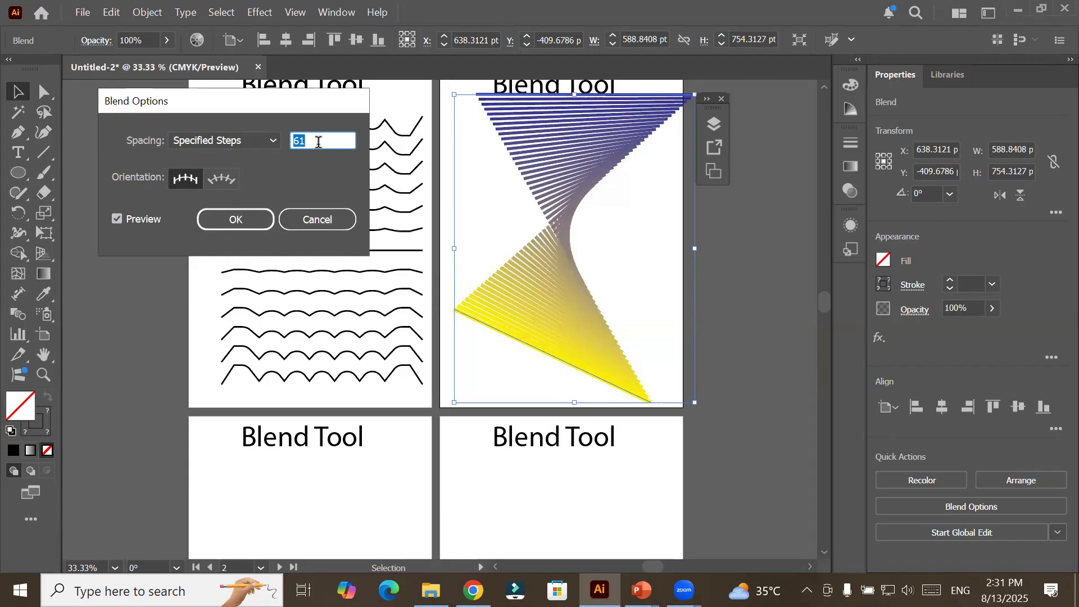
key("Down")
key("Down")
key("Down")
key("Down")
key("Down")
key("Down")
key("Down")
key("Down")
key("Down")
key("Down")
key("Down")
key("Down")
key("Down")
key("Down")
key("Down")
key("Down")
key("Down")
key("Down")
key("Down")
key("Down")
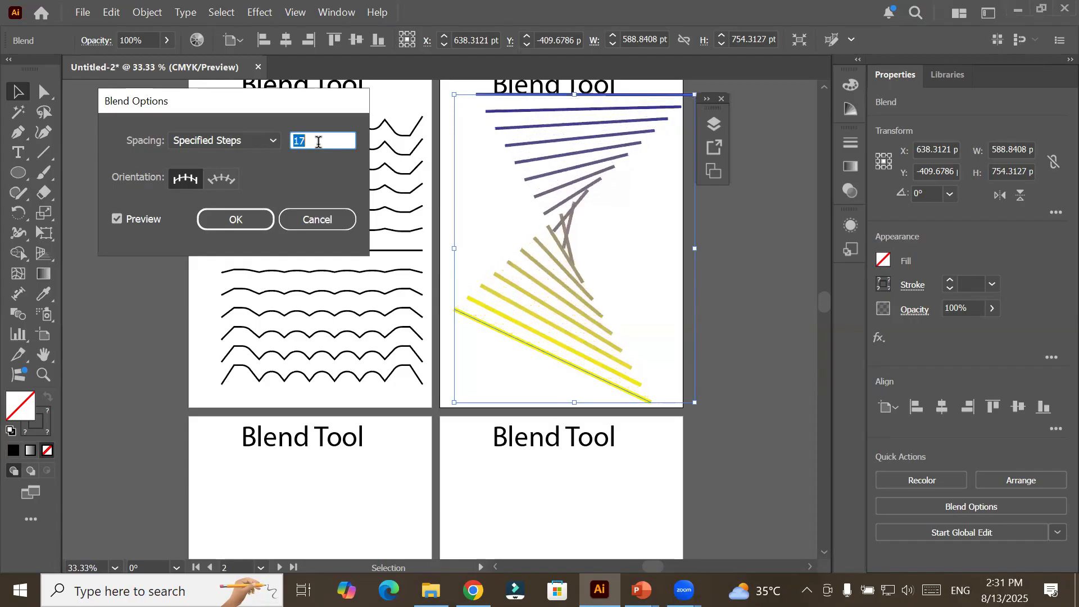
key("Down")
key("Down")
key("Down")
key("Down")
key("Down")
key("Down")
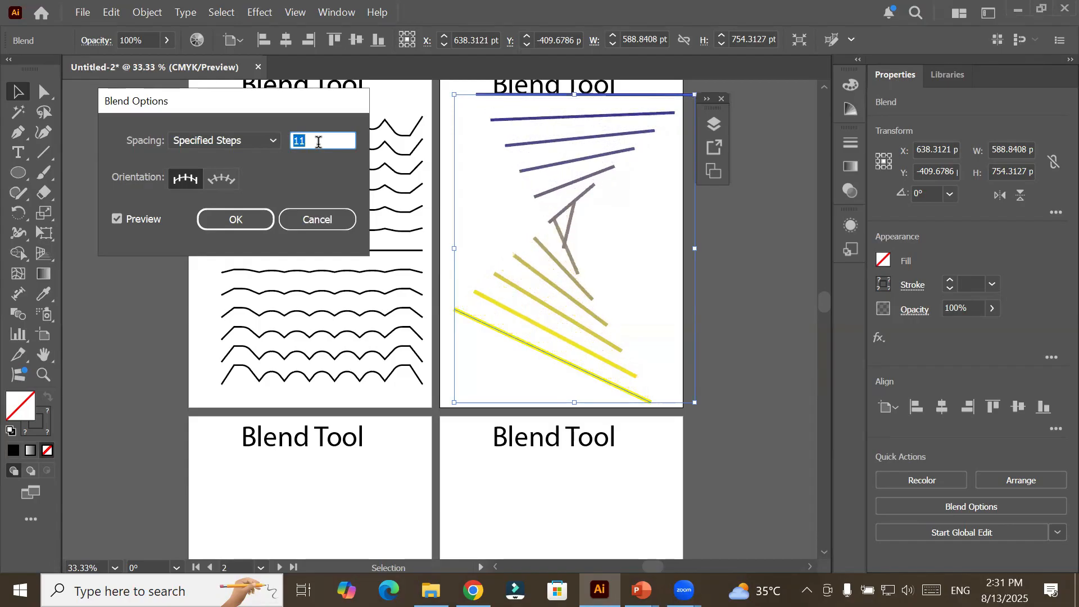
key("Down")
key("Down")
key("Down")
key("Down")
key("Down")
key("Down")
key("Down")
Try raising the number of blend steps through 3 and 26, ending at 24.
key("Down")
key("Down")
key("Down")
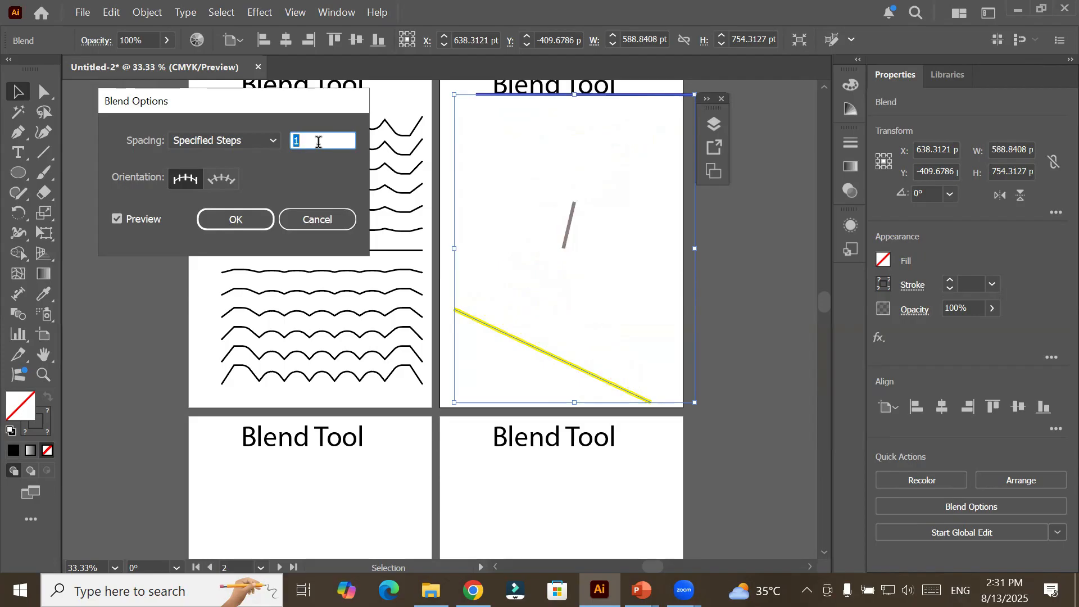
key("Up")
key("Down")
key("Up")
key("Up")
key("Up")
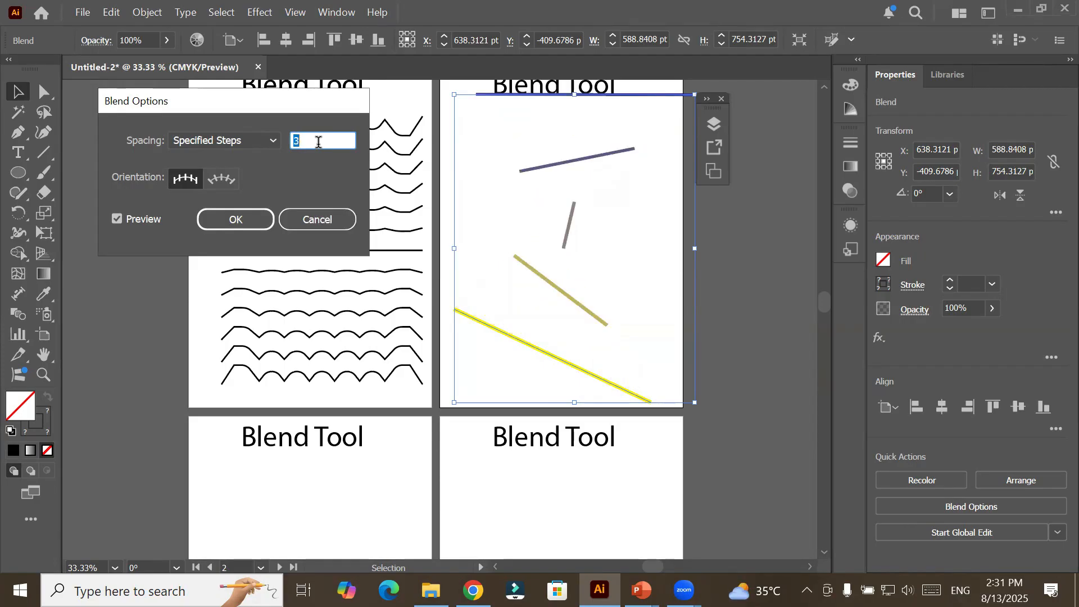
key("Up")
key("Up")
key("Up")
key("Up")
key("Up")
key("Up")
key("Up")
key("Up")
key("Up")
key("Up")
key("Up")
key("Up")
key("Up")
key("Up")
key("Up")
key("Up")
key("Up")
key("Up")
key("Up")
key("Up")
key("Up")
key("Up")
key("Up")
key("Up")
key("Up")
key("Up")
key("Up")
key("Up")
key("Up")
key("Up")
key("Up")
key("Up")
key("Up")
key("Up")
key("Up")
key("Up")
key("Up")
key("Up")
key("Up")
key("Up")
key("Up")
key("Up")
key("Up")
key("Up")
key("Up")
key("Up")
key("Up")
key("Down")
key("Down")
key("Down")
key("Down")
key("Down")
key("Down")
key("Down")
key("Down")
key("Down")
key("Down")
key("Down")
key("Down")
key("Down")
key("Down")
key("Down")
key("Down")
key("Down")
key("Down")
key("Down")
key("Down")
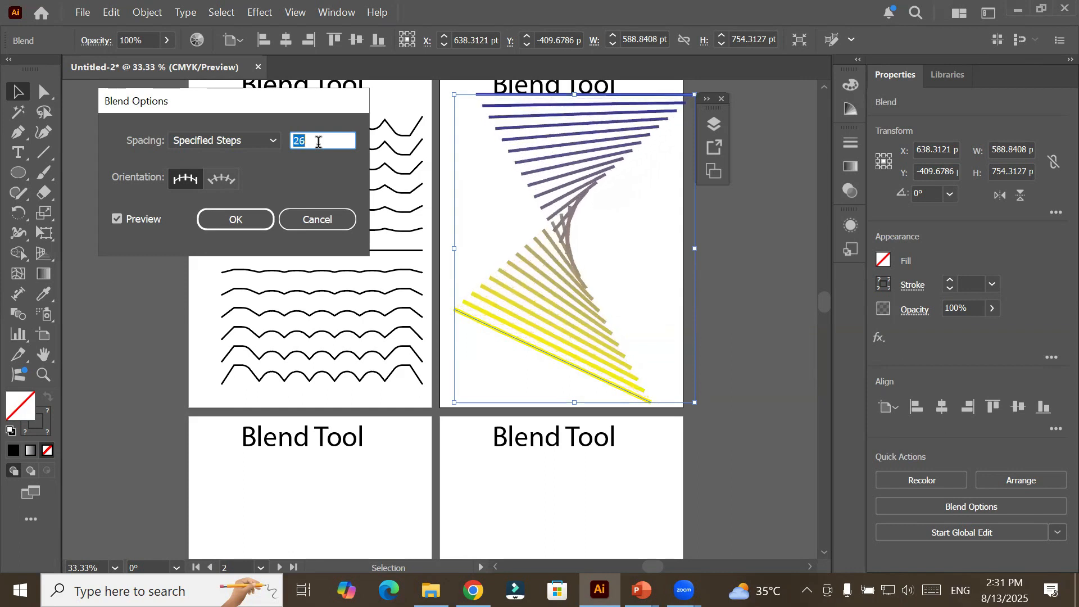
key("Down")
key("Down")
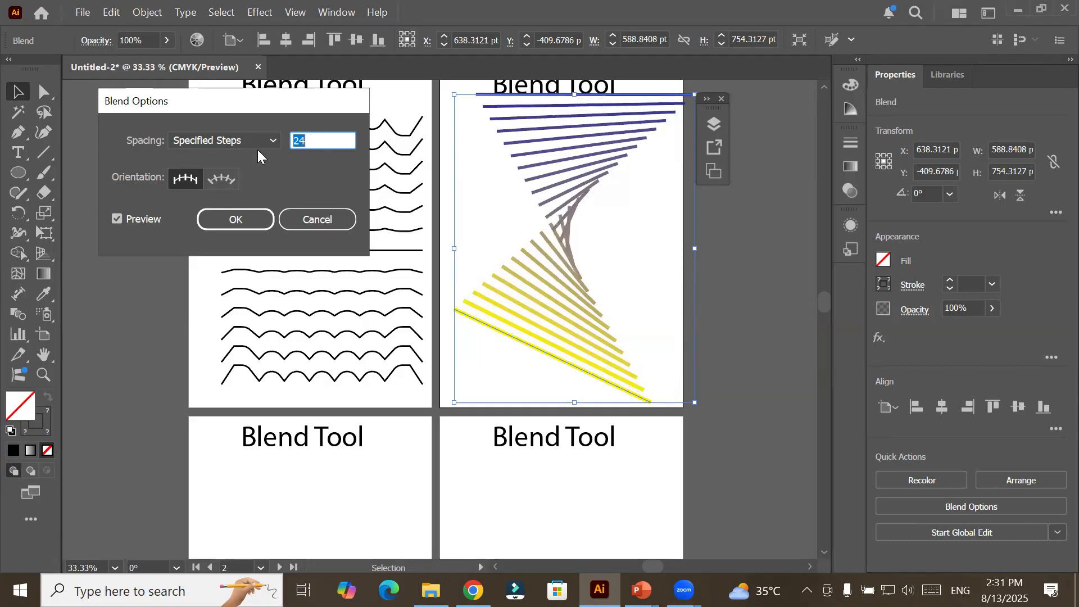
Compare the blend using Smooth Color spacing, returning to Specified Steps.
left_click(274, 140)
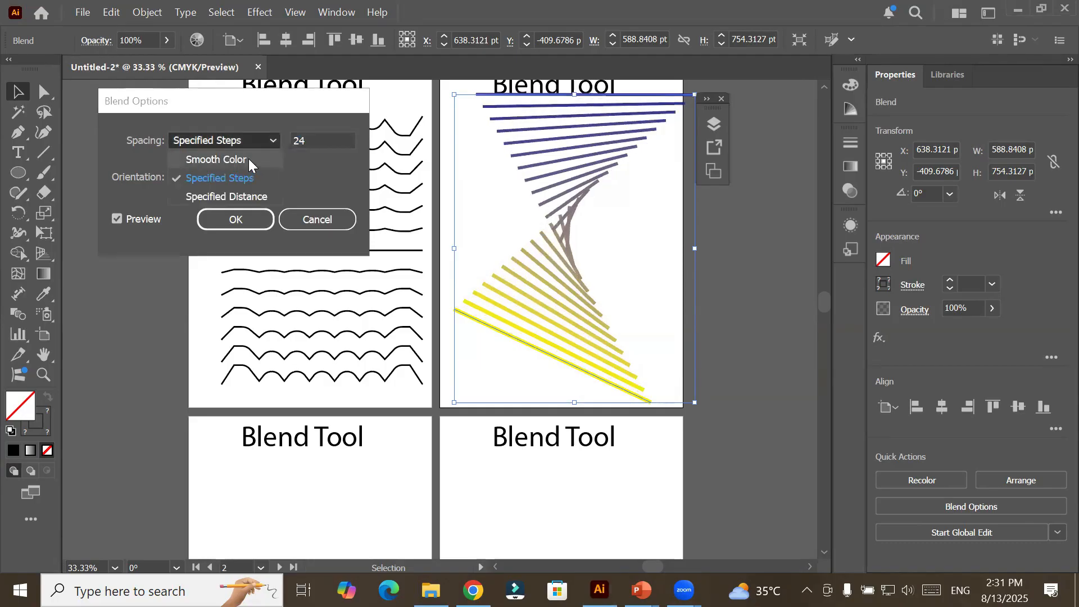
left_click(249, 159)
left_click(270, 141)
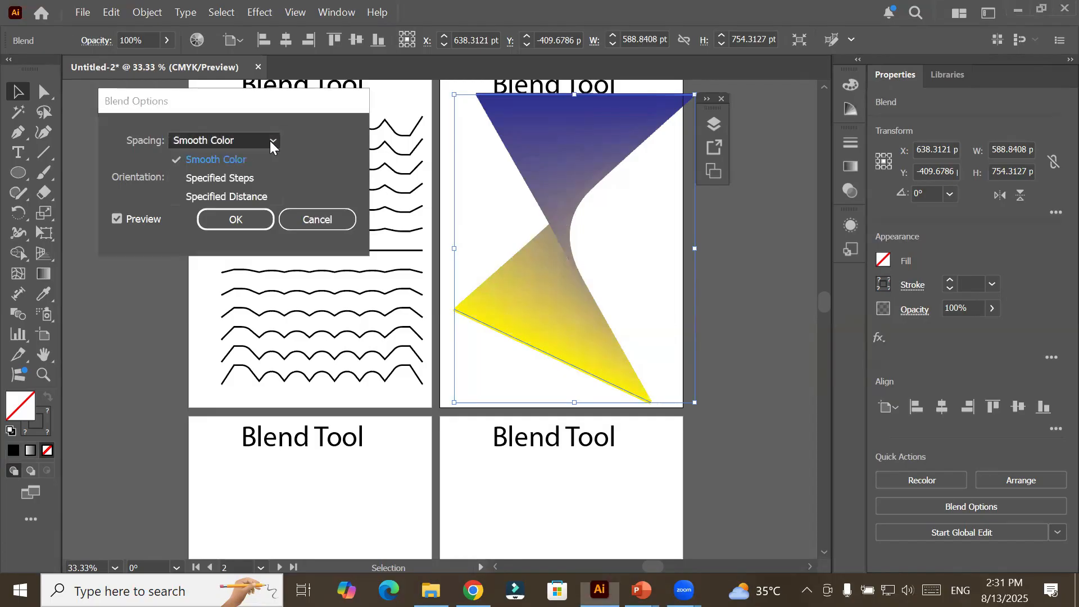
left_click(255, 178)
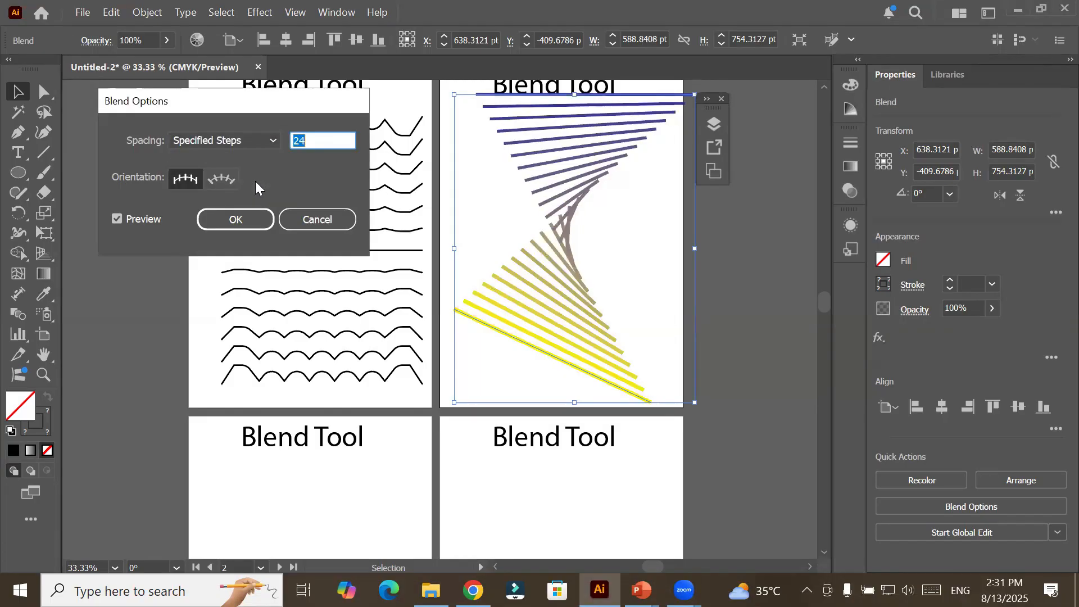
Set the blend's specified steps to 250 and apply the blend options.
type("24")
left_click_drag(316, 142, 82, 139)
type("250")
left_click(250, 217)
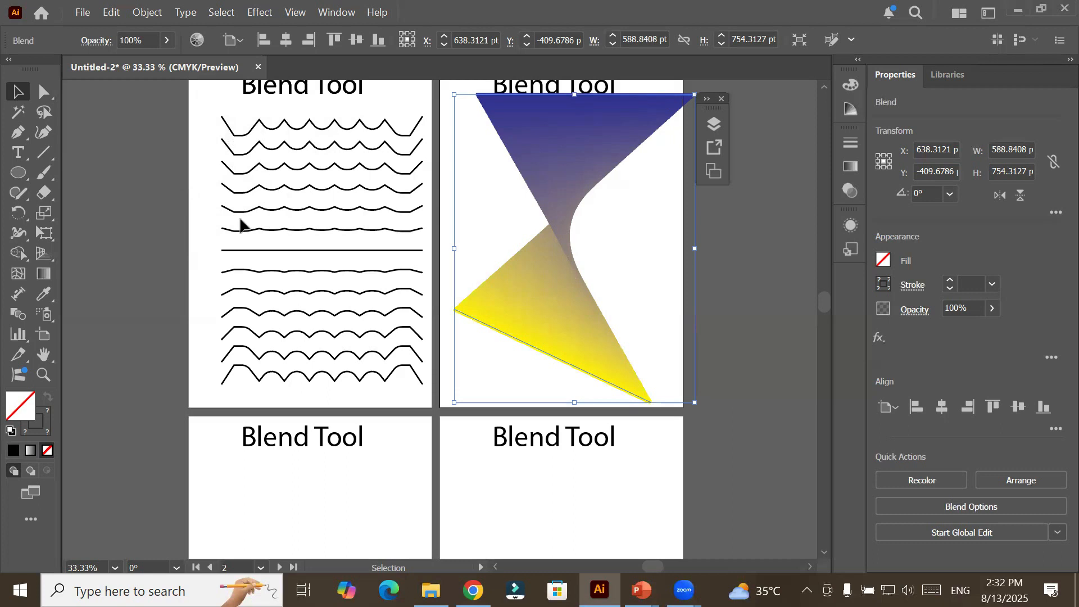
Draw a near-circular ellipse about 110 by 109 pt in the upper left part of Artboard 3.
left_click_drag(419, 338, 364, 39)
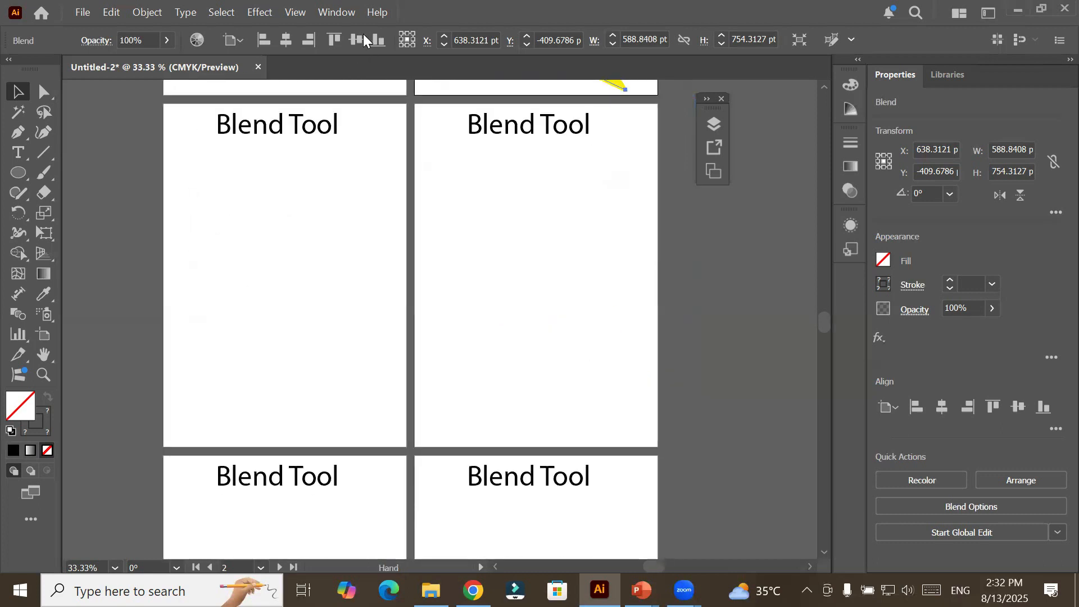
left_click(18, 172)
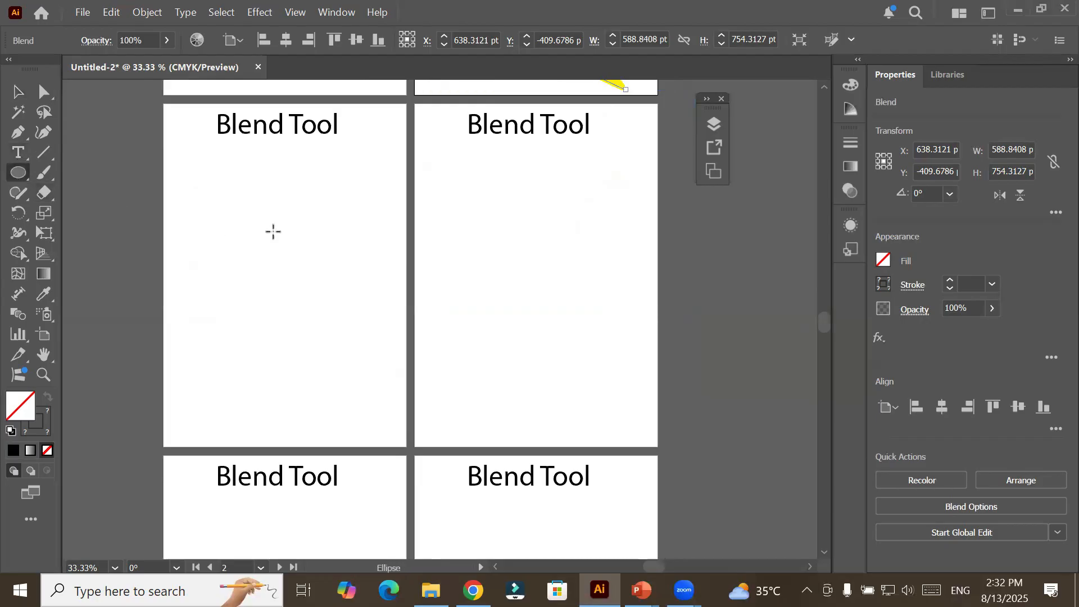
left_click_drag(210, 192, 259, 239)
Give Artboard 3's circle a cyan-blue fill and remove its stroke.
left_click(141, 40)
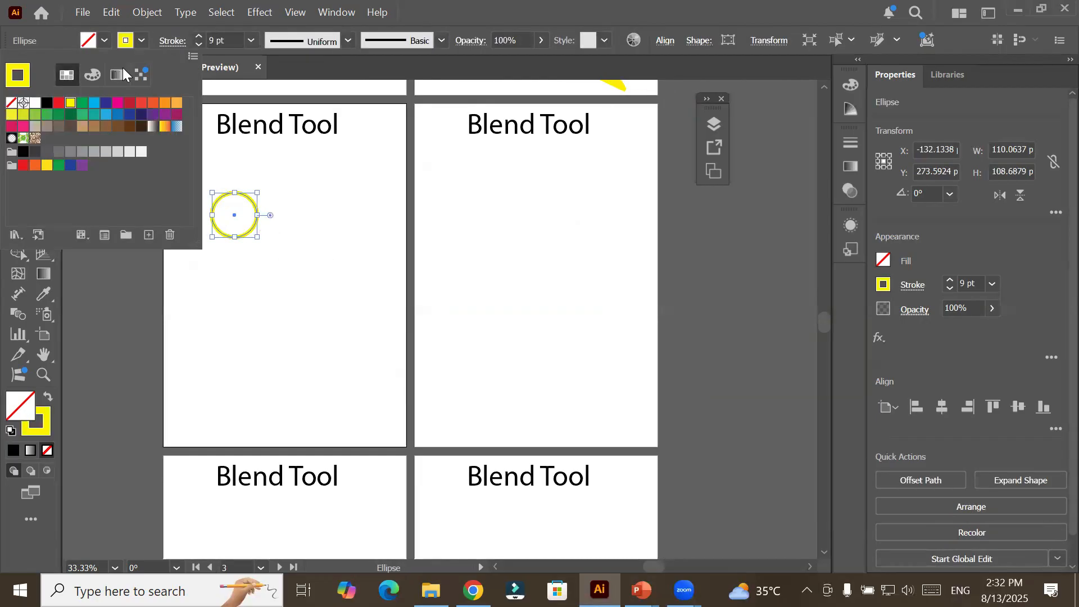
left_click(94, 102)
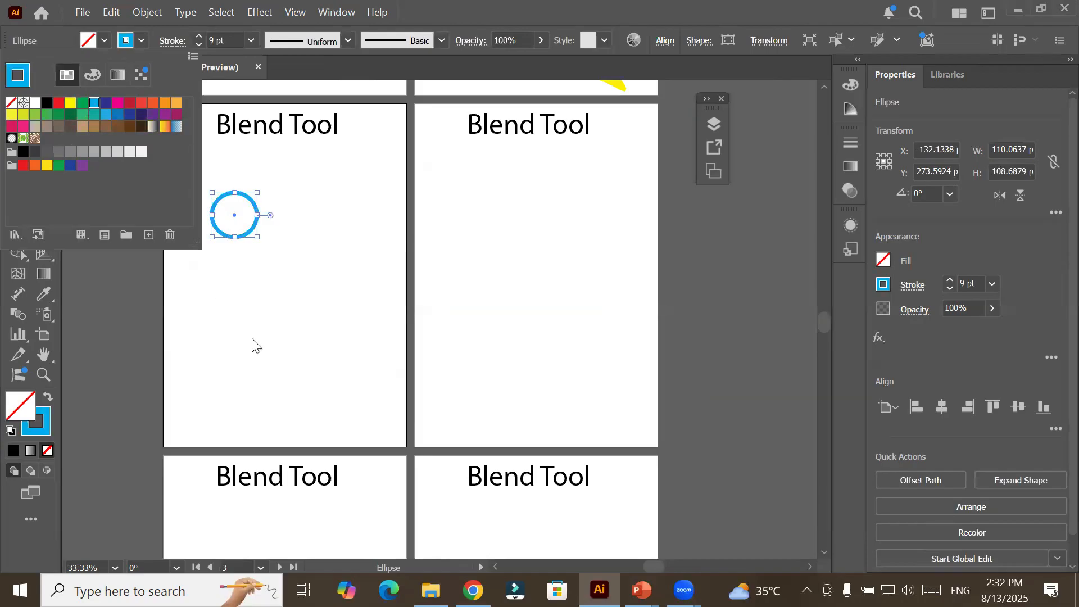
left_click(105, 40)
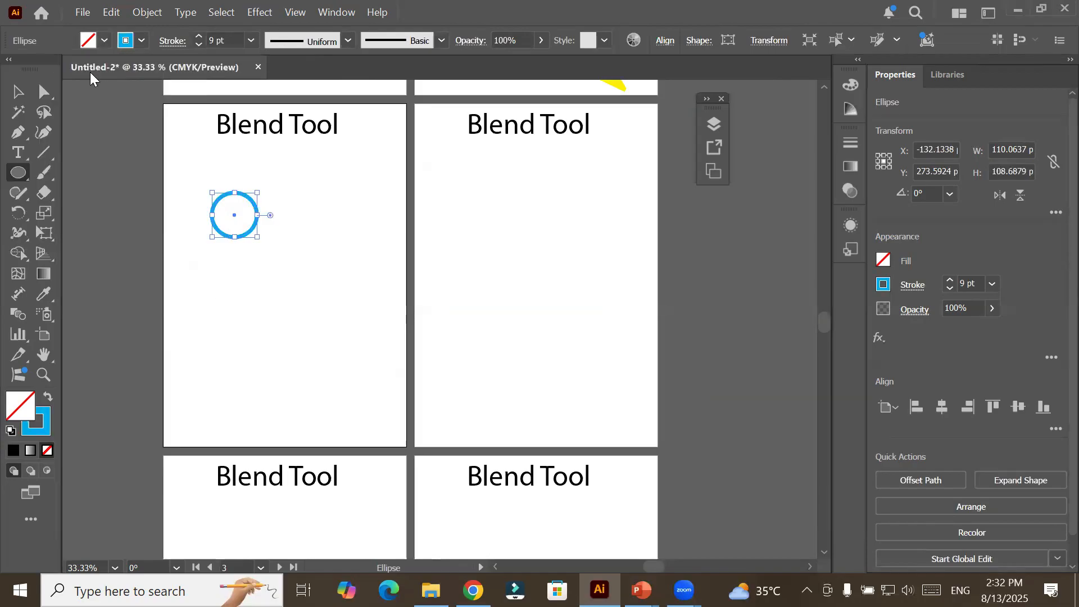
left_click(105, 43)
left_click(94, 102)
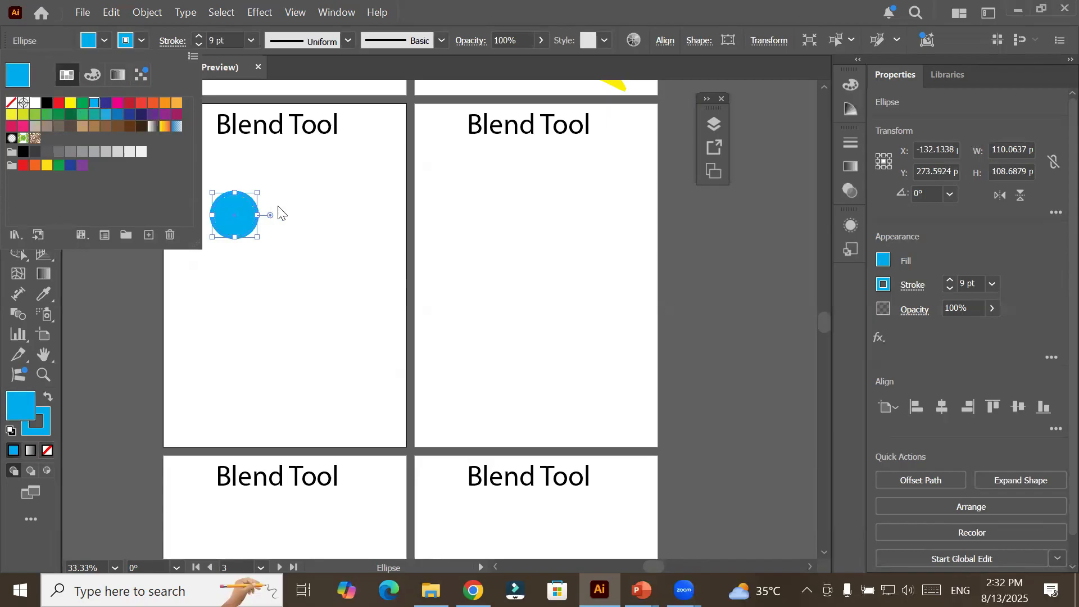
left_click(142, 41)
left_click(141, 40)
left_click(10, 103)
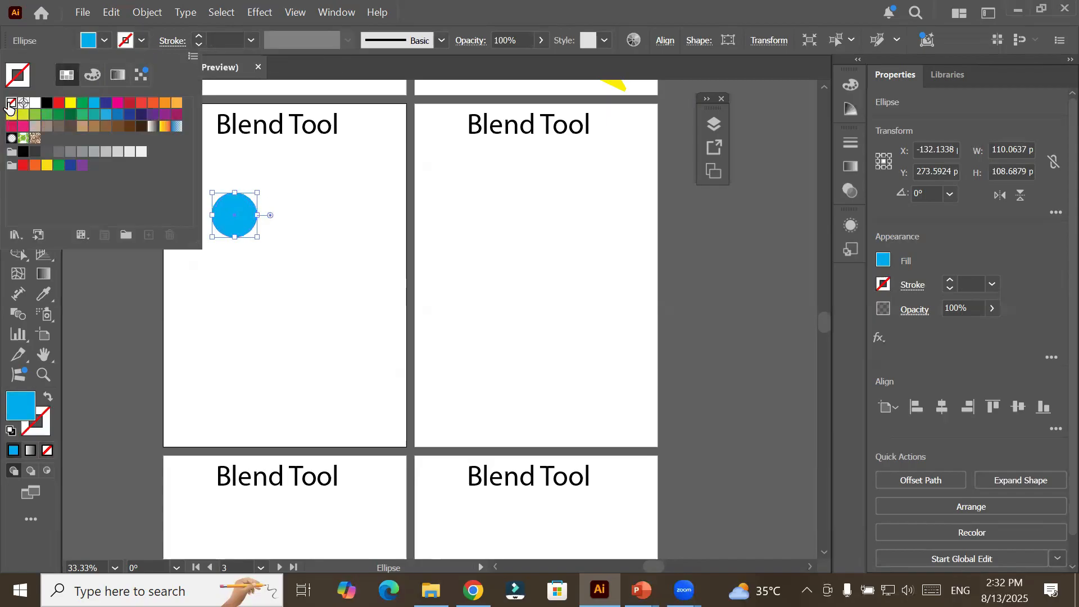
left_click(288, 303)
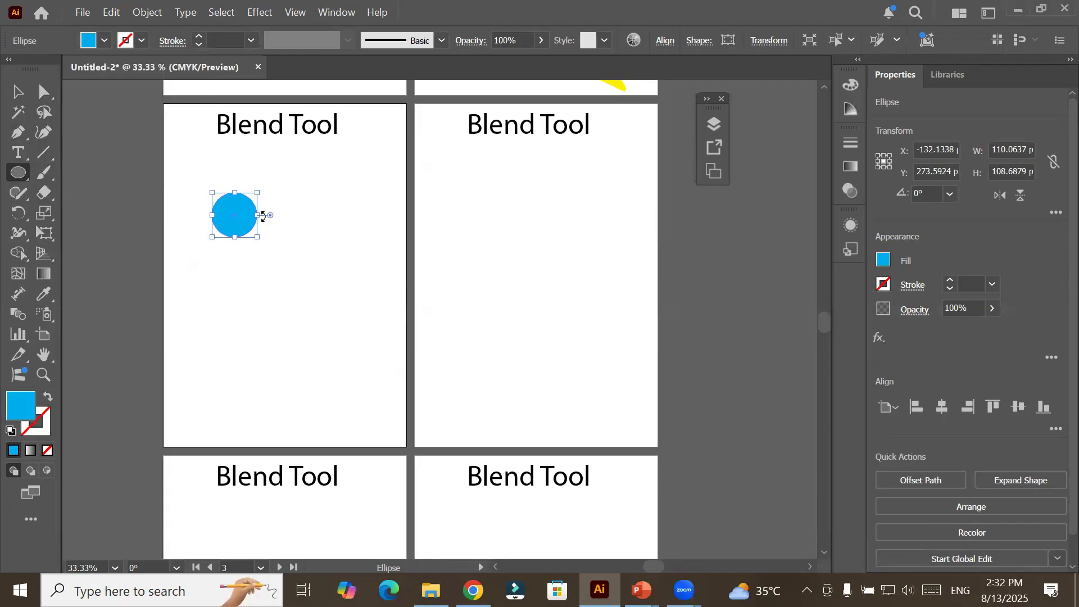
Duplicate the blue circle into an overlapping cloud-like cluster about 288 by 180 pt and select all the circles.
key("v")
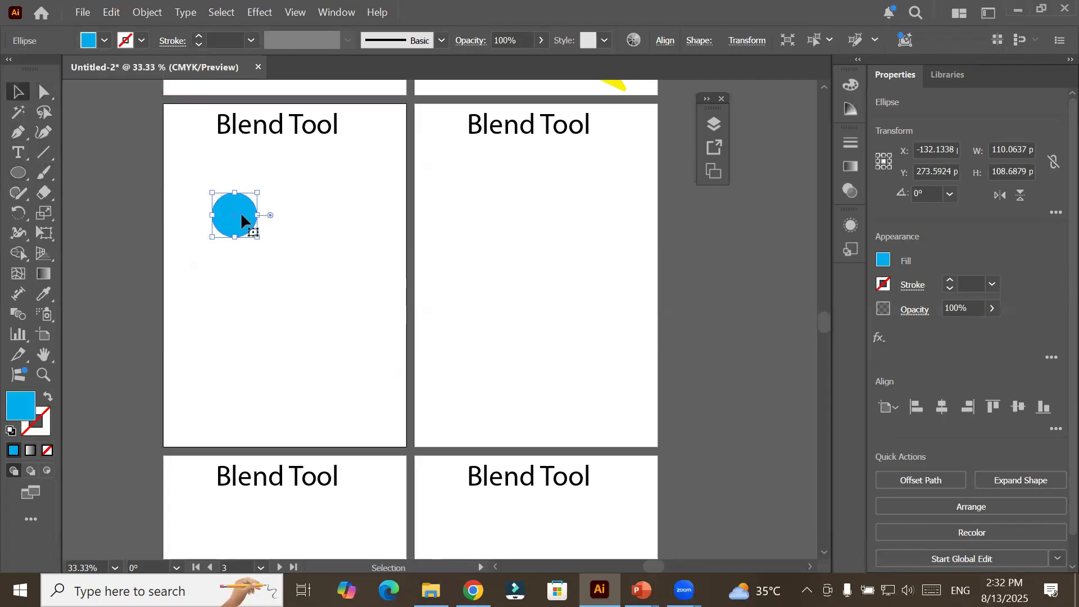
left_click_drag(241, 219, 272, 232)
left_click_drag(179, 163, 398, 274)
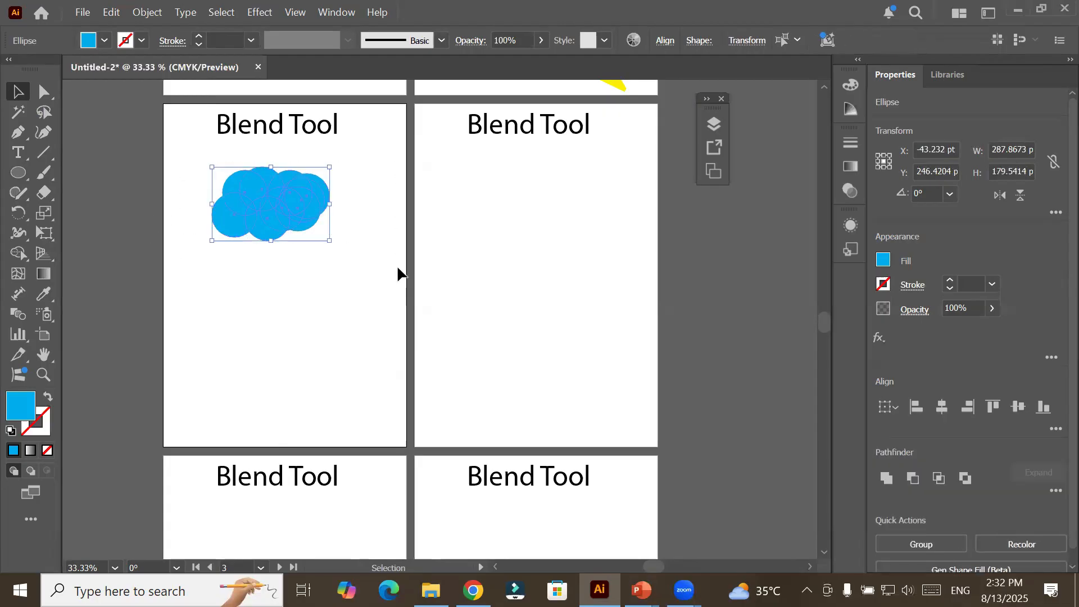
Undock the Properties panel as a floating one and unite the selected circles into a single cloud shape with Pathfinder.
left_click(748, 40)
left_click(748, 40)
left_click(336, 13)
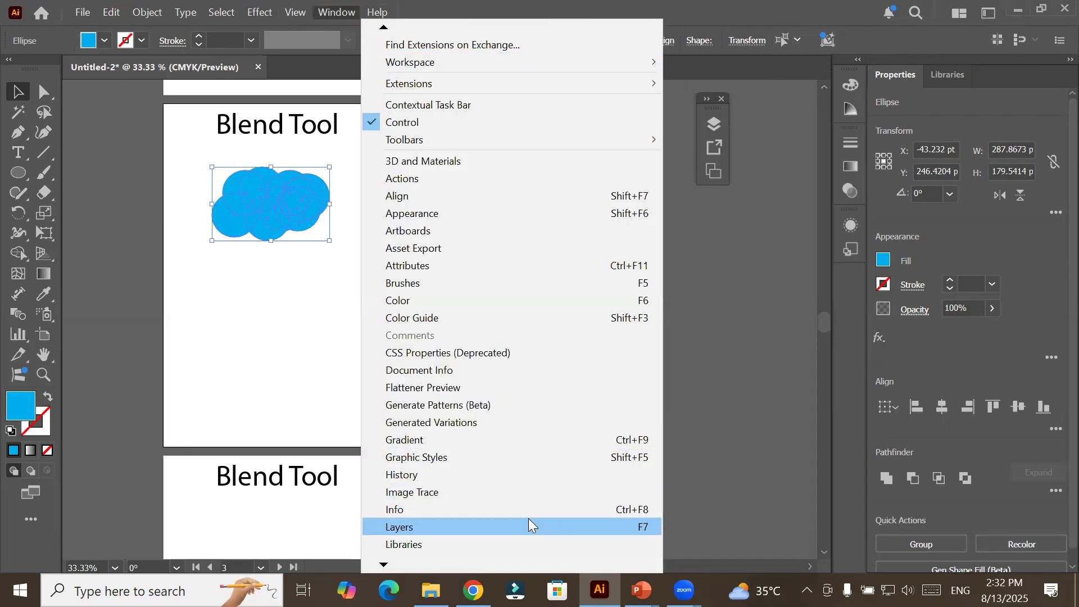
mouse_move(386, 564)
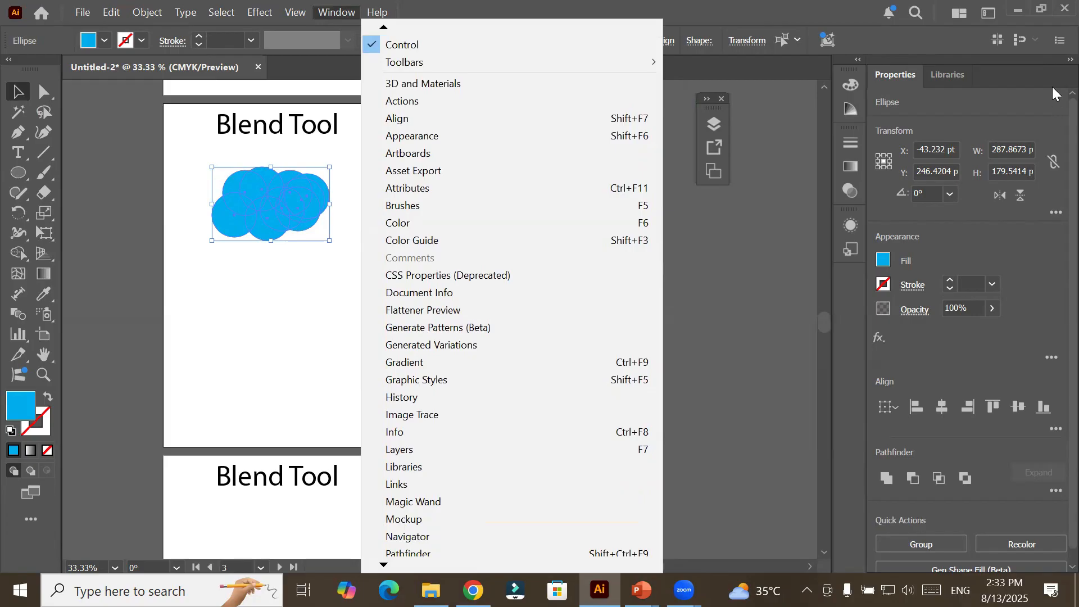
left_click(915, 71)
left_click_drag(915, 70, 553, 26)
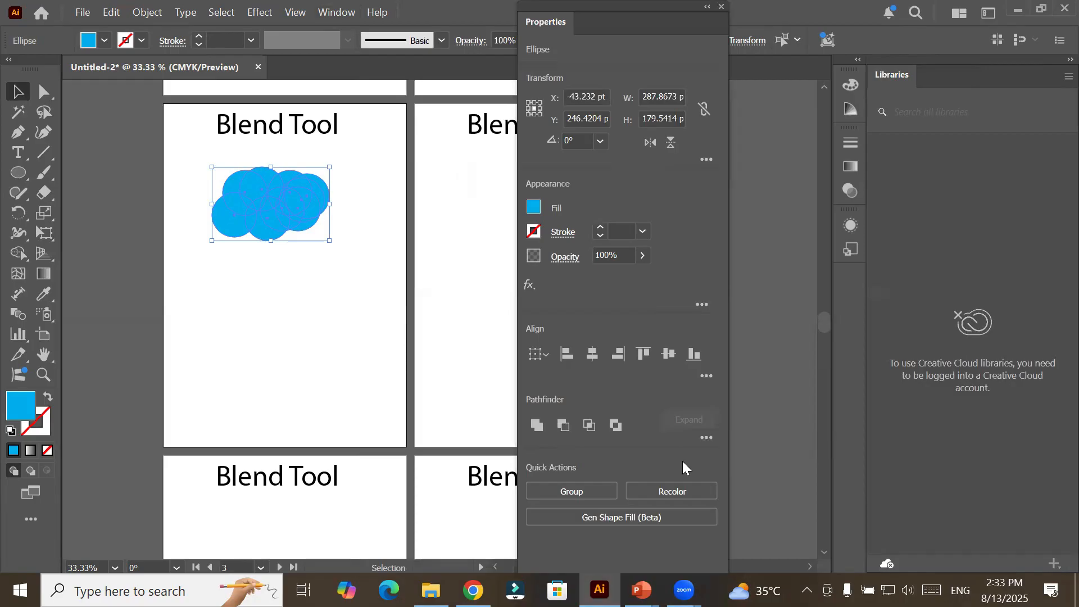
left_click(535, 426)
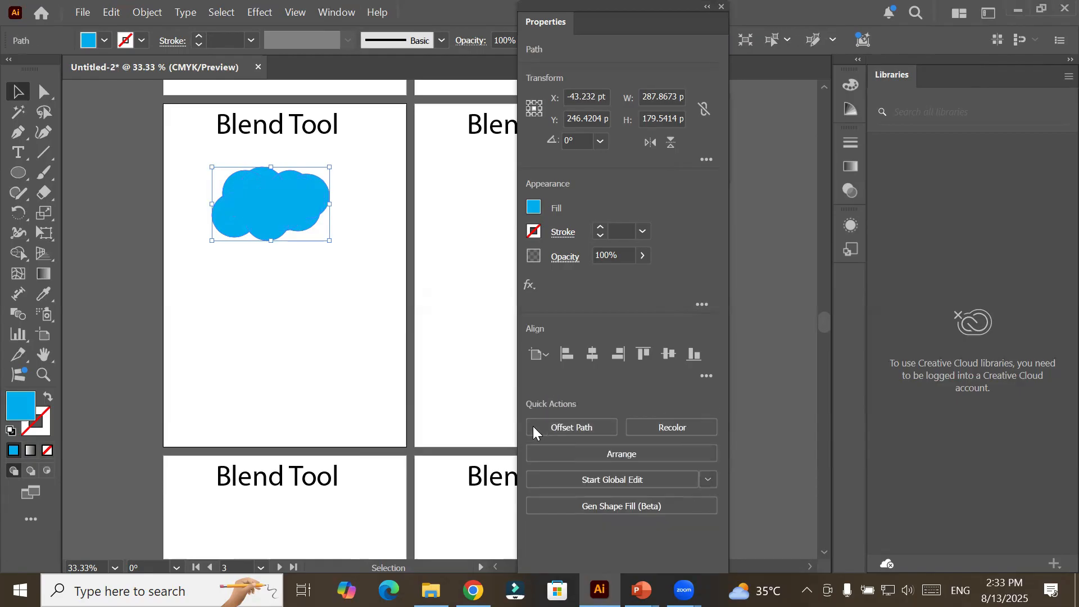
Duplicate the blue cloud below the original on Artboard 3 and scale the copy down to about 111 by 69 pt.
left_click_drag(695, 8, 968, 43)
left_click_drag(278, 198, 321, 331)
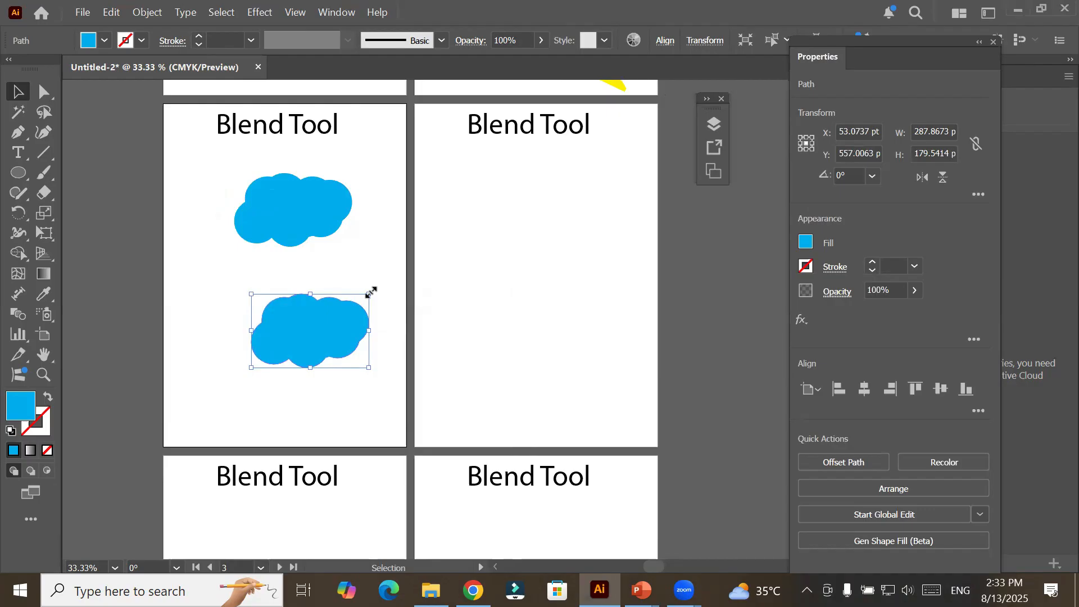
left_click_drag(371, 292, 331, 304)
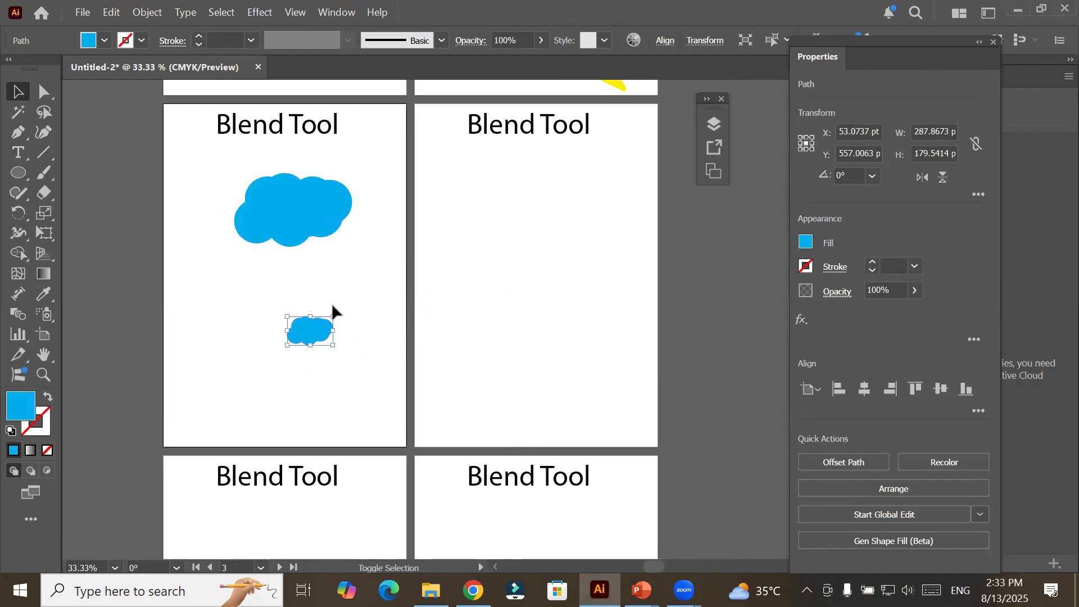
Fill the small lower cloud on Artboard 3 with yellow.
left_click(104, 40)
left_click(70, 103)
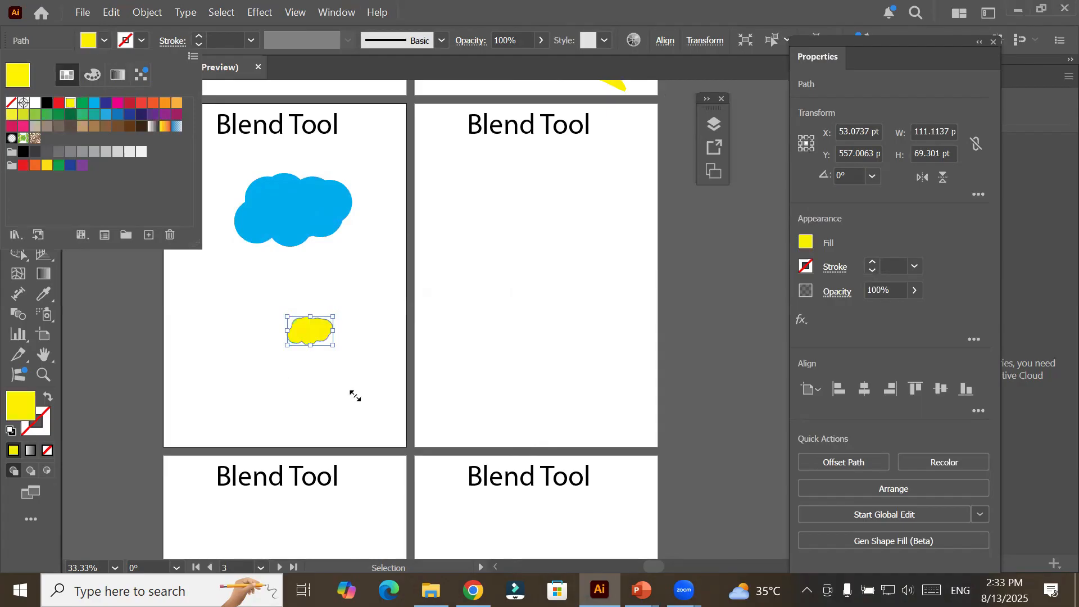
left_click(31, 416)
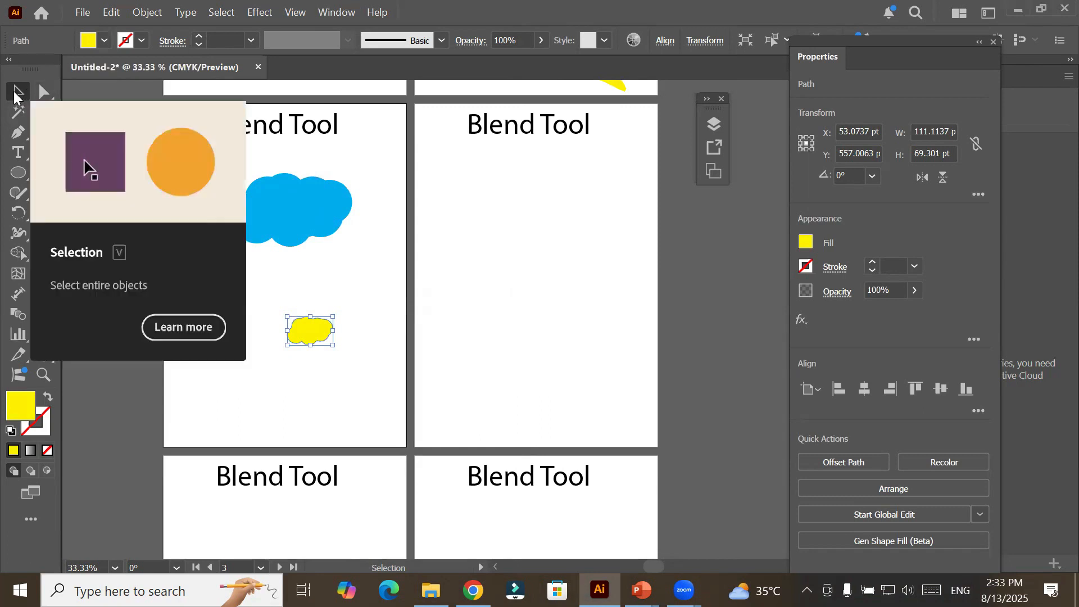
Blend the small yellow cloud with the large blue cloud using the Blend tool and deselect the result.
left_click_drag(190, 158, 412, 416)
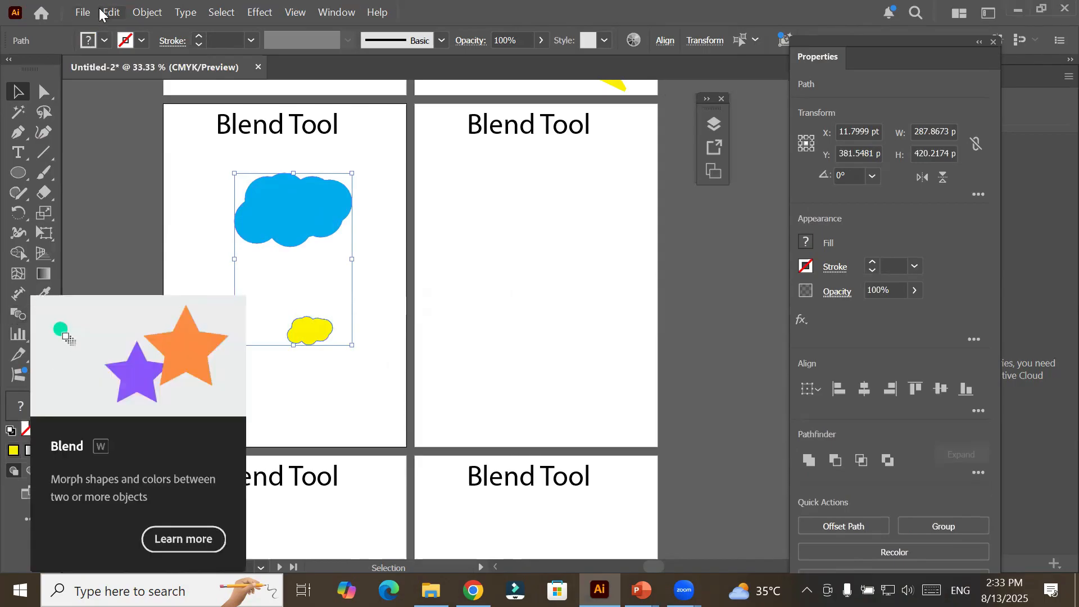
left_click(209, 196)
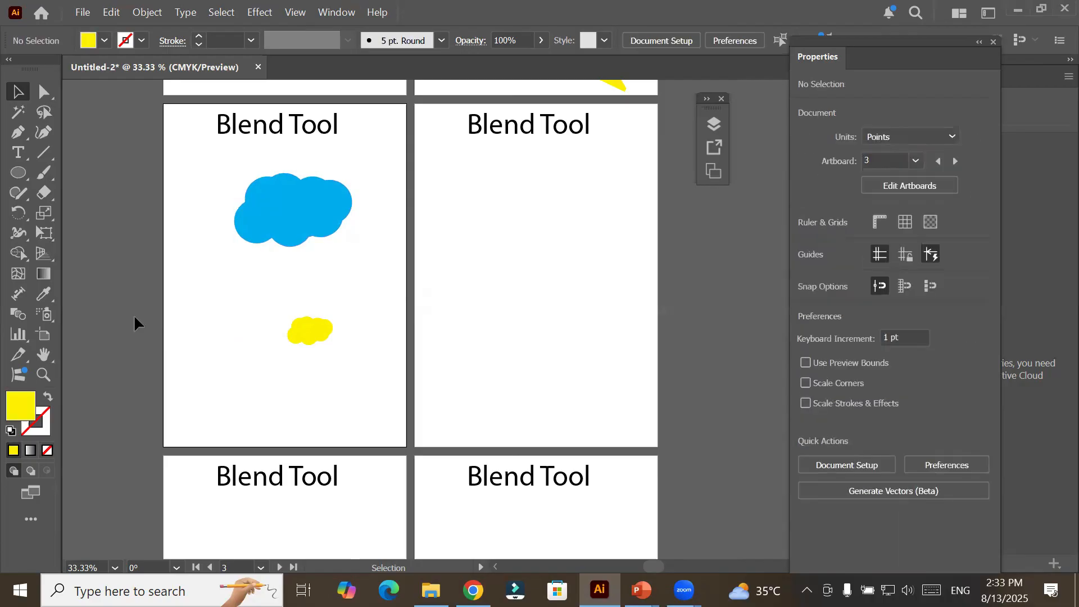
left_click(14, 315)
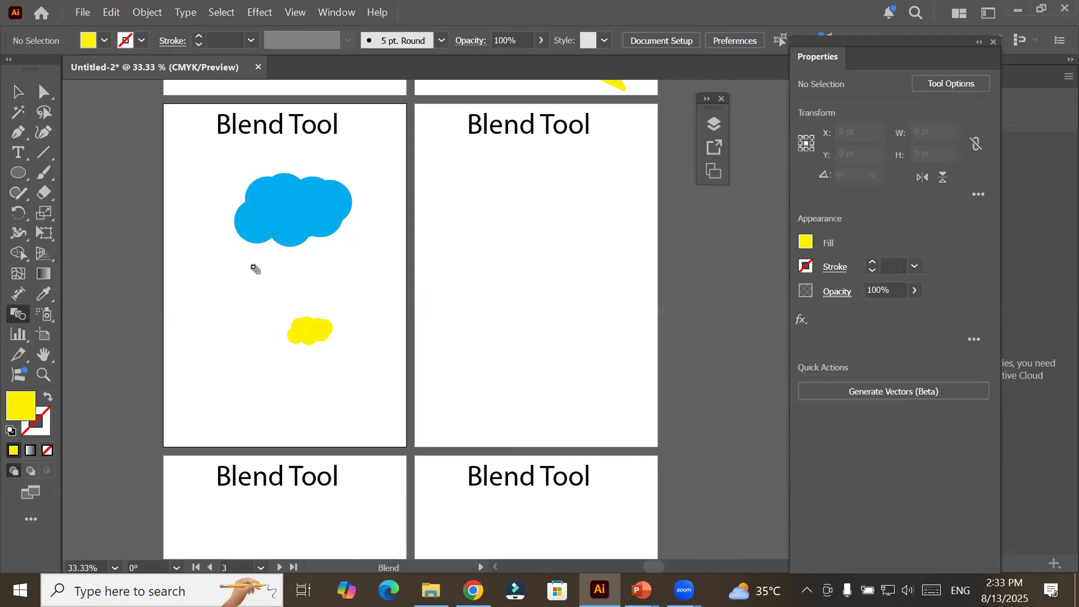
left_click(318, 328)
left_click(303, 207)
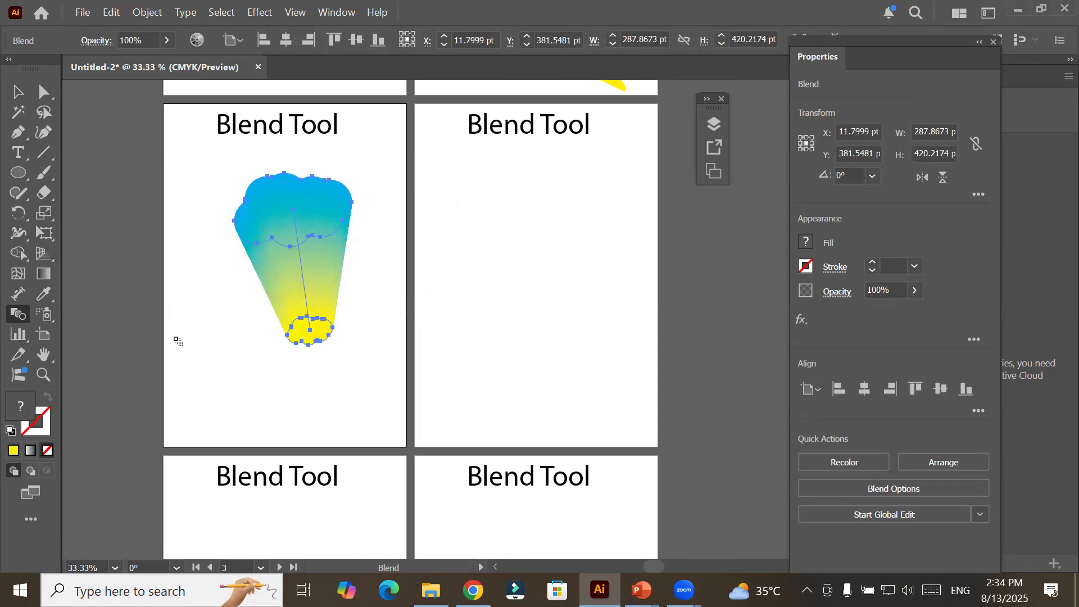
key("v")
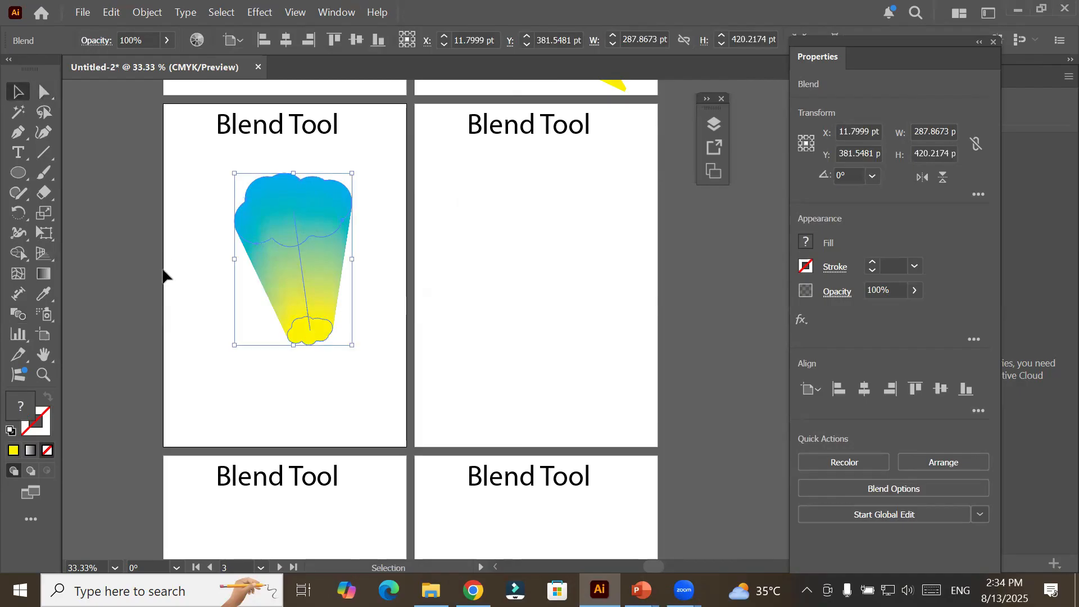
left_click(227, 381)
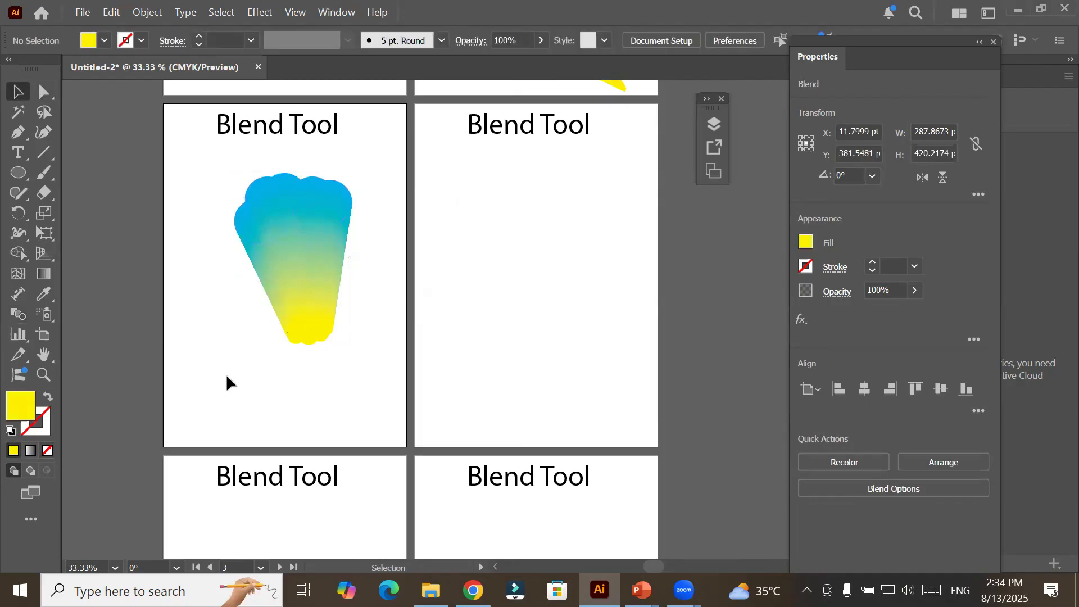
Select only the yellow cloud inside the blend and move it to the centre of the blue cloud.
left_click(44, 92)
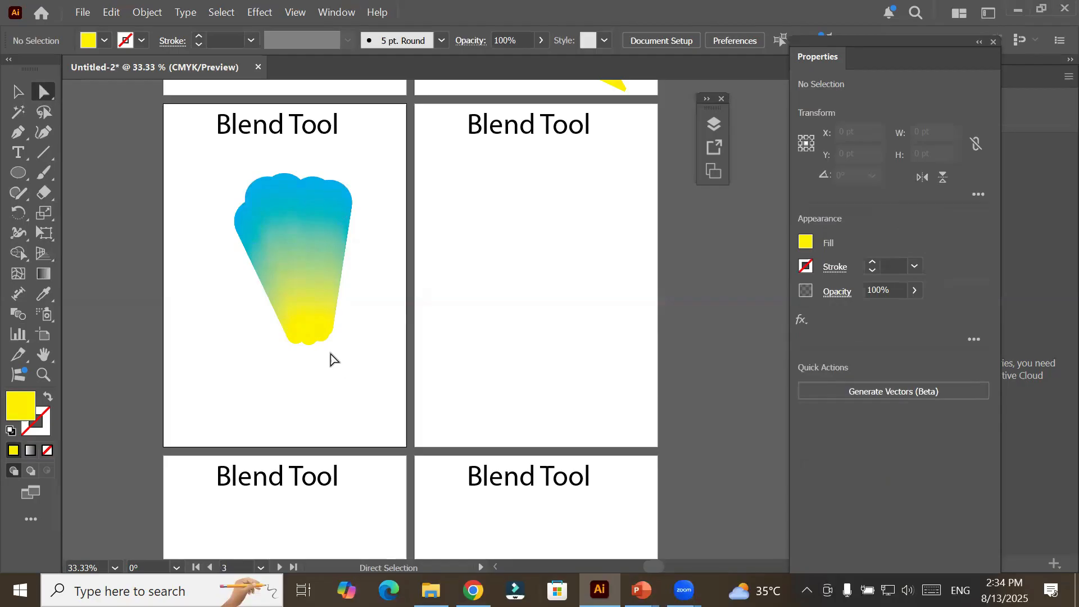
left_click(318, 339)
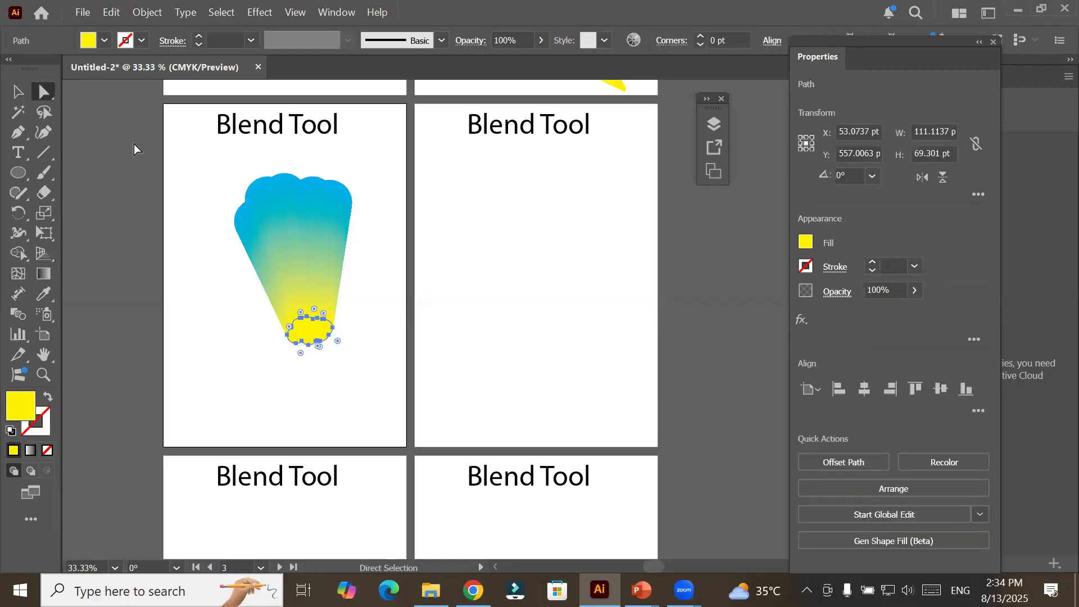
left_click(23, 95)
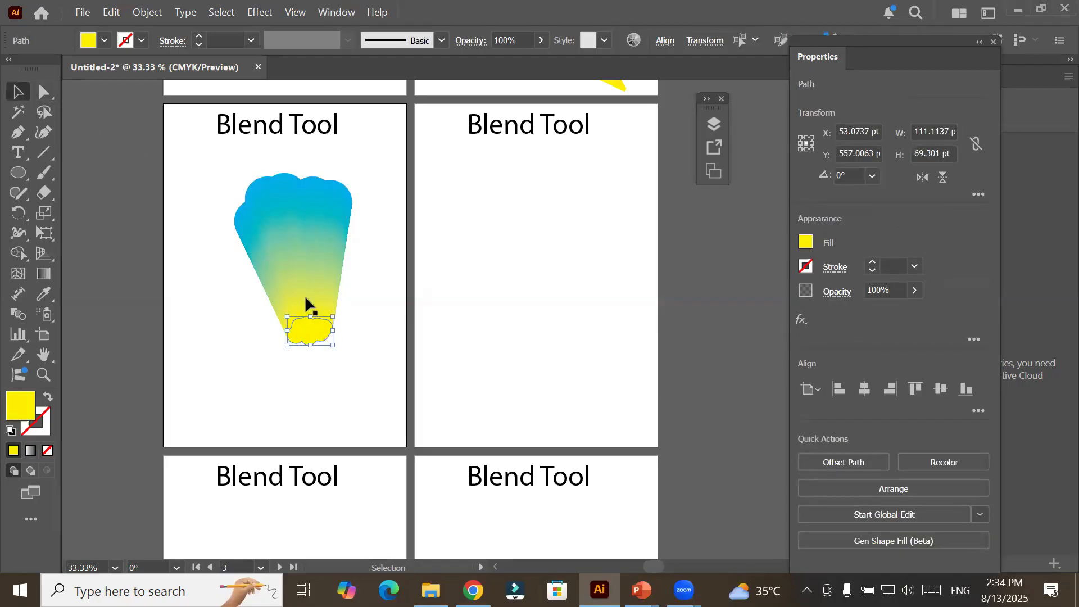
left_click_drag(309, 331, 292, 215)
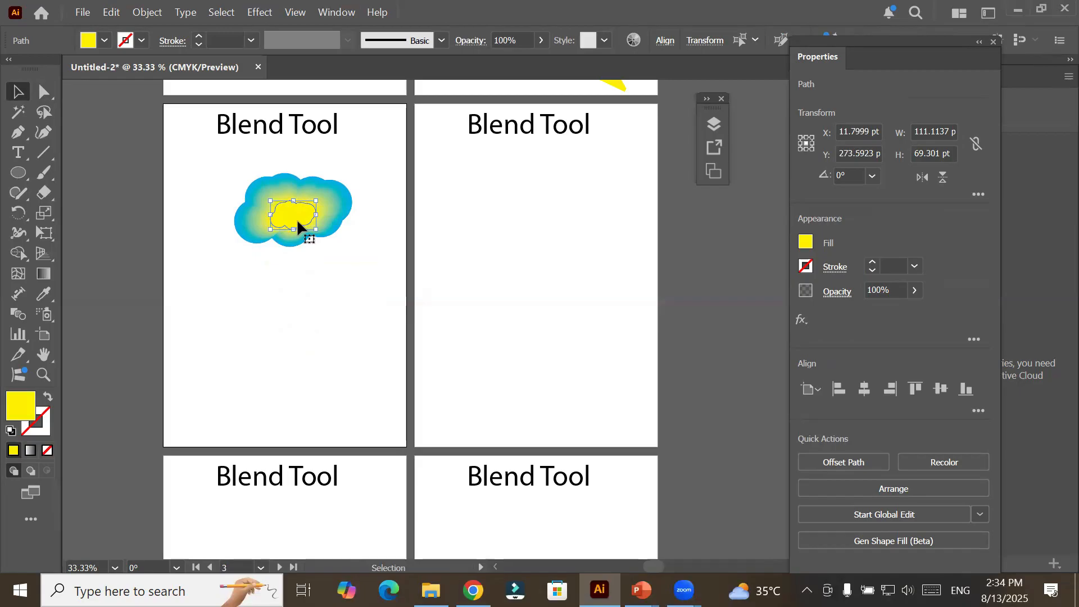
Try white, red, blue and magenta fills on the inner cloud, settle on white and deselect it.
scroll(300, 214, "up", 2)
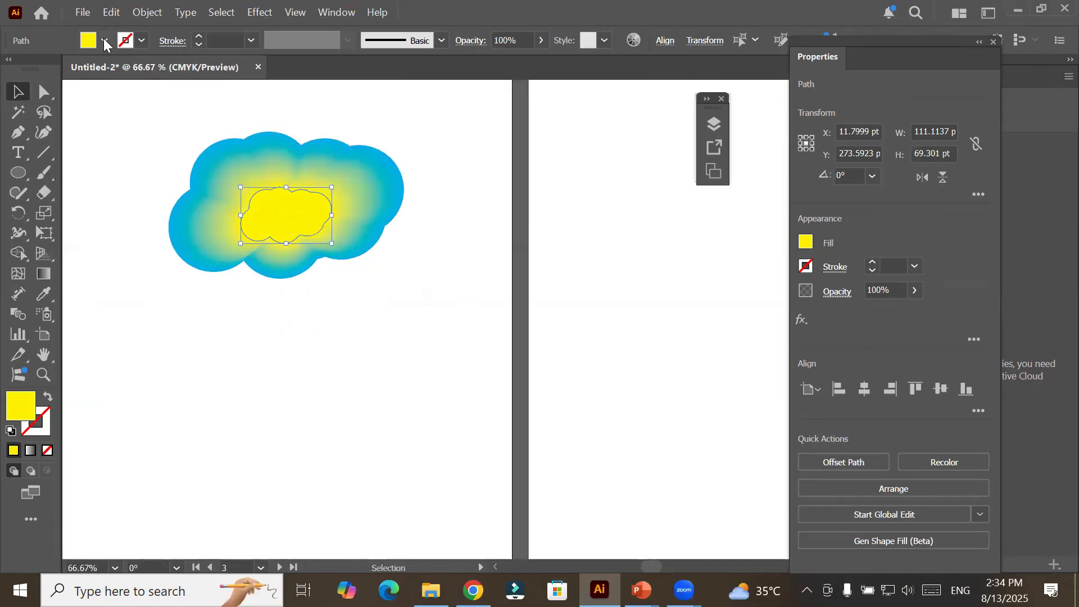
left_click(105, 43)
left_click(35, 103)
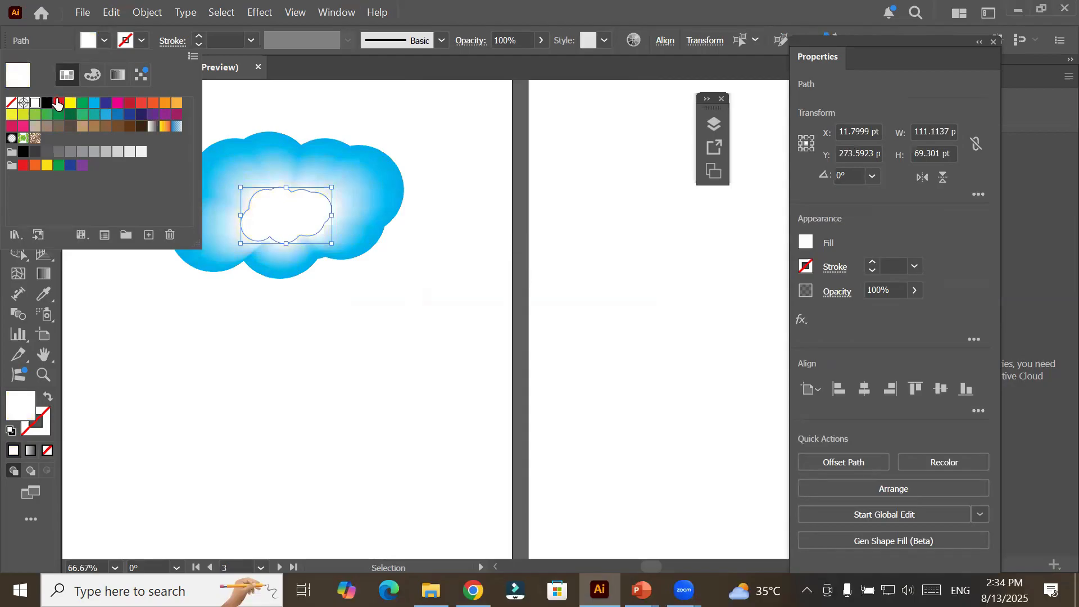
left_click(59, 104)
left_click(95, 105)
left_click(105, 107)
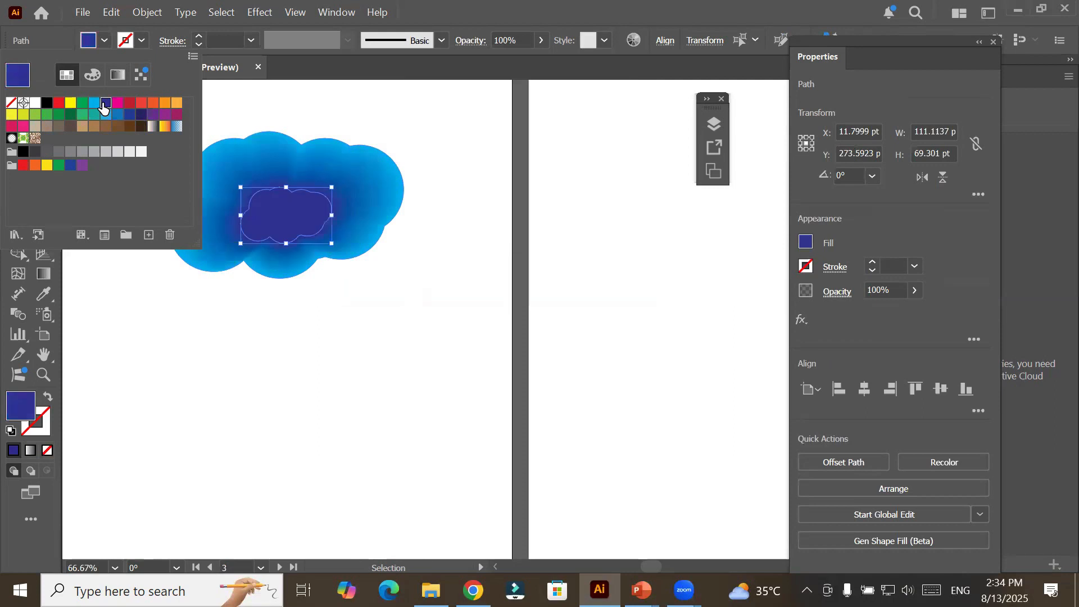
left_click(117, 104)
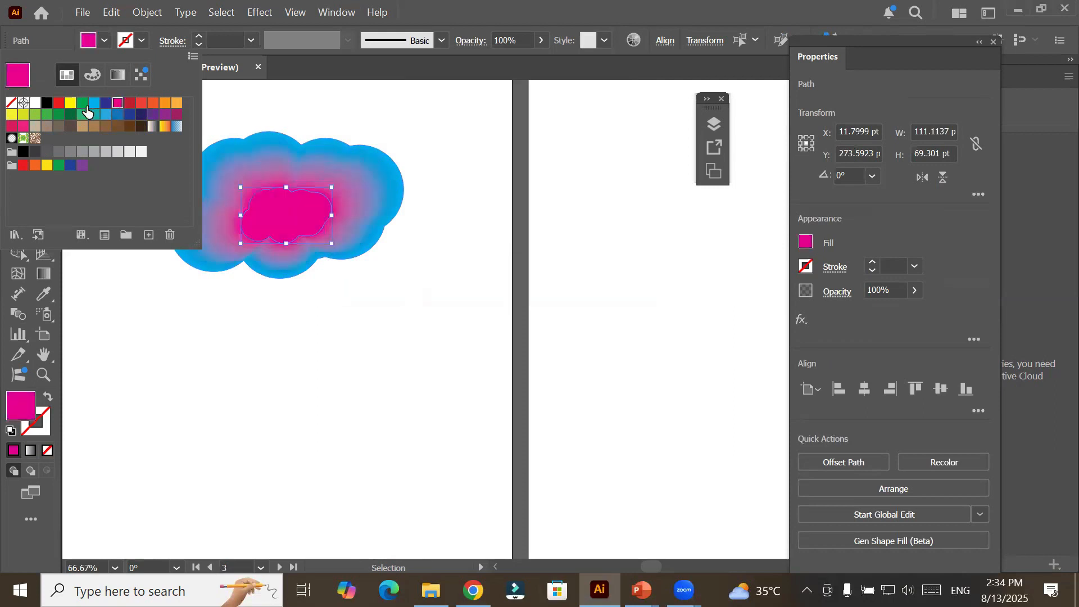
left_click(36, 104)
left_click(253, 368)
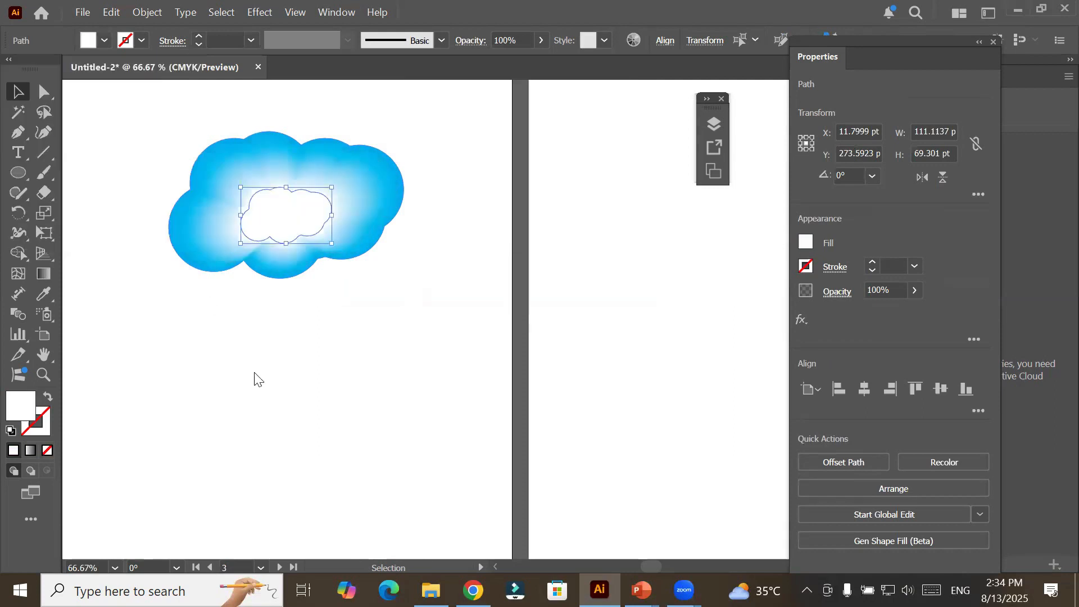
left_click(253, 369)
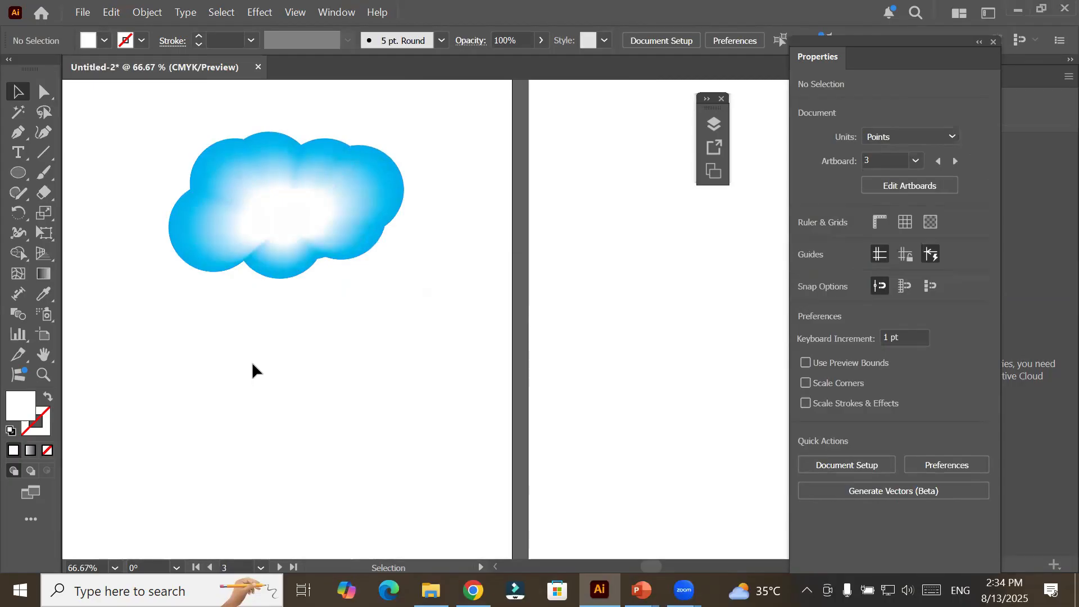
Select the cloud blend and set its blend spacing to Specified Steps with 2 steps.
left_click_drag(267, 212, 458, 315)
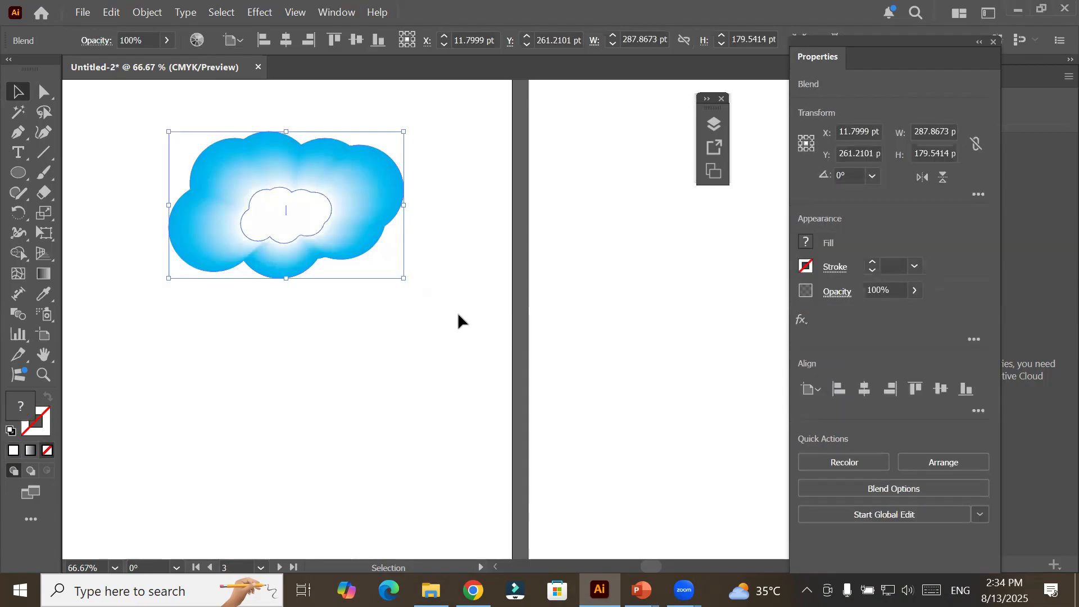
left_click(156, 13)
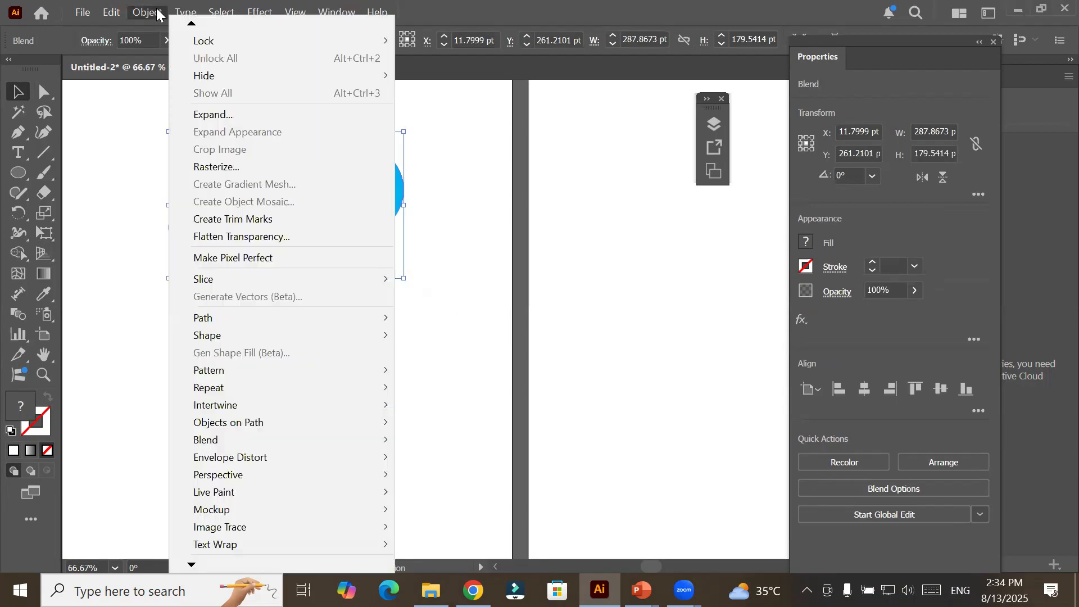
mouse_move(255, 441)
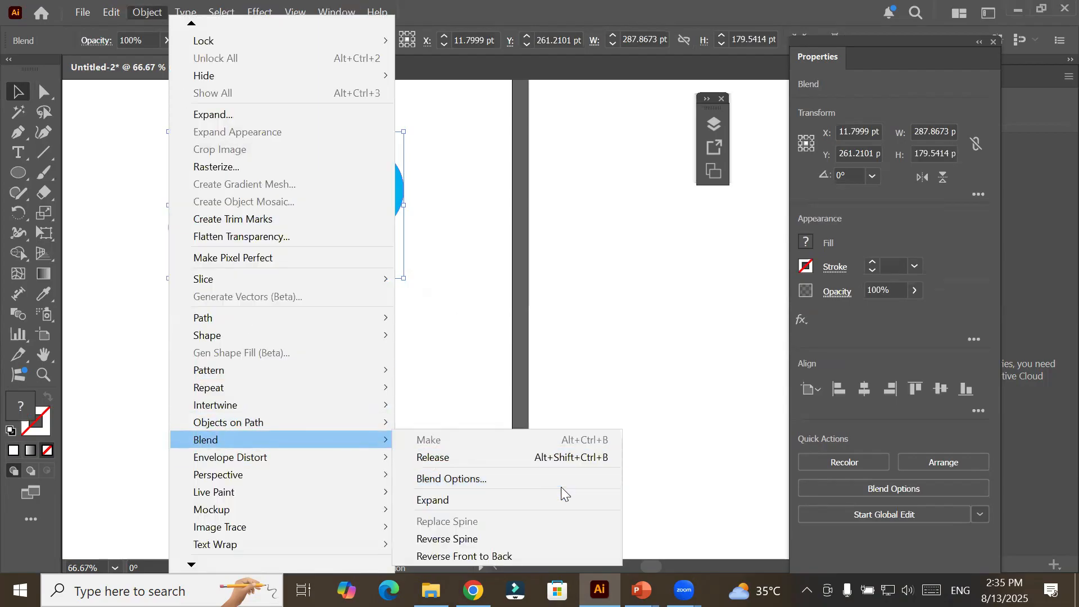
left_click(540, 480)
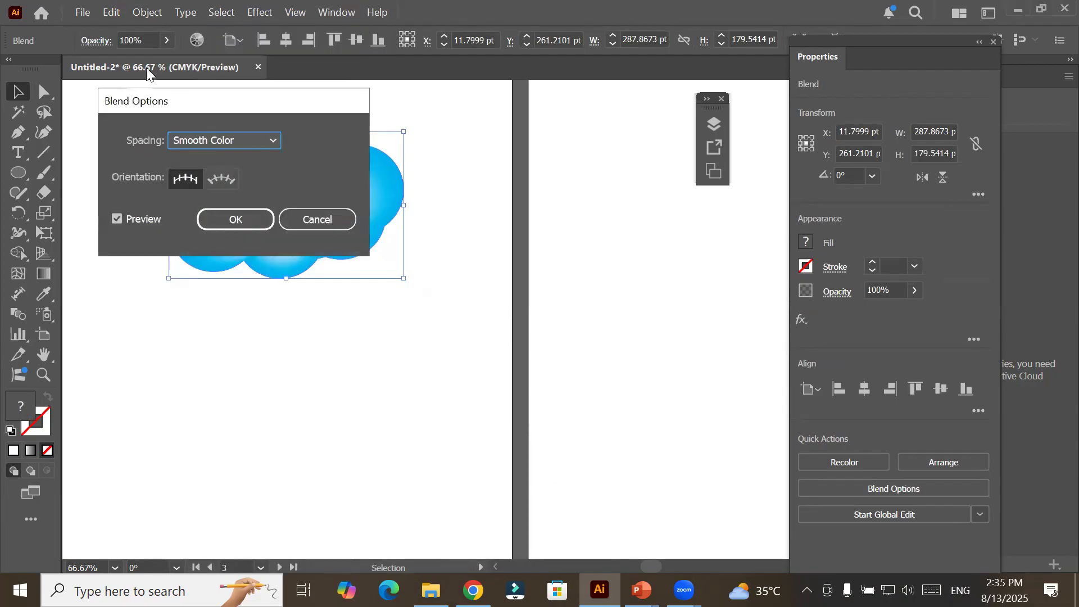
left_click_drag(188, 101, 552, 134)
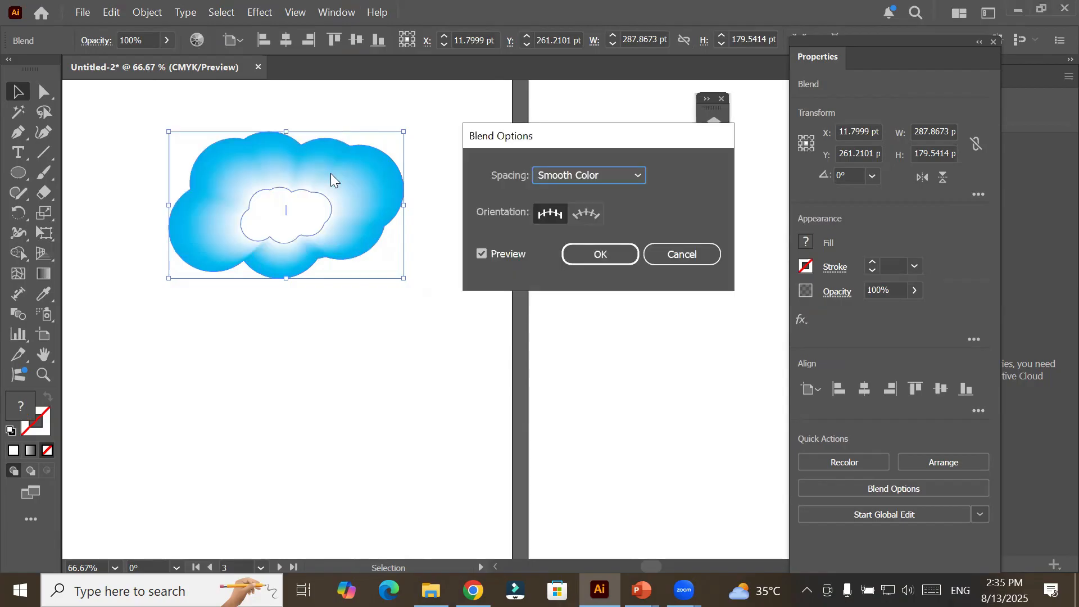
left_click(615, 176)
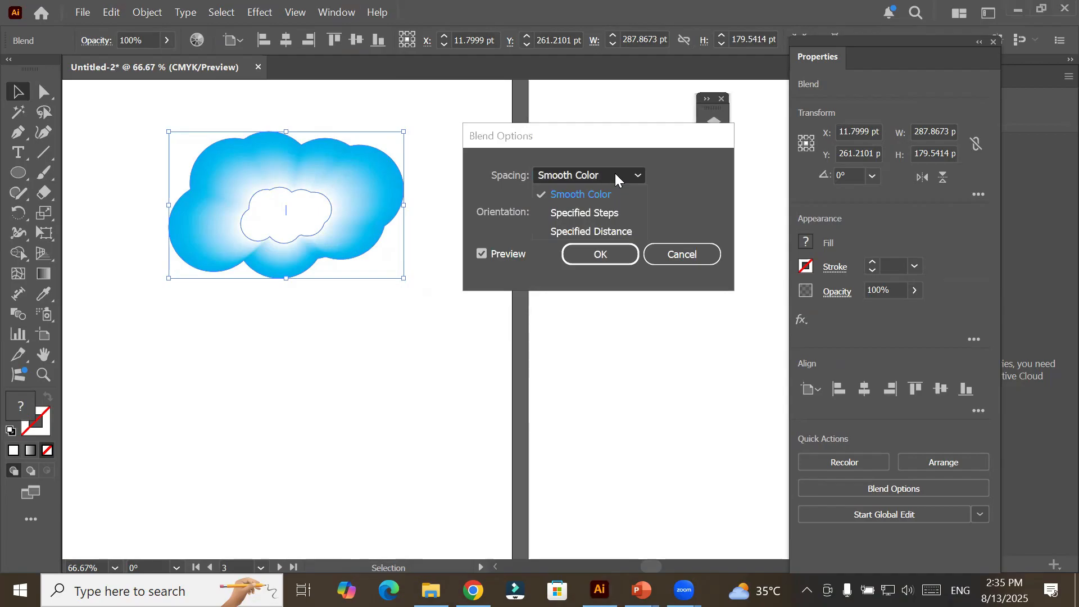
left_click(603, 211)
left_click(695, 175)
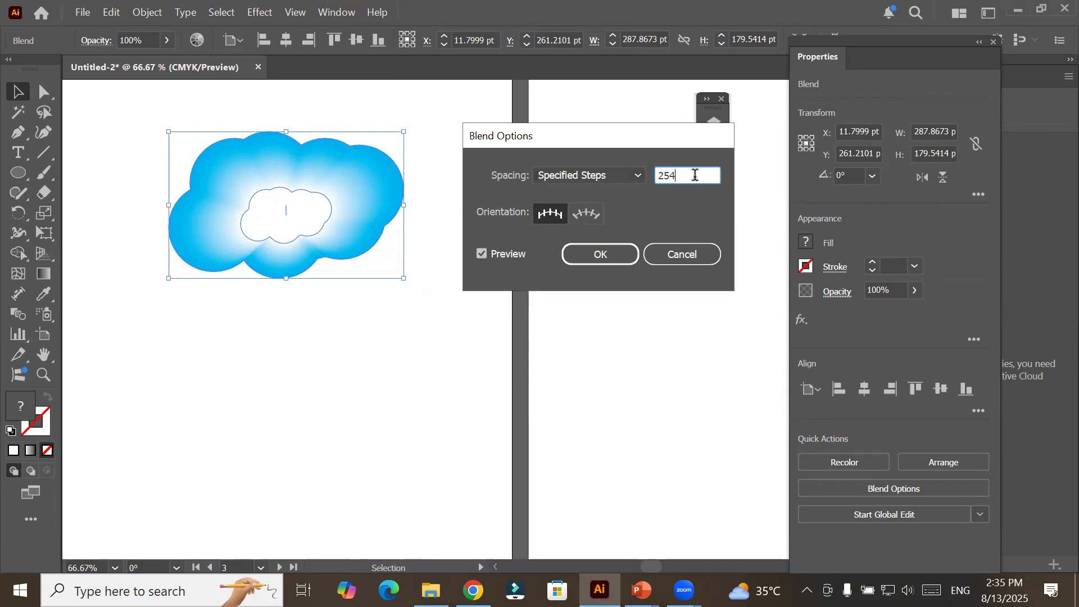
key("BackSpace")
key("BackSpace")
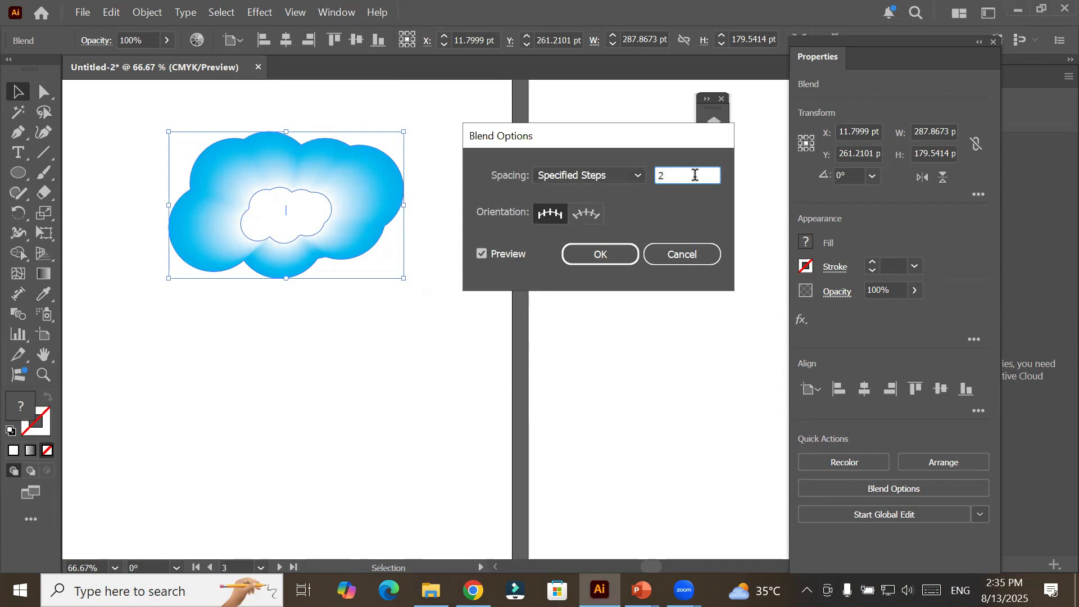
left_click(612, 252)
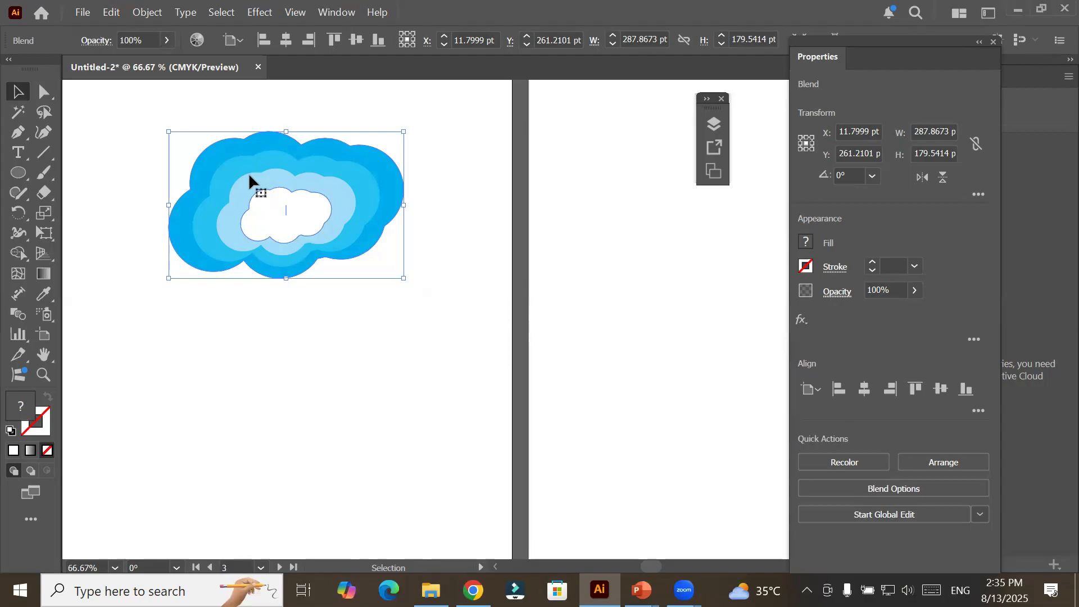
Reopen the cloud's Blend Options and preview step counts between 1 and 4, ending at 4.
left_click(148, 16)
mouse_move(286, 441)
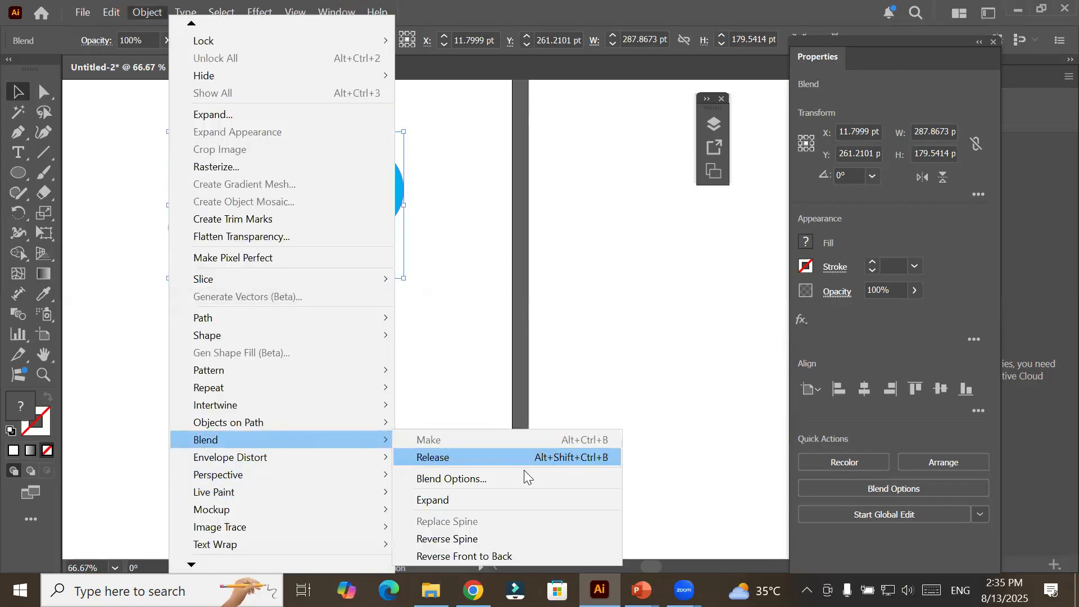
left_click(528, 476)
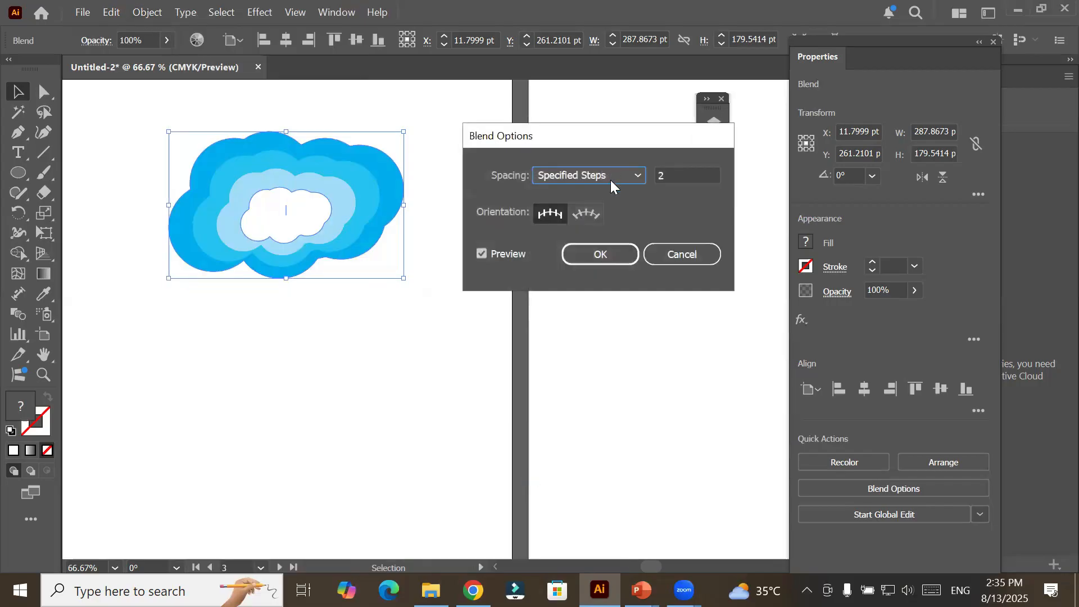
left_click(677, 175)
key("Up")
key("Up")
key("Up")
key("Up")
key("Up")
key("Up")
key("Up")
key("Up")
key("Up")
key("Up")
key("Up")
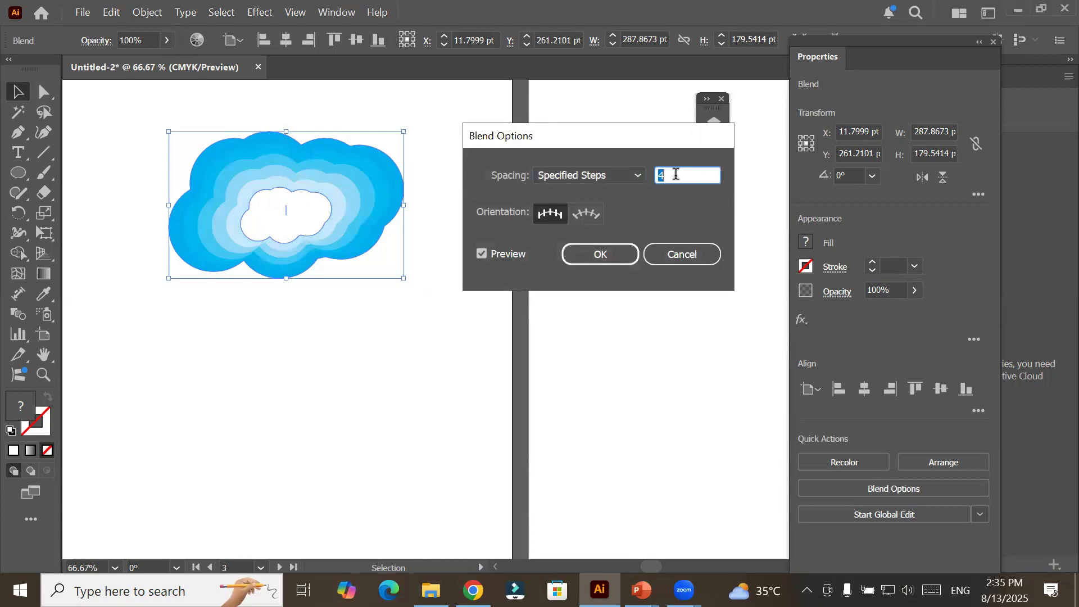
key("Down")
key("Down")
key("Down")
key("Down")
key("Down")
key("Down")
key("Down")
key("Down")
key("Down")
key("Down")
key("Down")
key("Down")
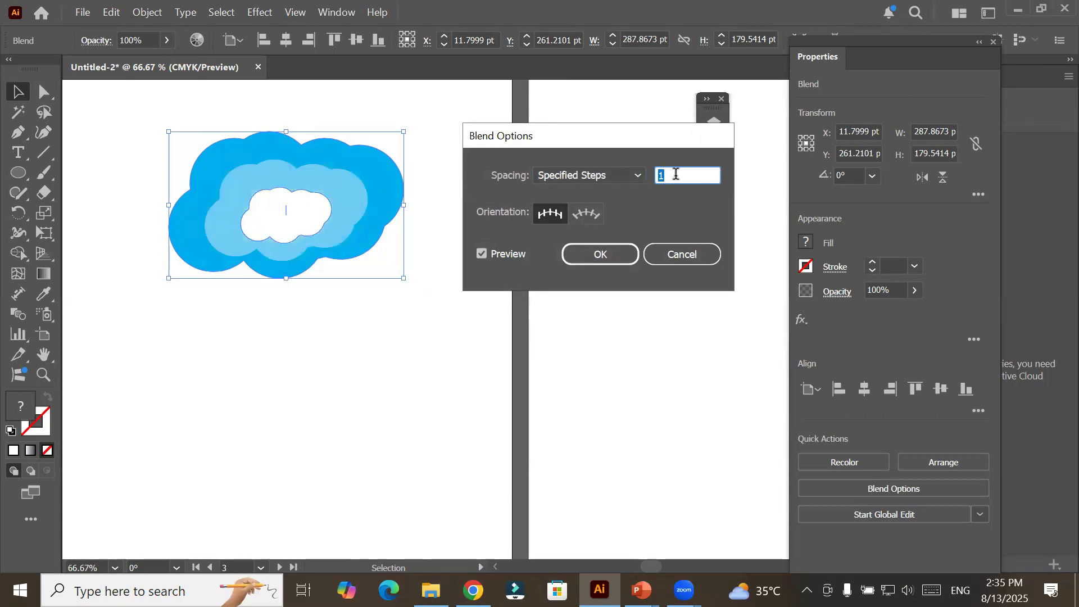
key("Up")
key("Up")
key("Up")
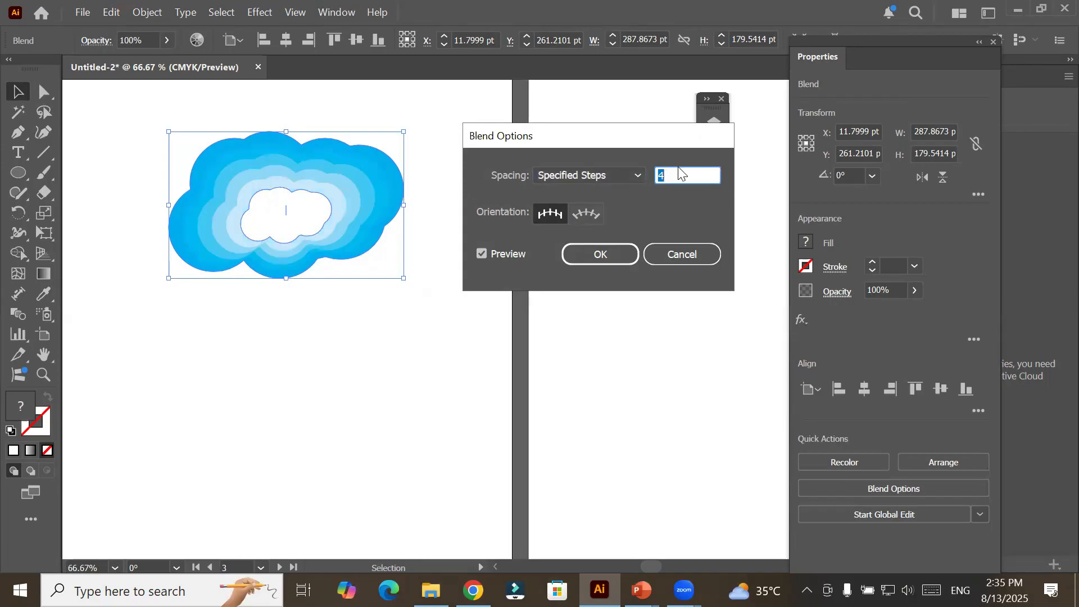
Preview 500 to 529 specified steps on the cloud blend and raise the count to 1000.
type("5")
type("00")
key("Up")
key("Up")
key("Up")
key("Up")
key("Up")
key("Up")
key("Up")
key("Up")
key("Up")
key("Up")
key("Up")
key("Up")
key("Up")
key("Up")
key("Up")
key("Up")
key("Up")
key("Up")
key("Up")
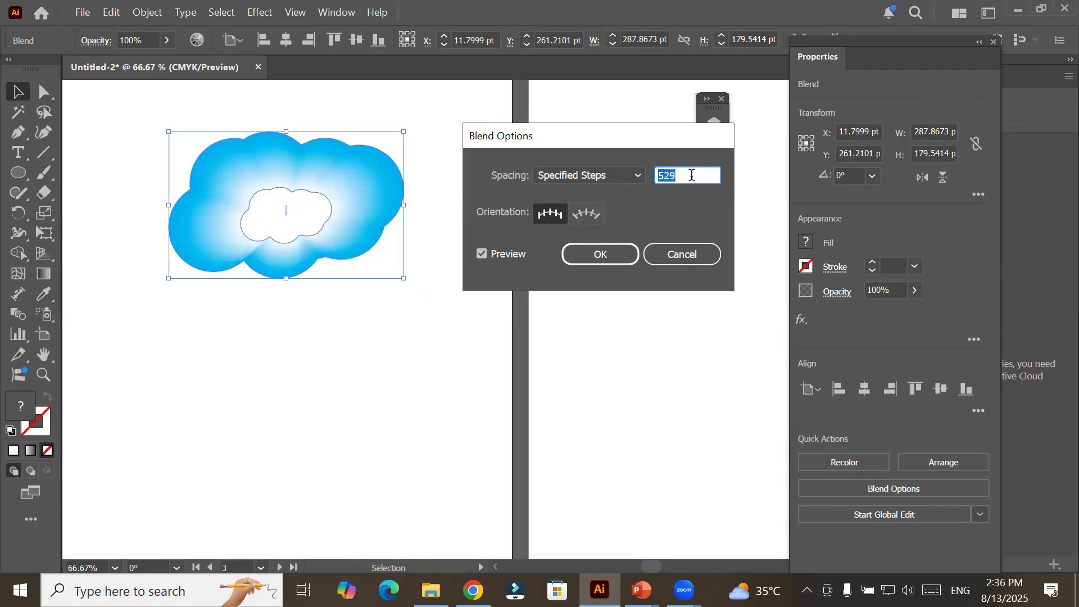
type("999")
key("Up")
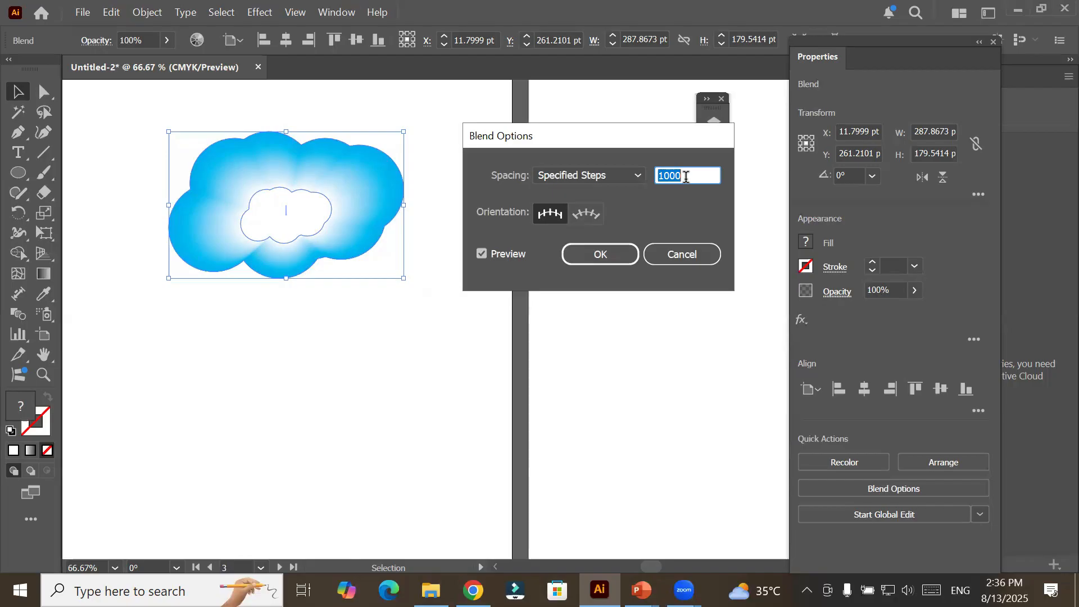
Apply the 1000-step setting to the cloud blend and make two copies of the cloud below it.
left_click(616, 256)
left_click(263, 400)
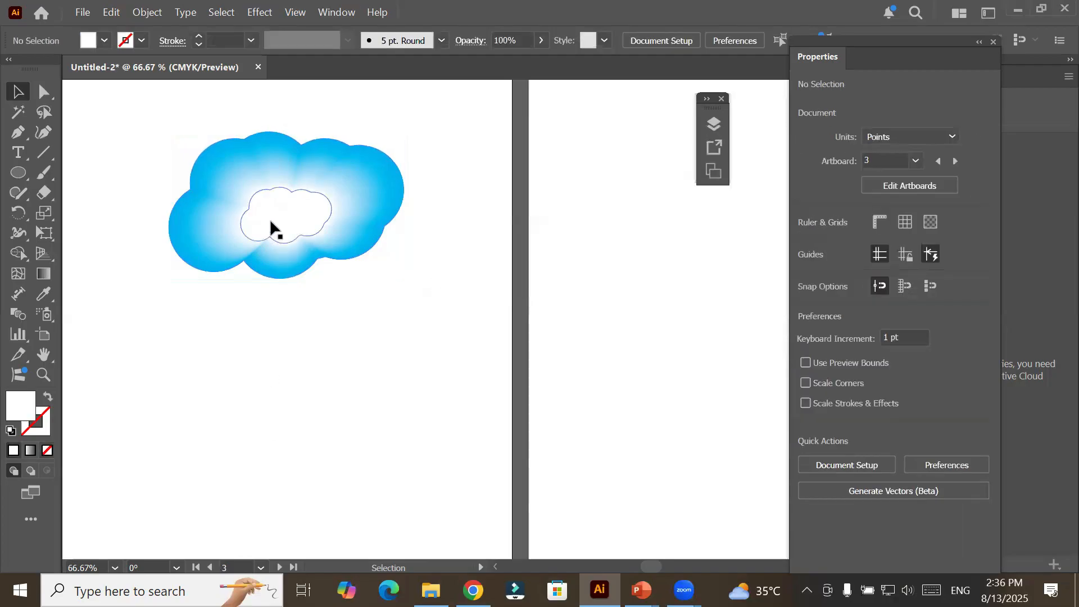
left_click_drag(270, 225, 181, 373)
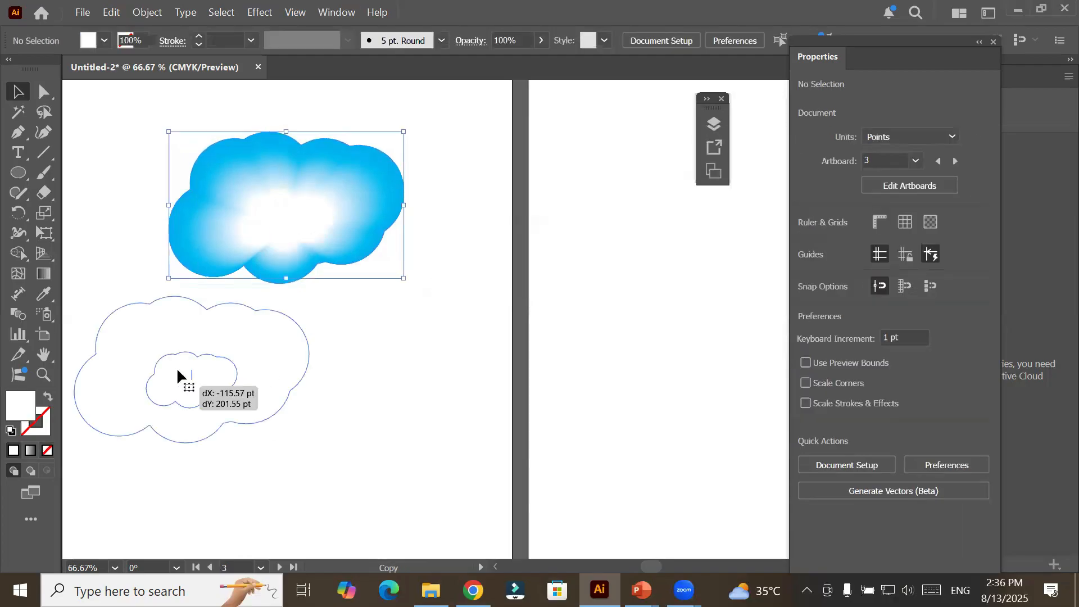
left_click_drag(255, 386, 505, 364)
scroll(506, 368, "down", 2)
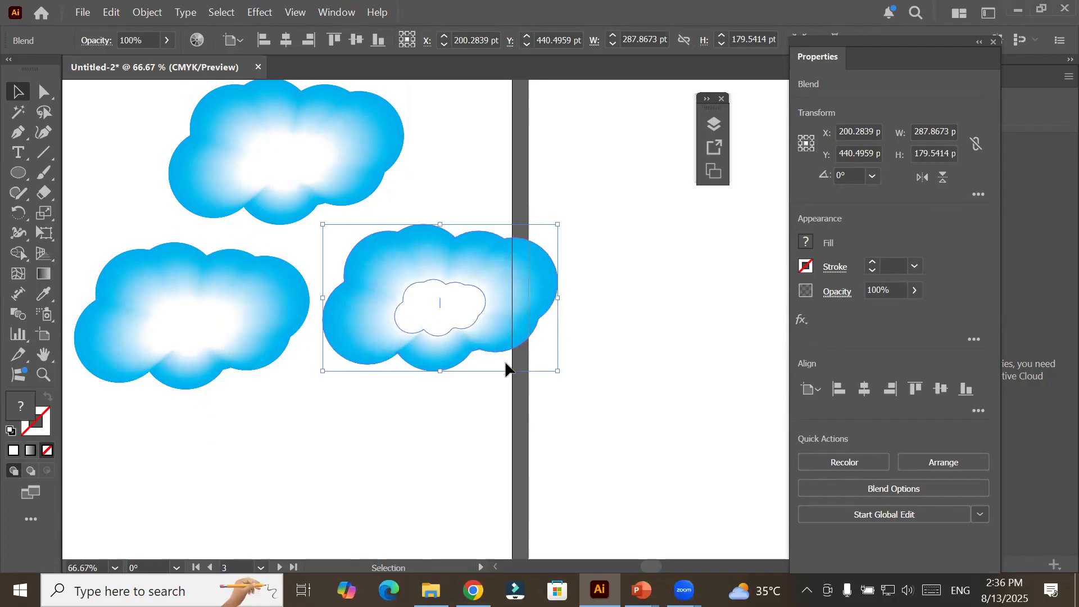
Spread the two cloud copies over Artboard 3, one near the lower right corner and one at the left edge, and deselect.
scroll(506, 368, "down", 2)
left_click_drag(494, 345, 445, 450)
left_click_drag(339, 326, 321, 331)
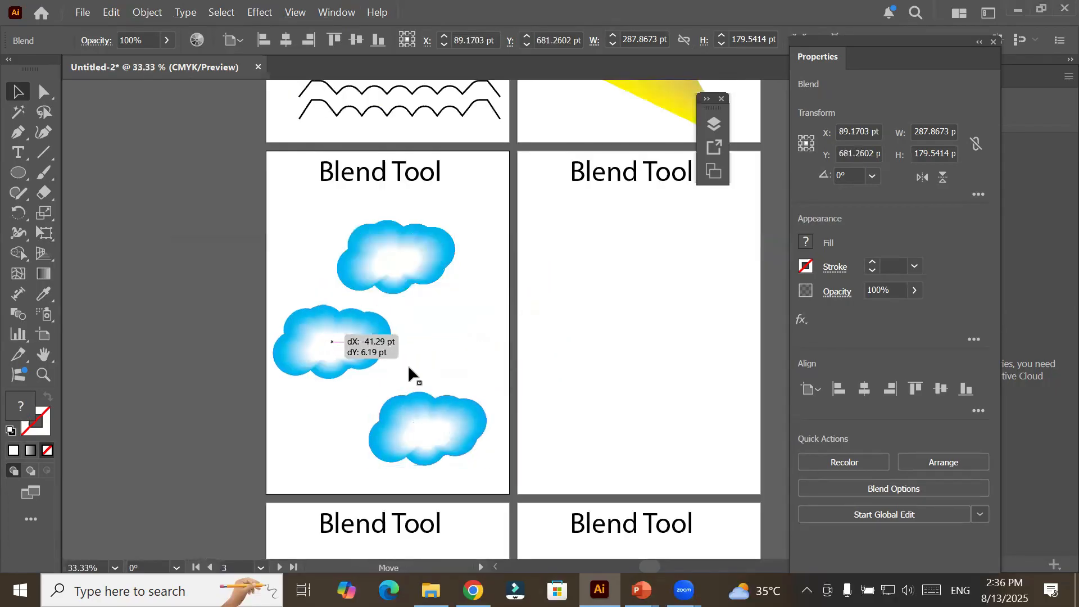
left_click(579, 323)
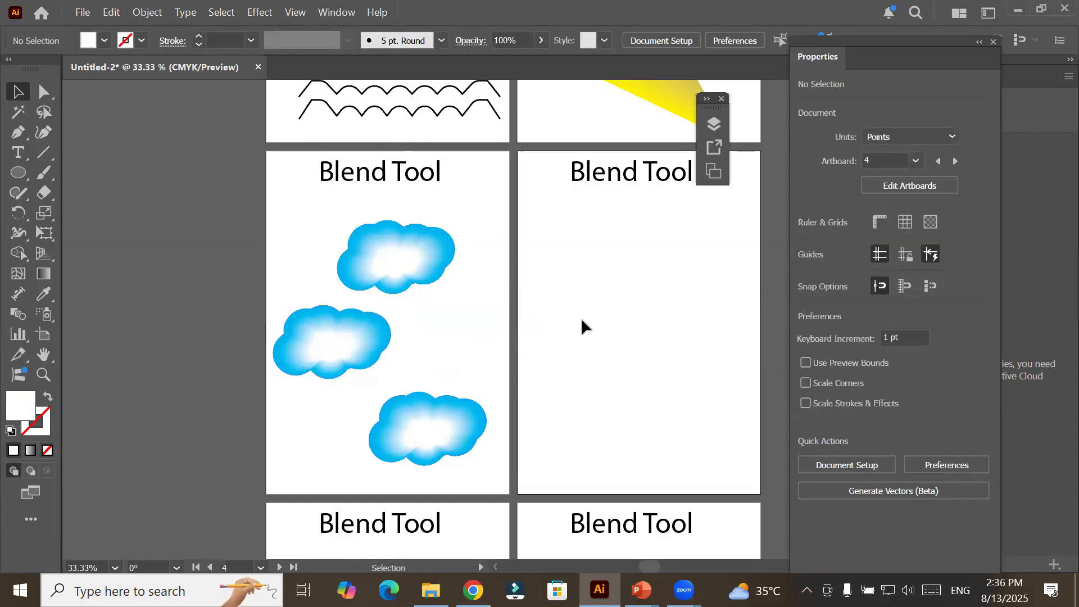
Draw an arc about 245 by 249 pt with the Arc tool on Artboard 4 and position it below the title.
left_click_drag(691, 319, 448, 298)
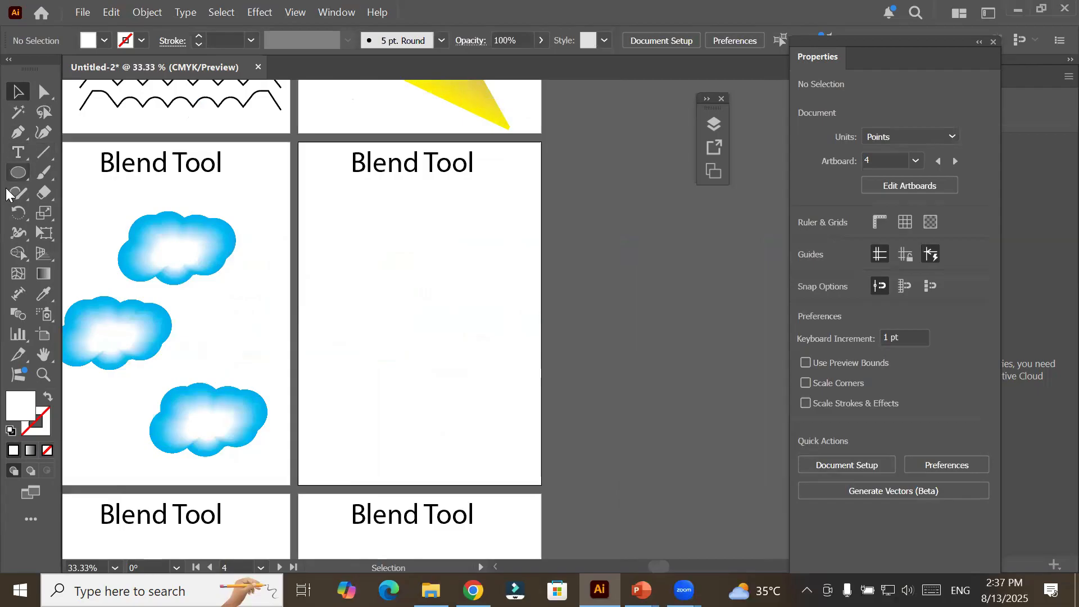
left_click(20, 177)
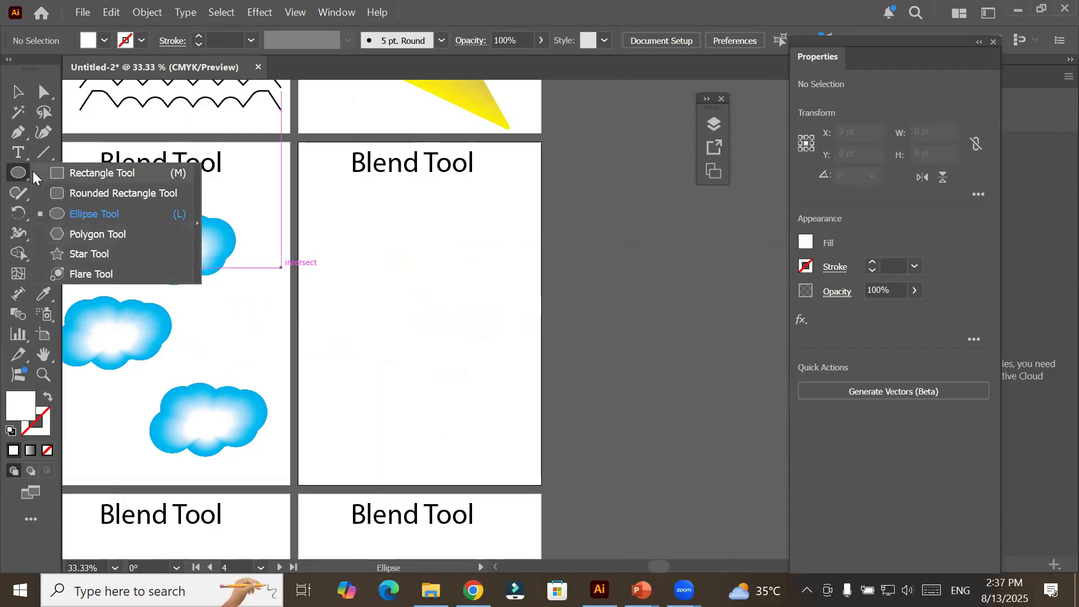
left_click(40, 152)
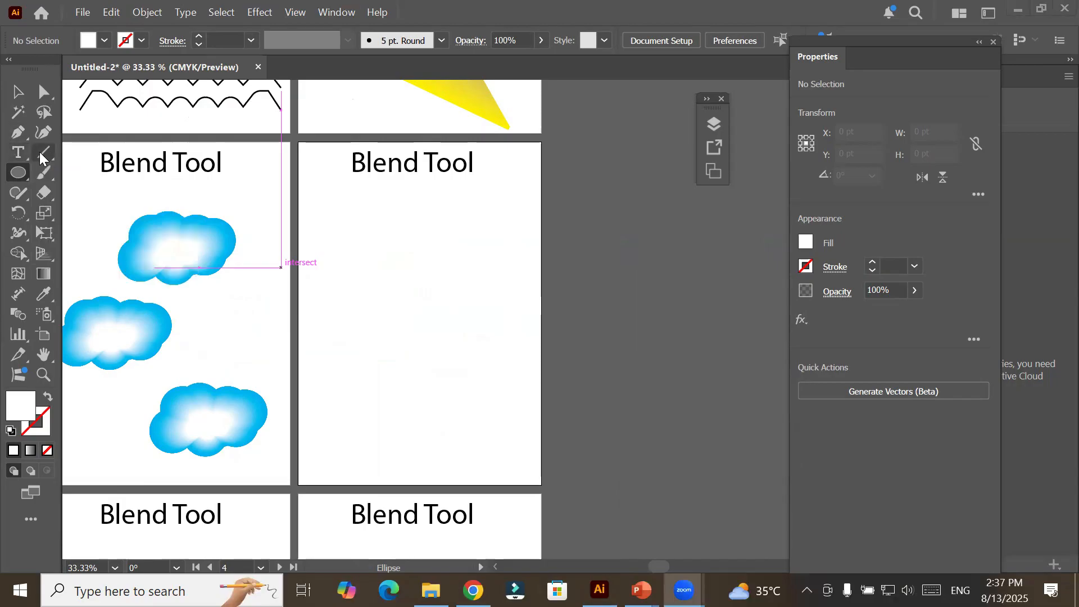
left_click(41, 155)
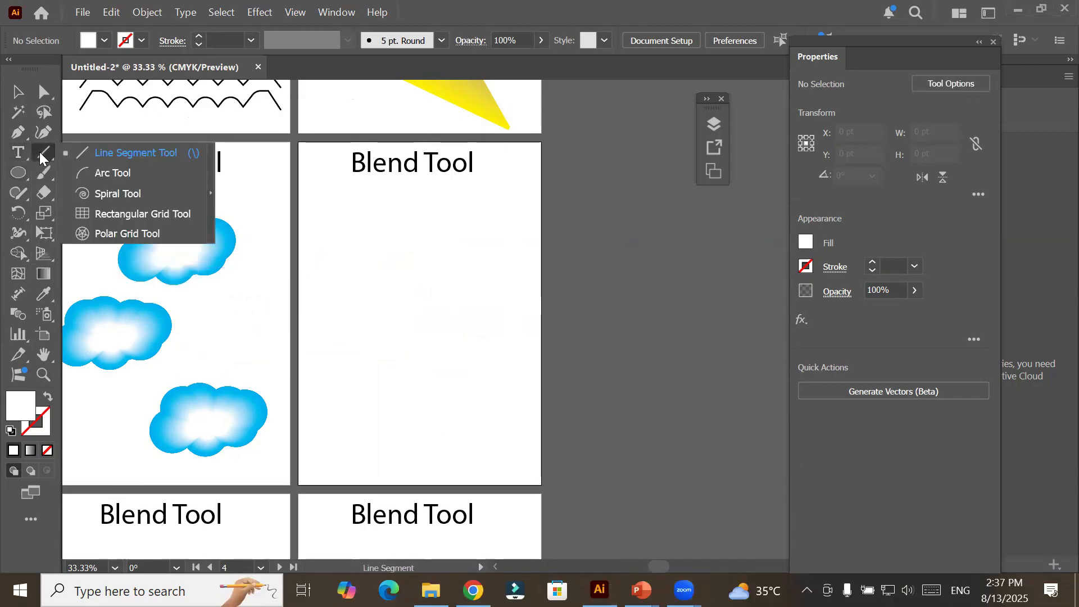
left_click(128, 175)
left_click_drag(353, 253, 453, 150)
key("v")
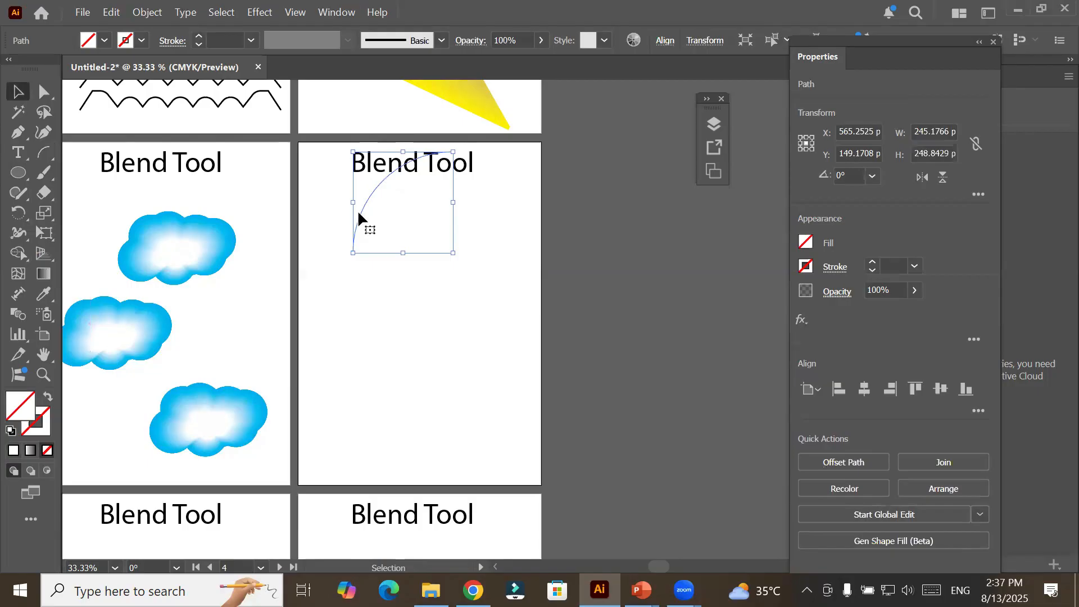
left_click_drag(358, 213, 334, 274)
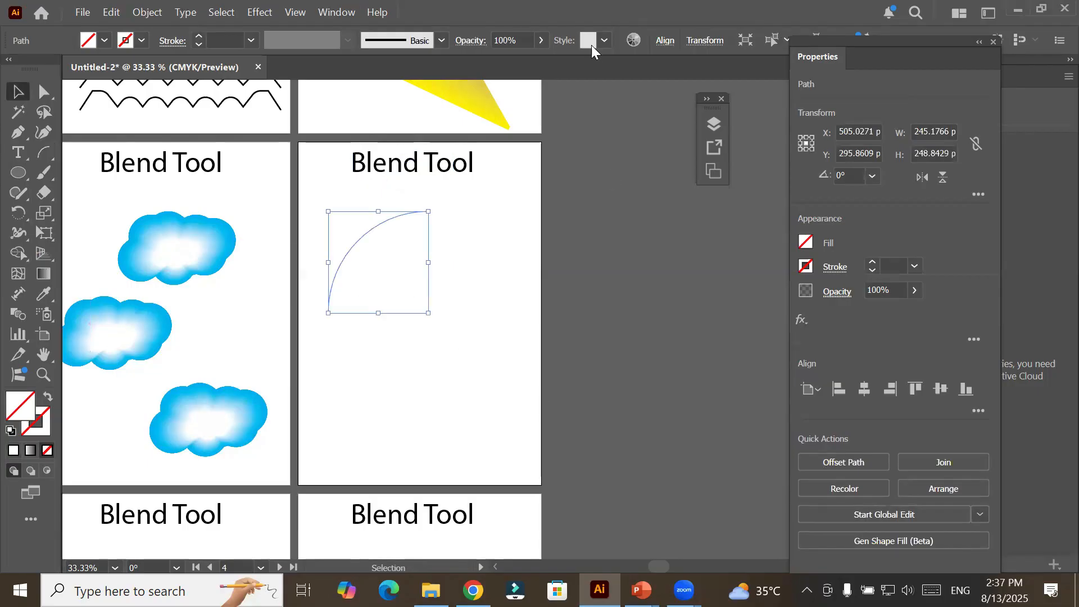
Give the arc a 6 pt brown stroke and deselect it.
left_click(198, 35)
left_click(198, 35)
left_click(197, 35)
left_click(198, 35)
left_click(198, 35)
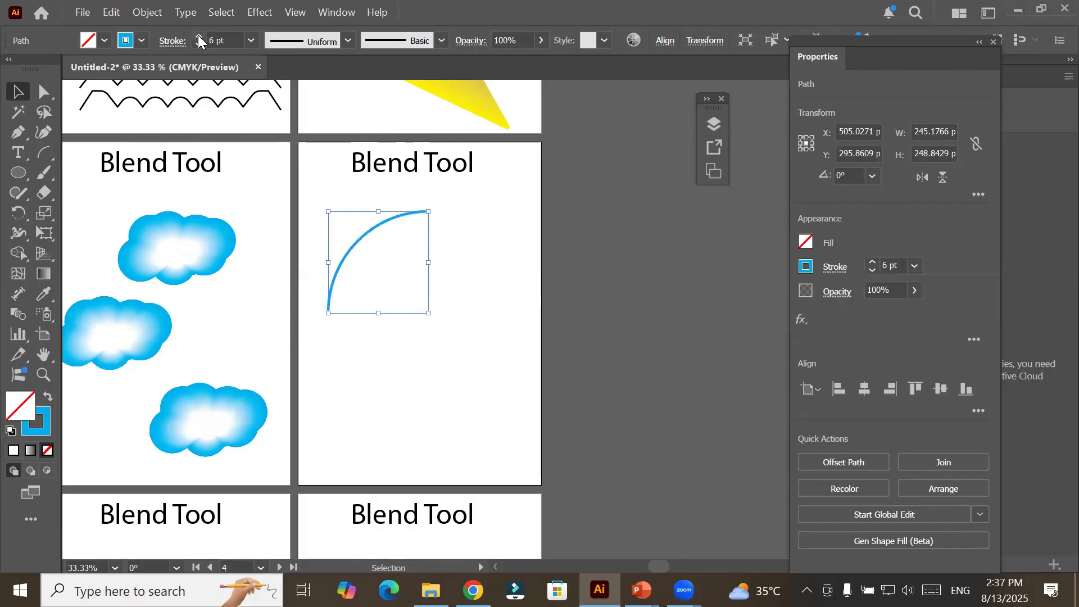
left_click(127, 41)
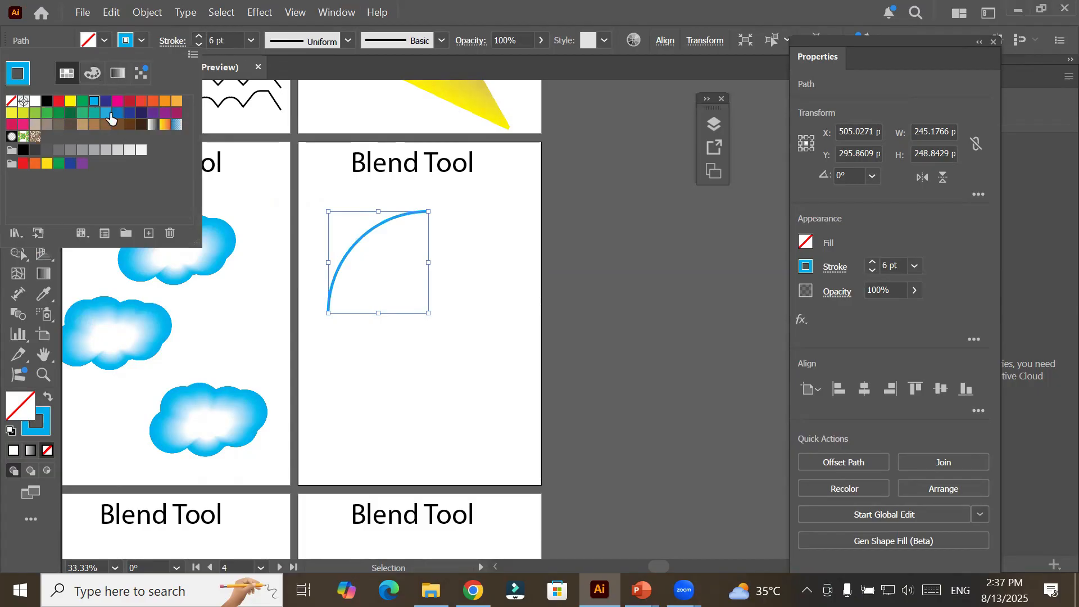
left_click(94, 125)
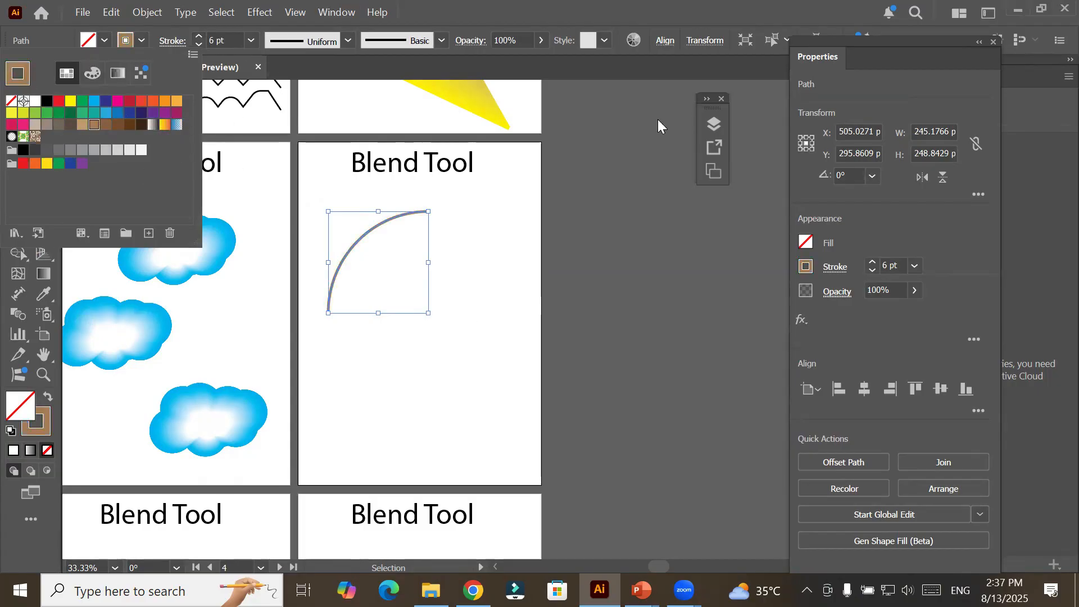
left_click(453, 261)
Copy the arc to its right, flip the copy horizontally and bring the two arcs together as a half circle.
left_click_drag(347, 245, 445, 239)
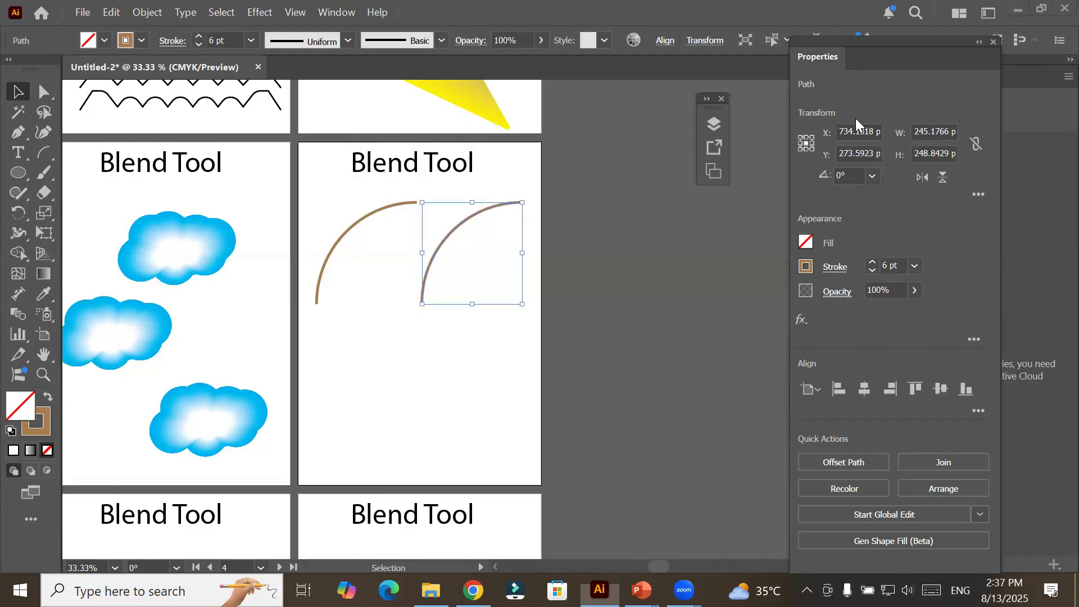
left_click(923, 178)
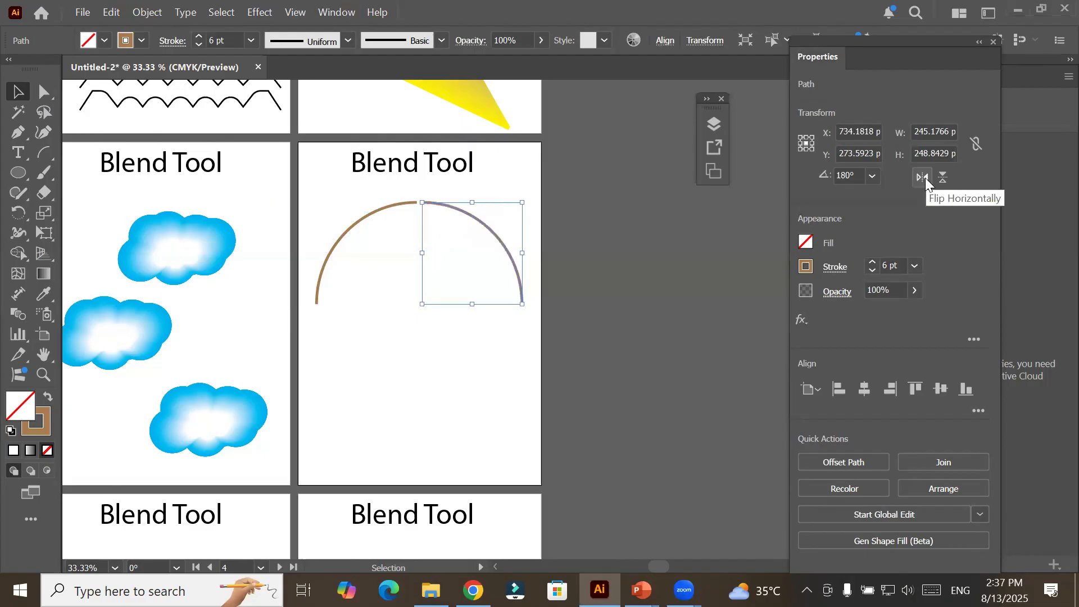
left_click(370, 397)
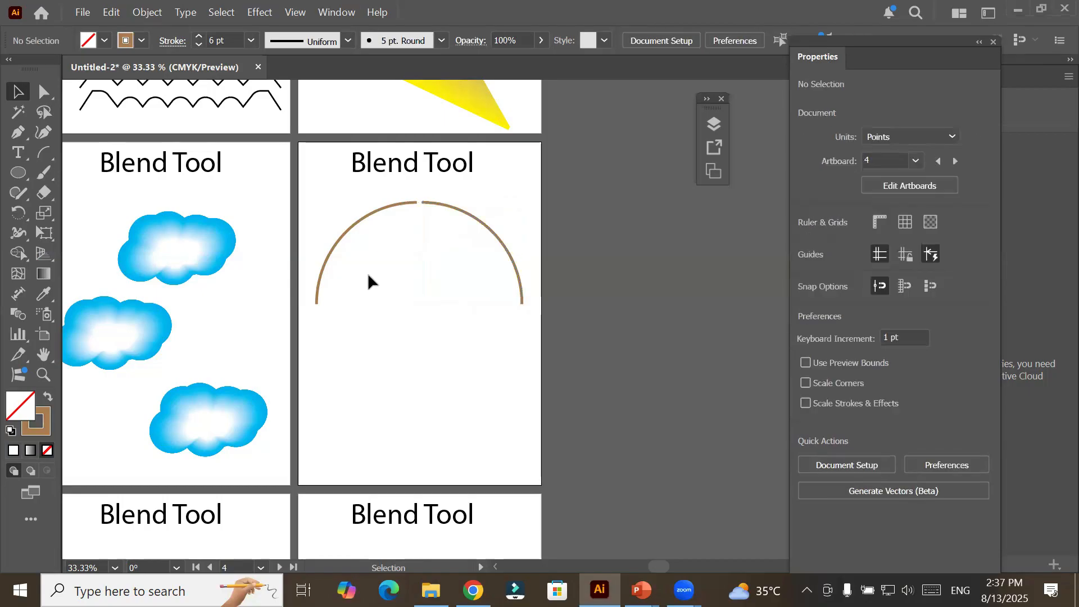
mouse_move(346, 230)
left_mouse_down()
mouse_move(327, 230)
mouse_move(355, 228)
left_mouse_up()
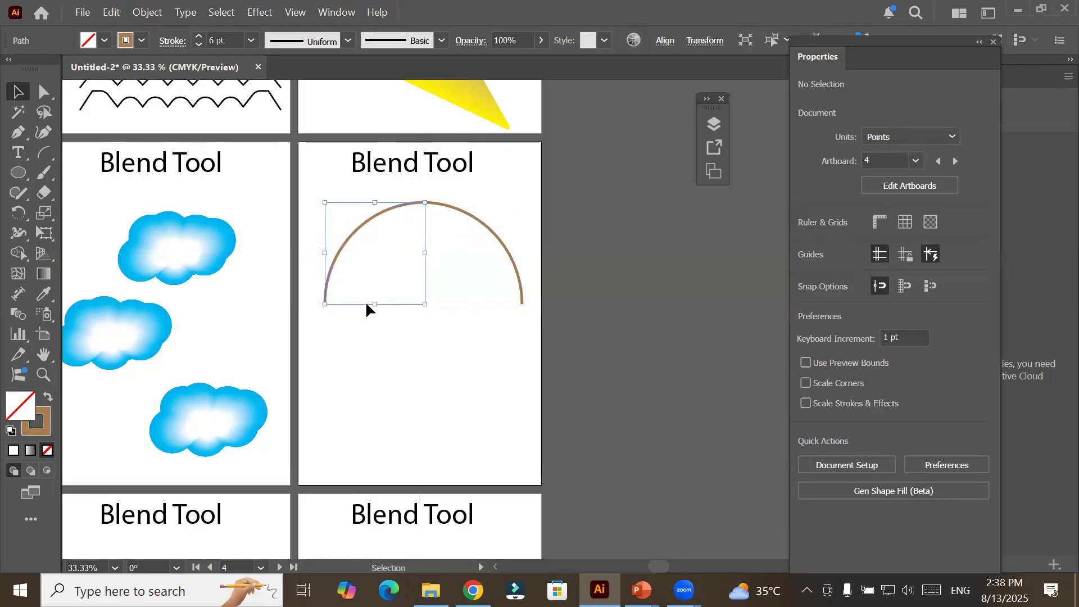
left_click(406, 395)
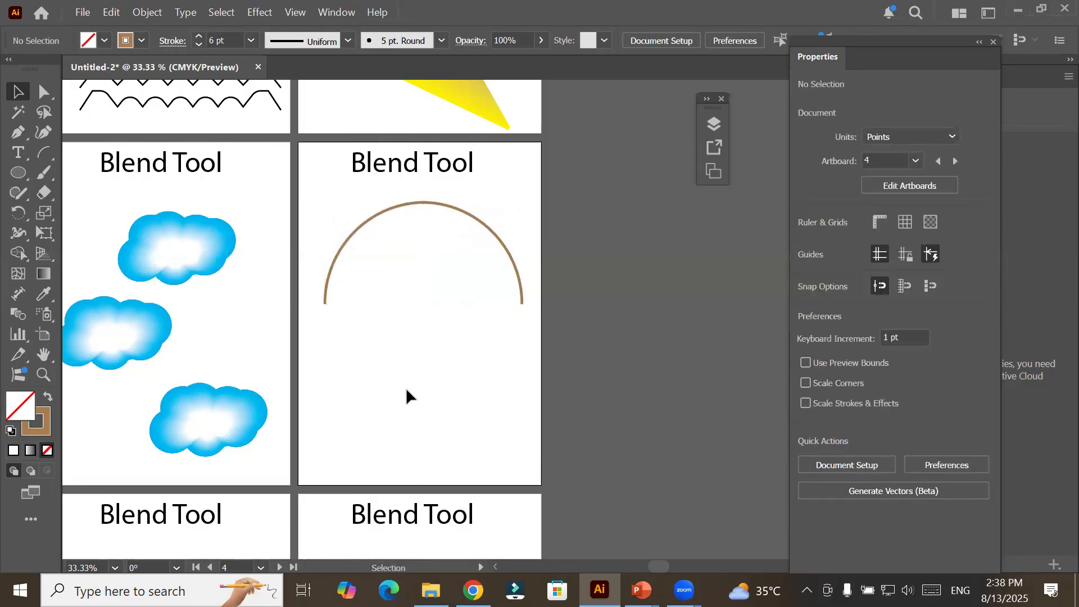
Change the right arc's stroke colour to yellow and the left arc's to black, and deselect.
left_click(493, 229)
left_click(143, 42)
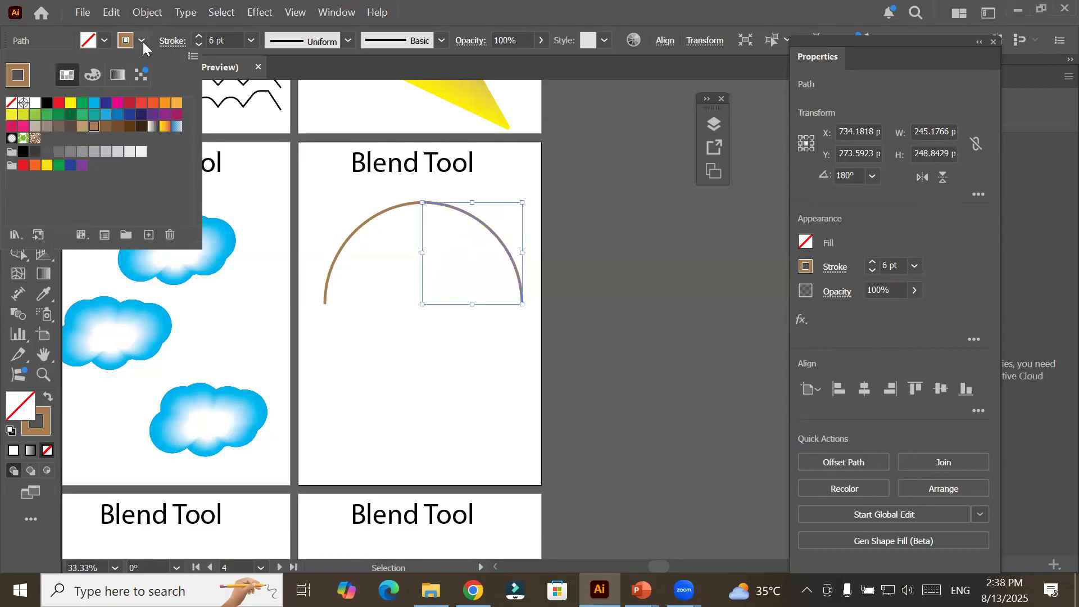
left_click(70, 104)
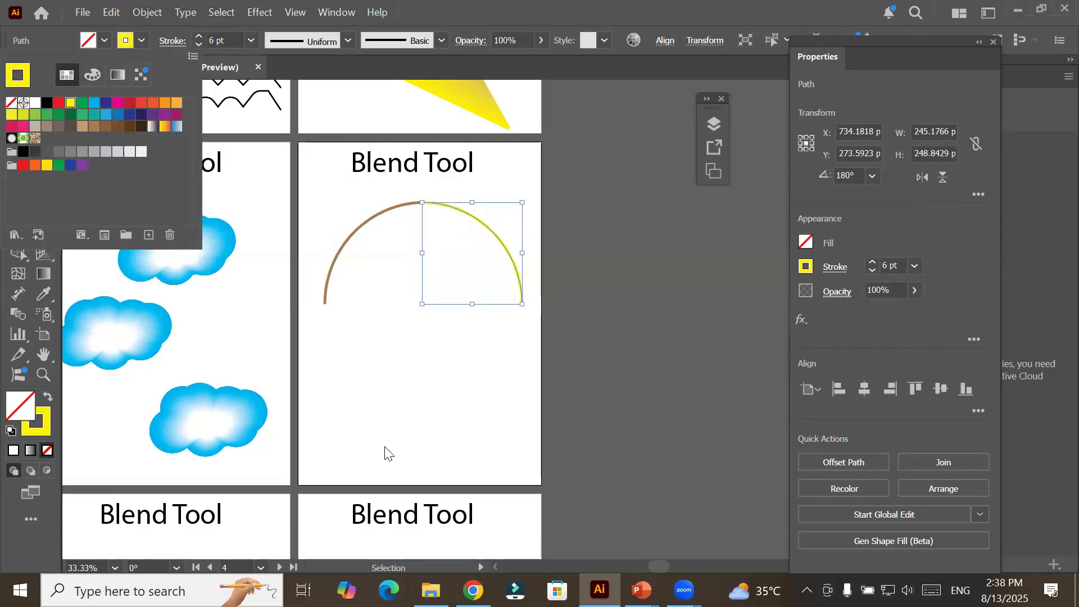
key("Escape")
left_click(347, 251)
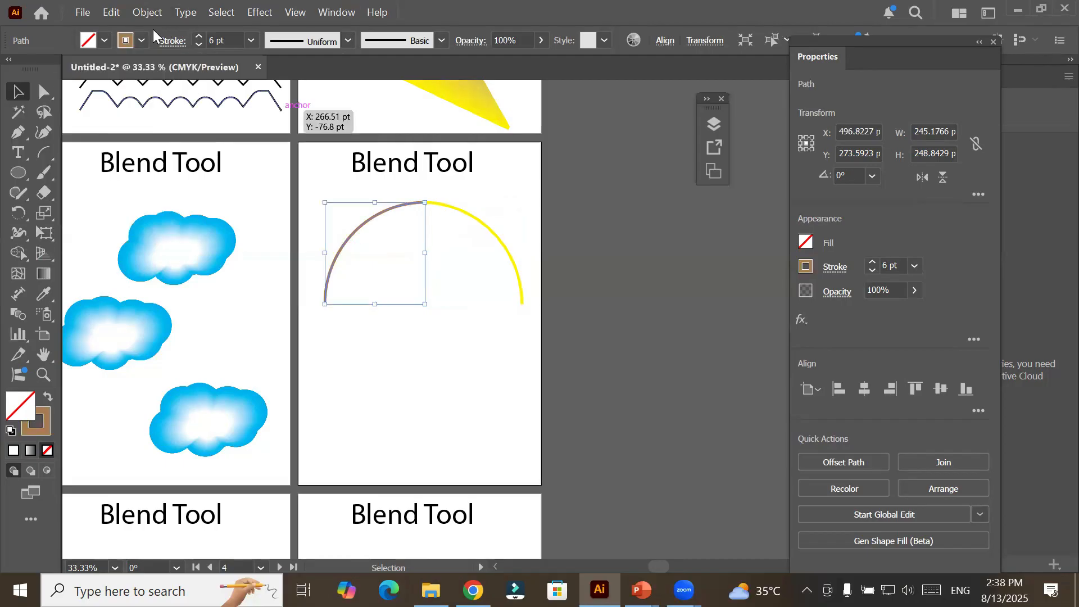
left_click(142, 40)
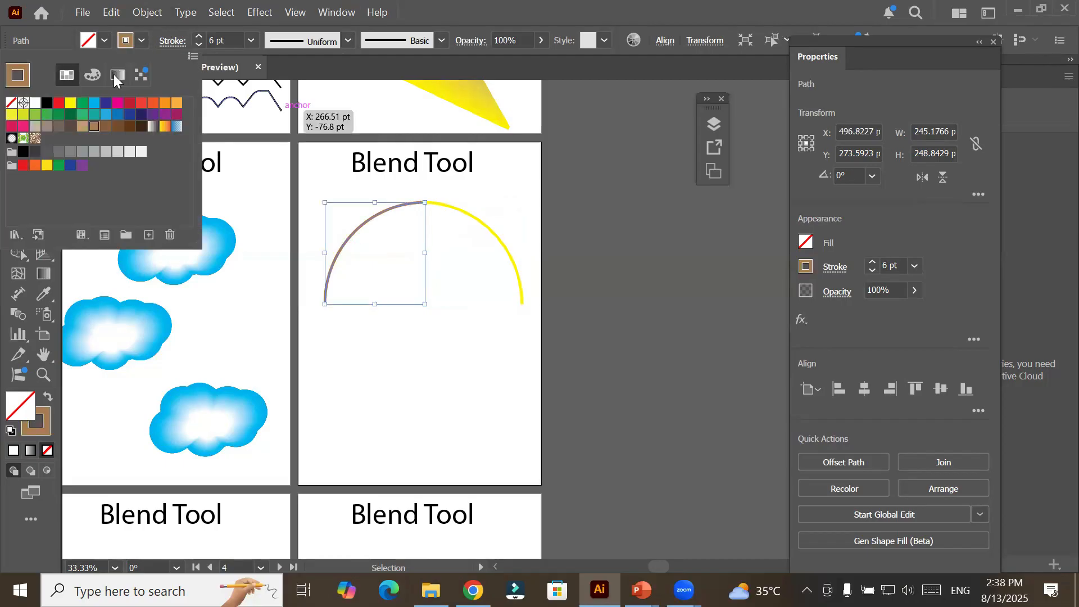
left_click(49, 103)
key("Escape")
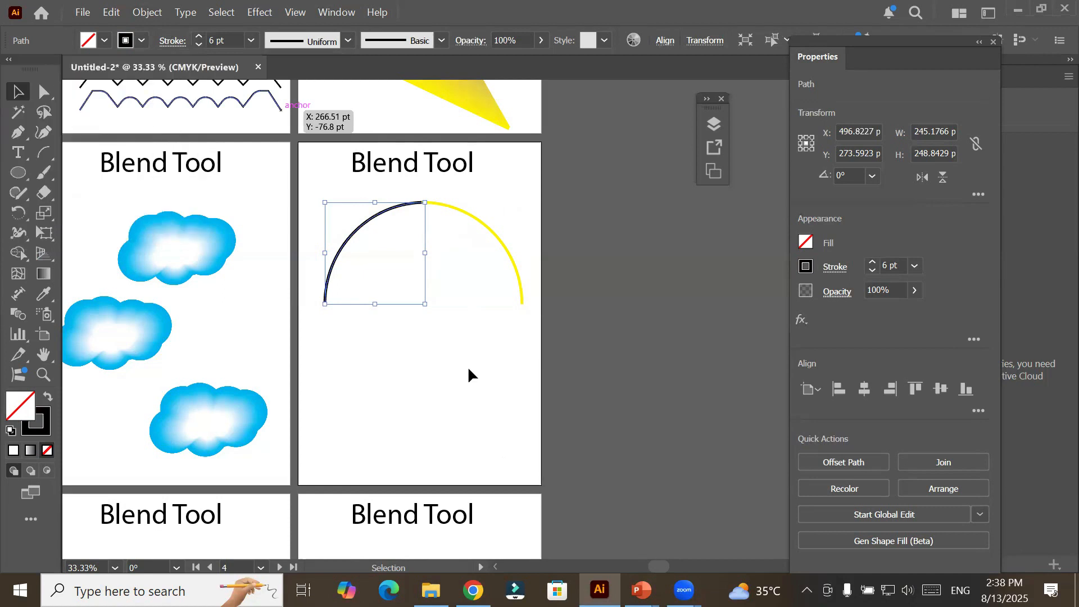
left_click(469, 369)
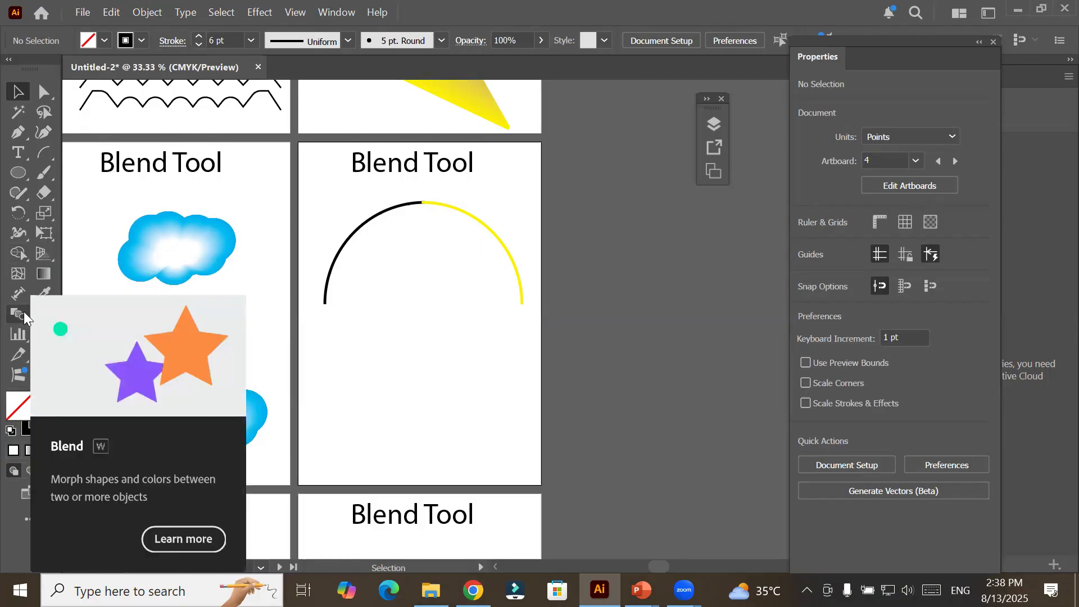
Select the black and yellow arcs and make a blend between them.
left_click_drag(310, 196, 561, 336)
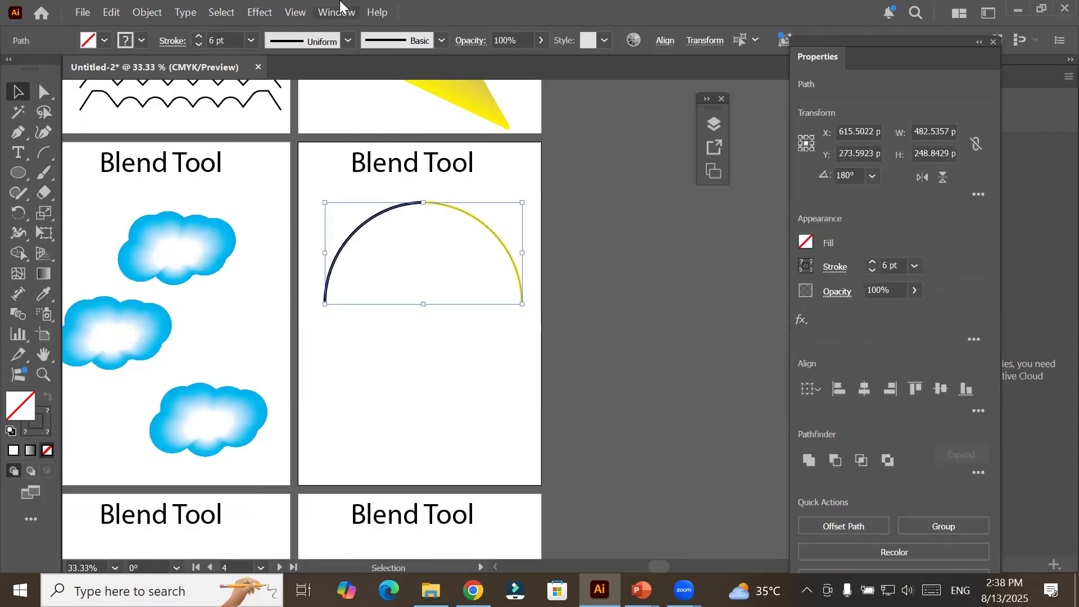
left_click(147, 12)
mouse_move(263, 437)
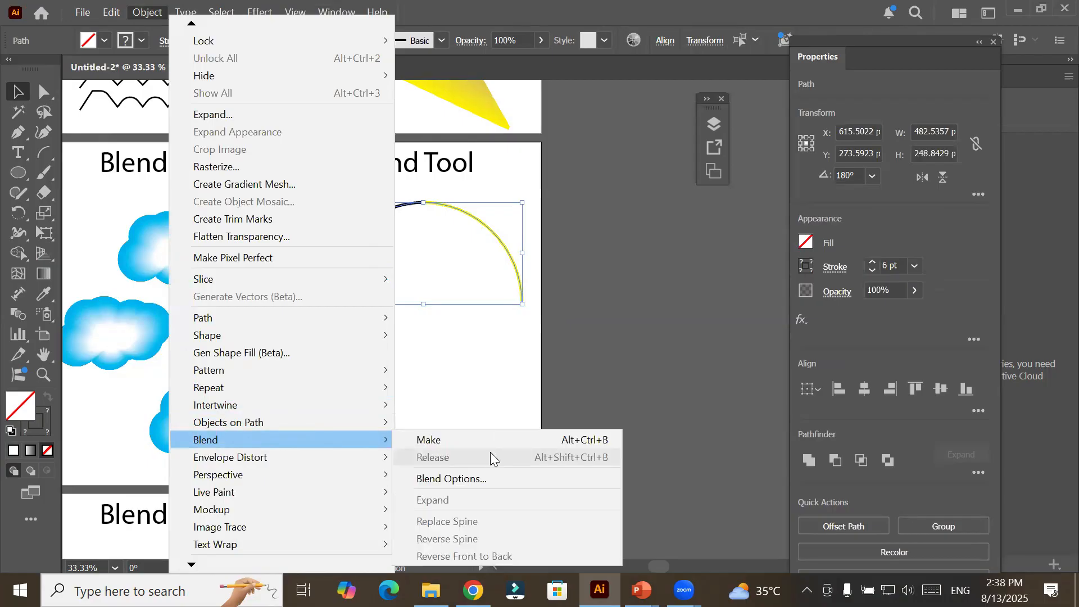
left_click(494, 441)
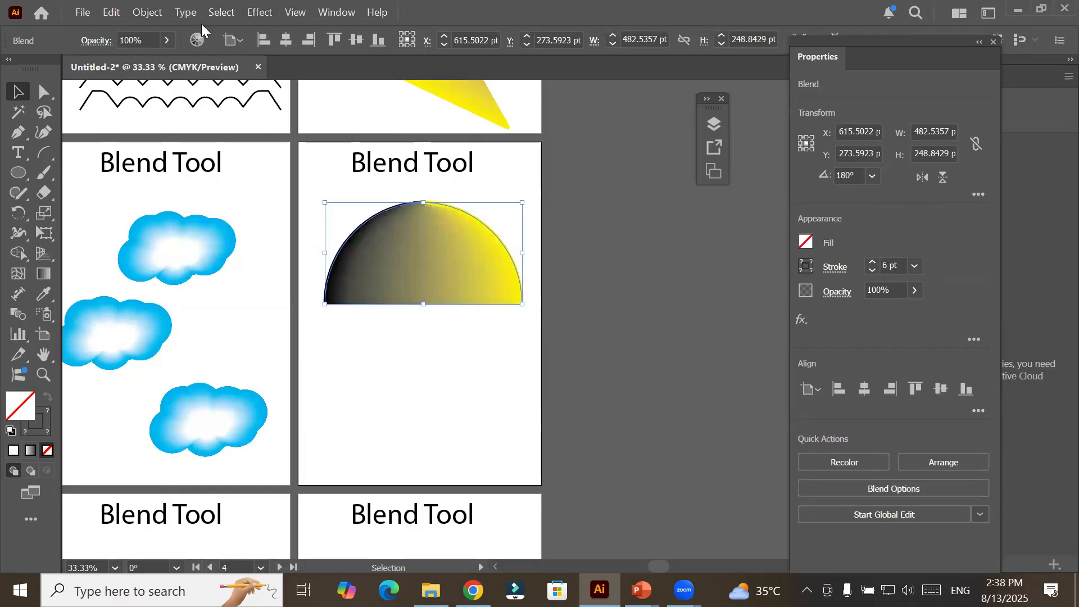
Release the blend between the black and yellow arcs.
left_click(148, 13)
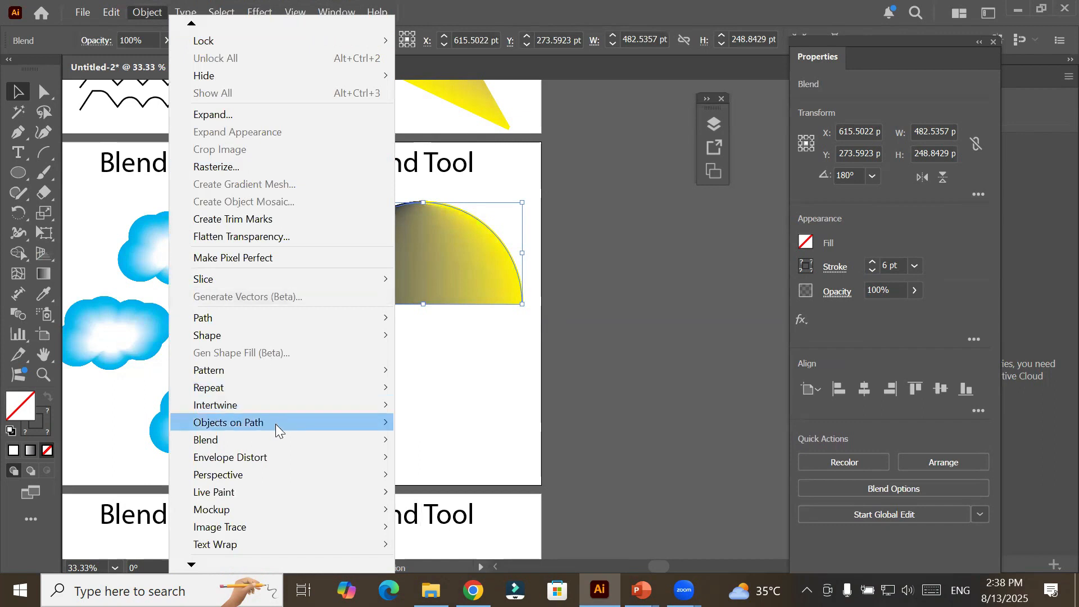
mouse_move(275, 433)
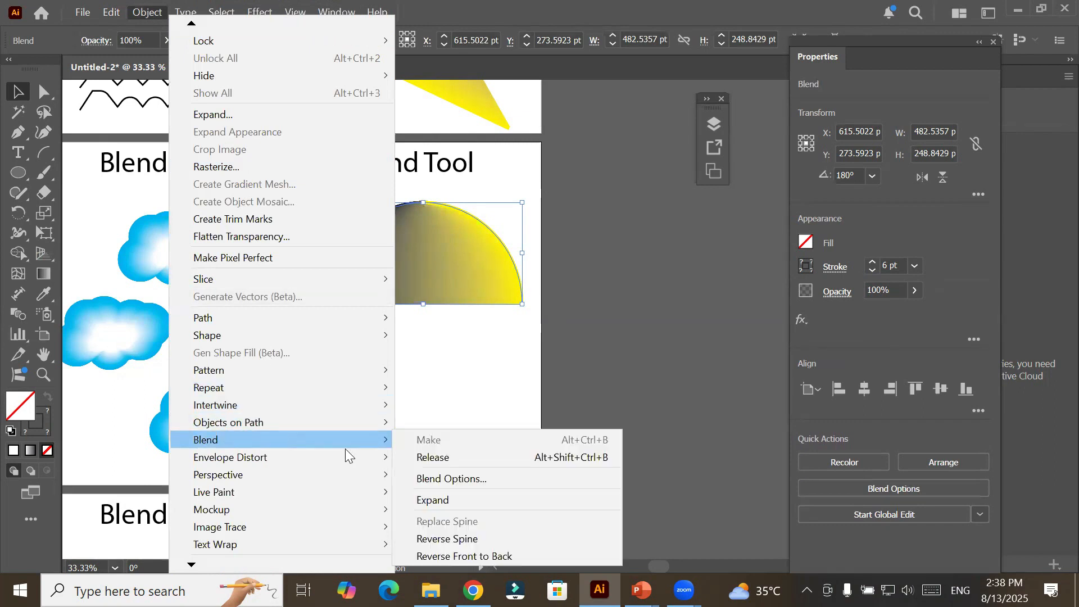
left_click(495, 458)
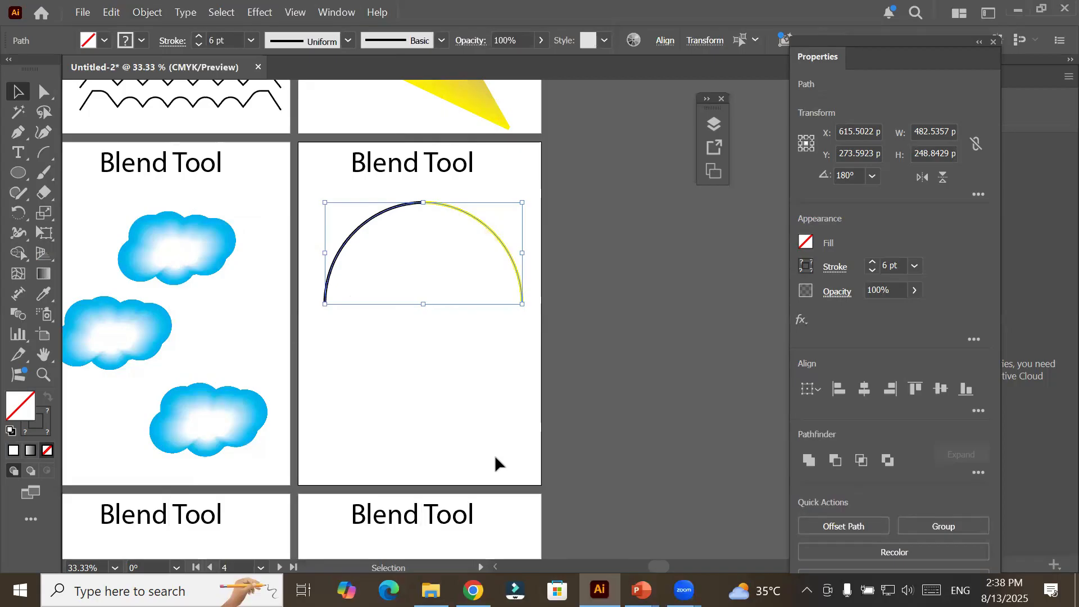
Set the blend spacing to Specified Steps in the Blend Options for the two selected arcs.
left_click(145, 12)
mouse_move(215, 442)
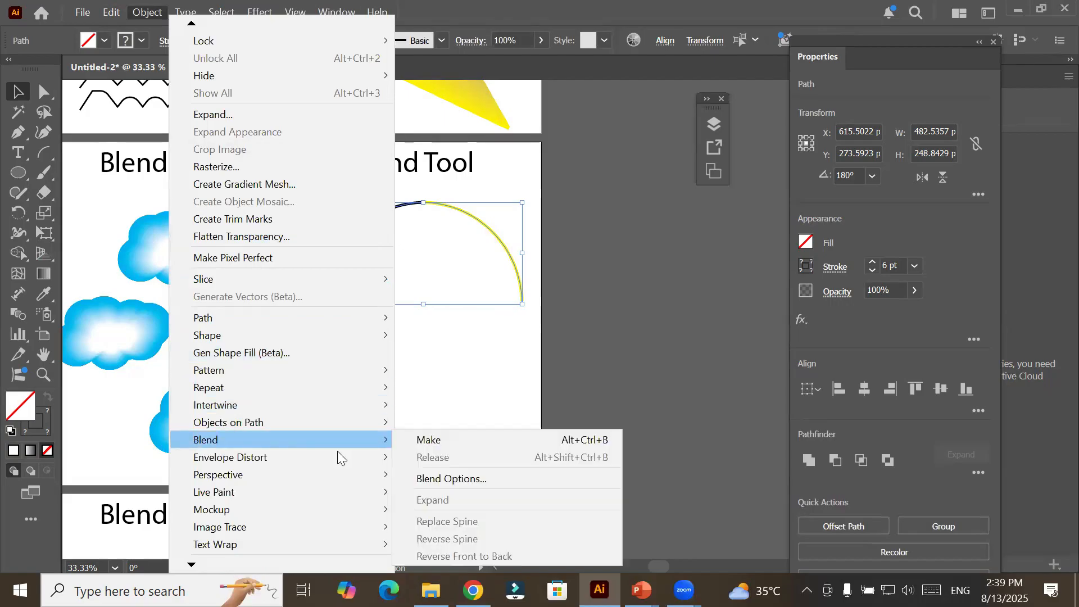
left_click(475, 479)
left_click(606, 177)
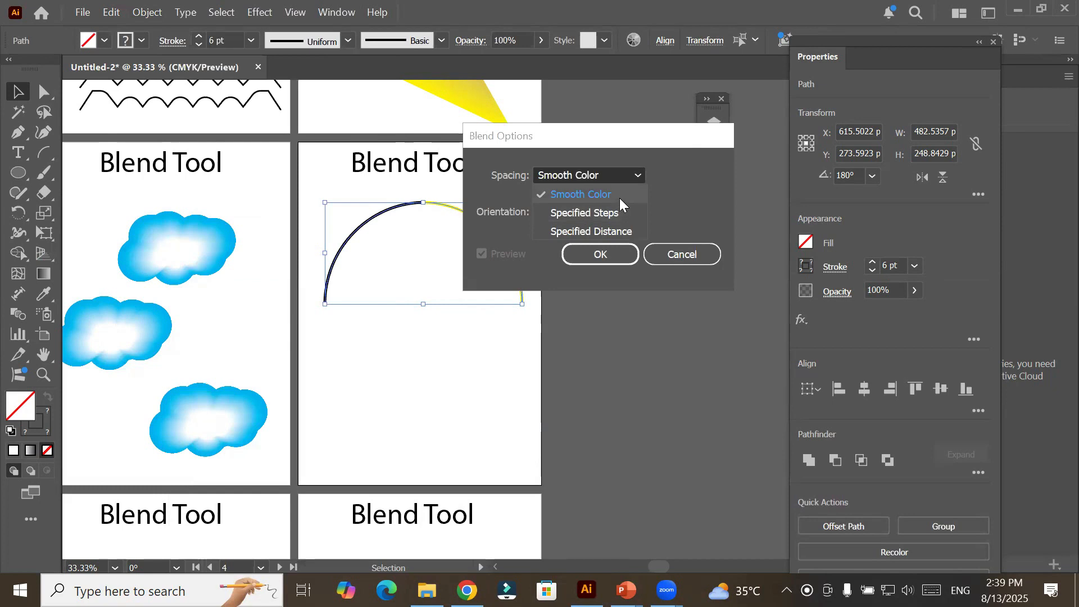
left_click(609, 216)
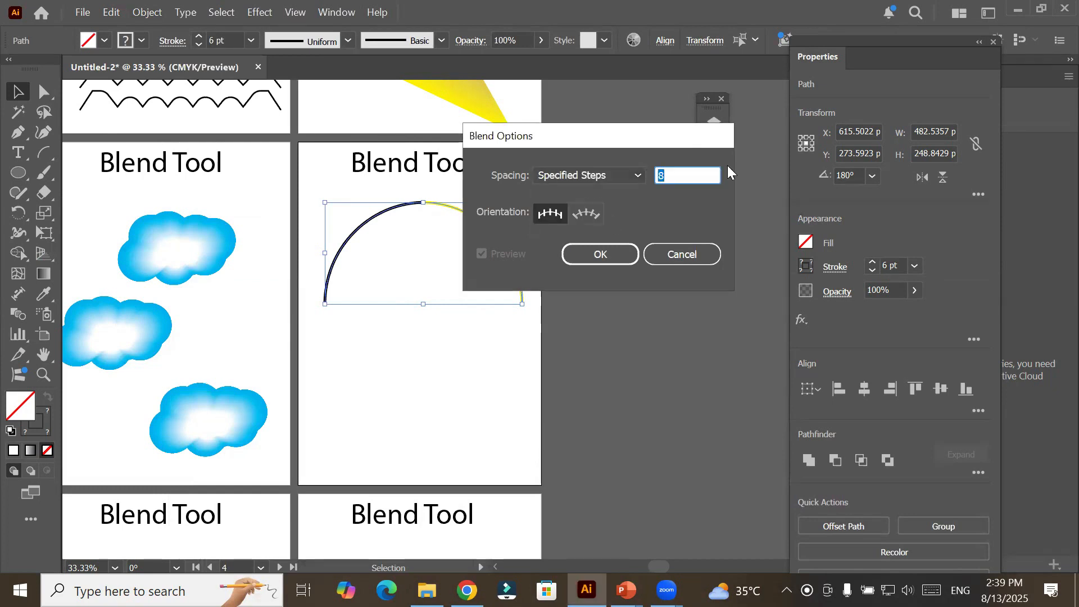
left_click(701, 174)
left_click(601, 255)
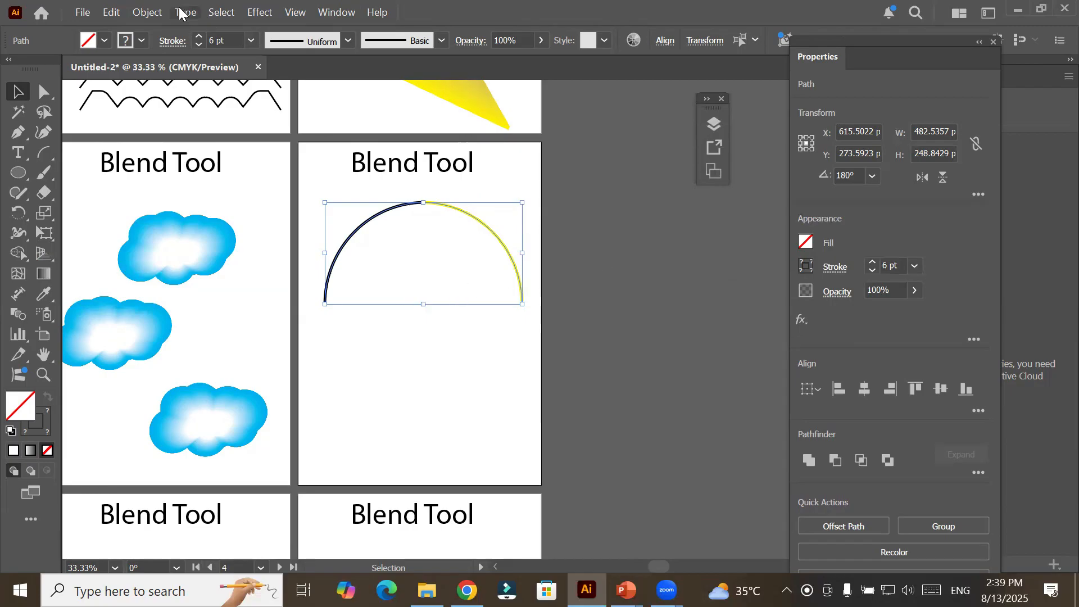
Make a blend between the selected black and yellow arcs.
left_click(133, 14)
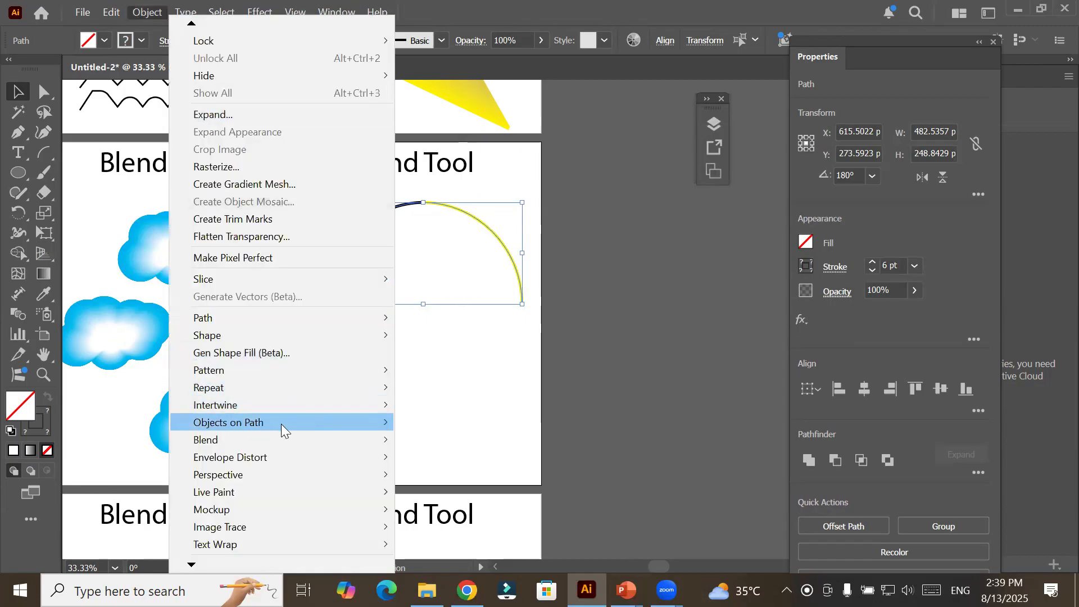
mouse_move(282, 437)
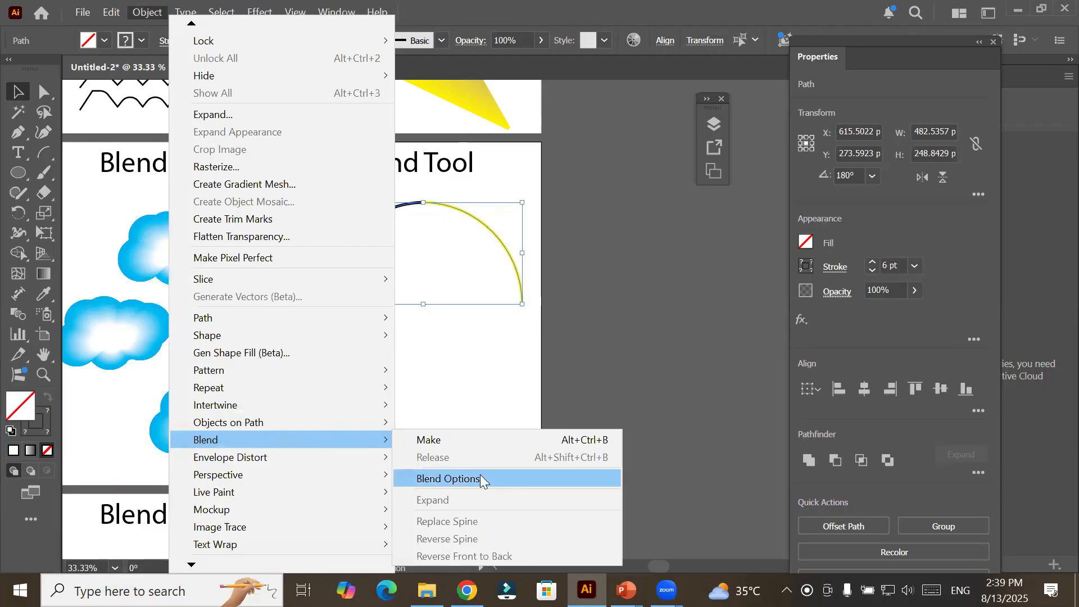
left_click(485, 440)
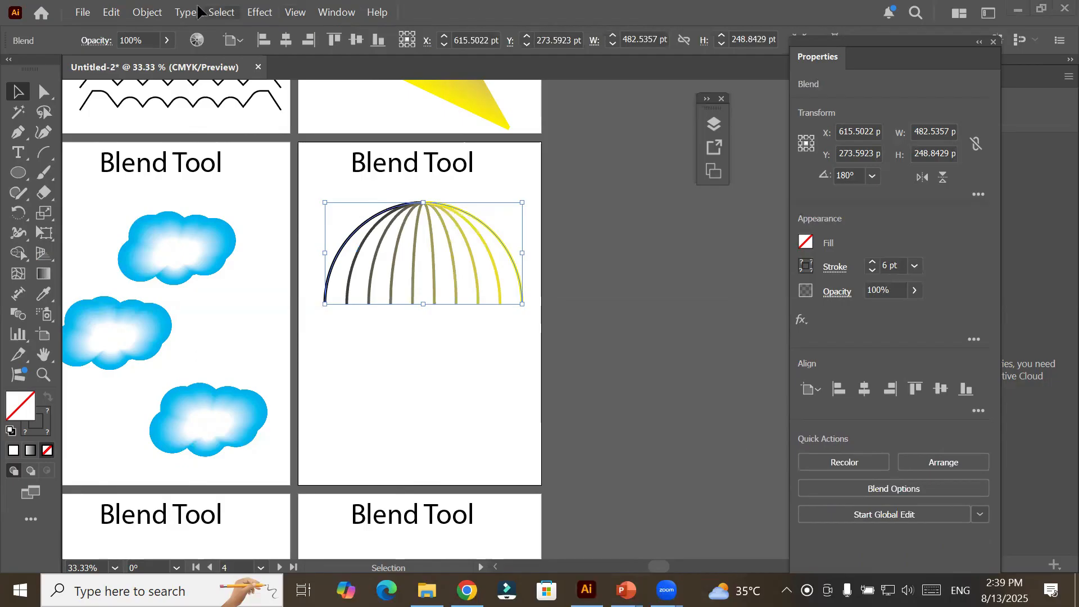
Reverse the arc blend front to back and shift it slightly up and left on Artboard 4.
left_click(156, 11)
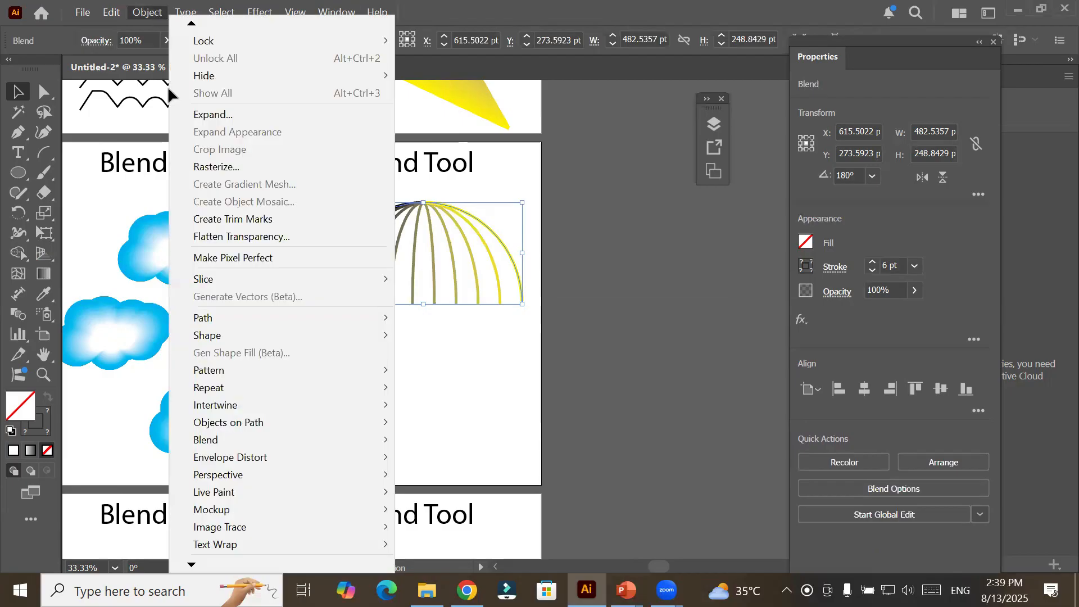
mouse_move(251, 440)
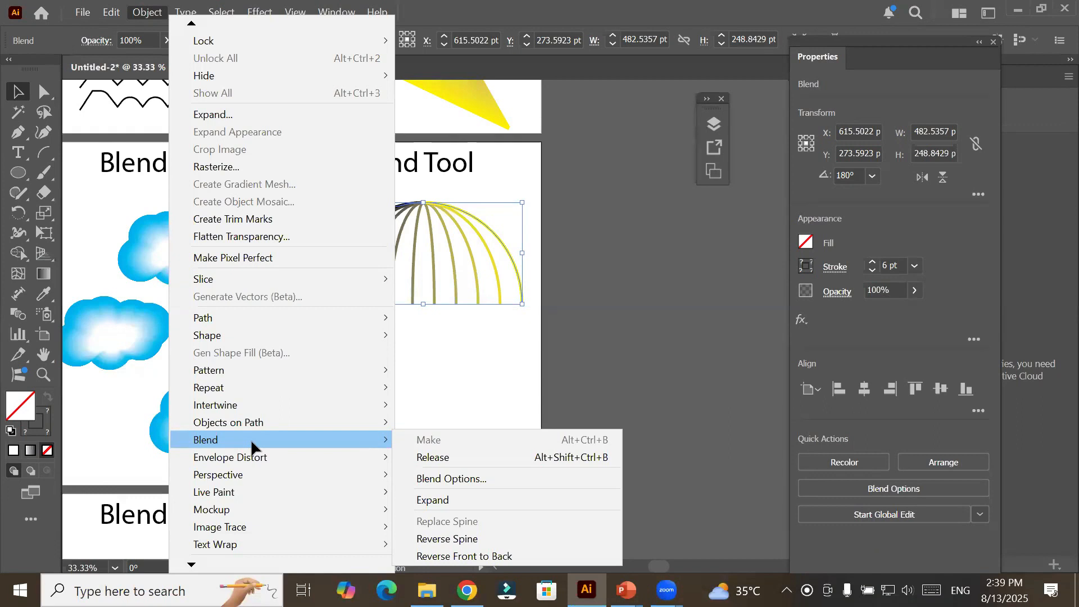
left_click(461, 556)
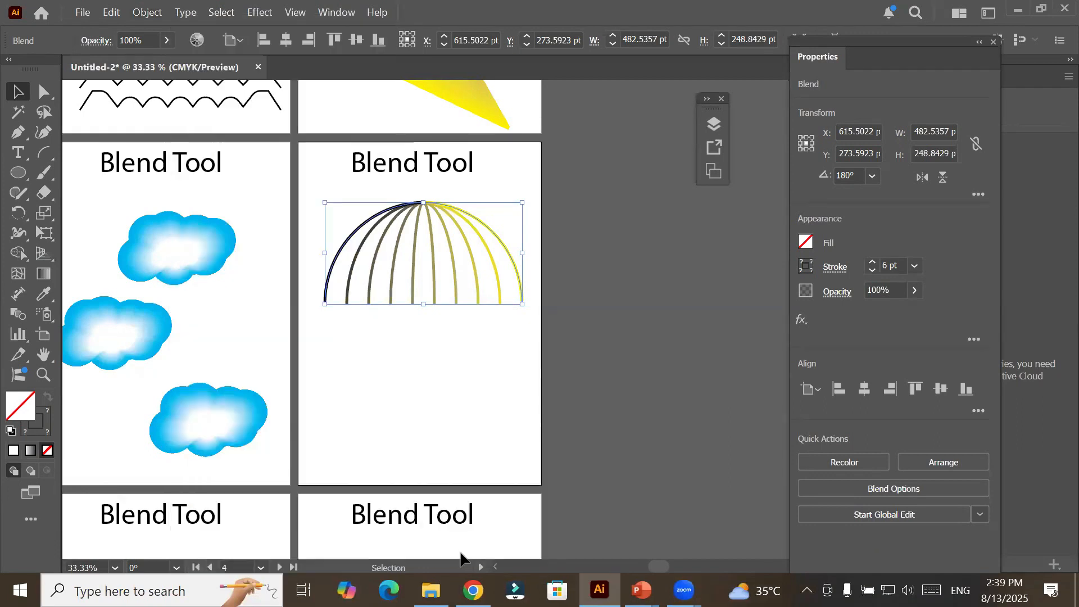
left_click(390, 354)
left_click(344, 253)
mouse_move(344, 253)
left_mouse_down()
mouse_move(329, 252)
mouse_move(336, 242)
left_mouse_up()
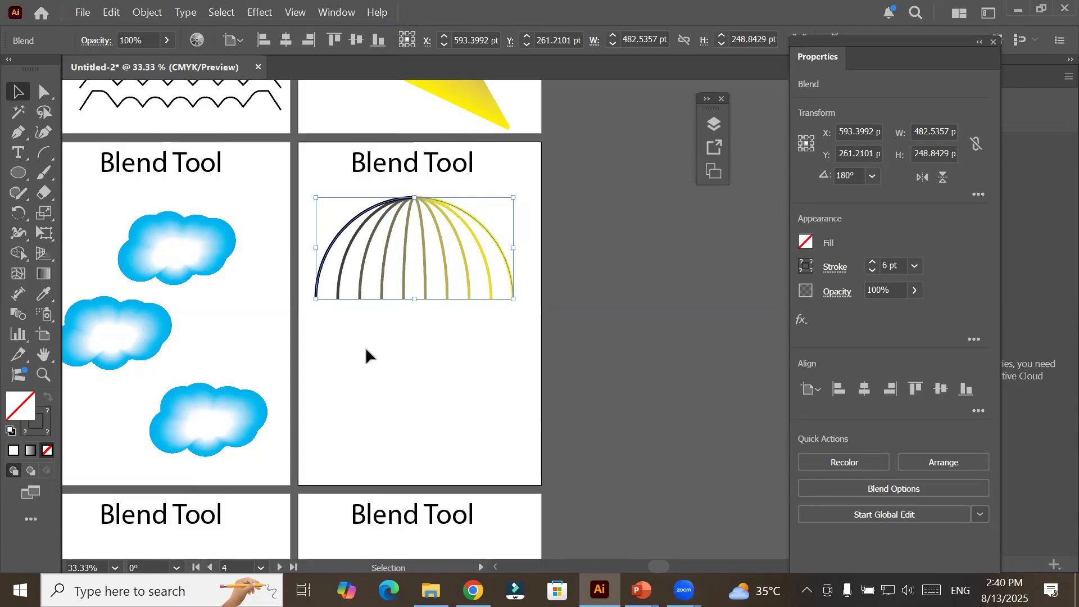
Expand the arc blend, ungroup the resulting paths and deselect them.
left_click(147, 11)
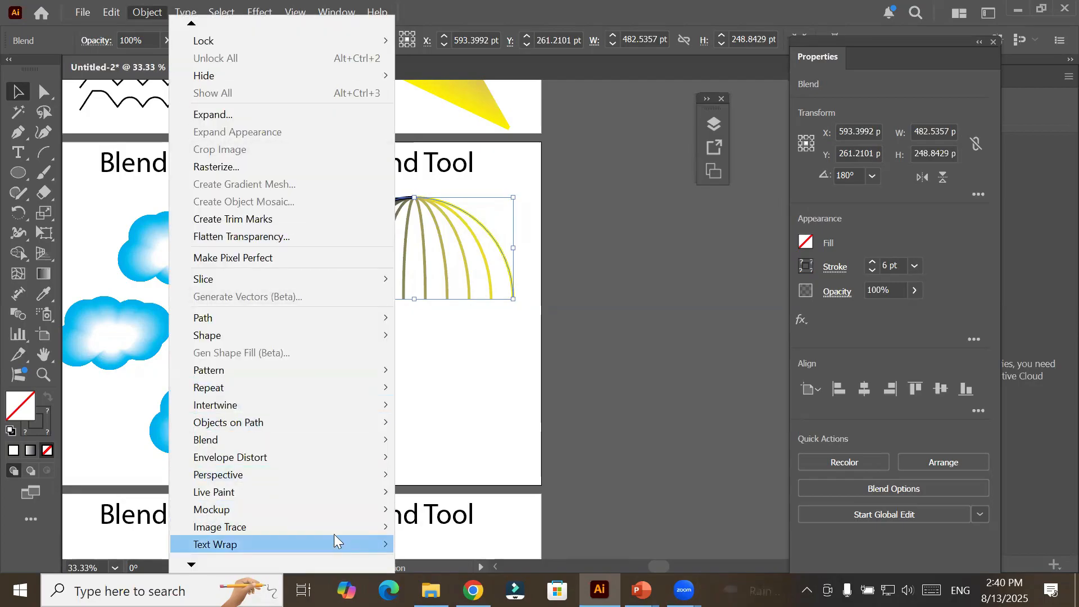
mouse_move(359, 441)
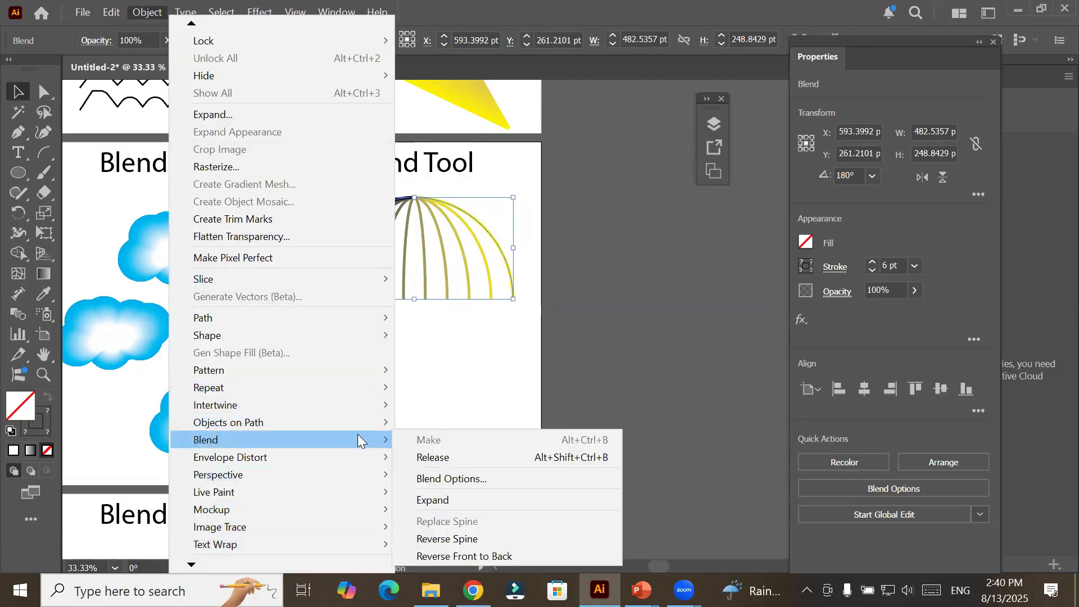
left_click(543, 500)
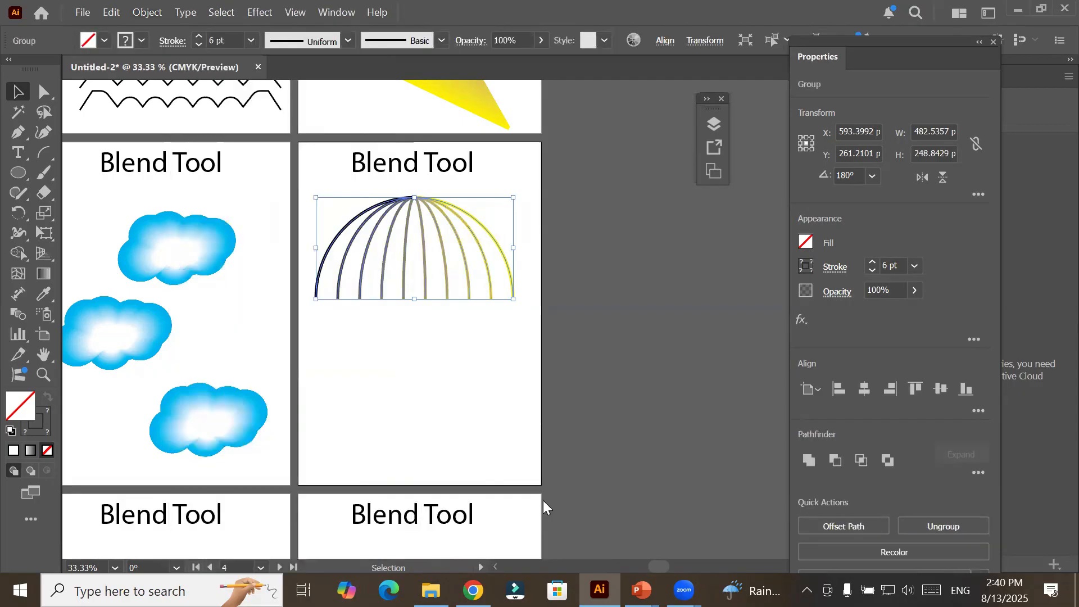
right_click(383, 275)
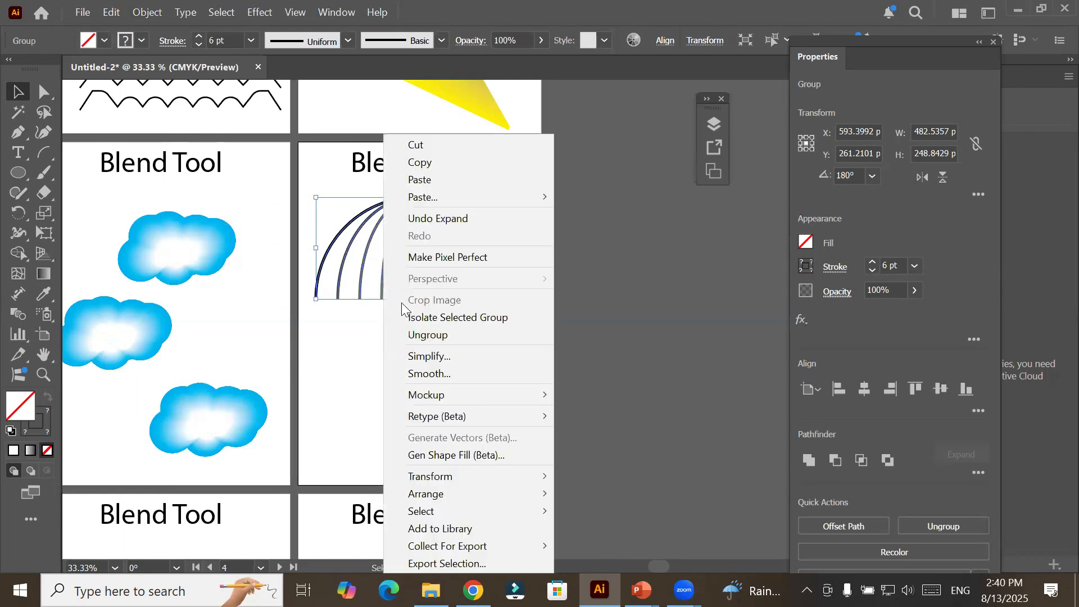
left_click(413, 335)
left_click(386, 365)
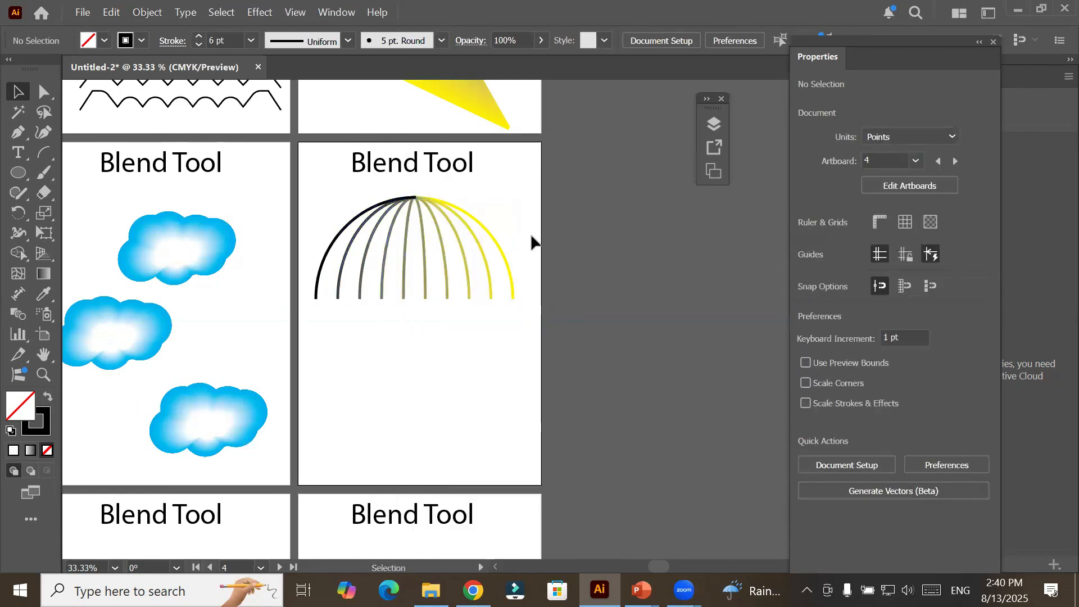
Pull the outer yellow and black arcs outward and up, and move the two middle arcs down out of the dome.
left_click_drag(506, 248, 533, 234)
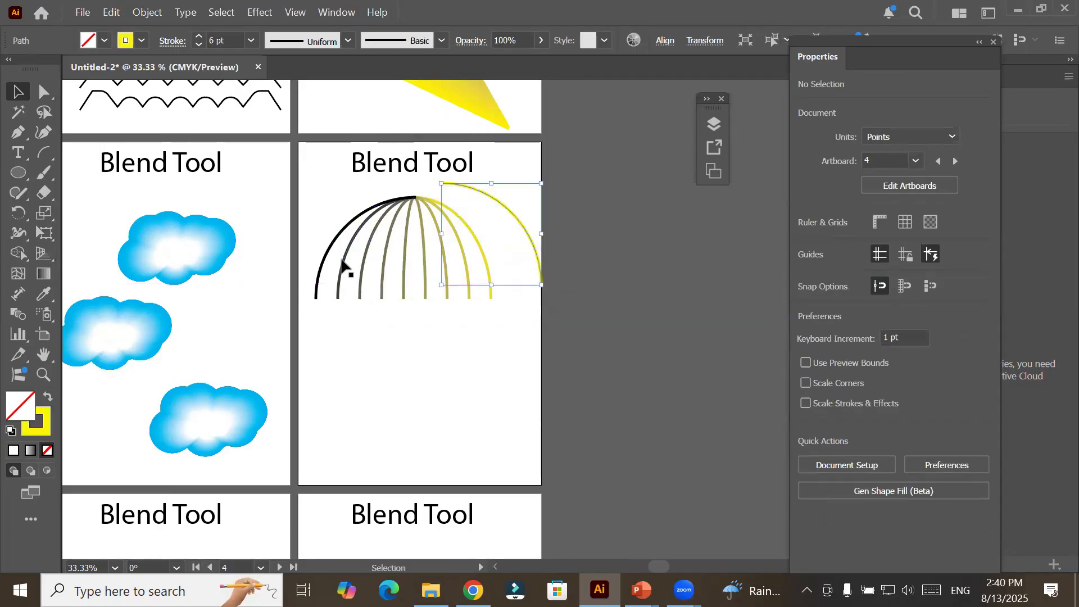
left_click(330, 231)
left_click(331, 239)
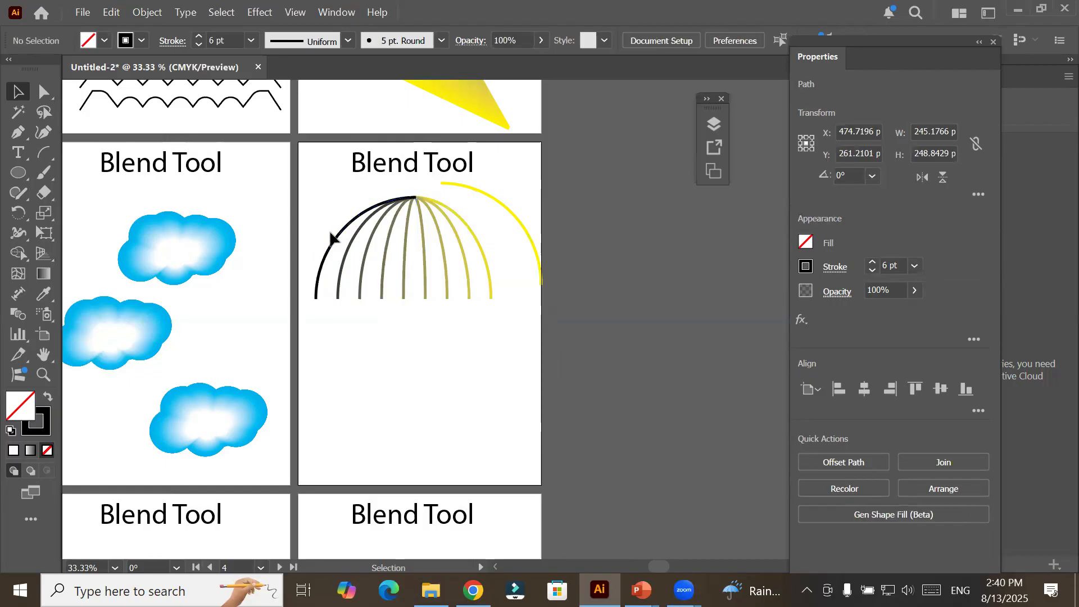
left_click_drag(331, 240, 330, 231)
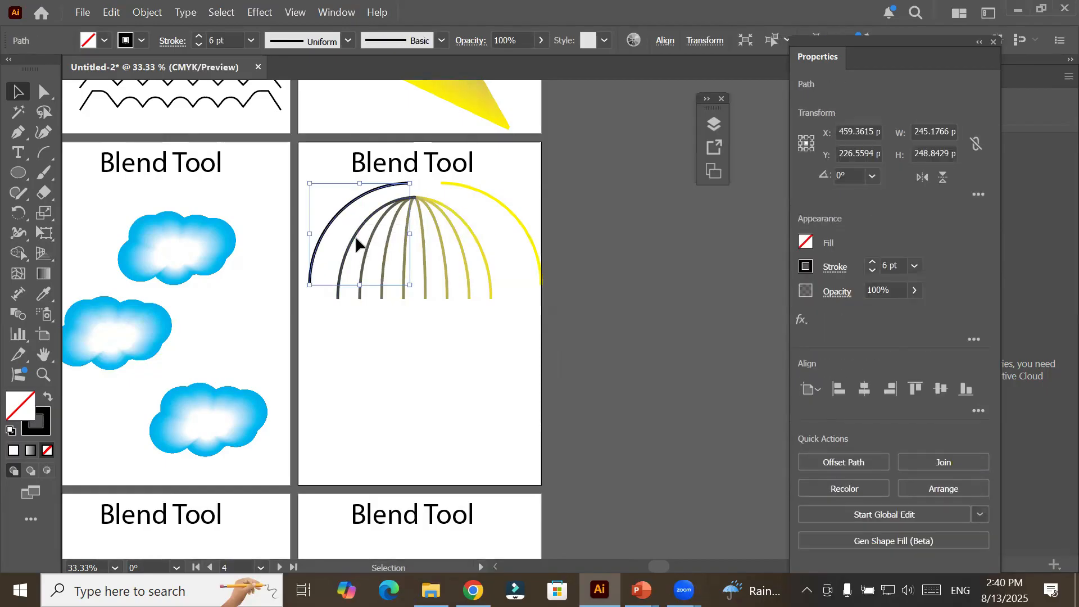
left_click(425, 260)
left_click_drag(422, 255, 423, 325)
left_click_drag(405, 282, 401, 352)
left_click(359, 410)
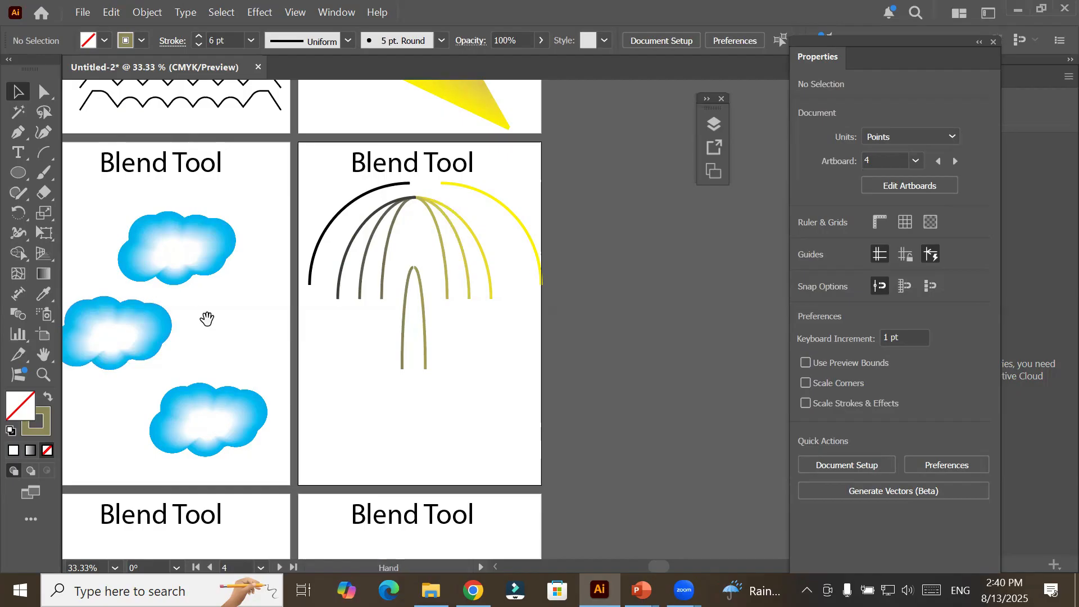
Draw a small circle under the Artboard 5 title and a rectangle about 195 x 204 pt below it.
left_click_drag(204, 321, 399, 6)
left_click_drag(396, 220, 364, 175)
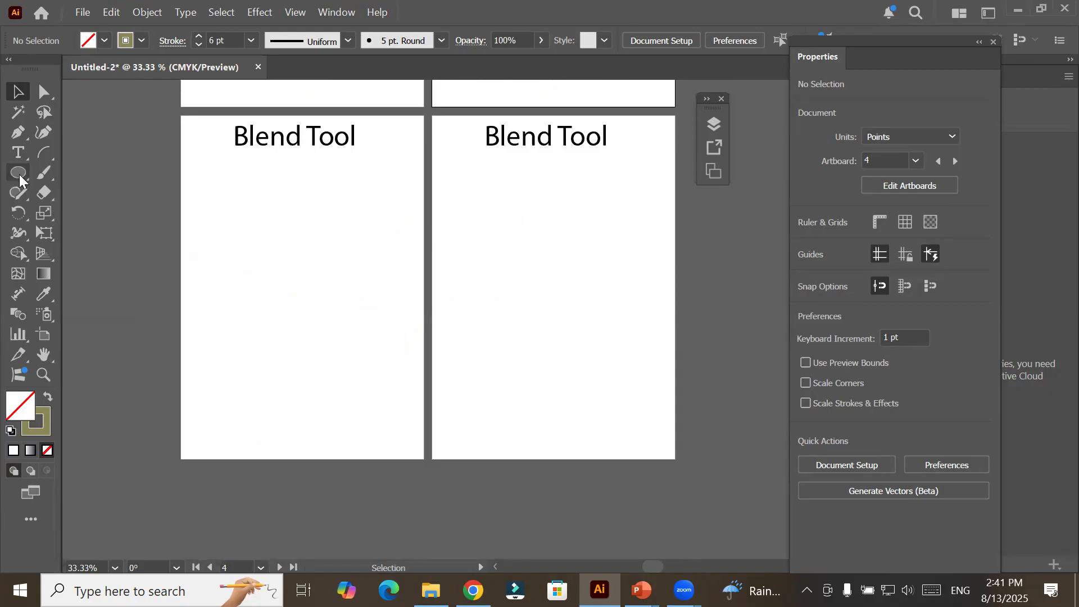
left_click_drag(20, 175, 86, 213)
left_click_drag(279, 160, 313, 196)
left_click_drag(19, 172, 105, 176)
left_click_drag(264, 245, 346, 329)
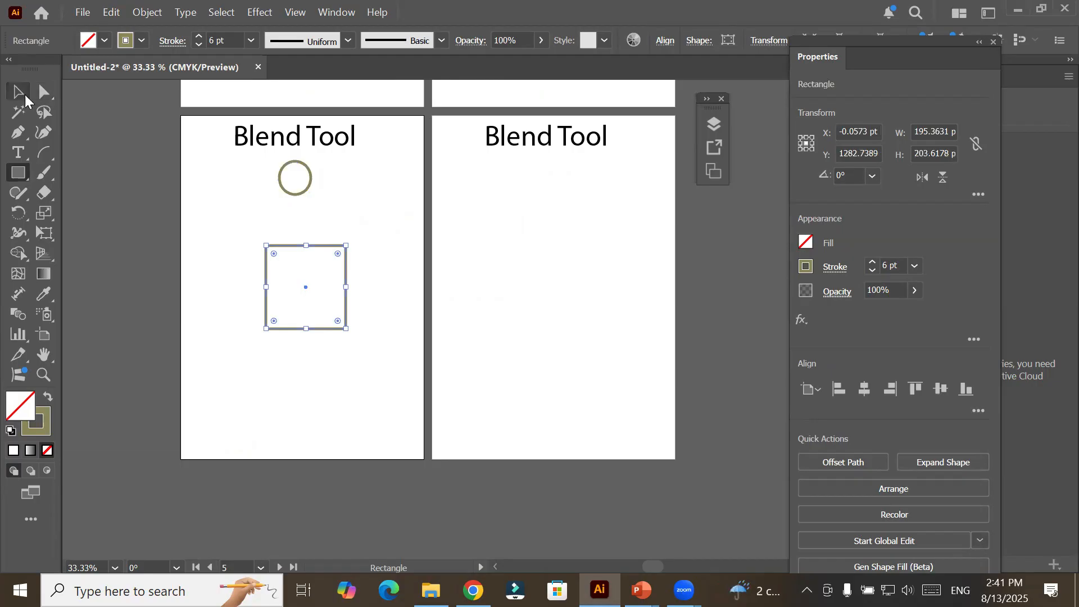
Draw a hexagon about 148 x 130 pt below the rectangle on Artboard 5 and deselect it.
left_click(13, 174)
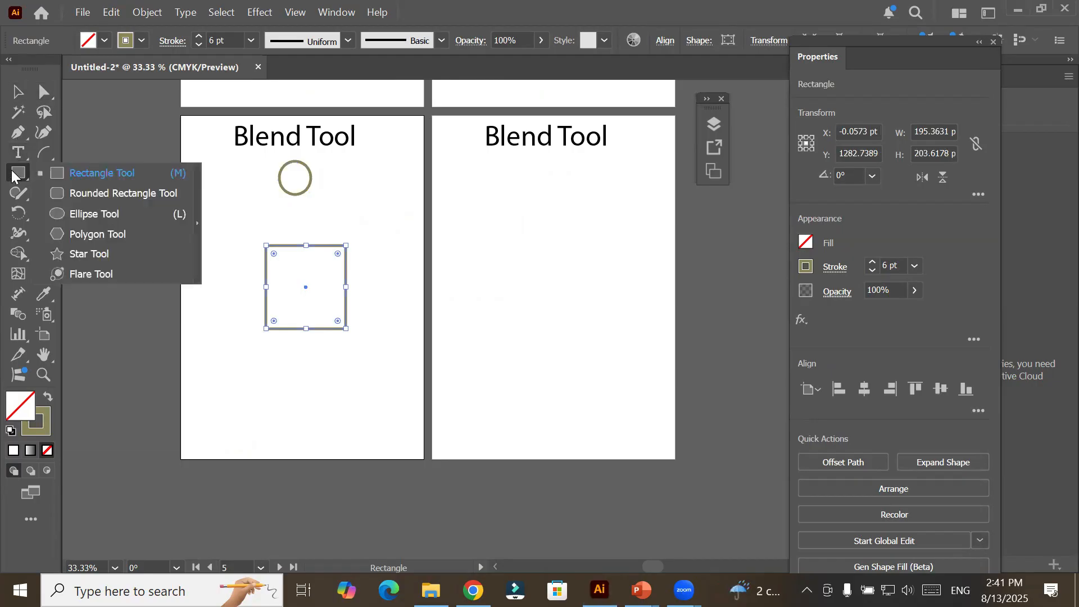
left_click(105, 241)
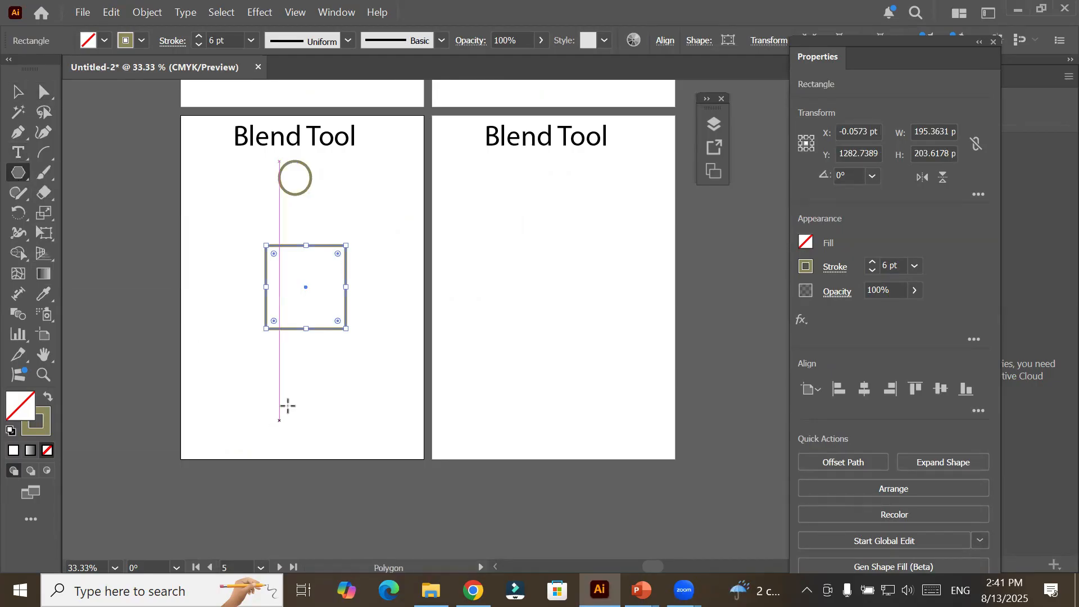
left_click_drag(289, 399, 306, 426)
left_click(13, 94)
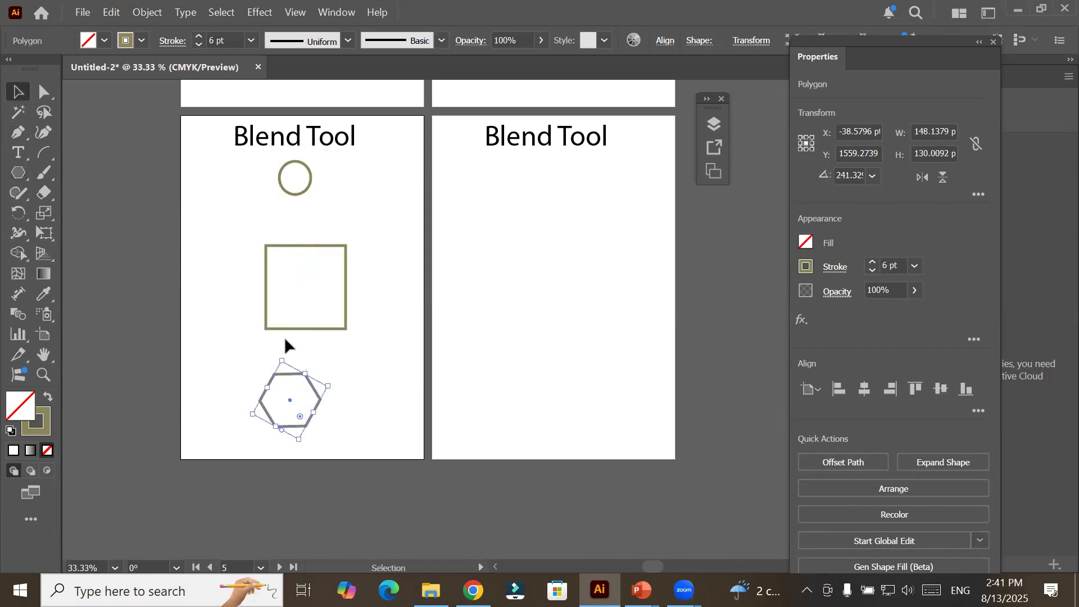
left_click(372, 233)
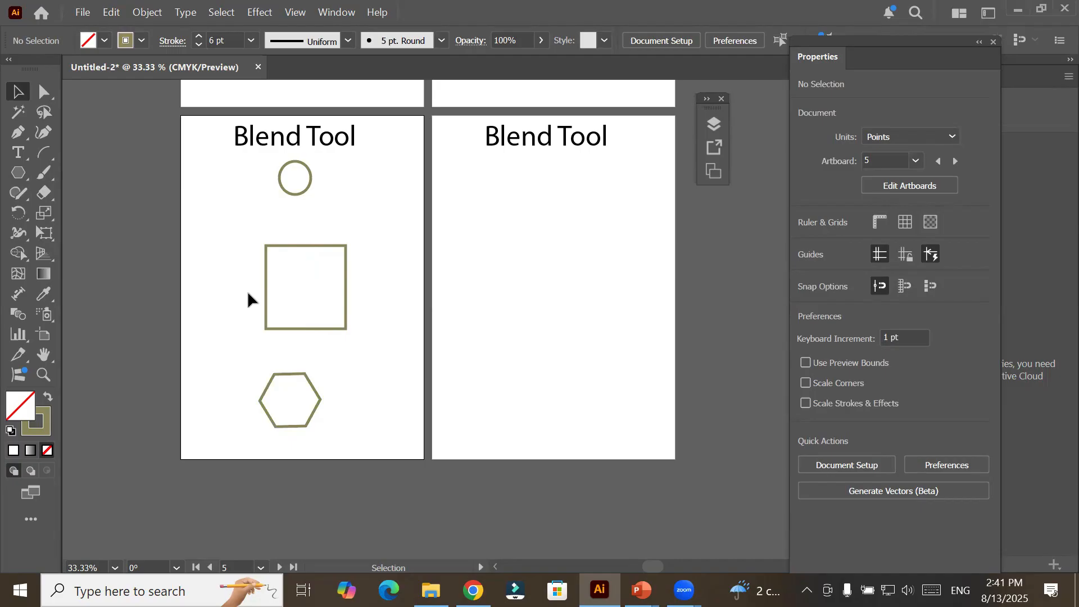
Blend the circle into the rectangle and on into the hexagon with the Blend tool.
left_click(19, 316)
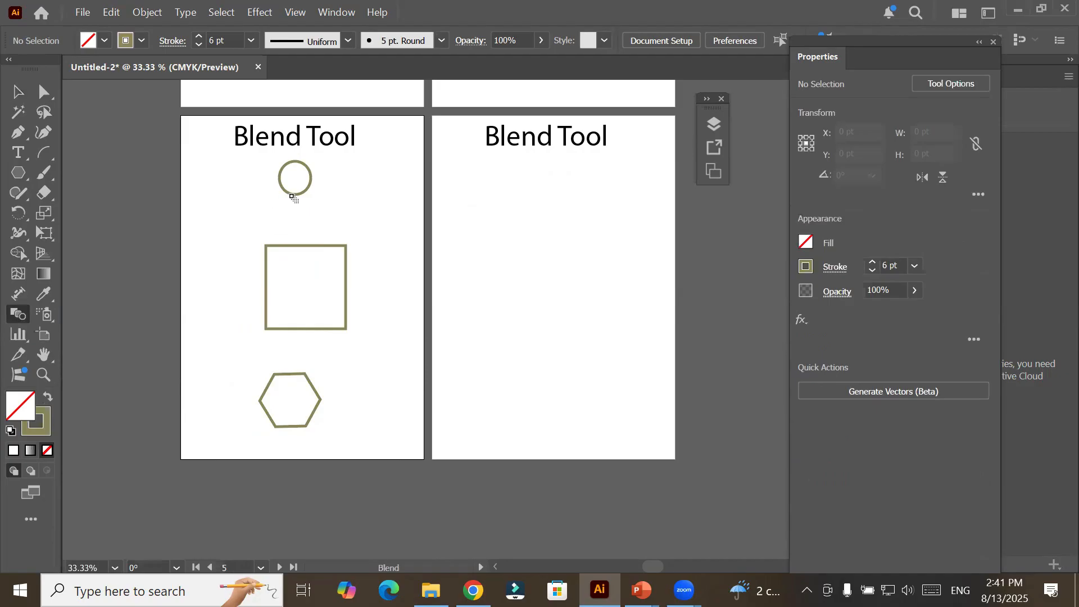
left_click(296, 195)
left_click(300, 246)
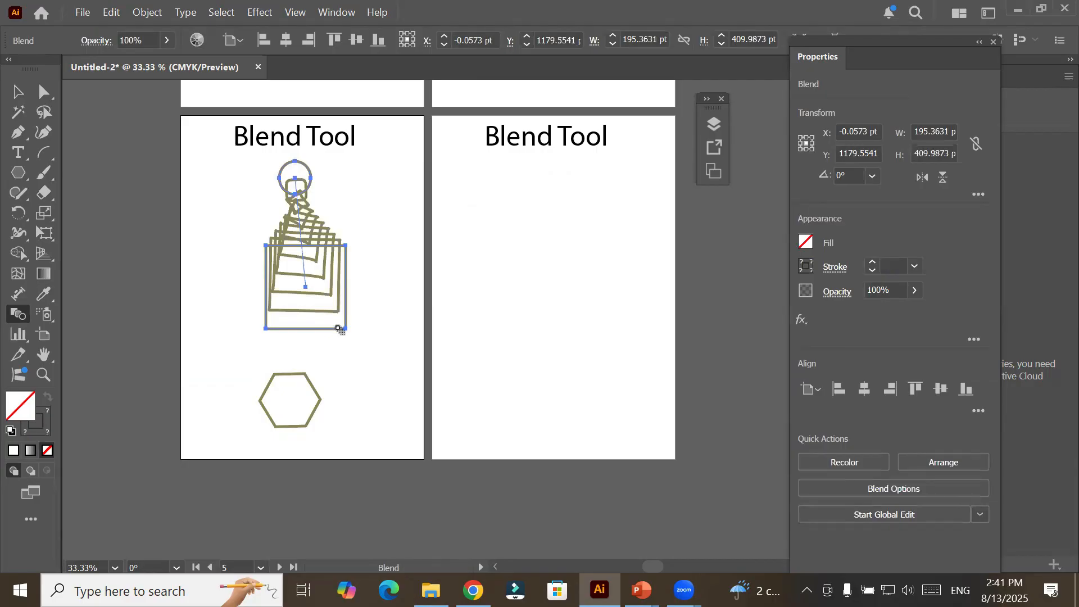
left_click(290, 378)
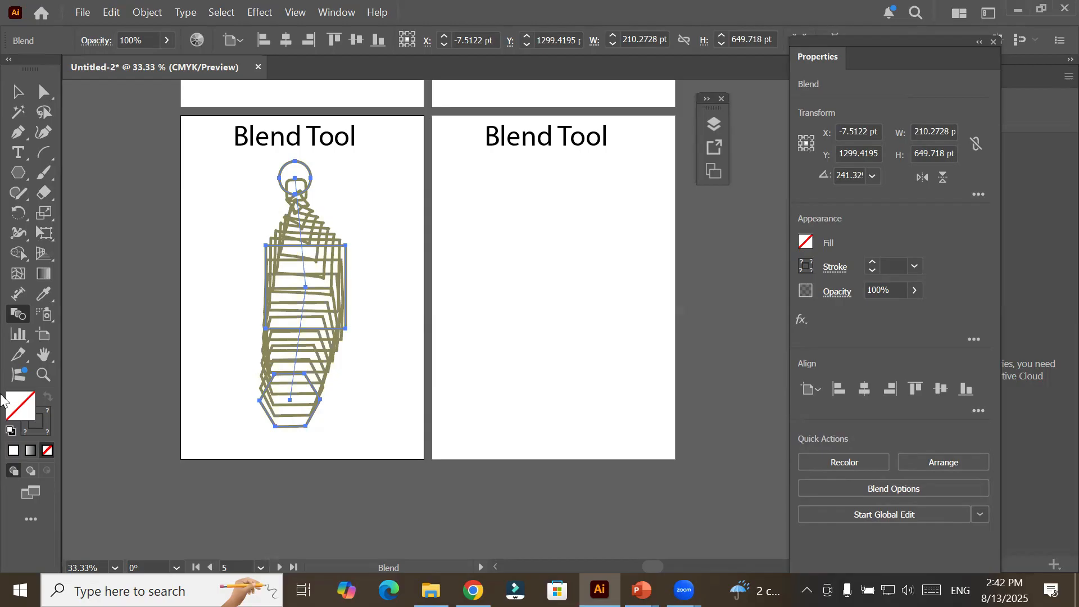
Add the letter "S" as text below the Artboard 6 title and scale it up to about 65 pt.
left_click(24, 158)
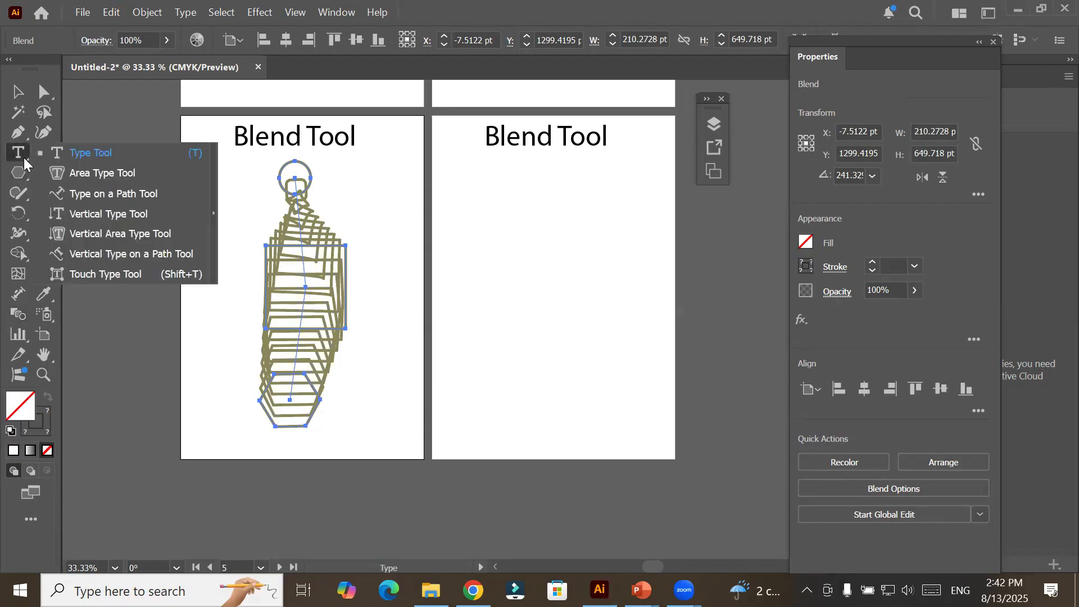
left_click(92, 153)
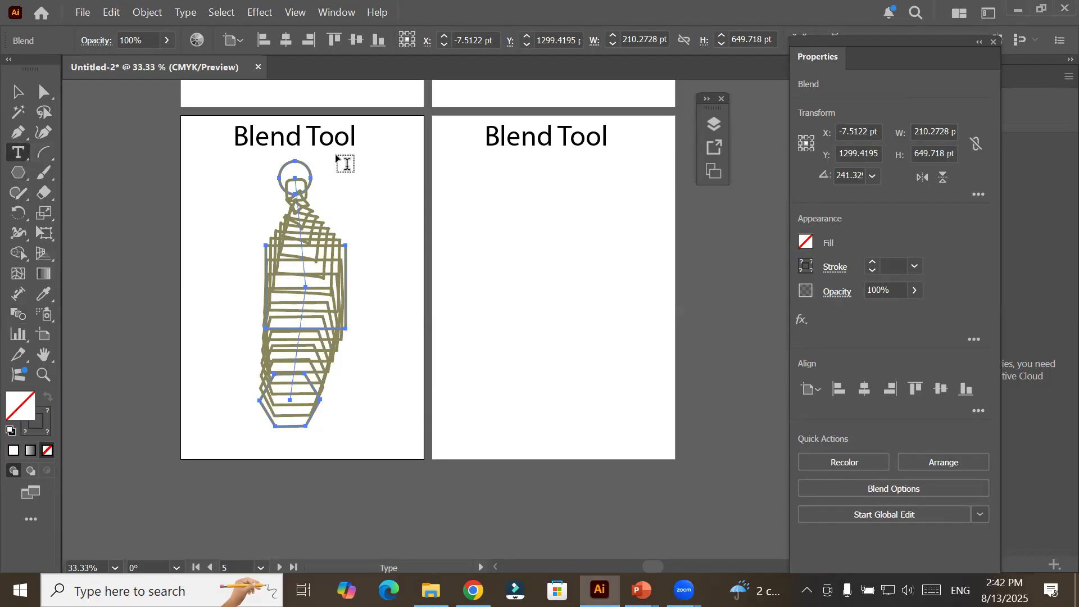
left_click(533, 181)
key("BackSpace")
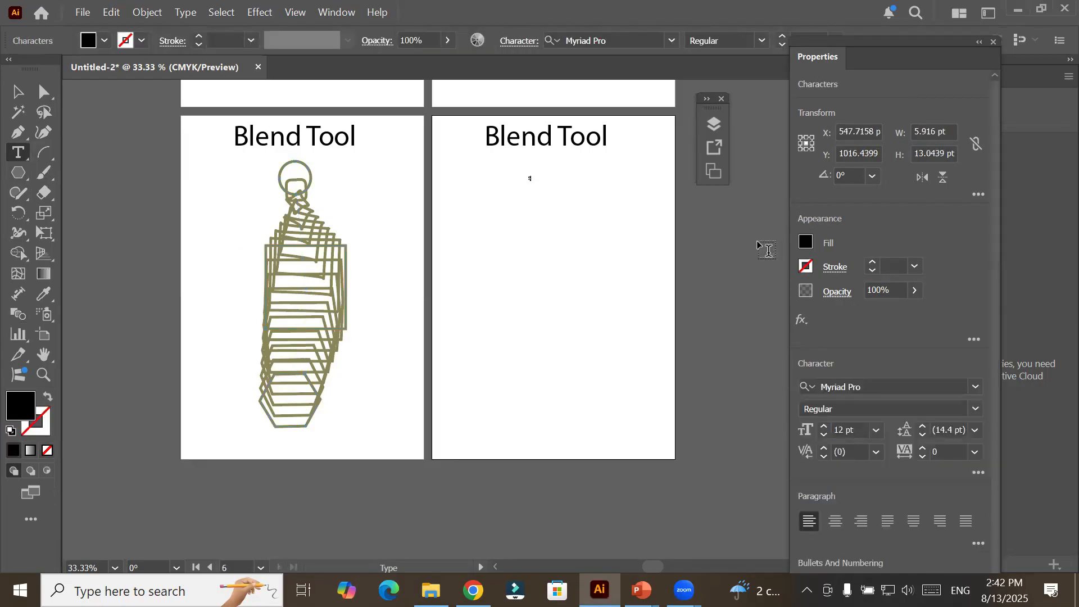
left_click(16, 93)
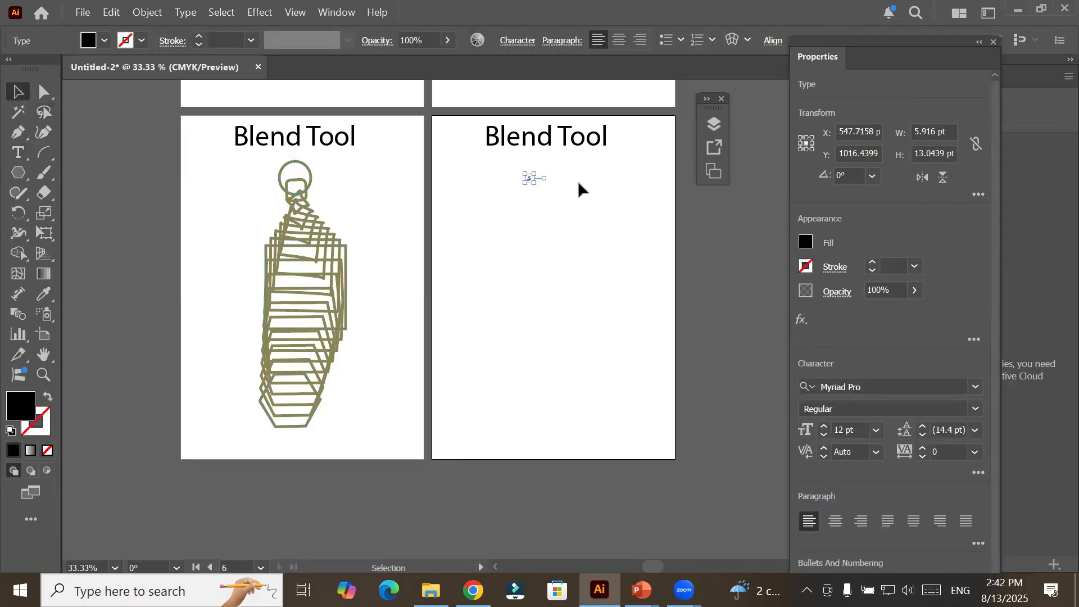
mouse_move(534, 182)
left_mouse_down()
mouse_move(573, 223)
mouse_move(539, 191)
left_mouse_up()
Replace the letter S on Artboard 6 with "A".
double_click(538, 191)
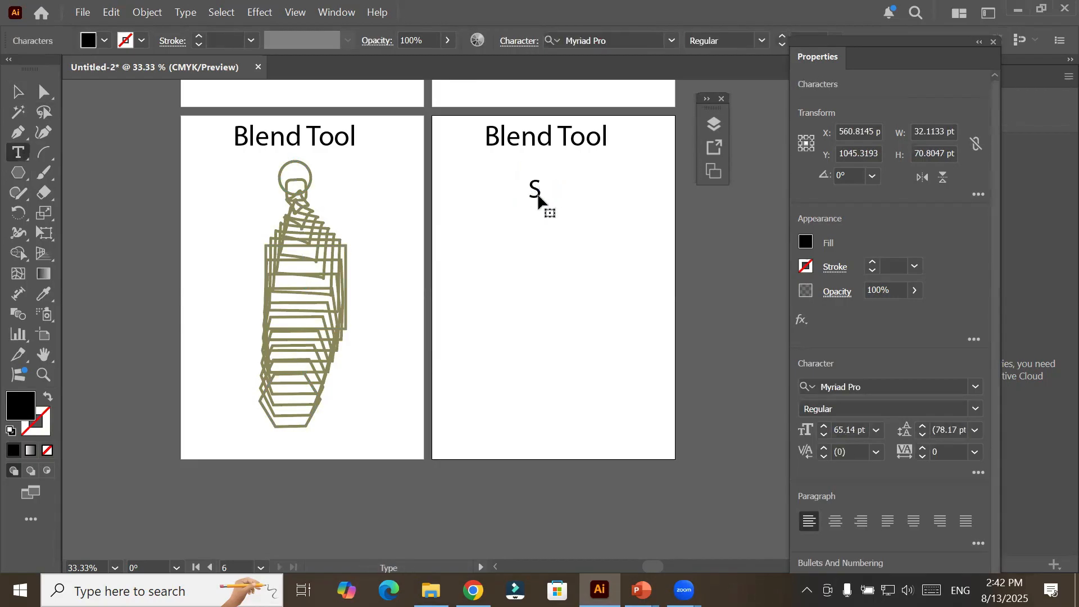
double_click(536, 188)
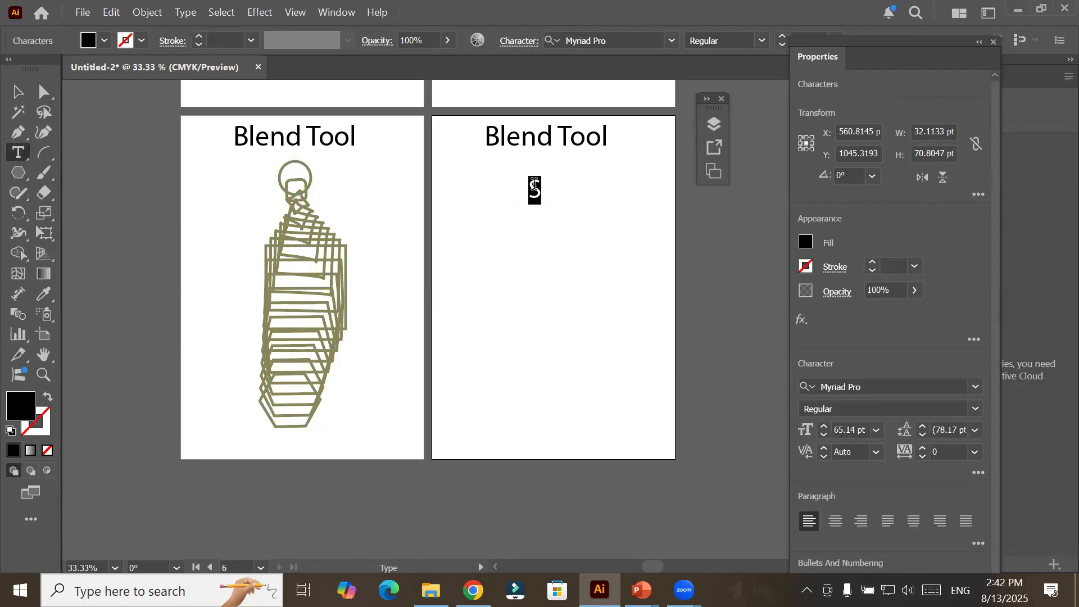
type("A")
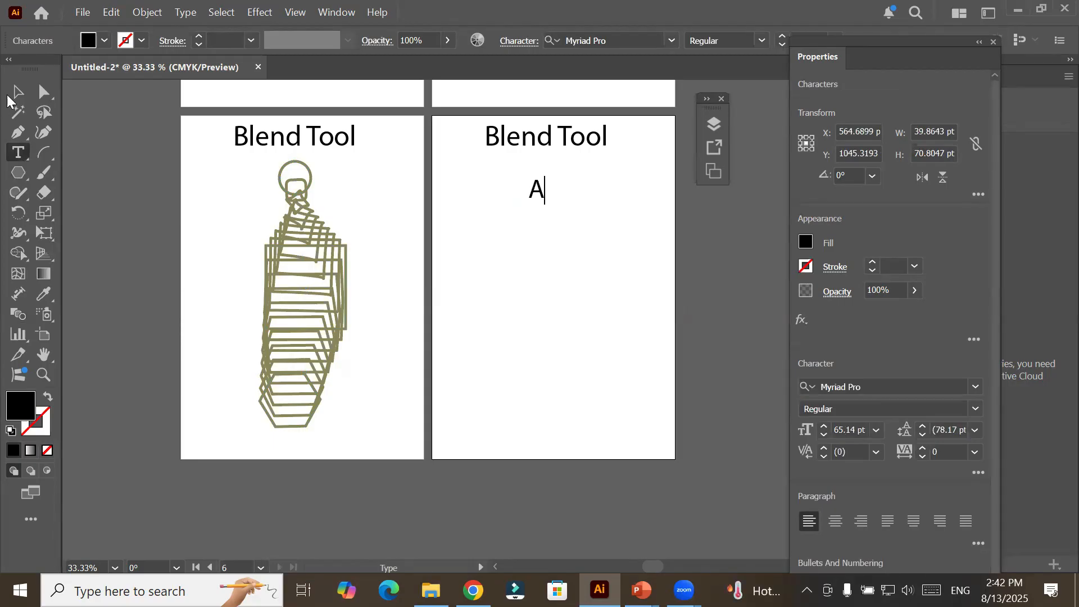
left_click(17, 91)
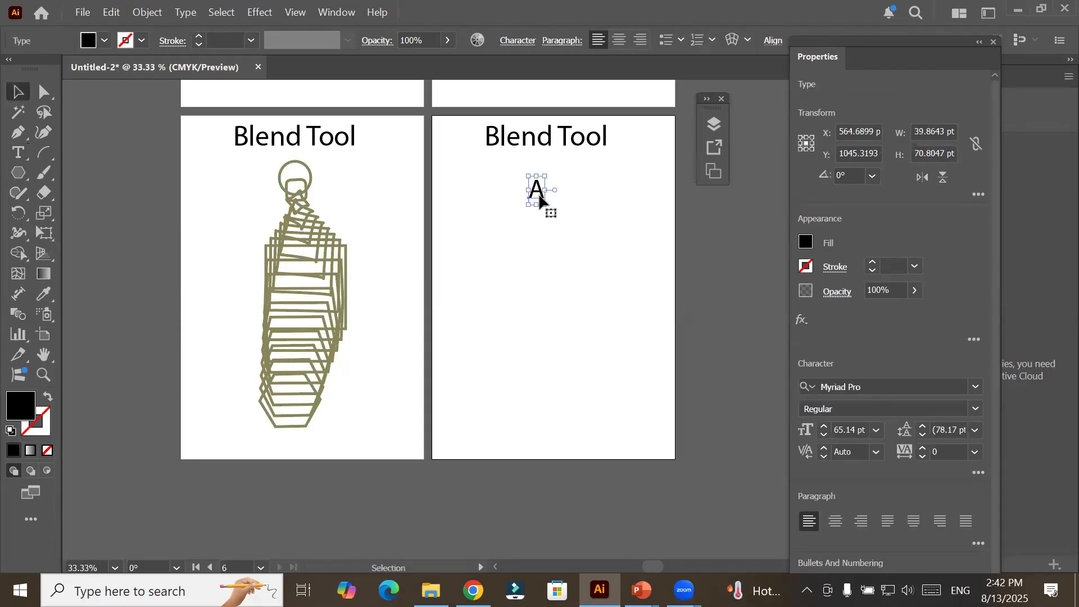
Duplicate the letter A to the lower left on Artboard 6 and change the copy to "B".
left_click_drag(540, 198, 472, 292)
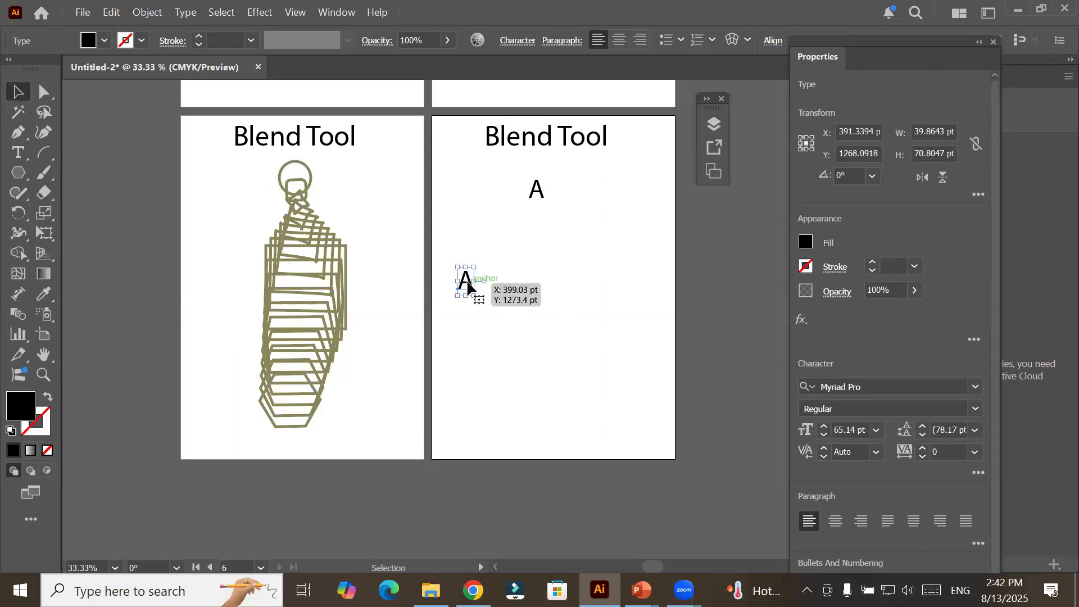
double_click(465, 281)
double_click(466, 281)
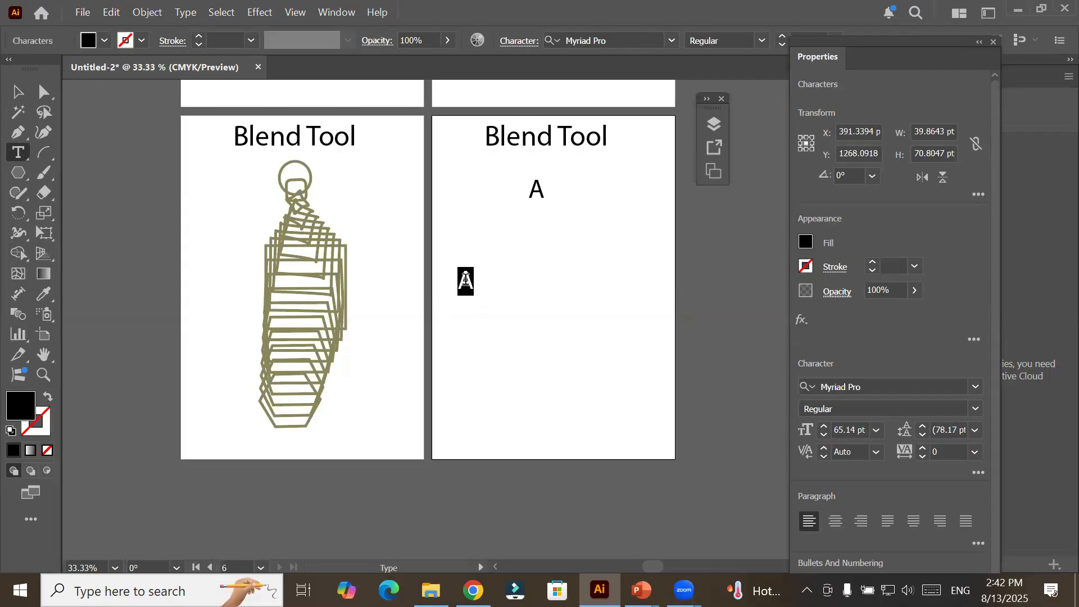
type("B")
key("Escape")
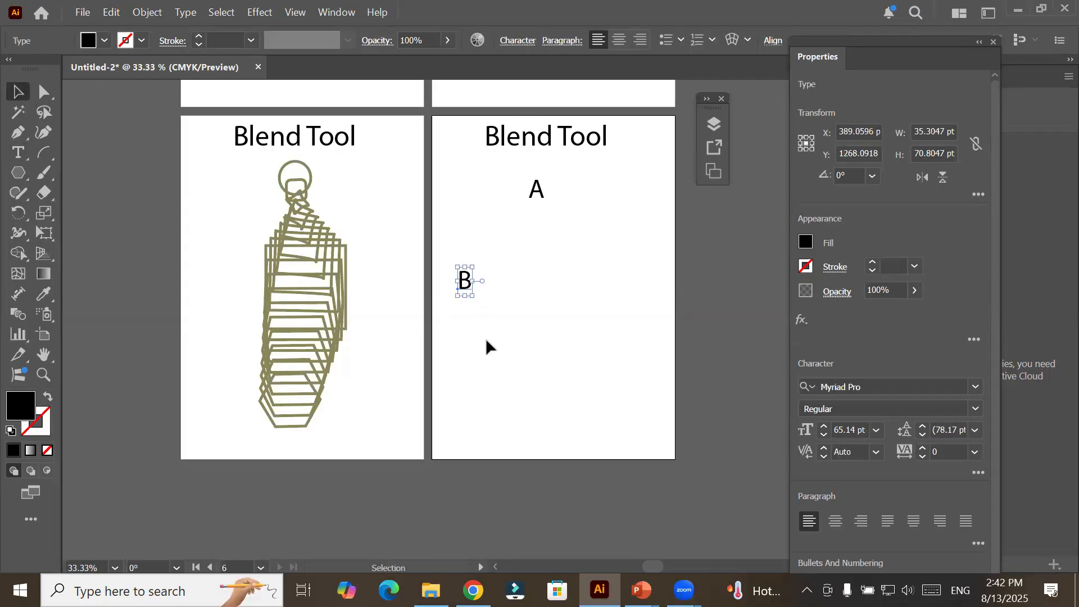
Duplicate the letter B to the lower middle of Artboard 6 and change the copy to "C".
left_click_drag(467, 288, 541, 400)
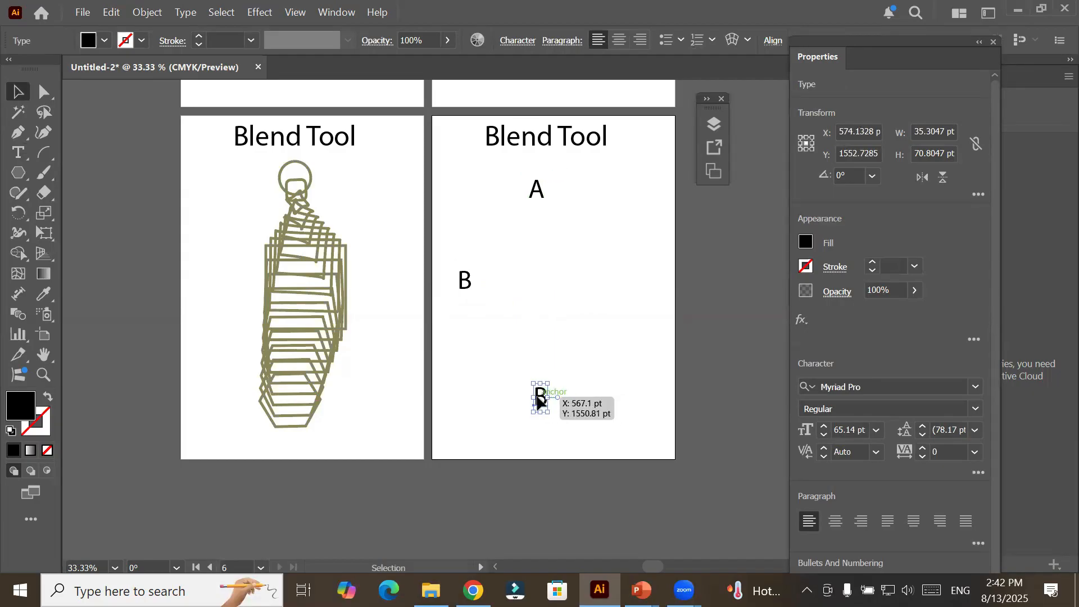
double_click(539, 399)
double_click(540, 398)
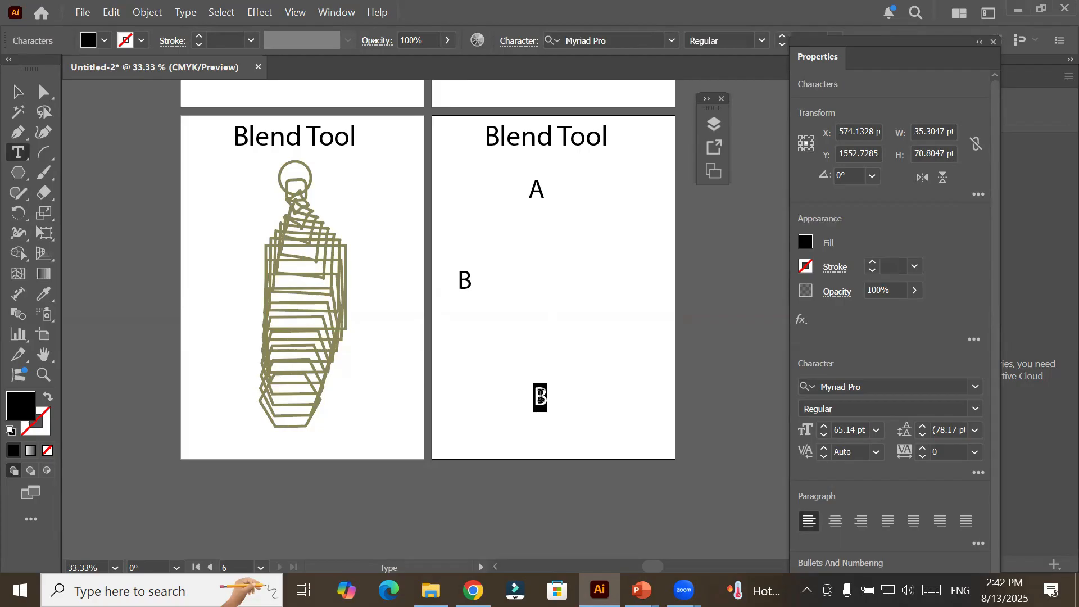
type("C")
left_click(18, 92)
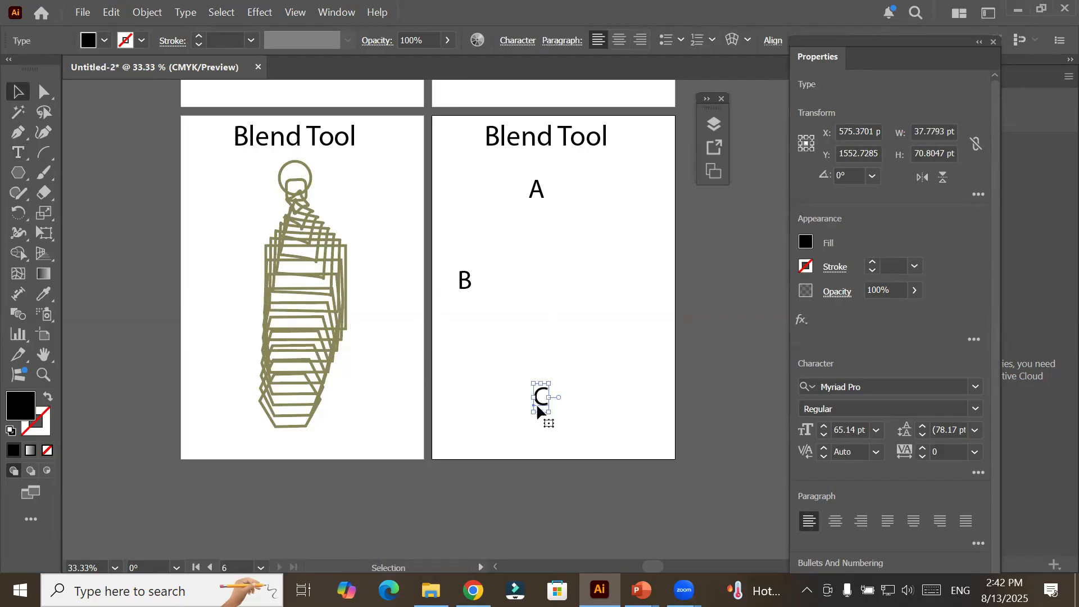
Duplicate the letter C to the right side of Artboard 6, level with B, change the copy to "D" and deselect it.
left_click_drag(542, 406, 640, 284)
key("t")
double_click(636, 277)
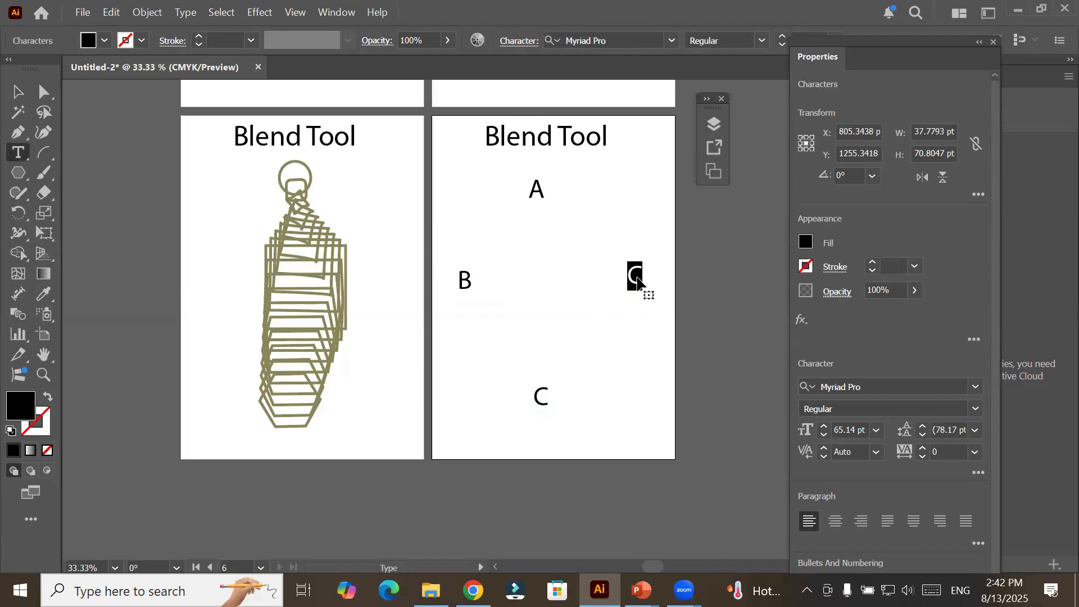
type("D")
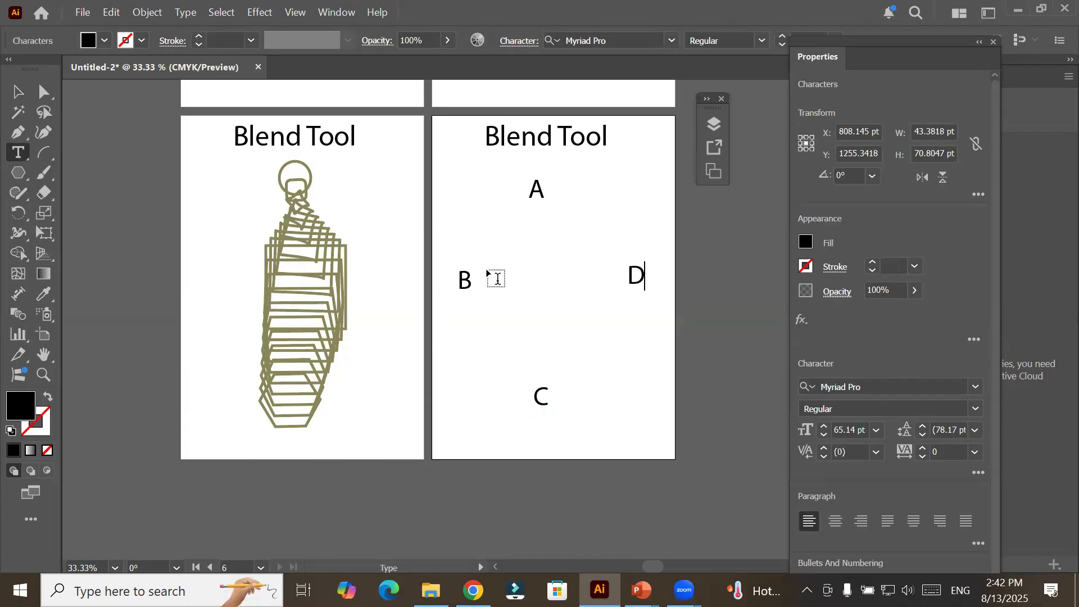
left_click(18, 91)
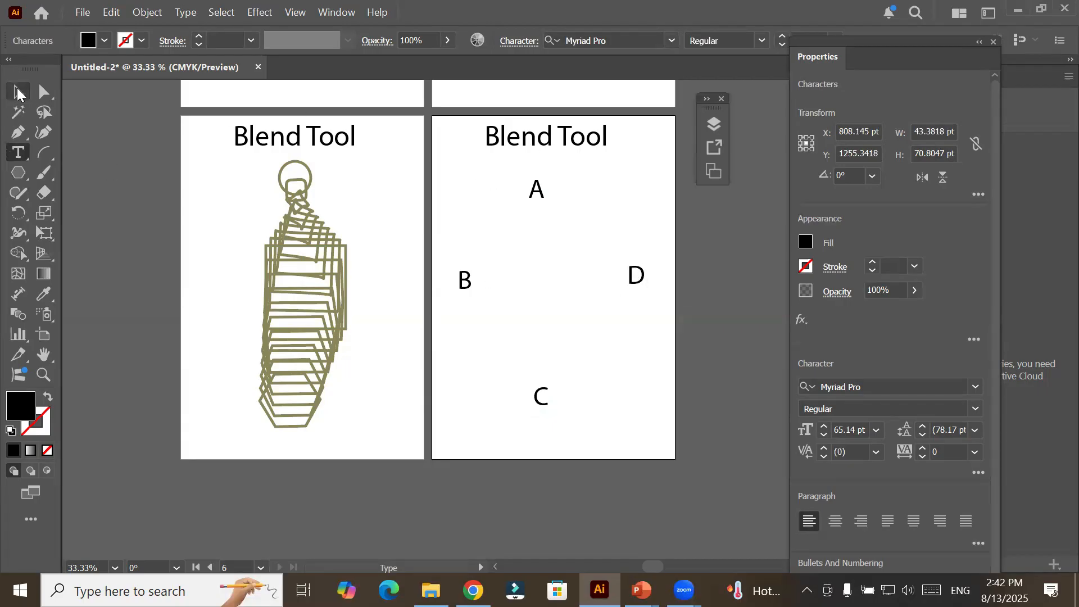
left_click(460, 210)
Blend the letters A, B, C and D in that order with the Blend tool and close the loop back at A.
left_click(17, 312)
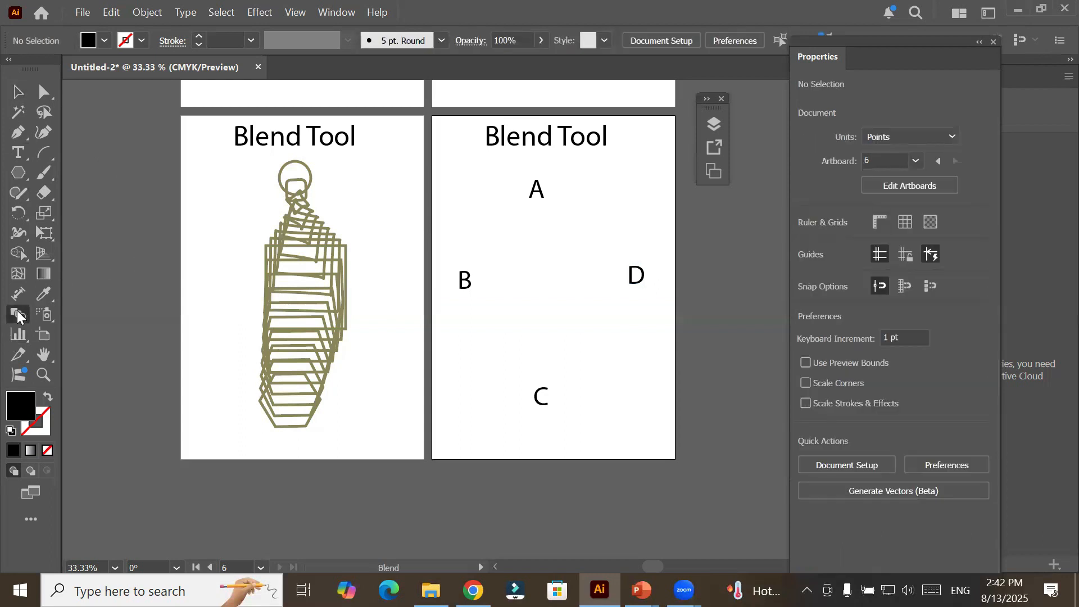
left_click(537, 195)
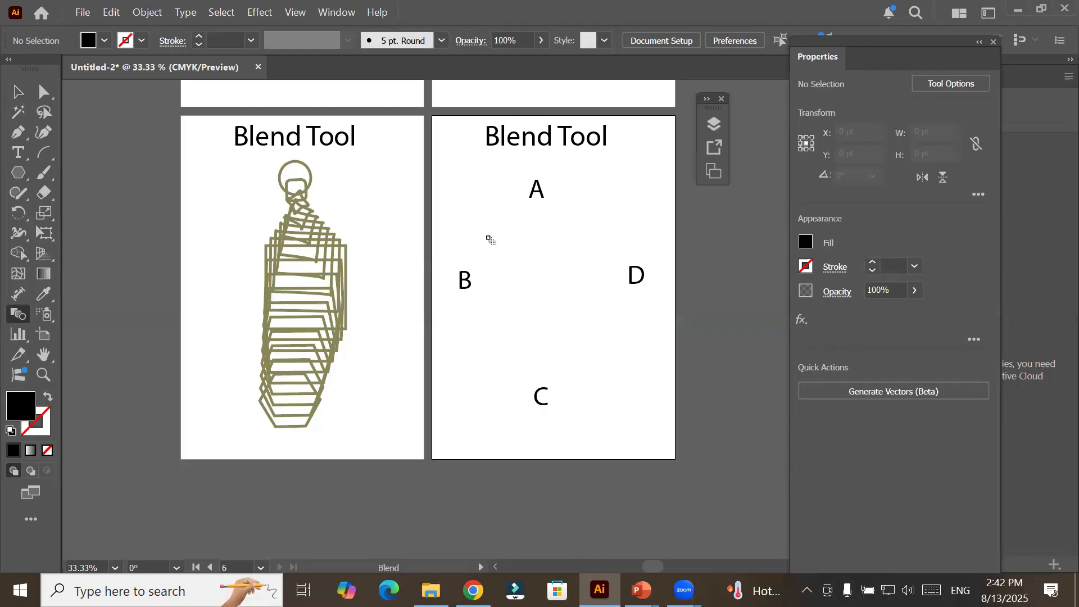
left_click(466, 284)
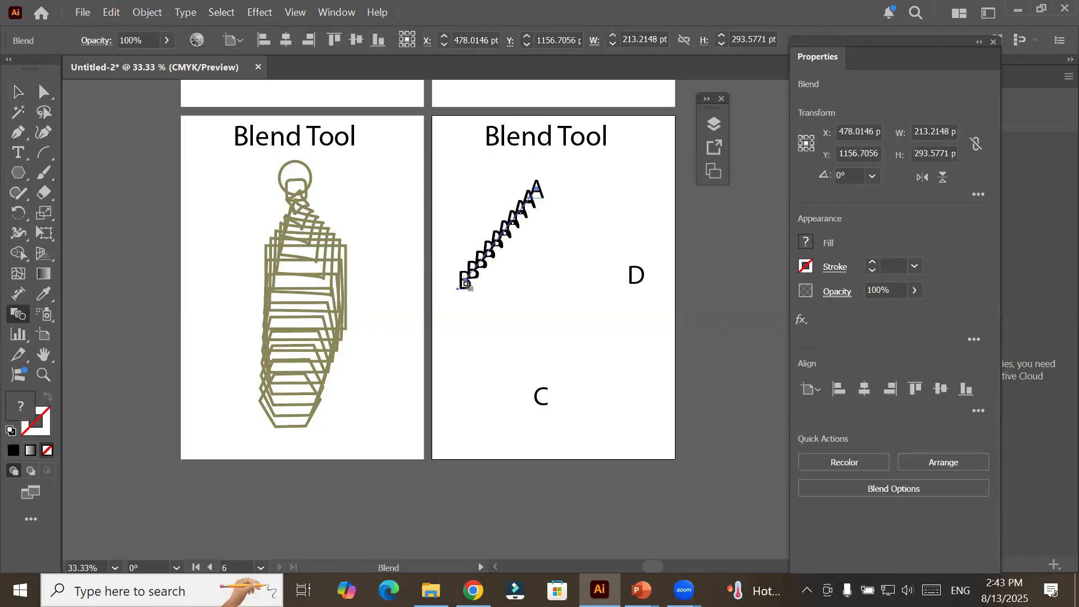
left_click(541, 396)
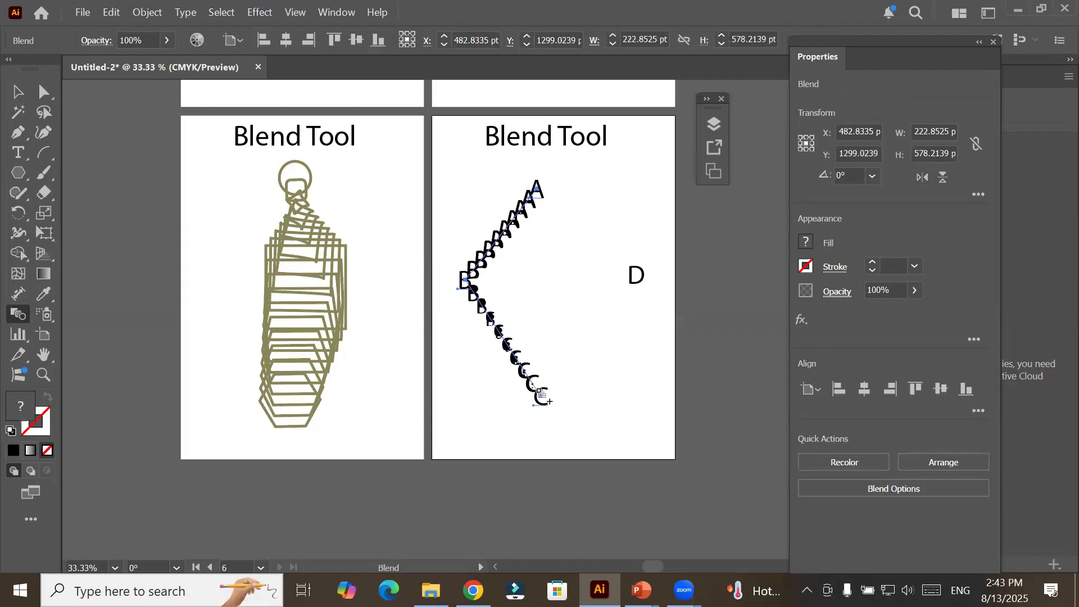
left_click(643, 283)
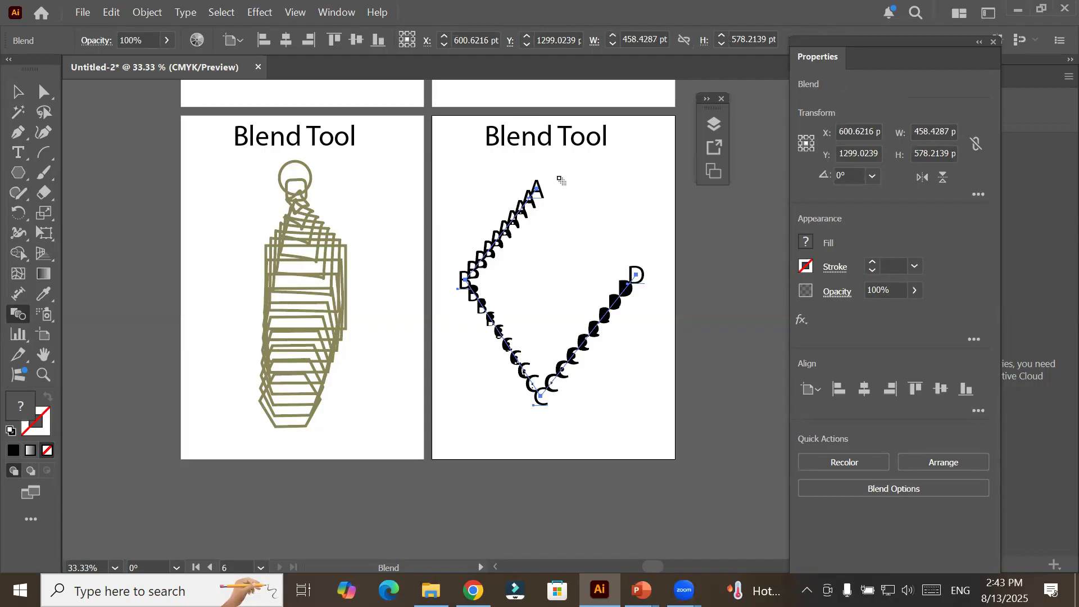
left_click(538, 188)
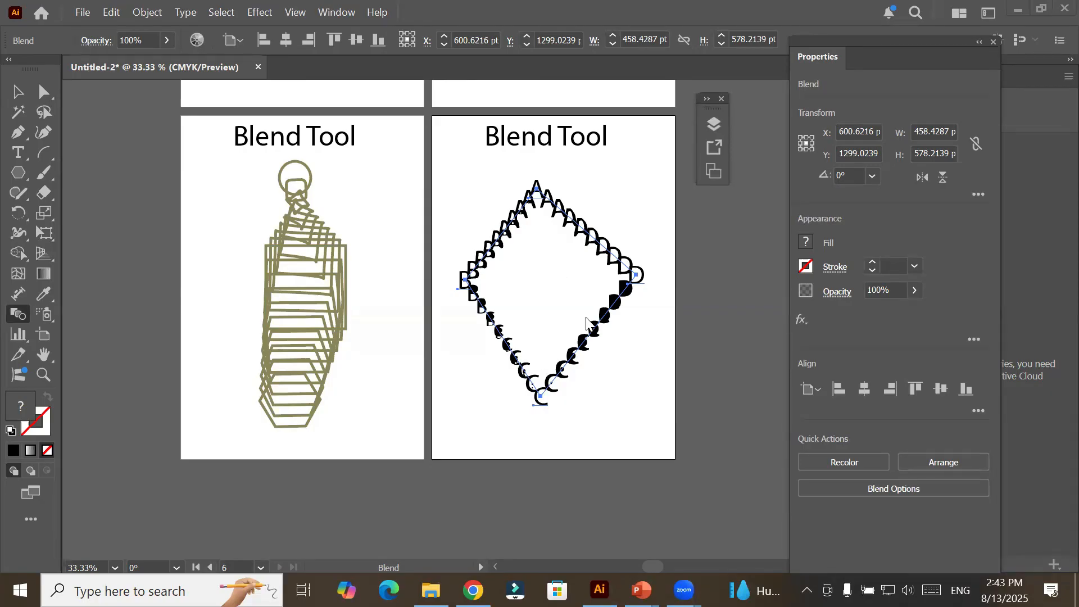
Select only the letter A within the blend, scale it down to about 32 pt and rotate it about 44°.
scroll(638, 306, "up", 1)
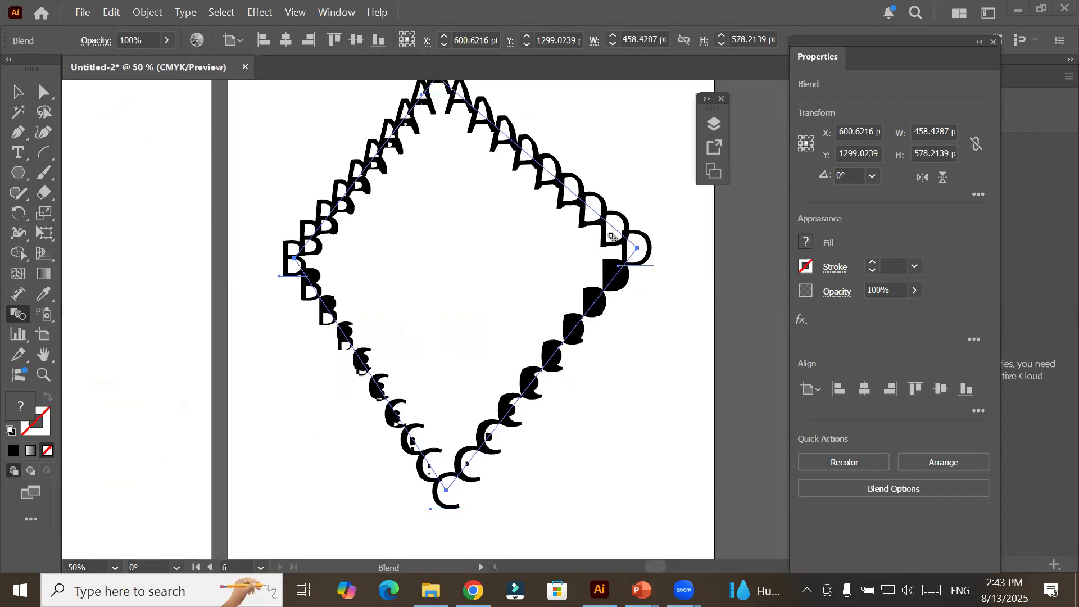
scroll(611, 236, "down", 1)
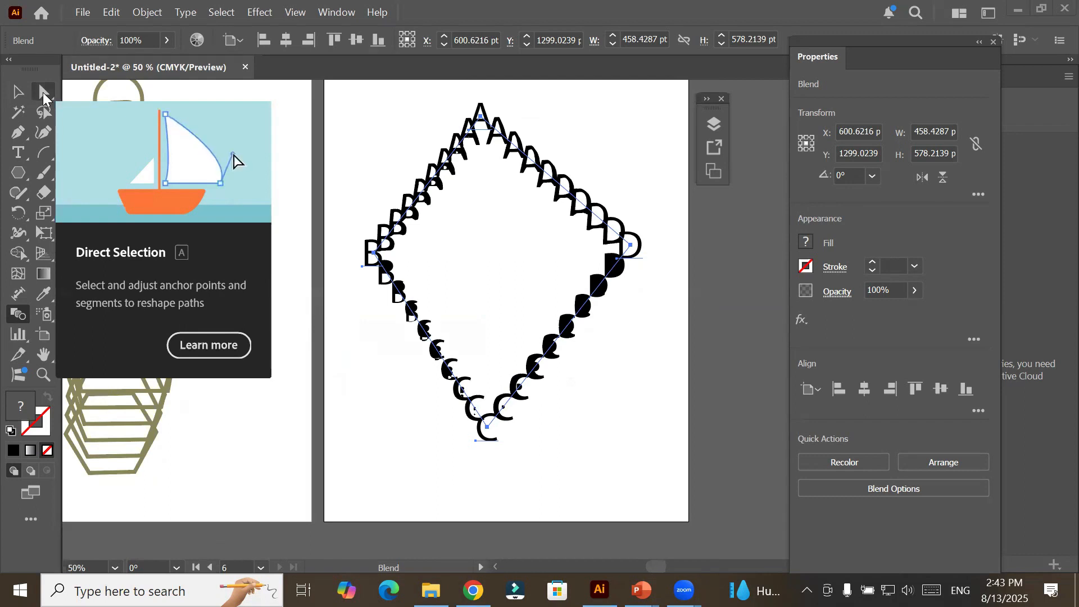
left_click(44, 93)
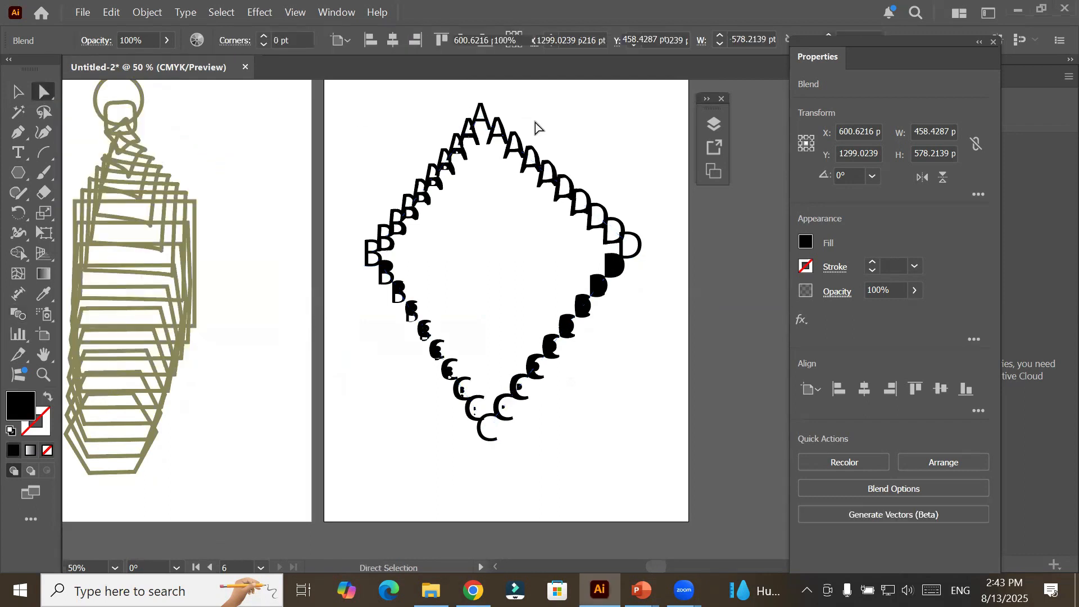
left_click(535, 128)
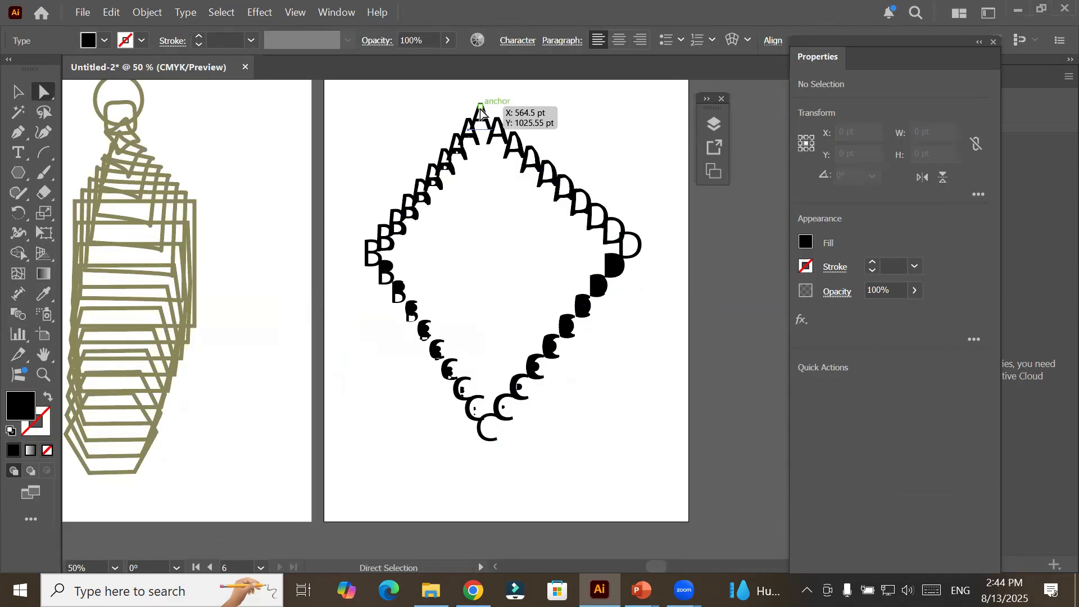
left_click(481, 113)
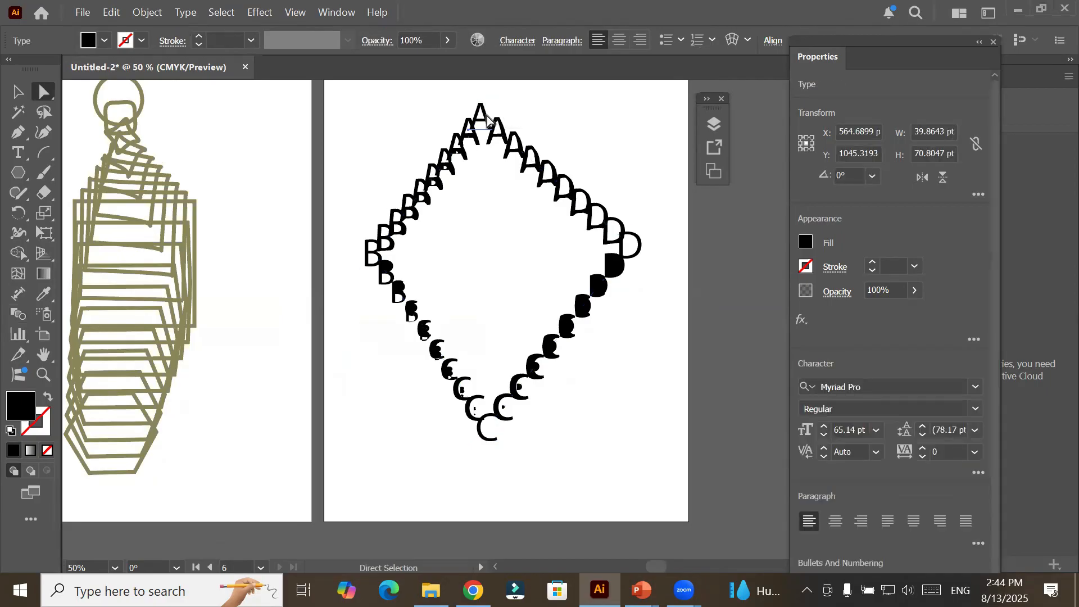
left_click(18, 93)
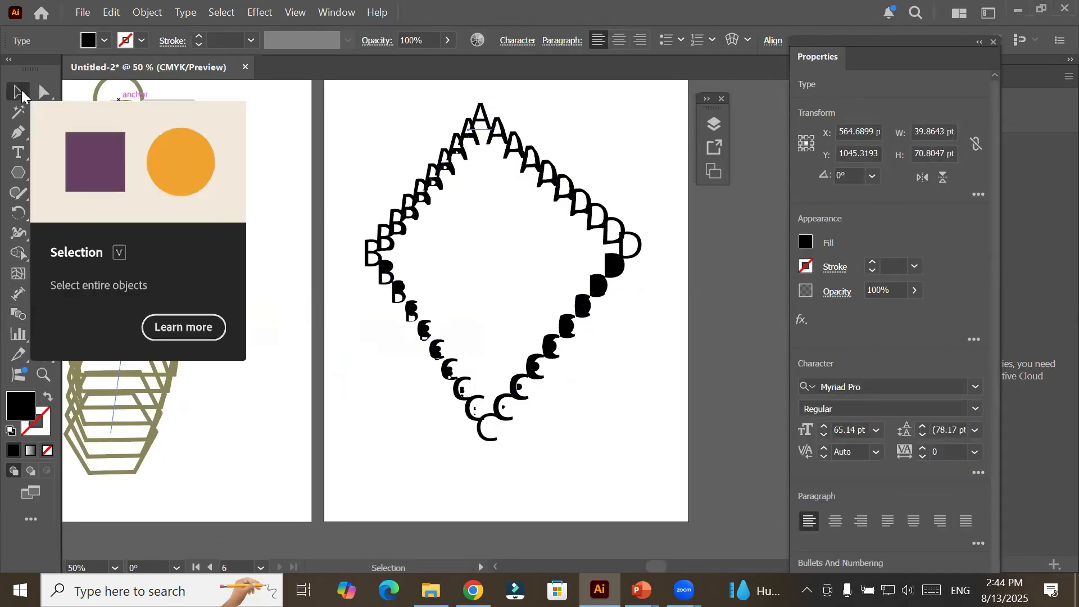
left_click_drag(474, 145, 484, 125)
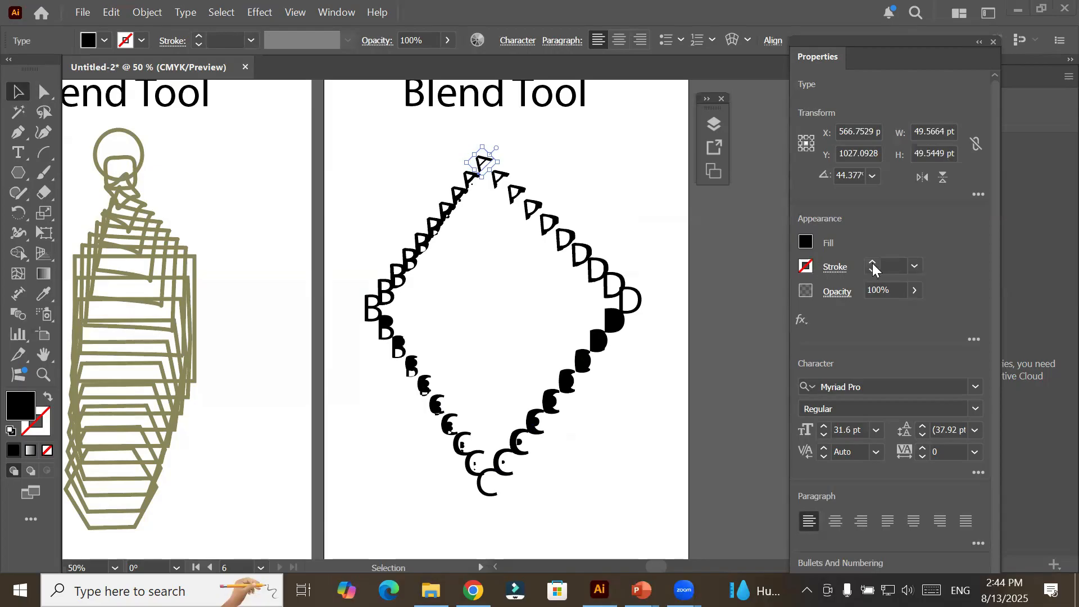
Fill the letter A at the blend's top corner with CMYK Red.
left_click(806, 241)
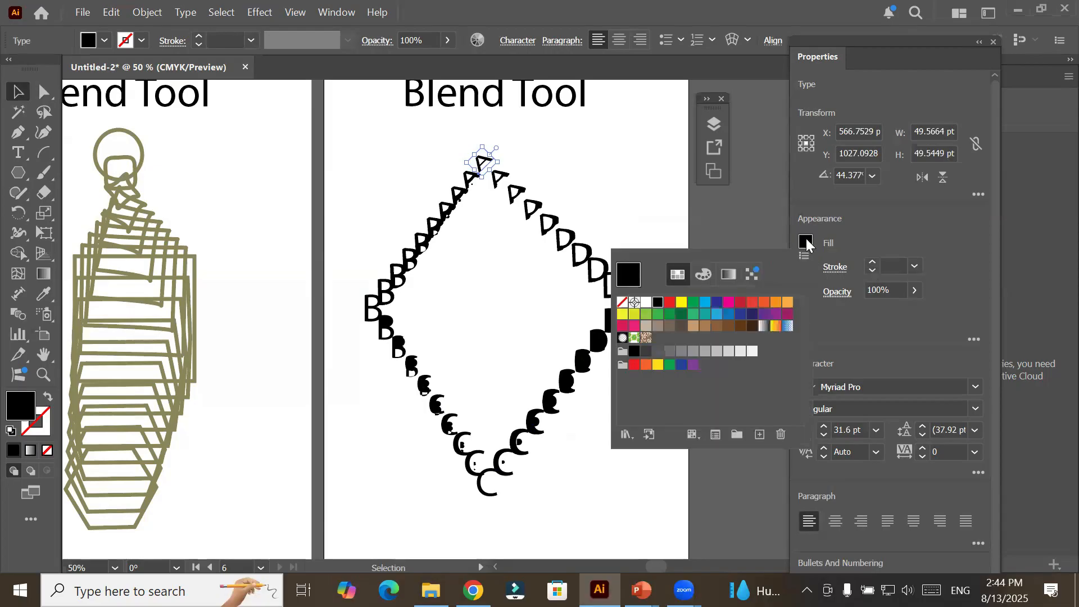
left_click(669, 304)
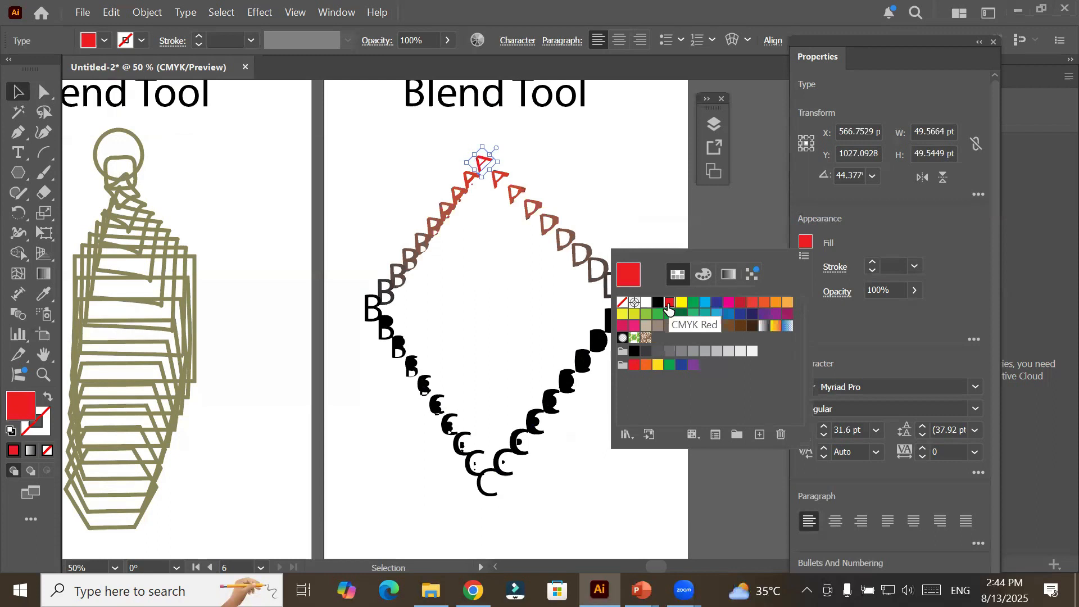
left_click(18, 92)
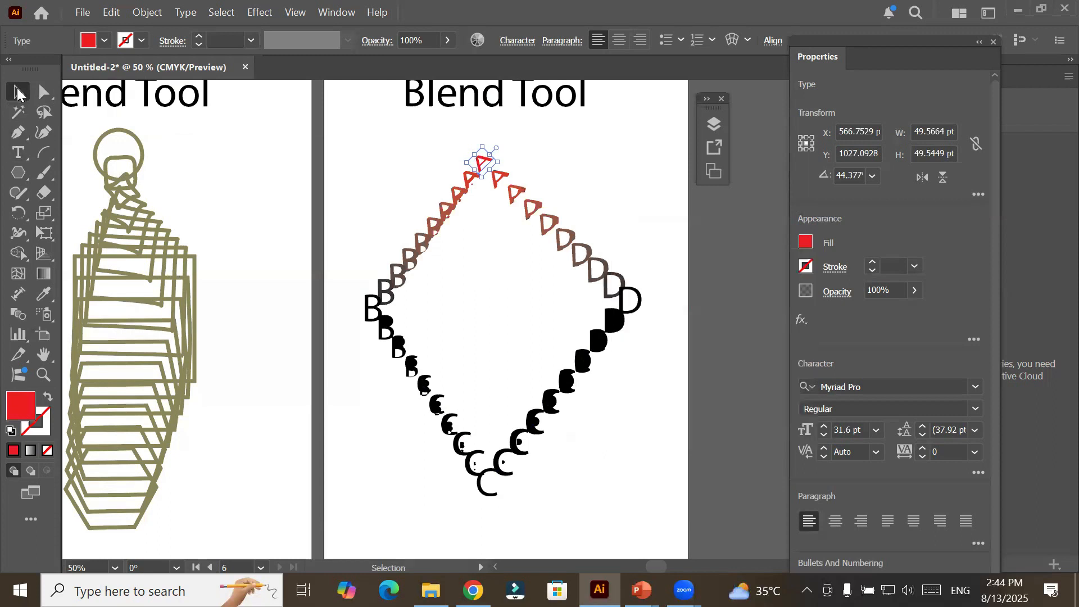
Select only the letter B within the blend and shrink it to about 21 x 60 pt.
left_click(368, 307)
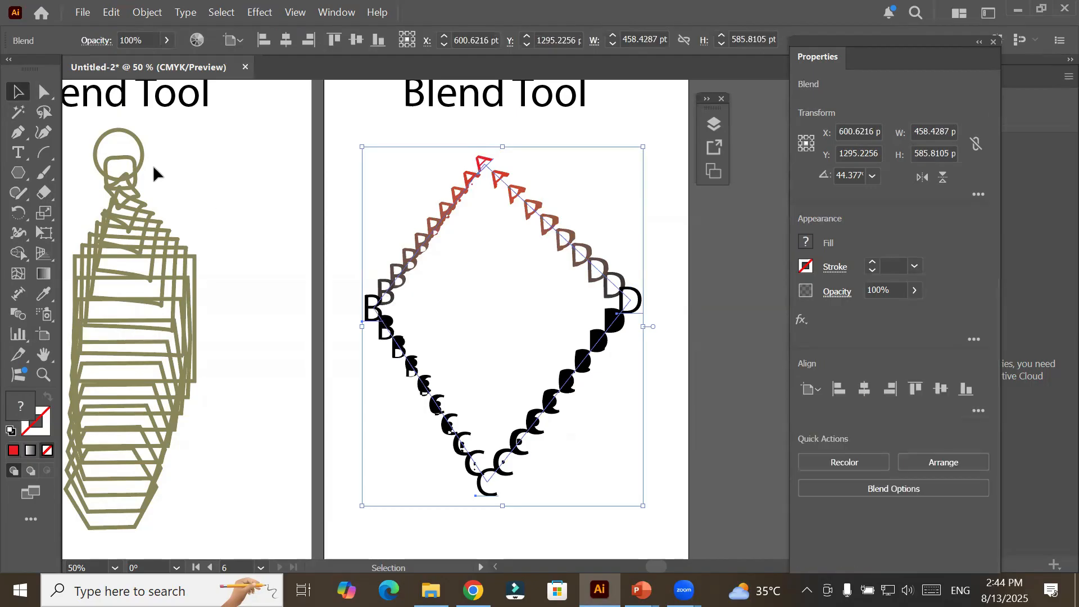
left_click(43, 92)
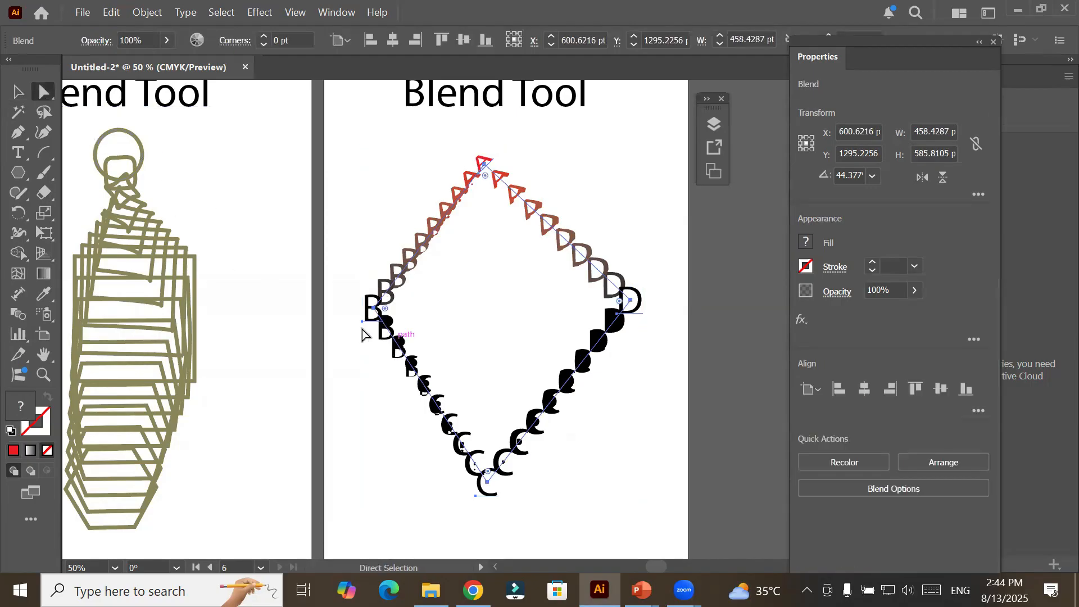
left_click(353, 316)
left_click(351, 318)
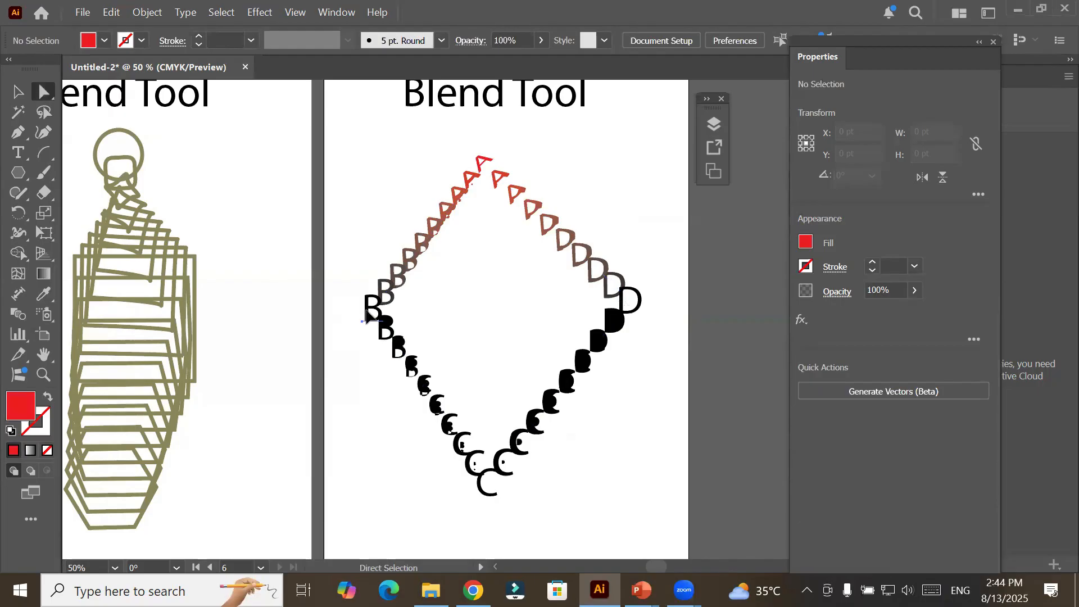
left_click(371, 313)
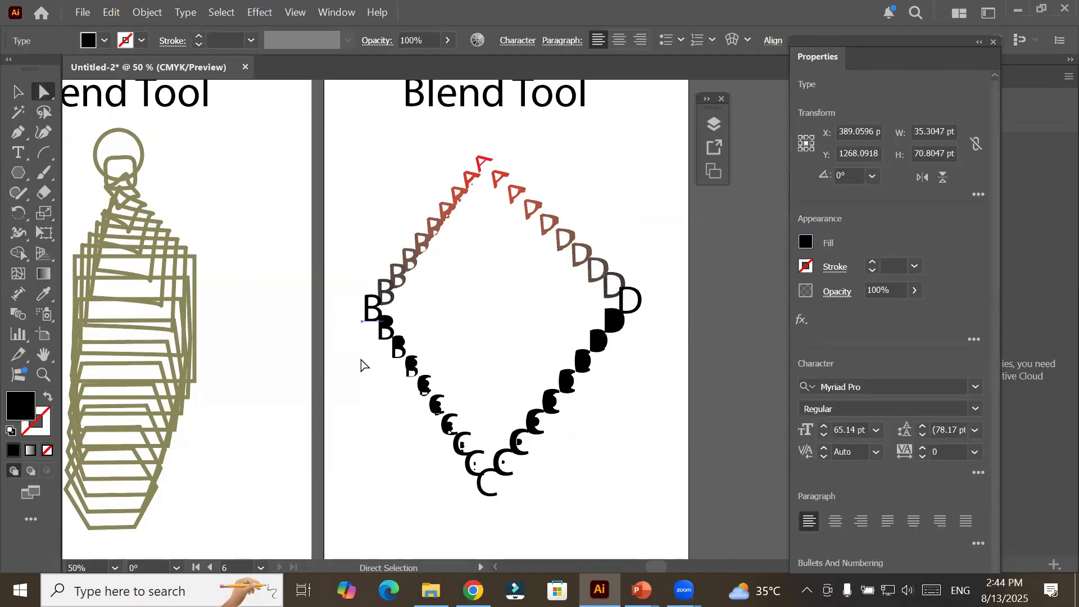
left_click(18, 96)
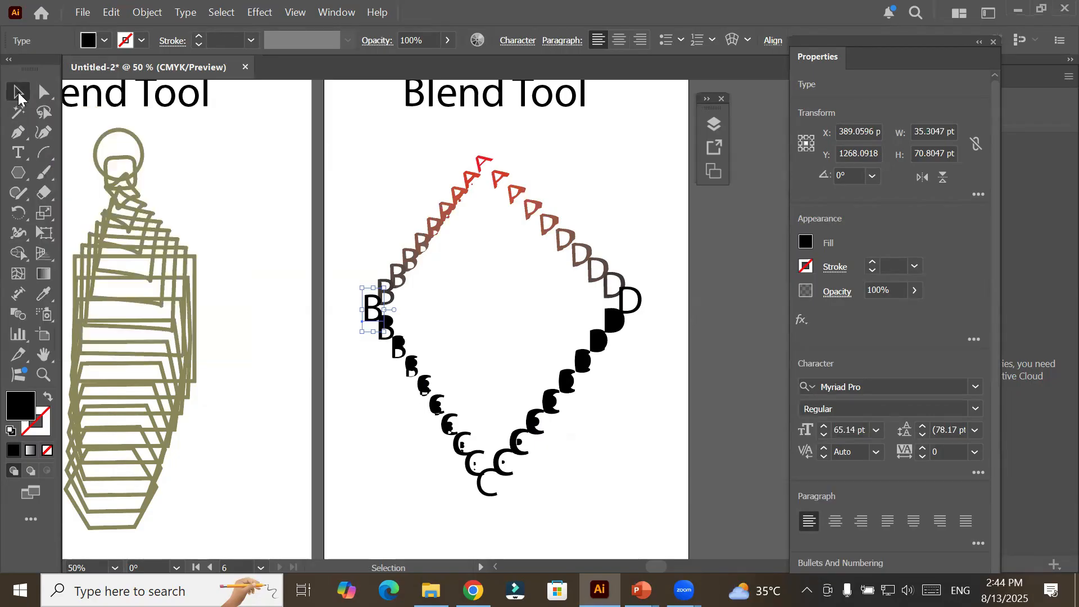
mouse_move(361, 285)
left_mouse_down()
mouse_move(345, 279)
mouse_move(371, 298)
mouse_move(354, 271)
mouse_move(370, 294)
left_mouse_up()
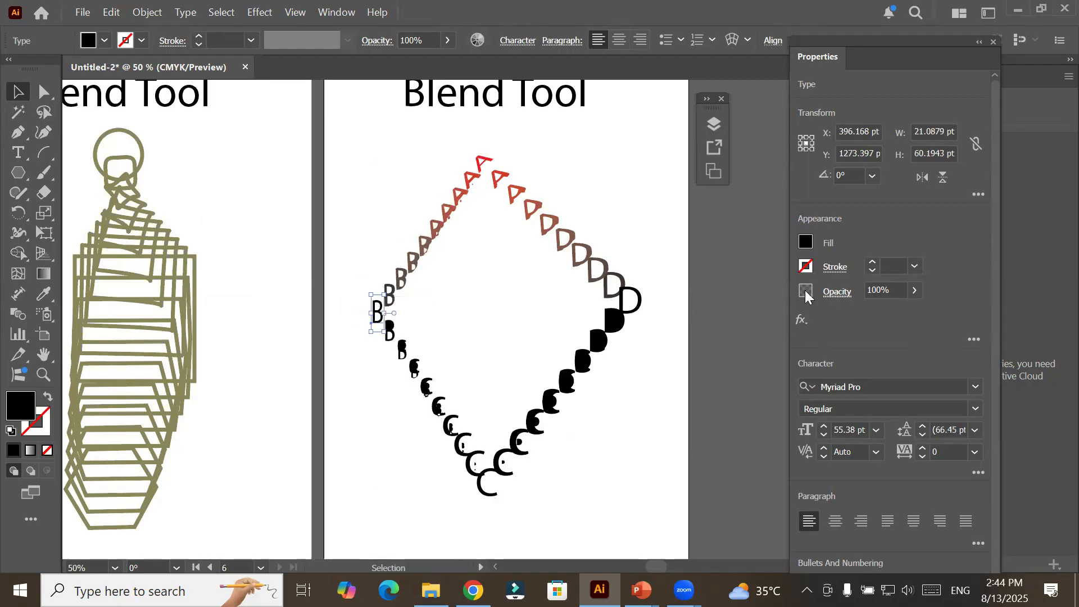
Try CMYK Blue, cyan and red as the fill of the blend's letter B, and settle on yellow.
left_click(806, 242)
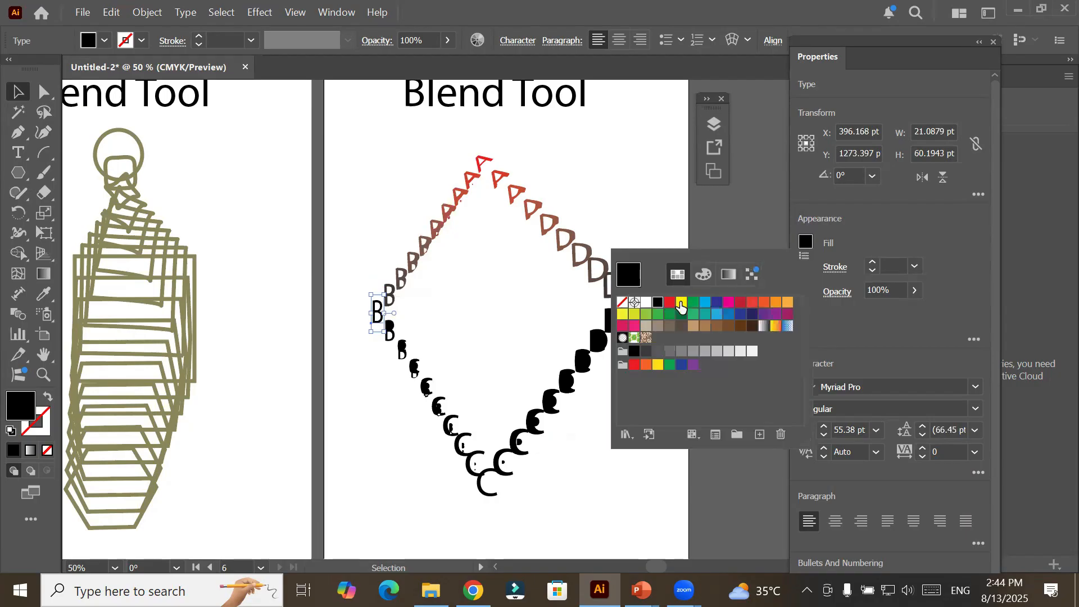
left_click(717, 304)
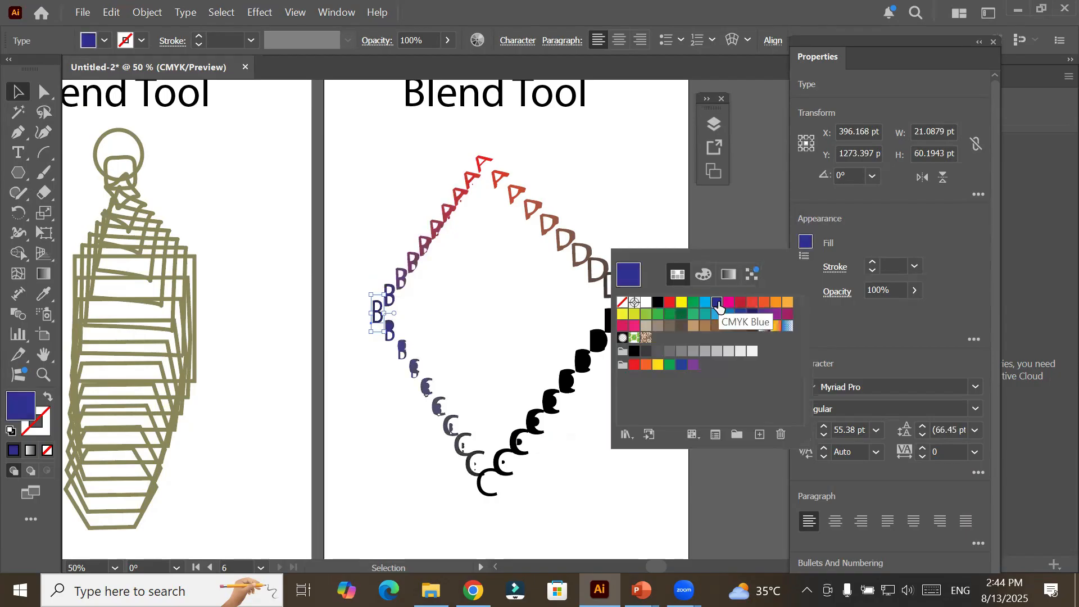
left_click(703, 304)
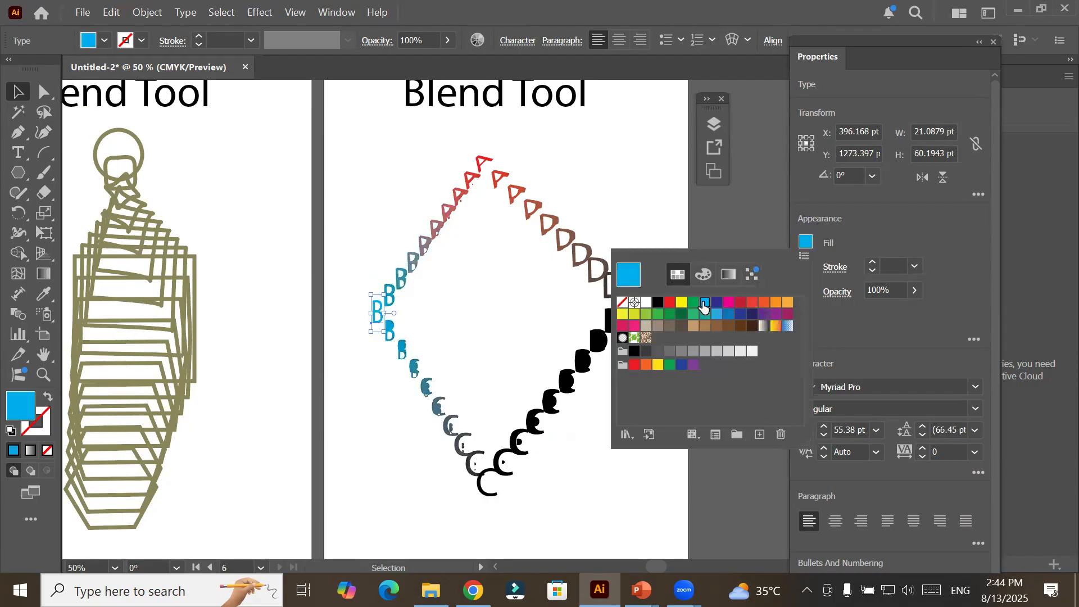
left_click(670, 303)
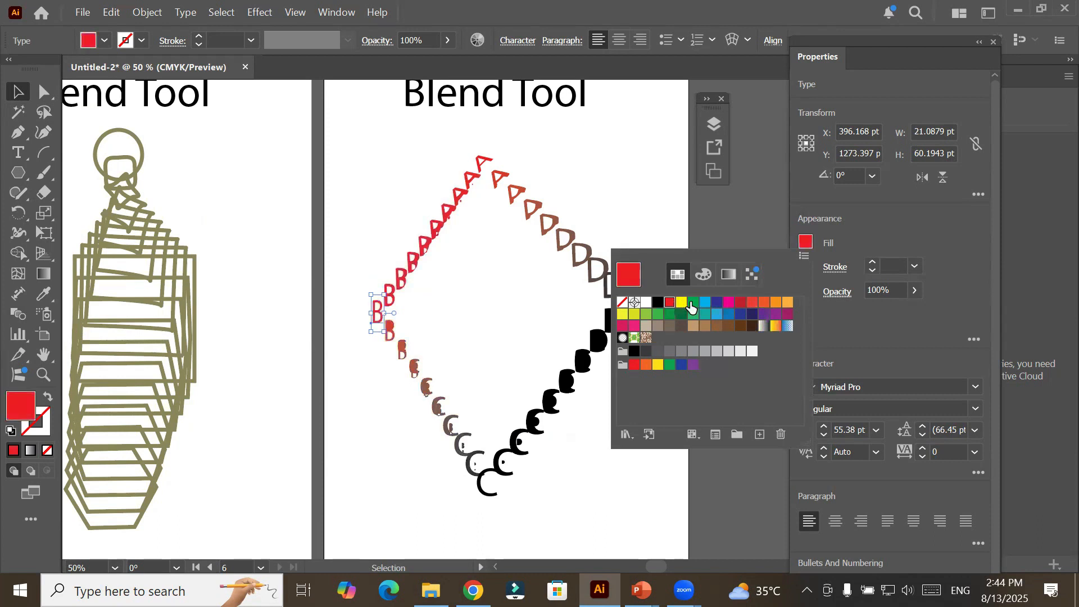
left_click(681, 304)
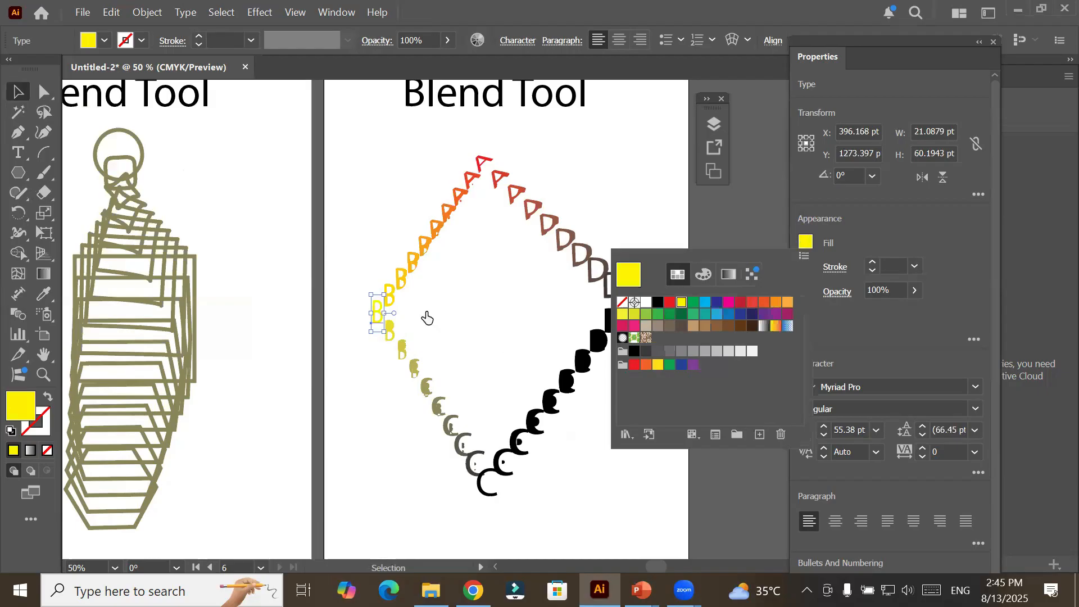
Edit the blend's yellow letter B in isolation, trying "abc" in front of it and settling on "secod".
left_click(19, 154)
double_click(375, 305)
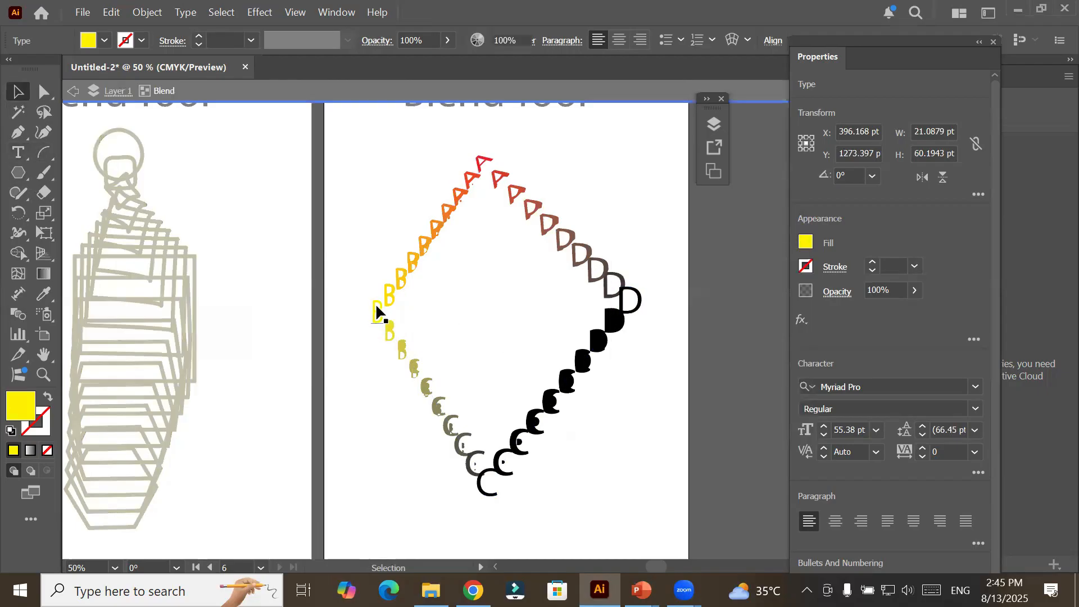
double_click(376, 306)
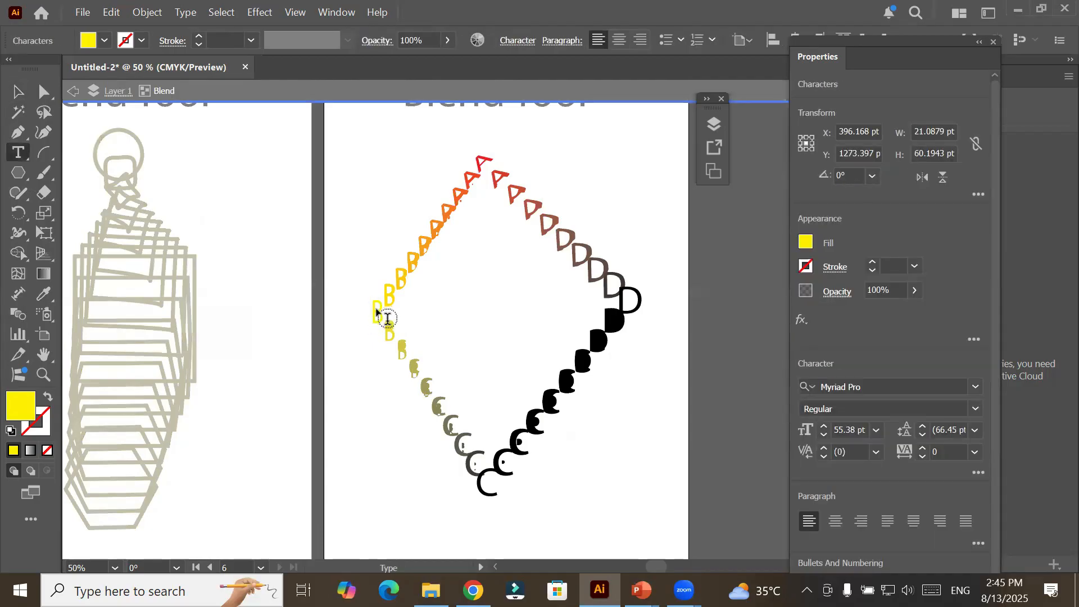
type("abc")
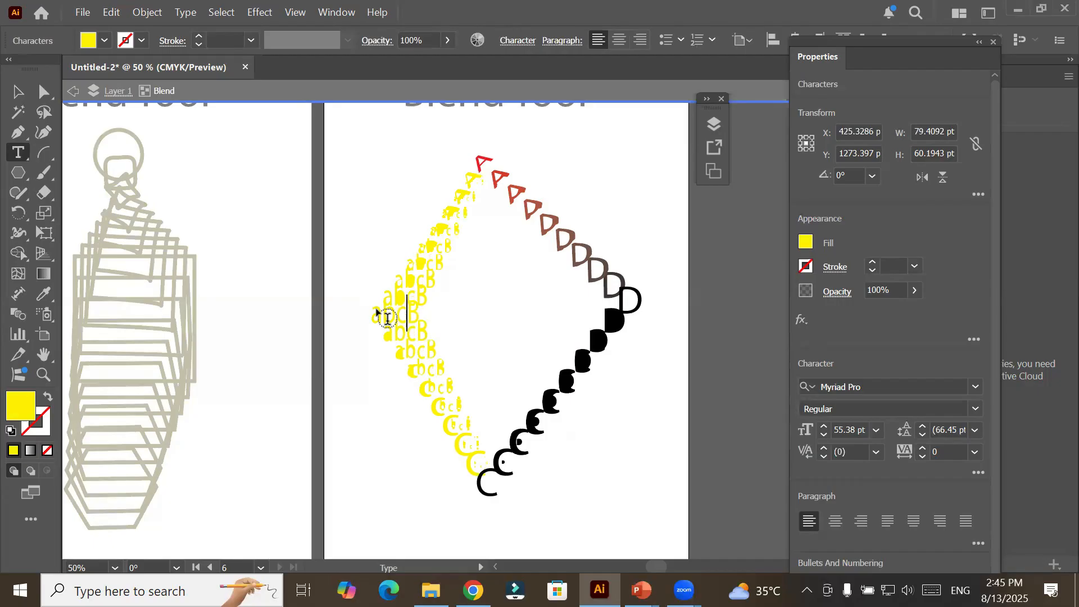
key("BackSpace")
key("BackSpace")
key("BackSpace")
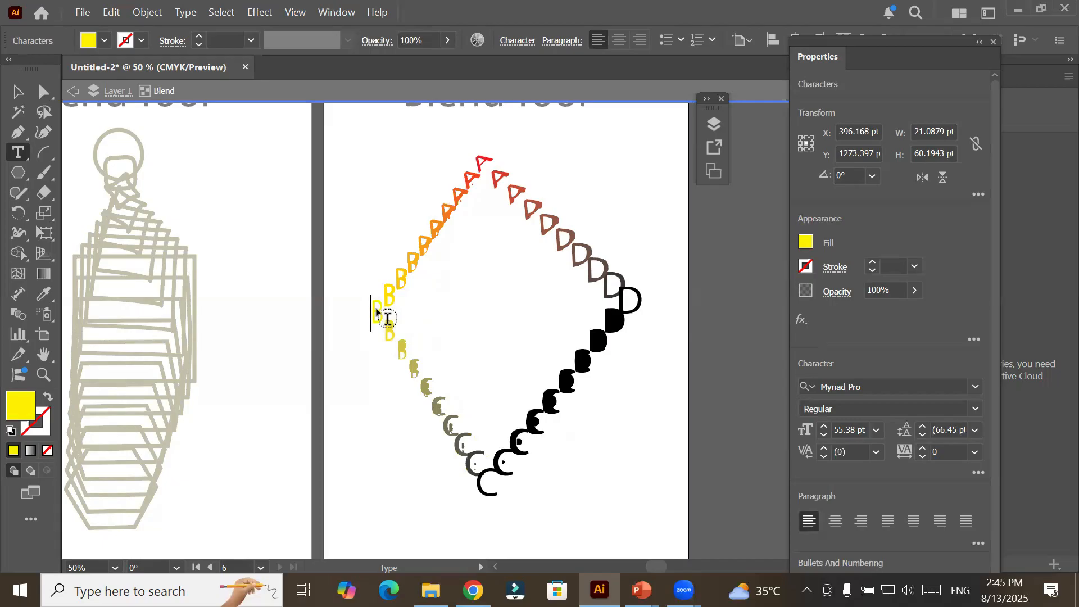
type("secod")
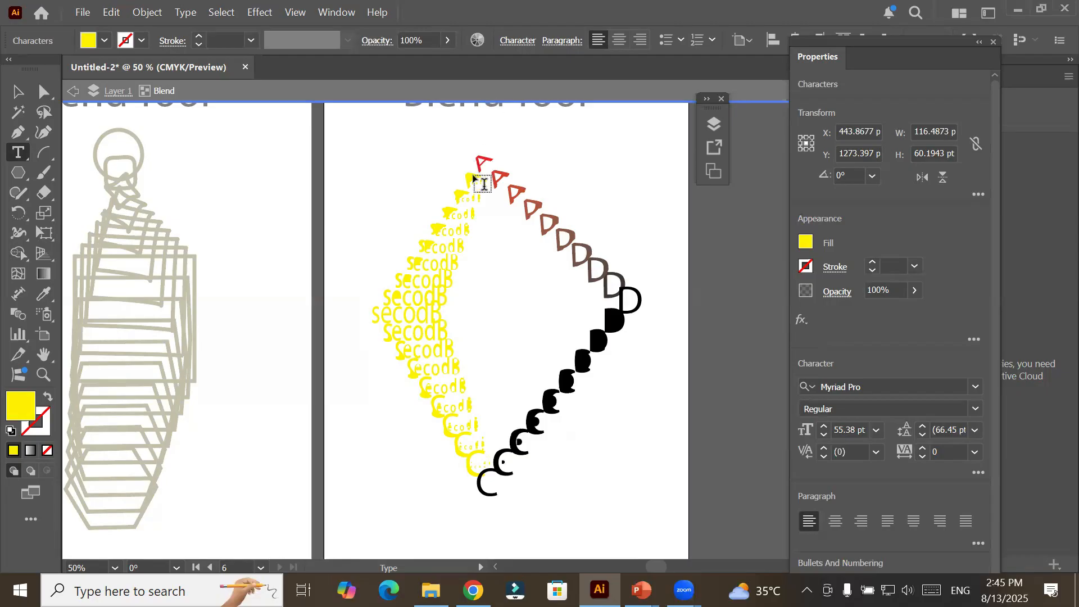
Replace the blend's red letter A with "First" and its letter C with "Cat".
left_click(480, 162)
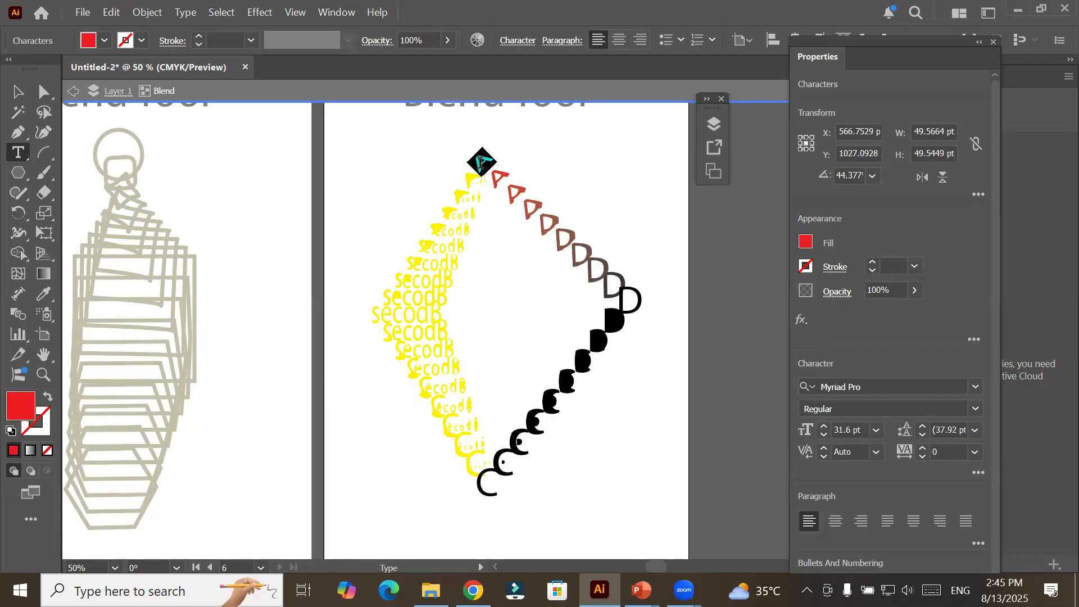
type("First")
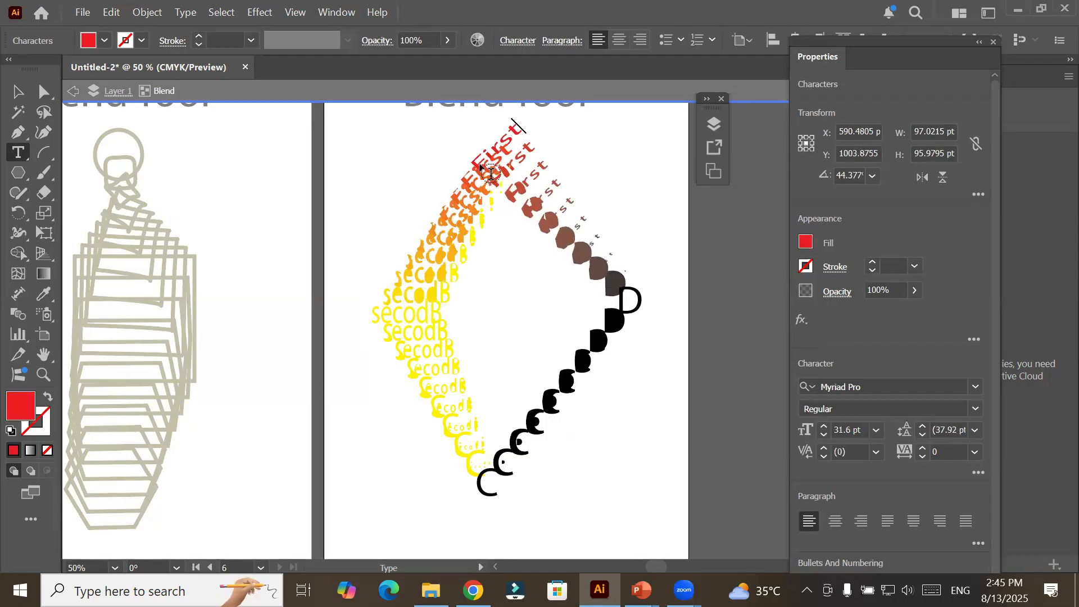
double_click(486, 487)
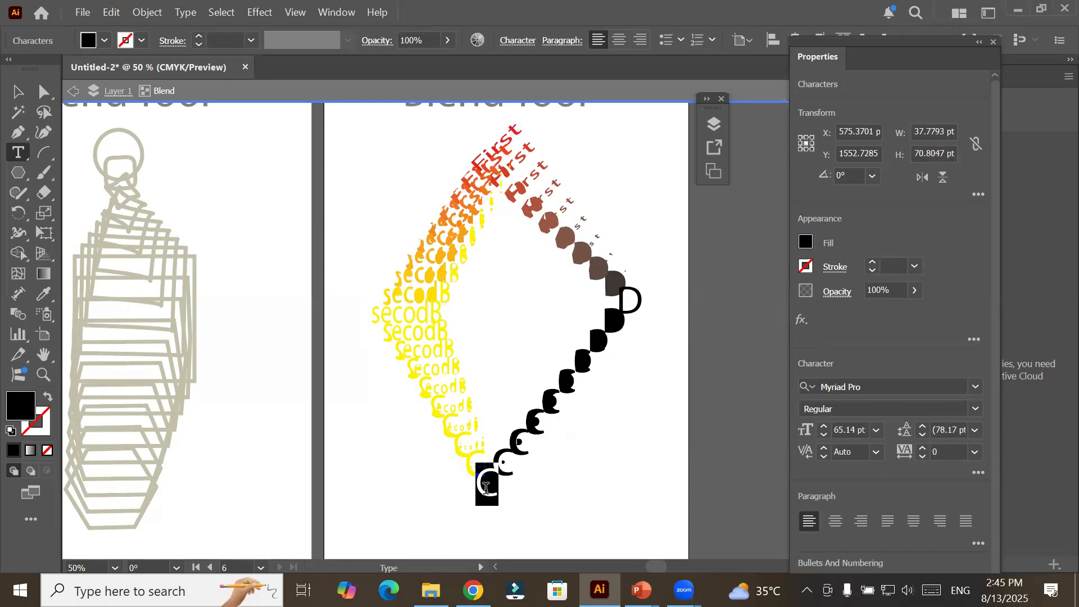
type("Cat")
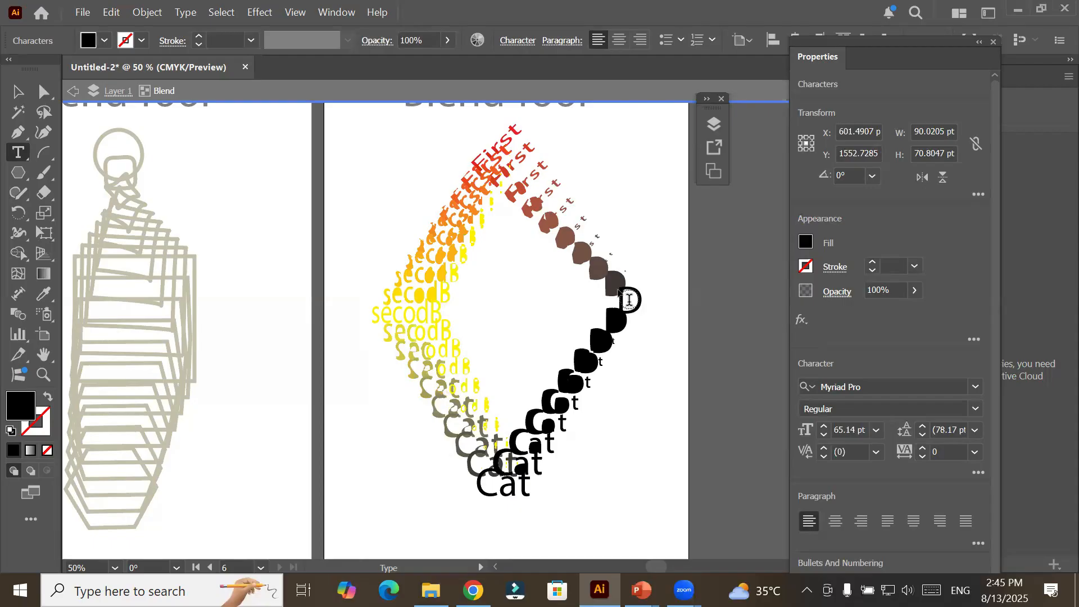
Extend the blend's letter D to read "Dog" and leave isolation mode.
left_click(626, 299)
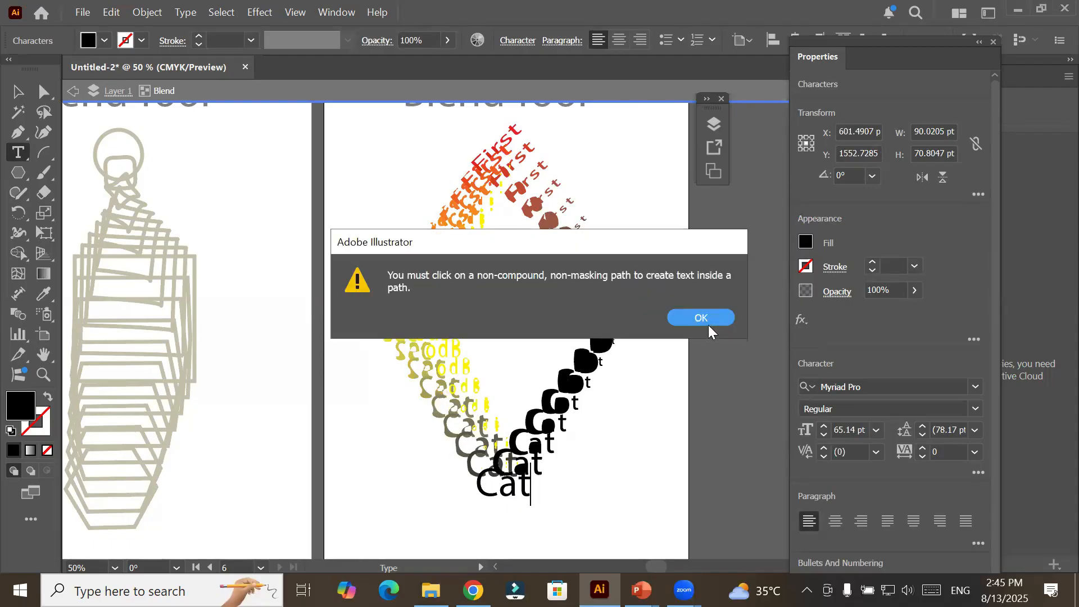
key("Return")
left_click(635, 299)
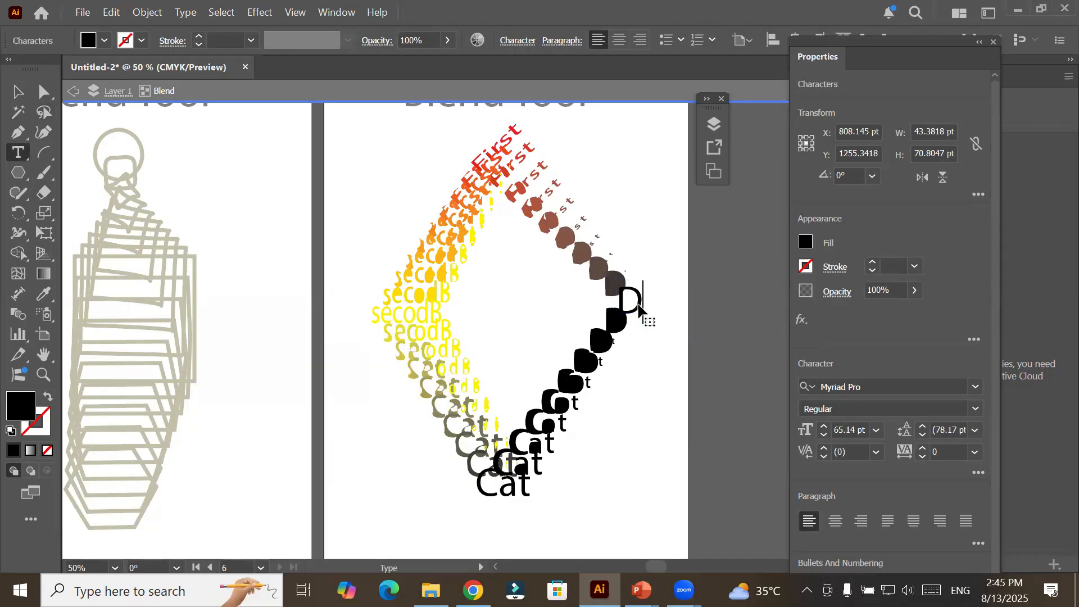
type("o")
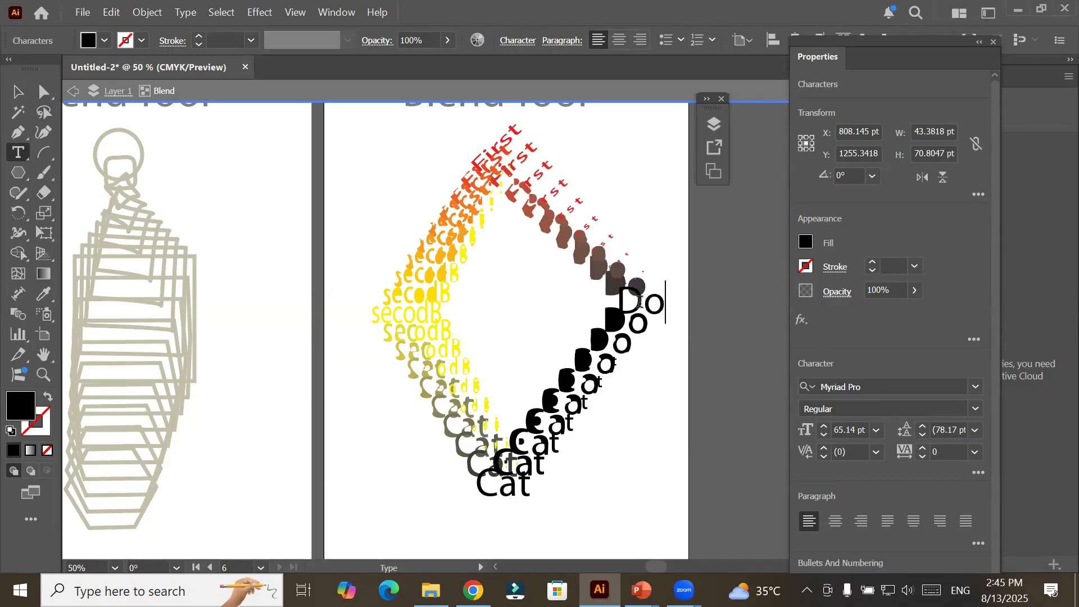
type("g")
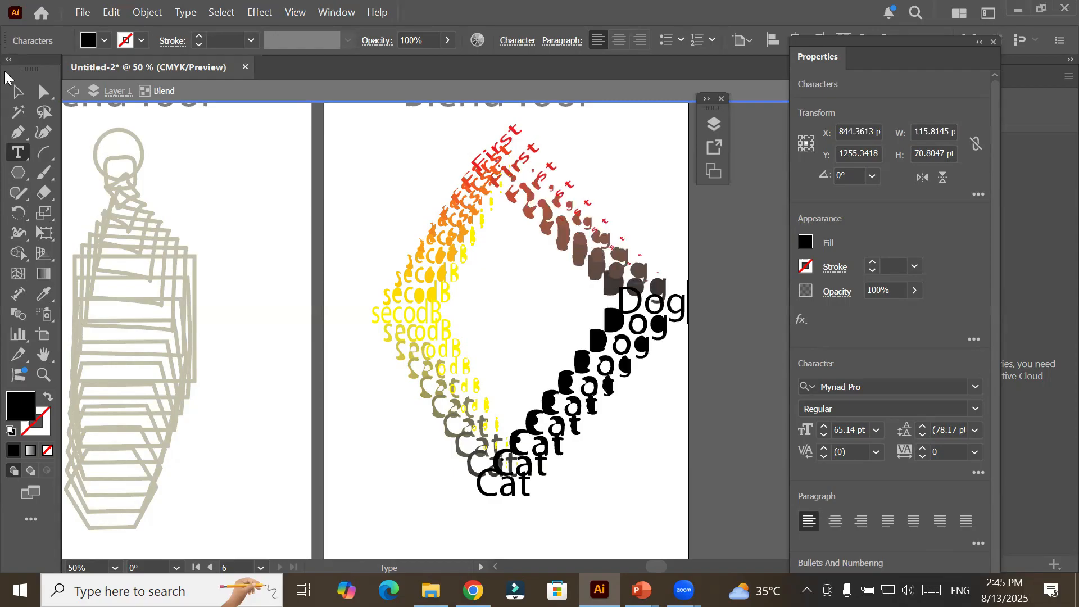
left_click(11, 91)
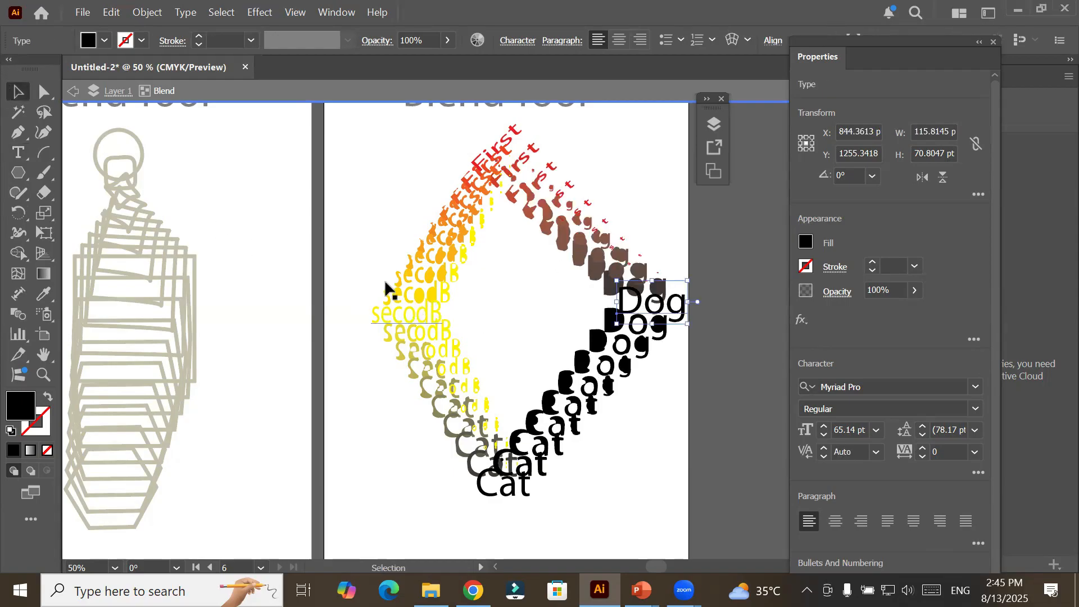
double_click(364, 204)
Place an overlapping duplicate of the word blend beside the original, and shift the original to about X 547, Y 1304 pt.
left_click_drag(401, 271, 381, 308)
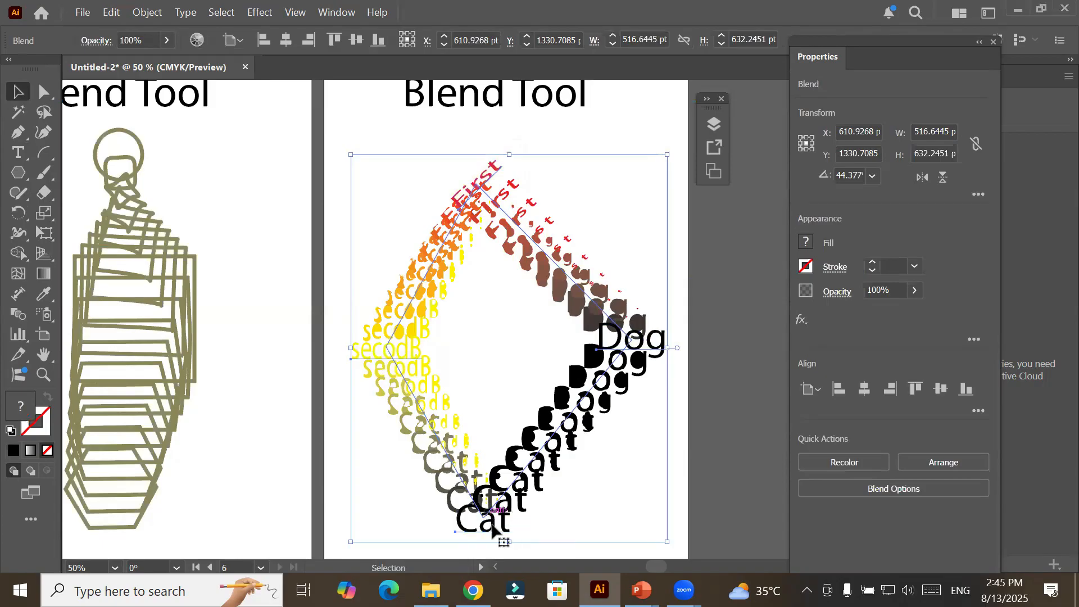
left_click(630, 116)
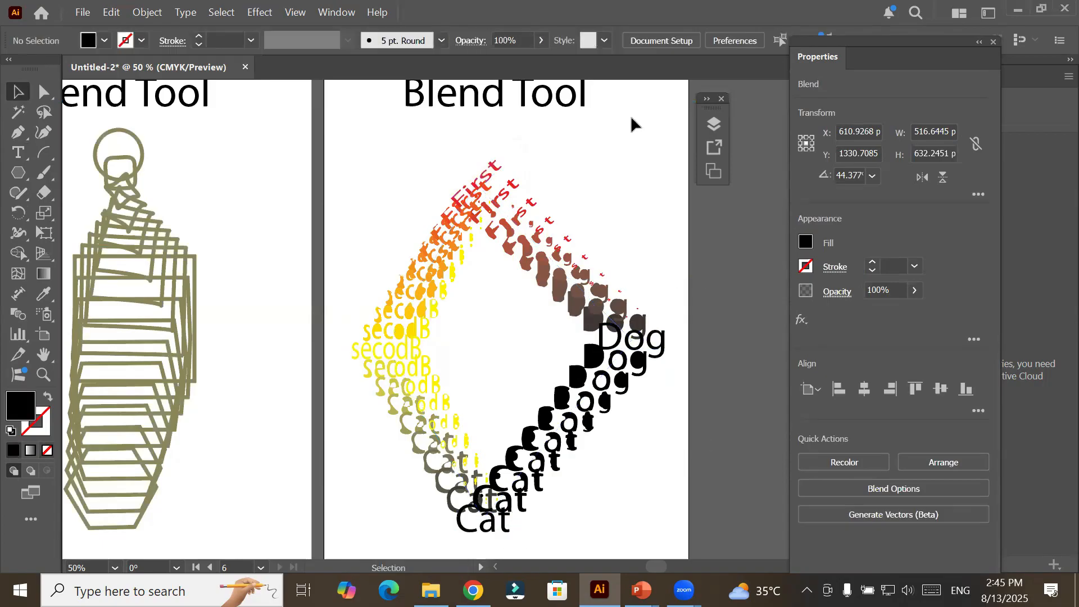
left_click_drag(570, 262, 560, 255)
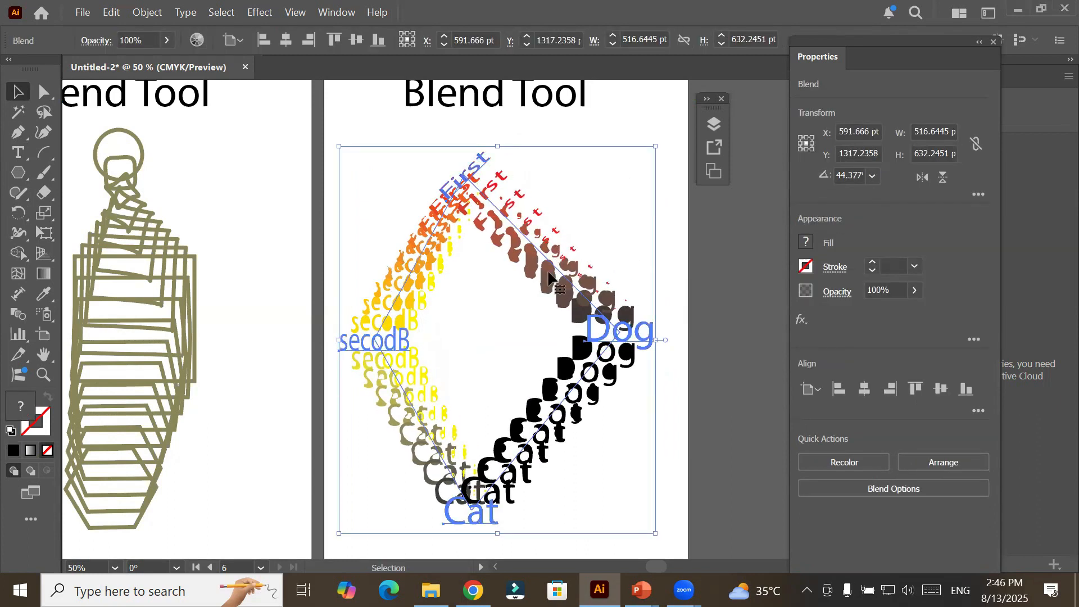
left_click_drag(547, 276, 645, 273)
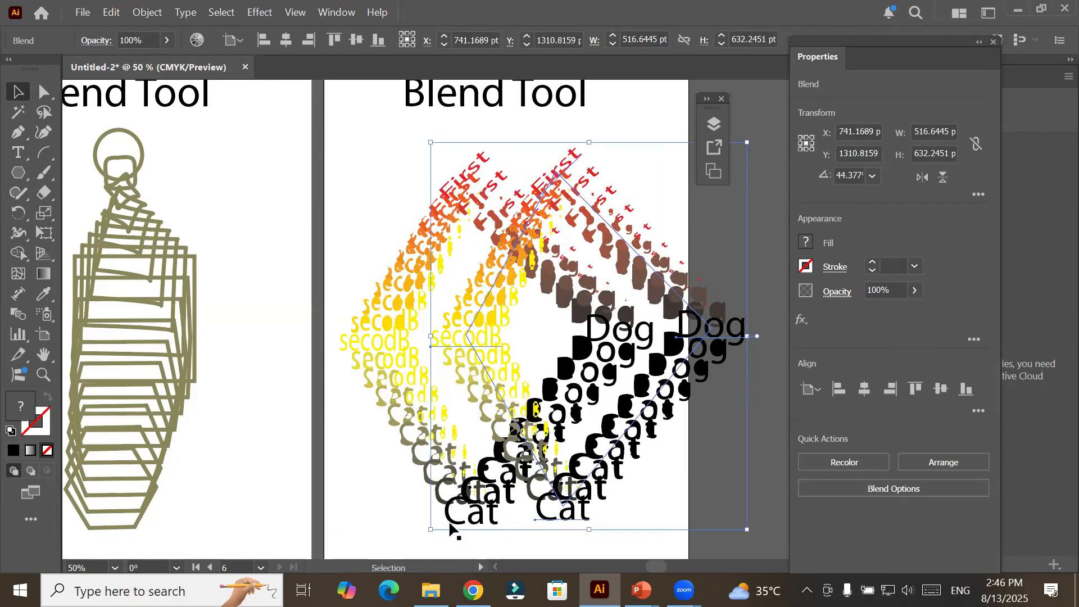
mouse_move(371, 318)
left_mouse_down()
mouse_move(343, 309)
mouse_move(358, 310)
left_mouse_up()
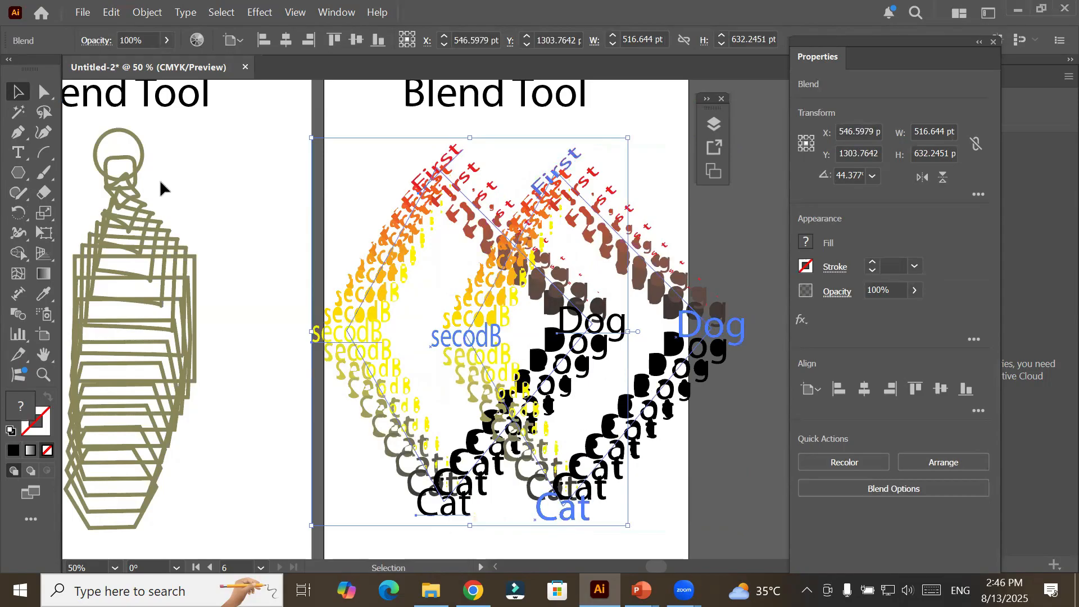
Select both word blends together and lower their opacity to 20%.
left_click(17, 150)
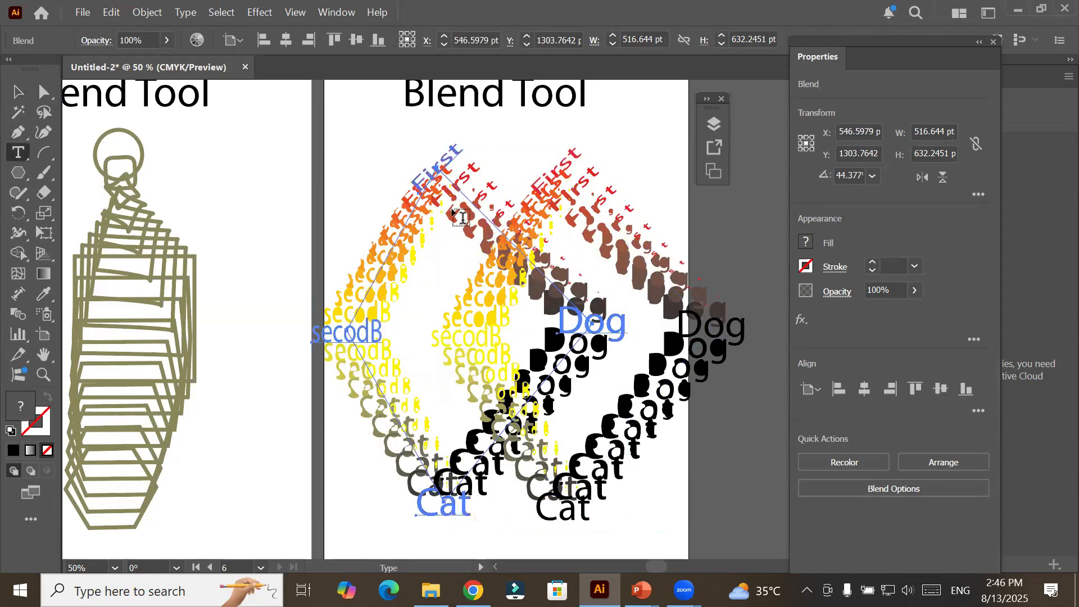
left_click(18, 91)
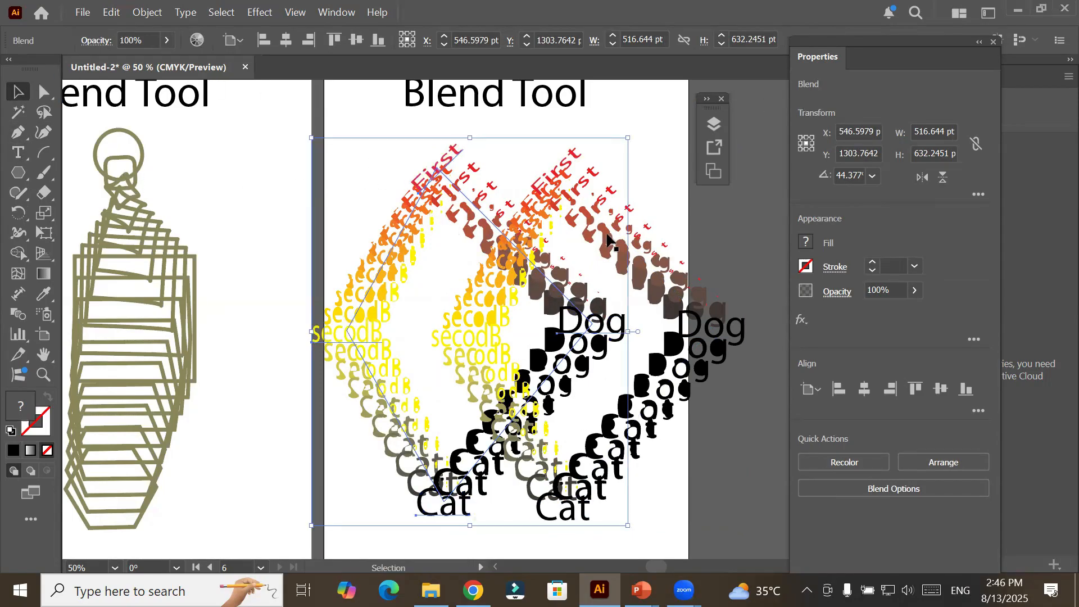
left_click(675, 303, "shift")
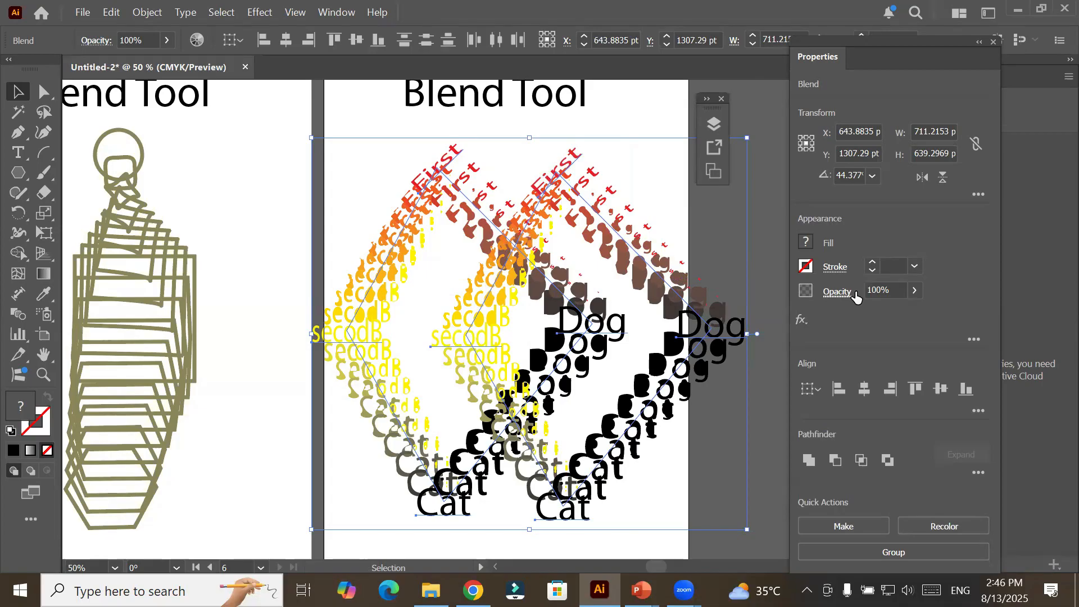
left_click(836, 292)
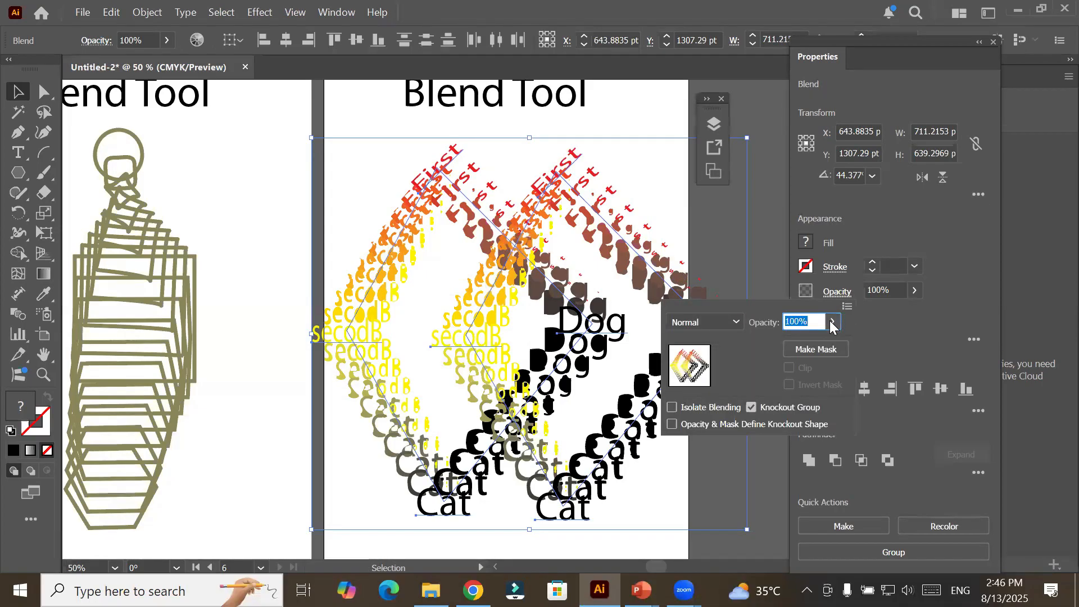
left_click(833, 322)
left_click_drag(805, 344, 784, 341)
left_click(611, 125)
left_click(611, 124)
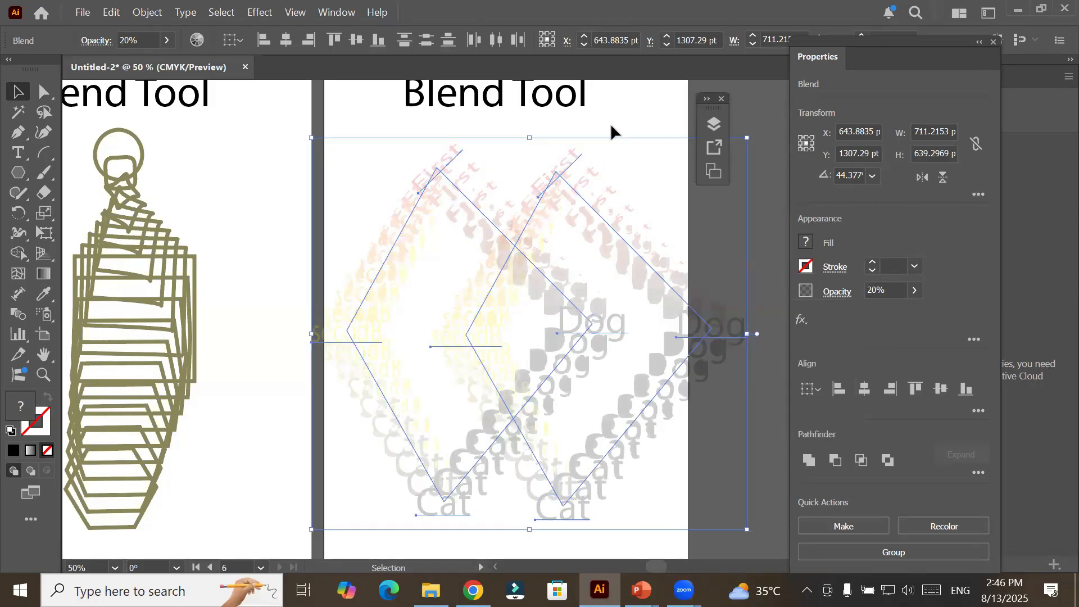
left_click(638, 113)
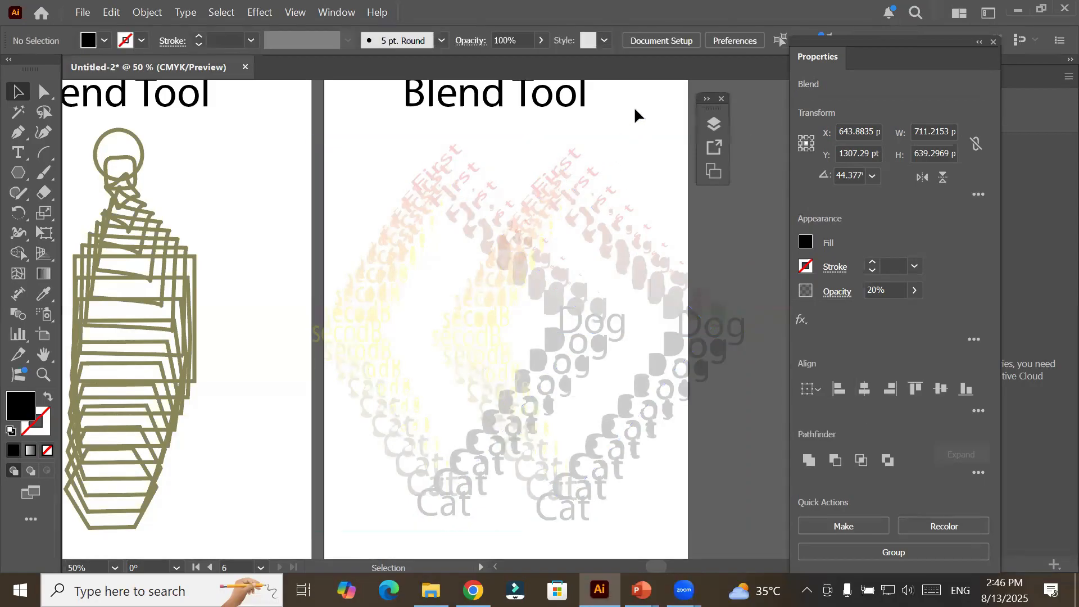
Create a placeholder text area about 455 x 585 pt over the faded blends and move it to about X 618, Y 1316 pt.
left_click(18, 154)
left_click_drag(347, 151, 633, 509)
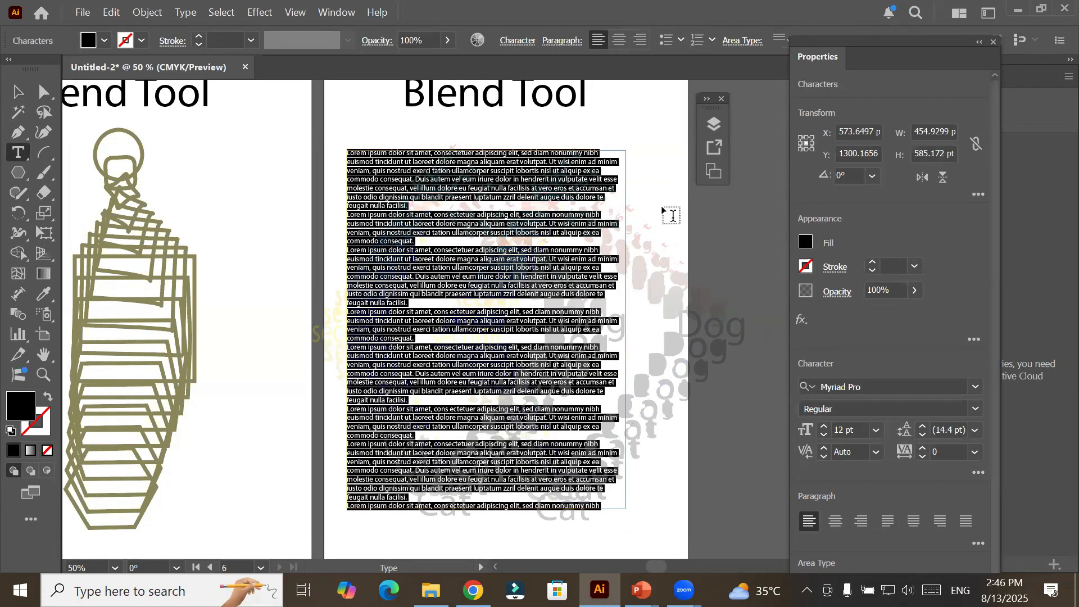
left_click(18, 91)
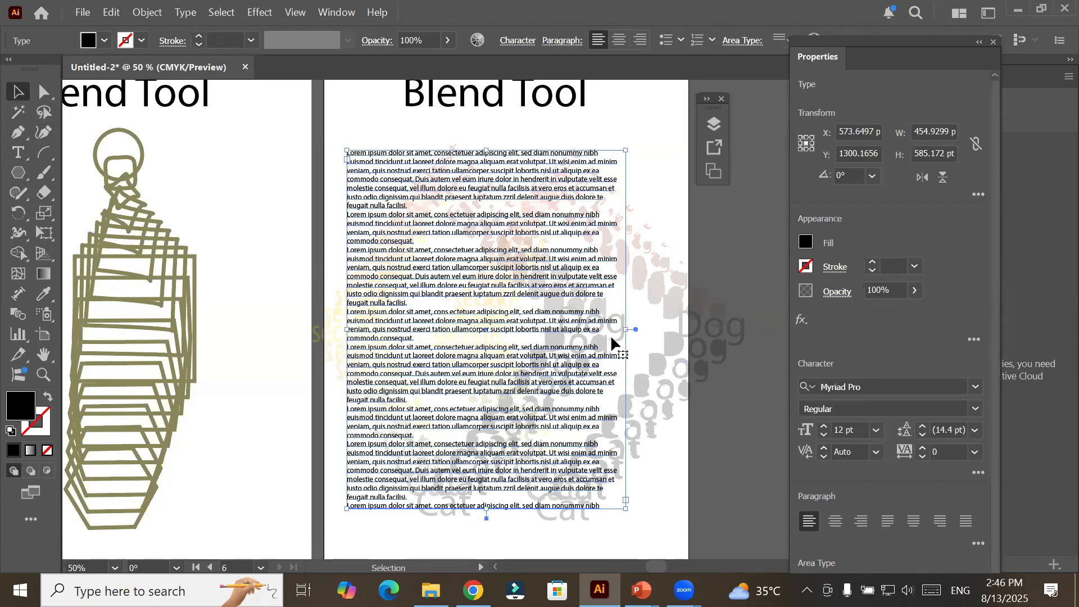
left_click_drag(612, 345, 638, 354)
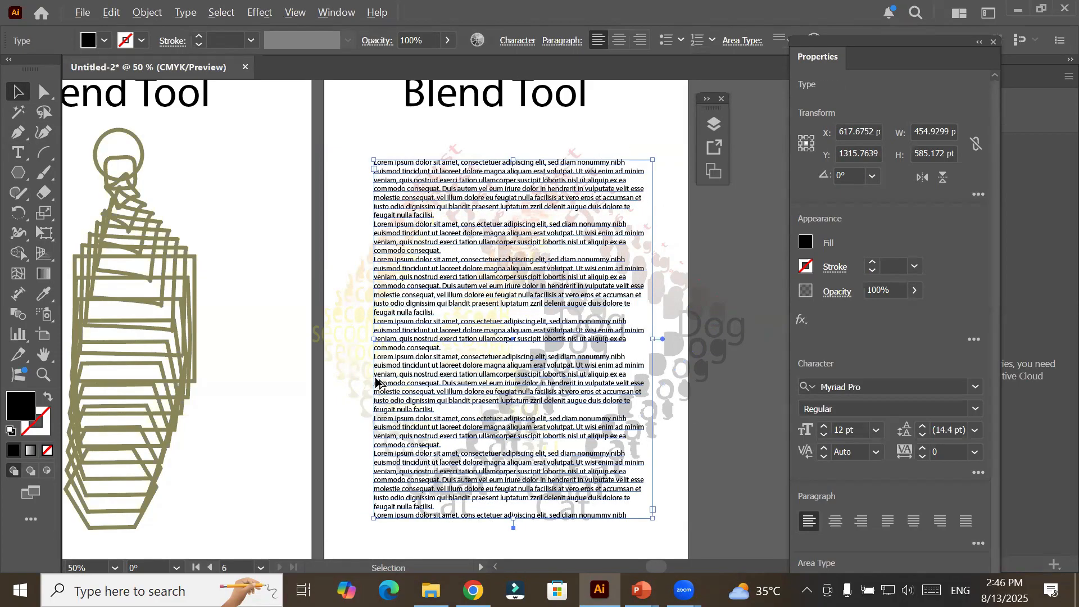
Move the duplicate word blend back within the artboard's edge, to about X 649, Y 1313 pt.
scroll(375, 393, "down", 5)
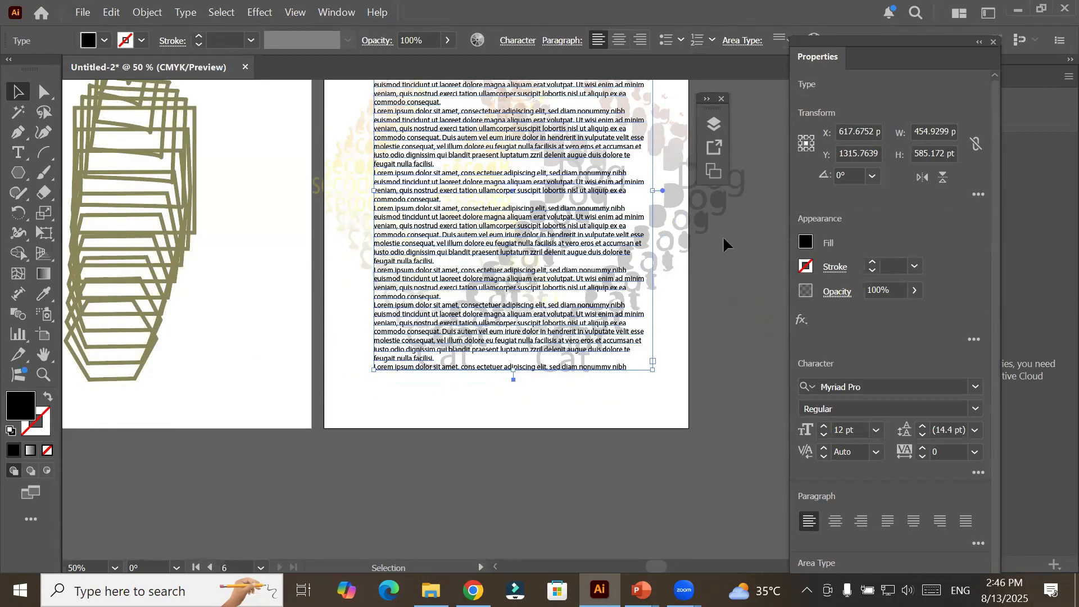
left_click_drag(673, 217, 650, 218)
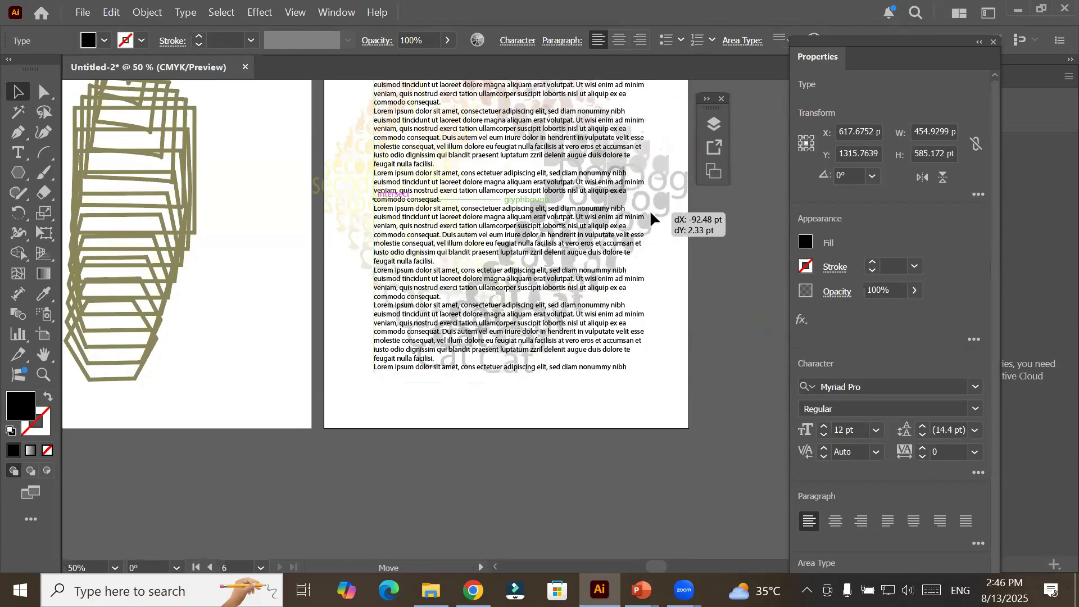
left_click(629, 410)
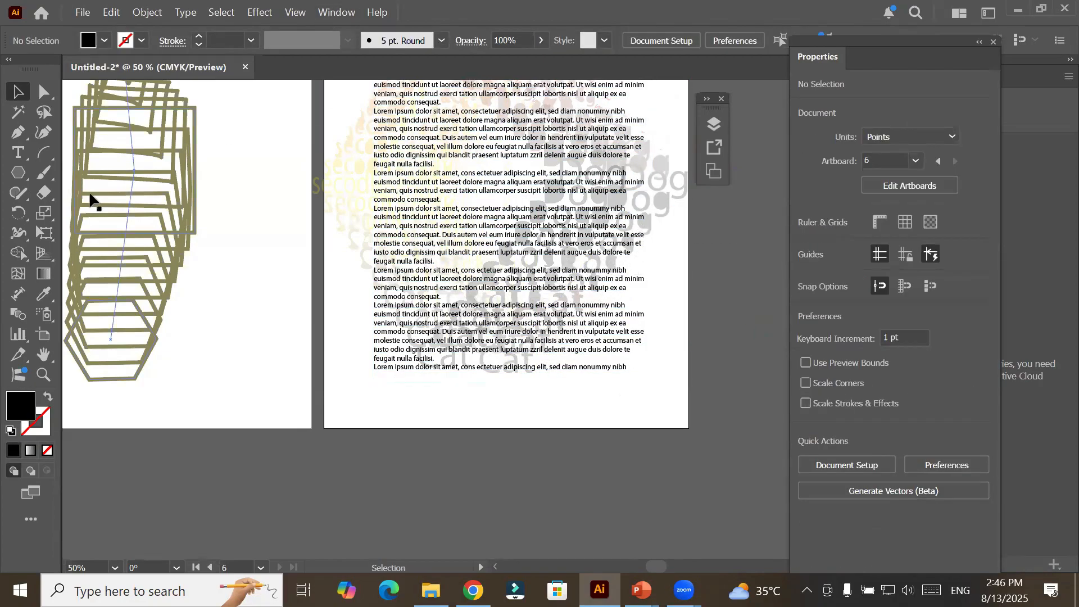
Add two more A4 portrait artboards beside Artboard 6 and leave artboard editing.
left_click(44, 333)
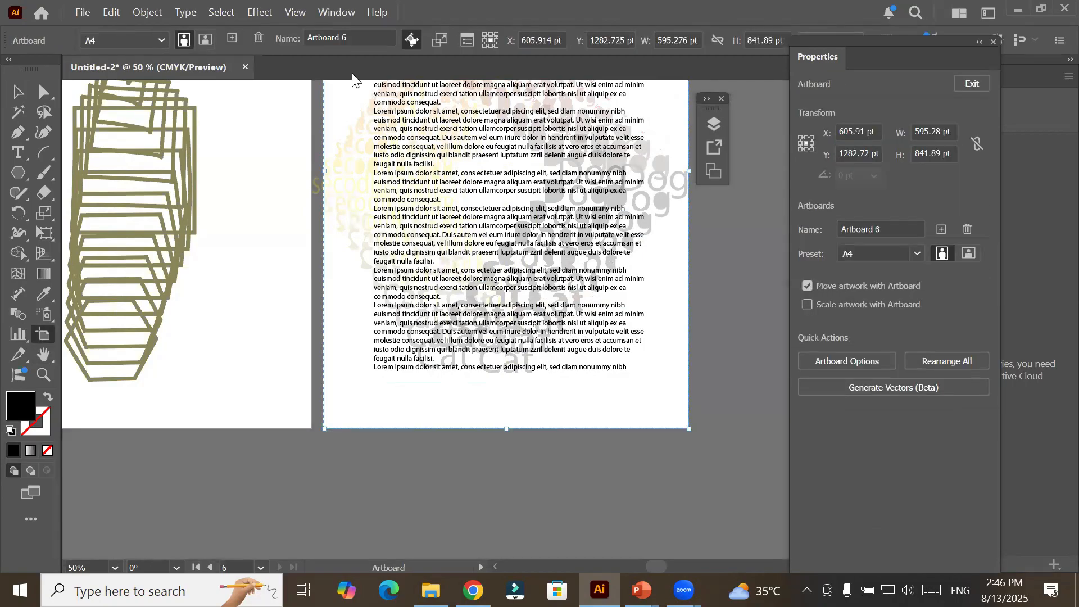
left_click(236, 38)
left_click(236, 39)
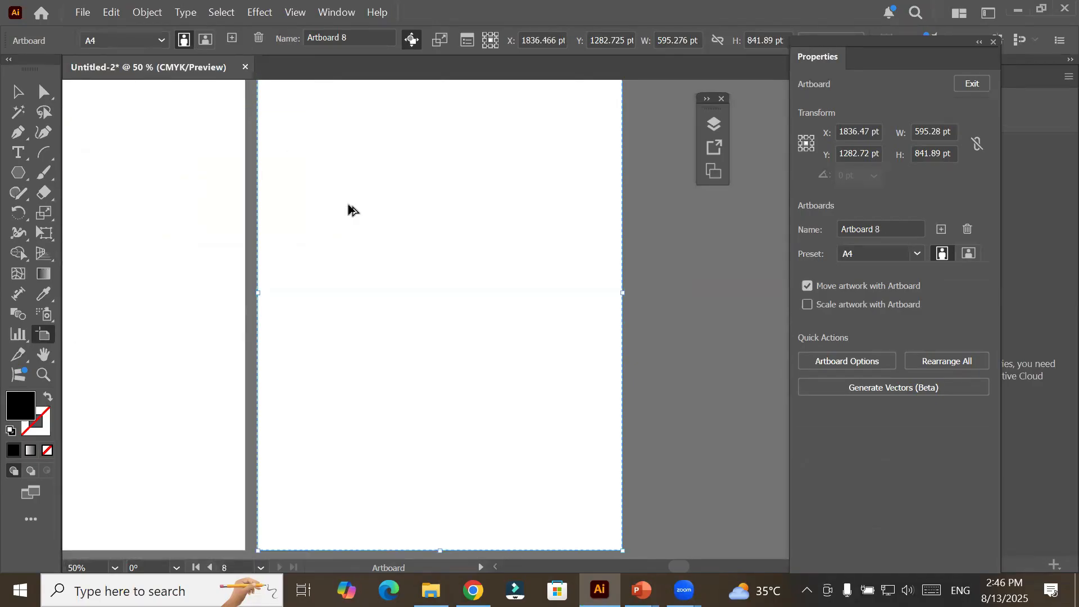
scroll(349, 204, "down", 2)
key("space")
left_click_drag(219, 233, 390, 277)
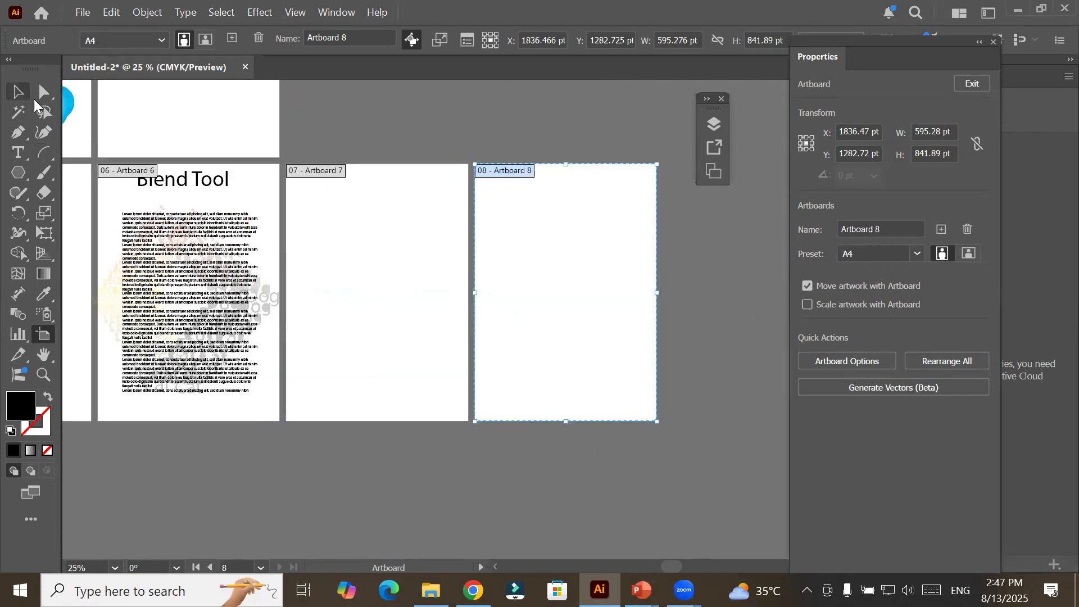
left_click(17, 92)
key("space")
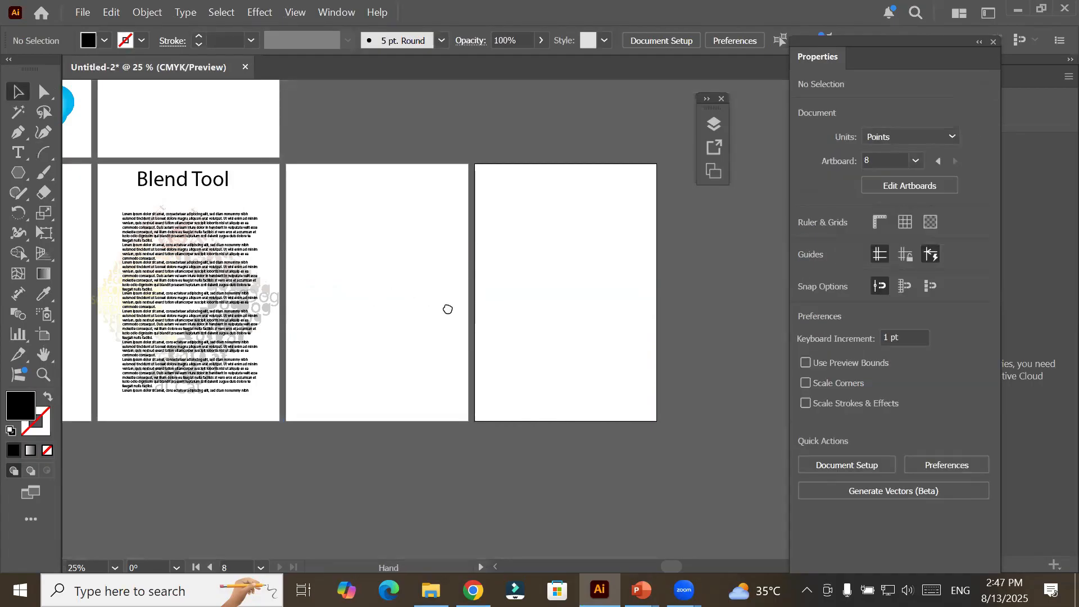
Draw an arc about 595 x 834 pt across Artboard 7, from its upper-right corner to its lower-left corner.
left_click_drag(378, 303, 450, 313)
scroll(479, 325, "up", 1)
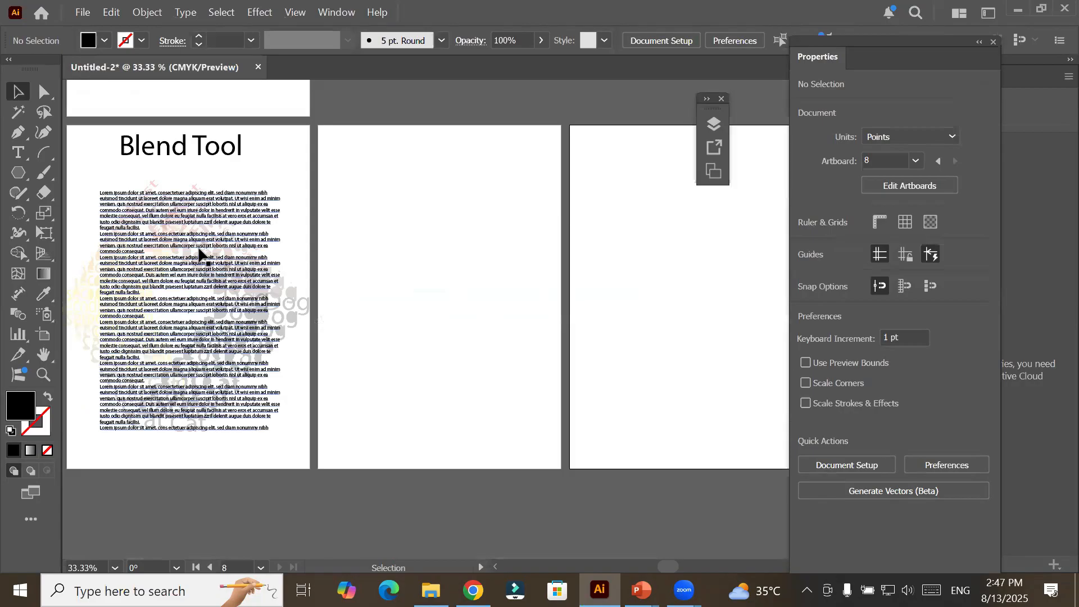
left_click(39, 159)
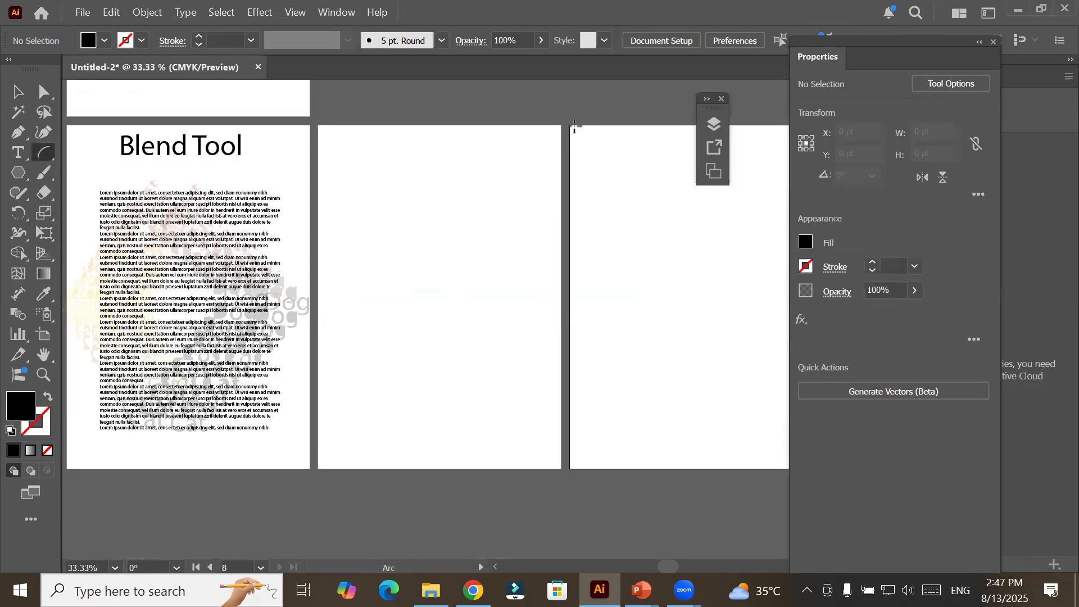
left_click_drag(561, 128, 318, 467)
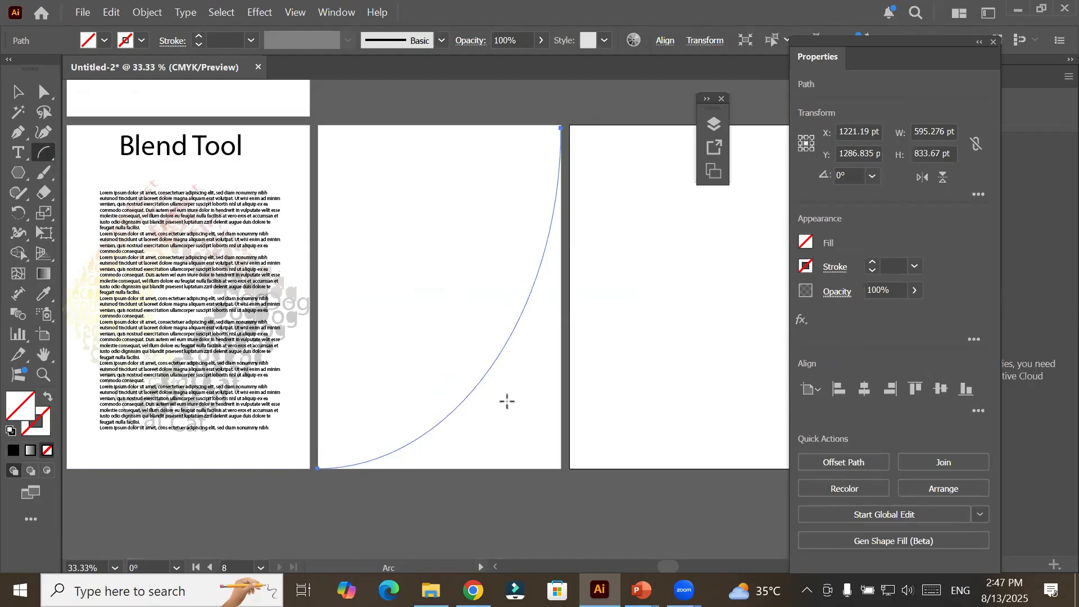
Set the arc's stroke weight to 8 pt.
left_click(197, 36)
left_click(197, 36)
left_click(198, 36)
left_click(198, 36)
left_click(198, 36)
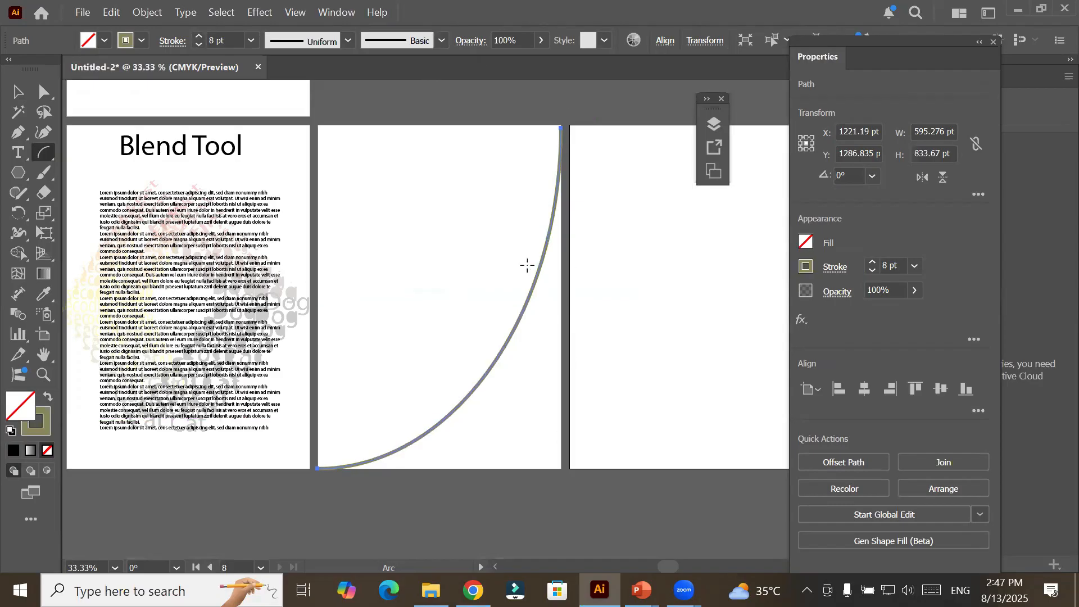
left_click(17, 93)
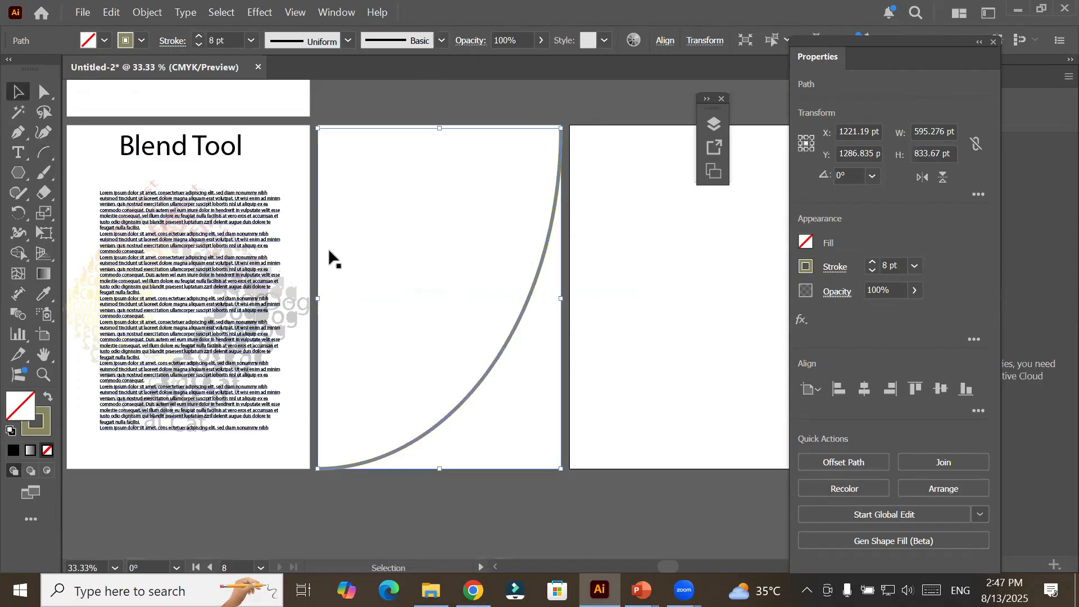
Draw a rectangle about 94 x 28 pt near the upper-left corner of Artboard 7 and give it a black stroke.
left_click(42, 155)
left_click(83, 157)
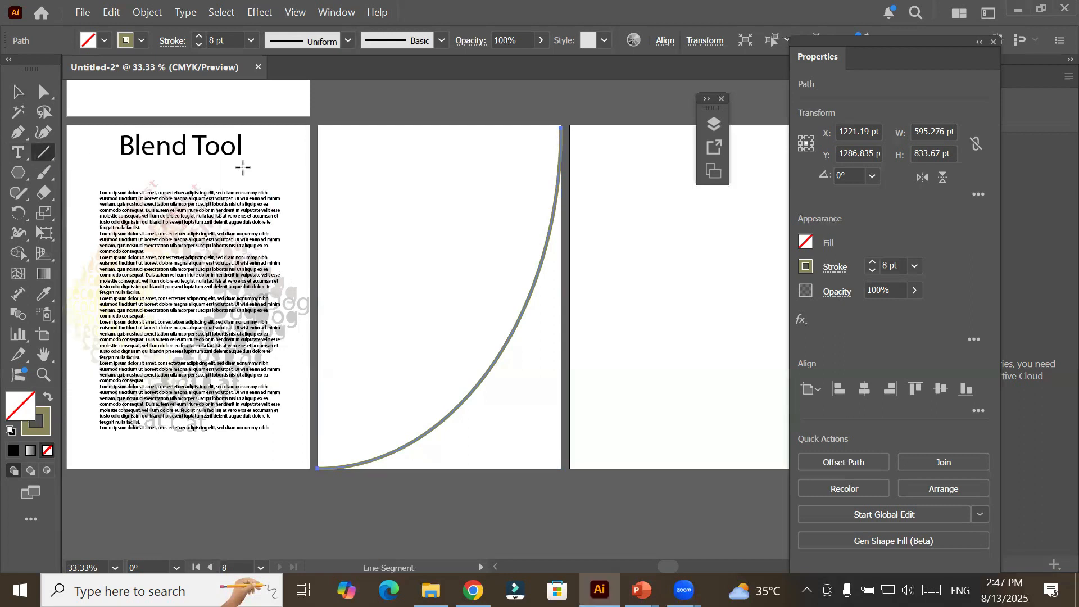
left_click(38, 159)
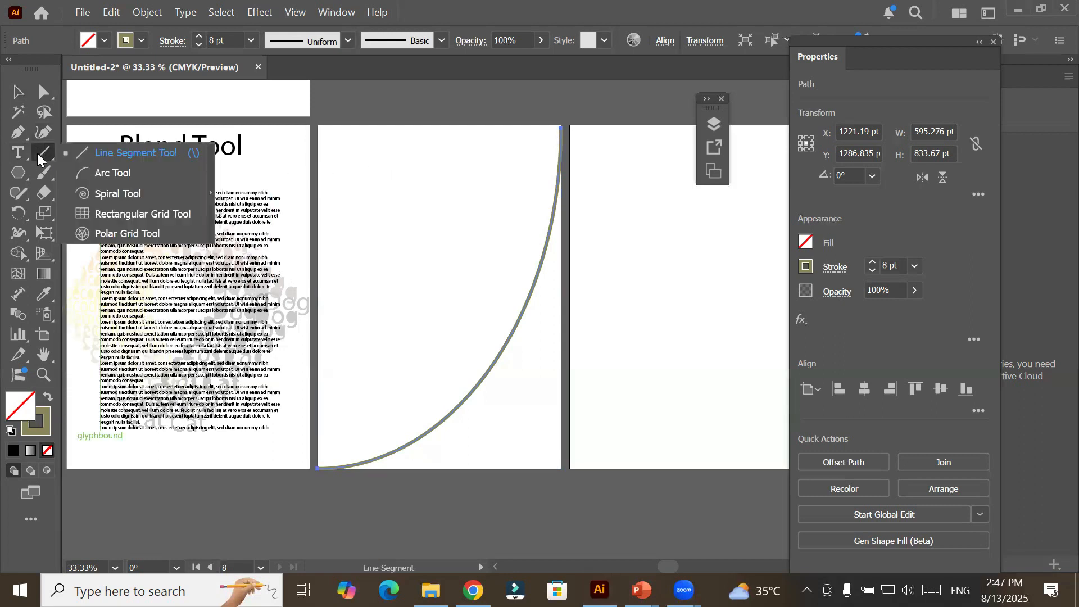
left_click(18, 176)
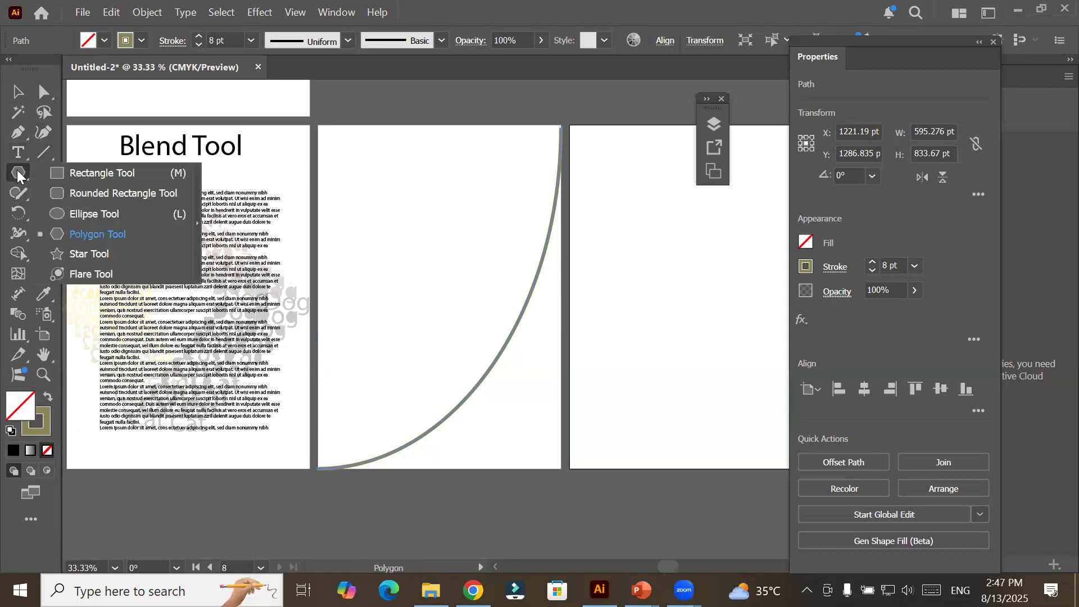
left_click(70, 173)
left_click_drag(335, 156, 376, 169)
left_click(143, 43)
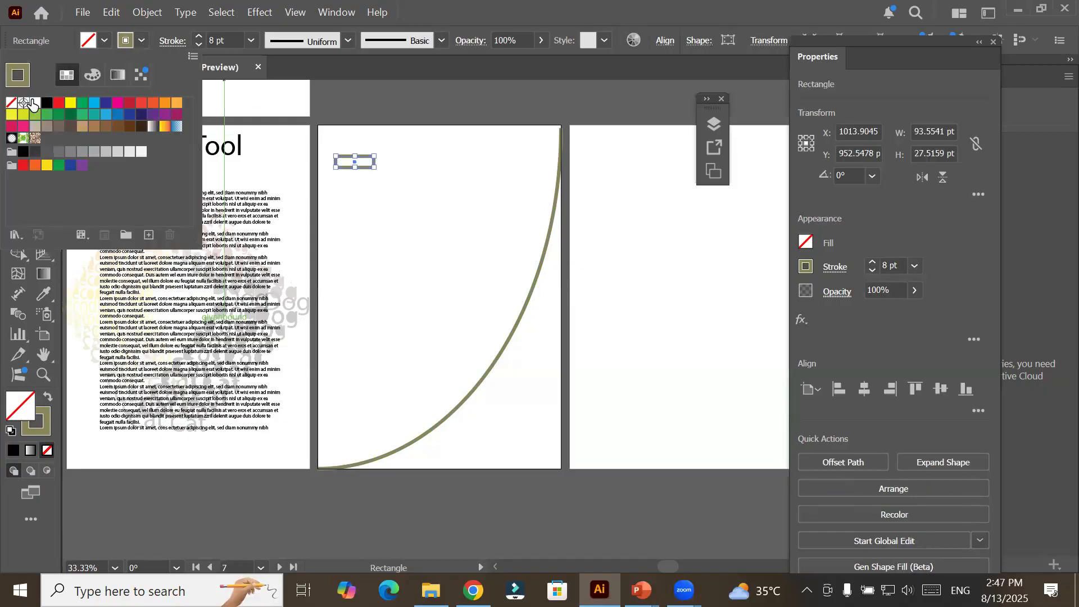
left_click(47, 105)
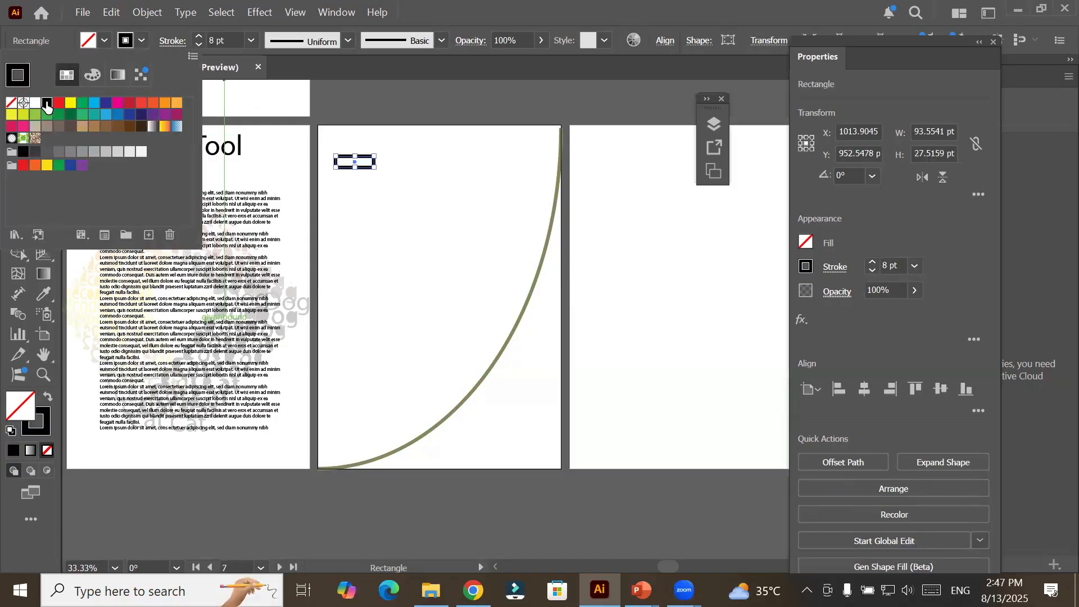
left_click(425, 256)
left_click(427, 255)
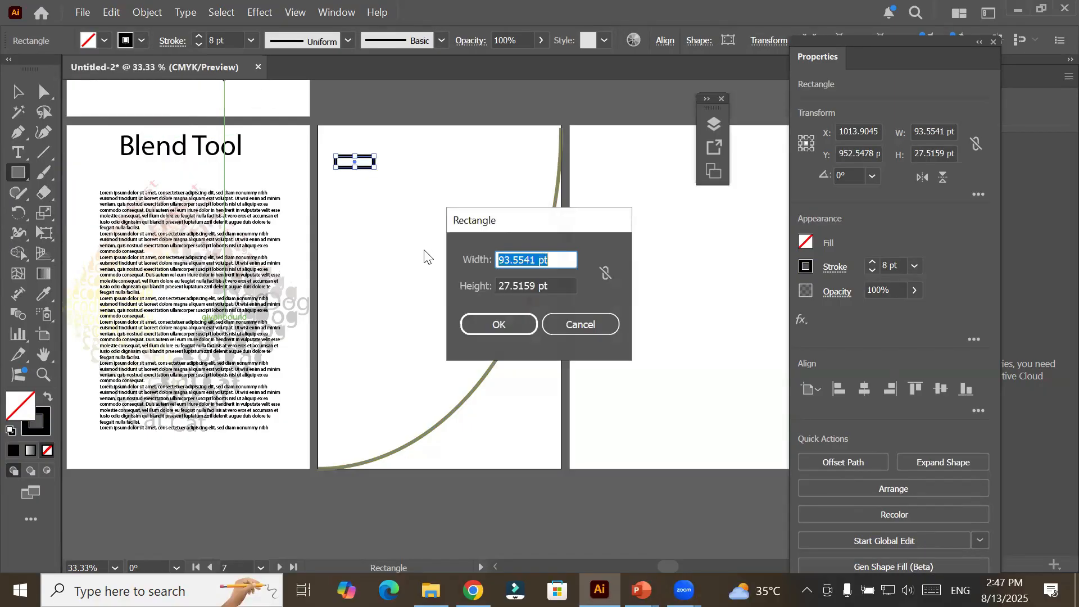
left_click(581, 325)
Draw a second rectangle about 98 x 30 pt below the black one and give it a yellow stroke.
left_click(18, 173)
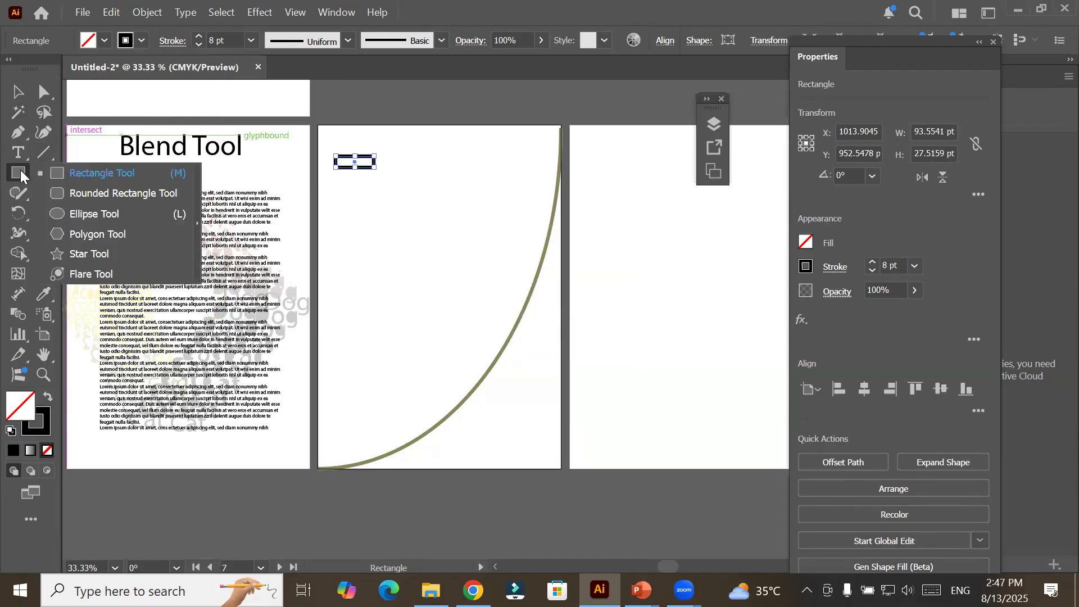
left_click(104, 174)
left_click_drag(339, 225, 380, 238)
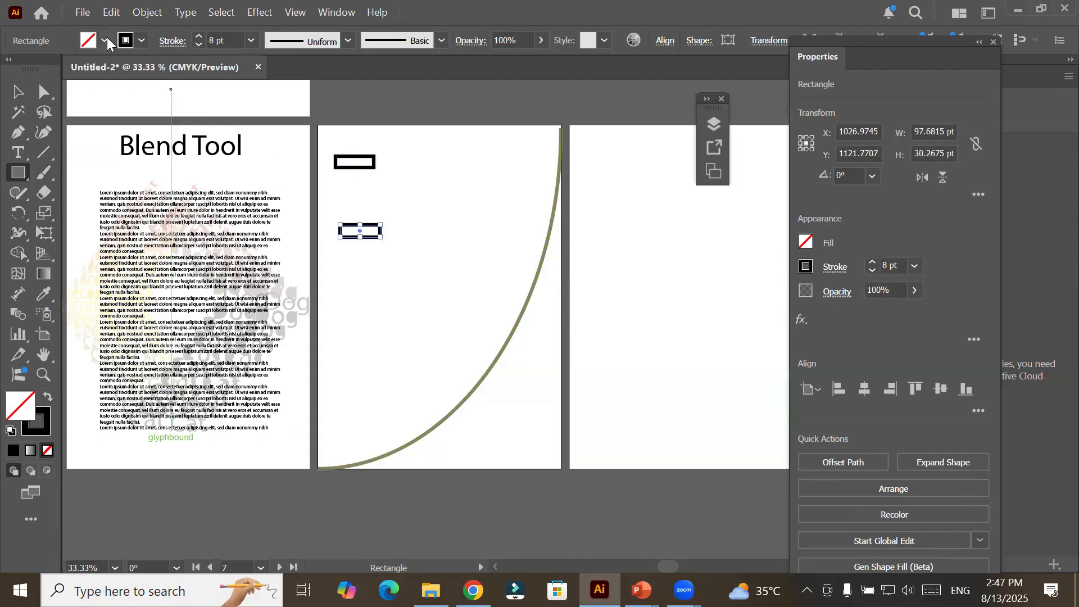
left_click(141, 41)
left_click(71, 104)
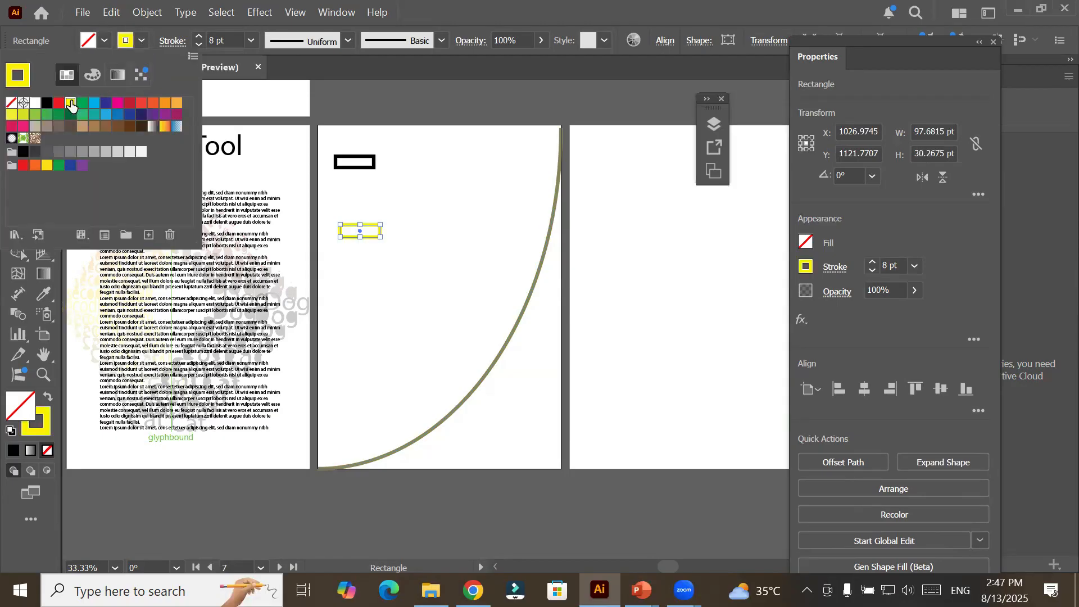
left_click(880, 242)
Select the black and yellow rectangles together and make a blend between them.
left_click(16, 91)
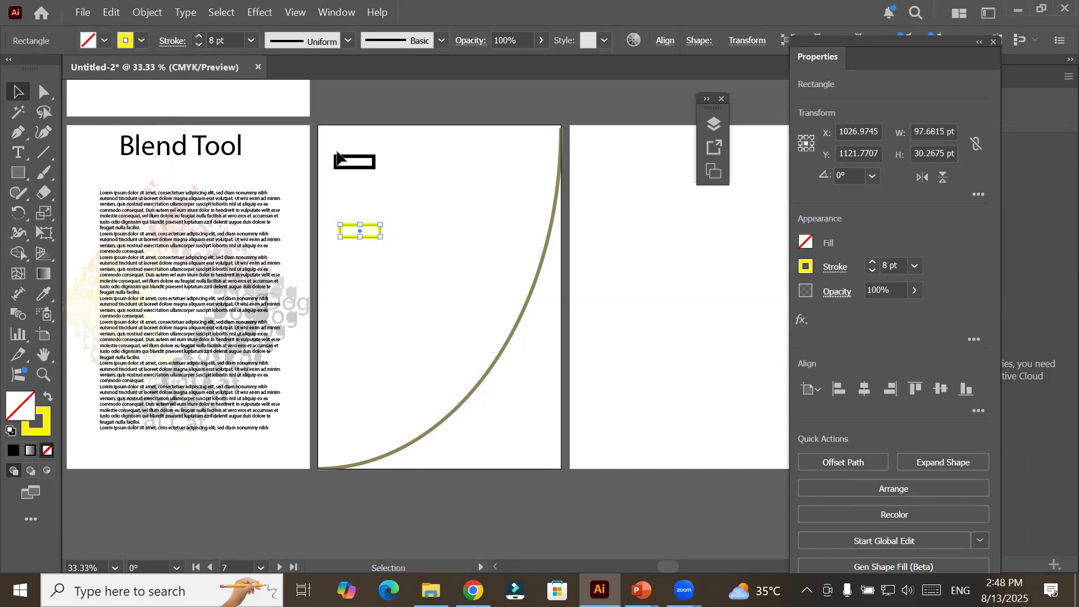
left_click_drag(327, 144, 413, 265)
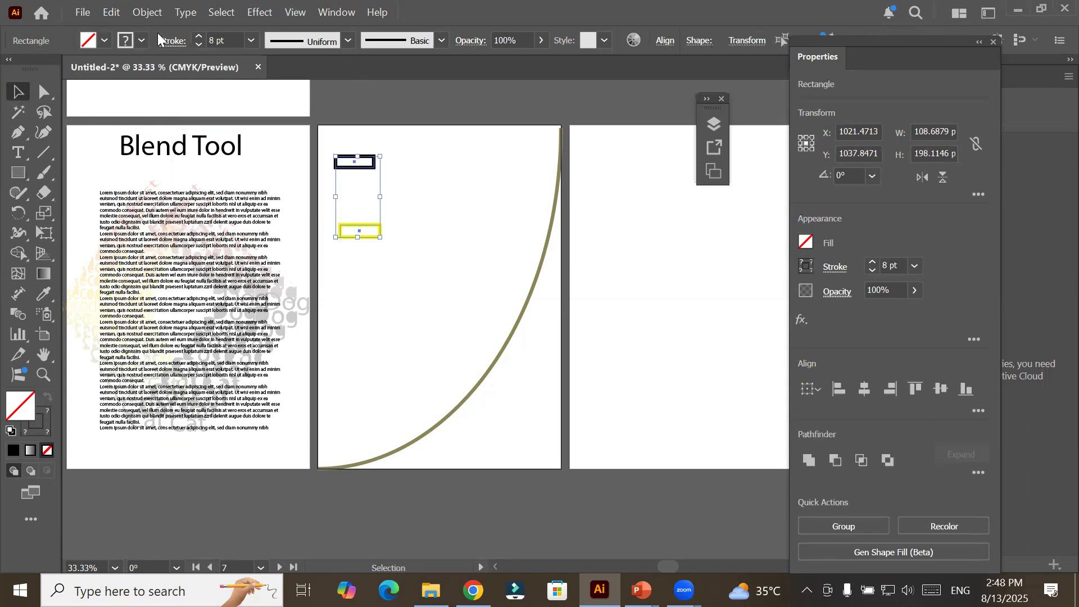
left_click(146, 13)
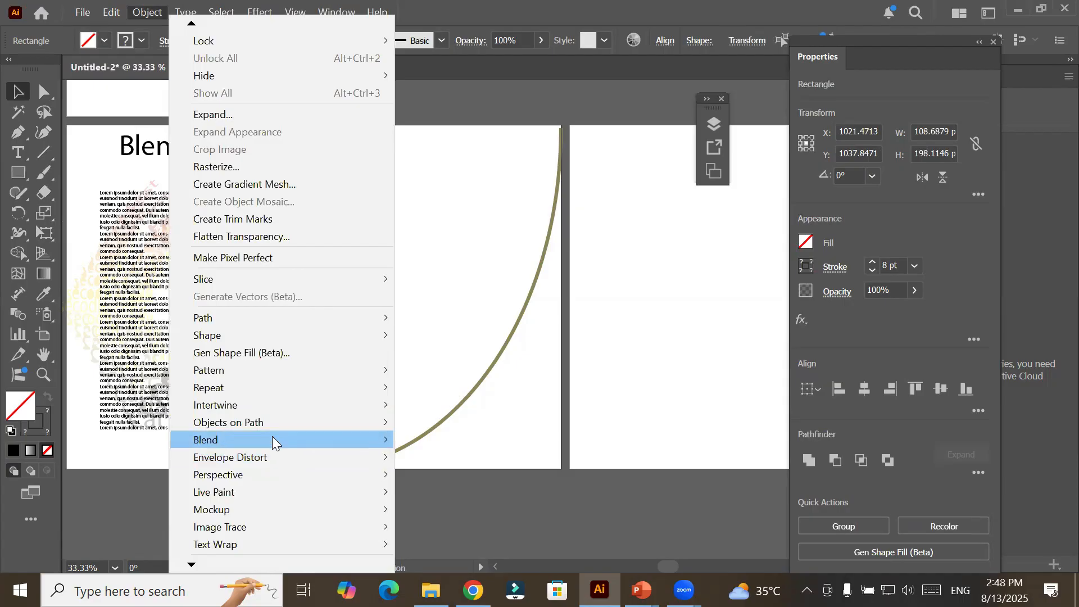
mouse_move(272, 439)
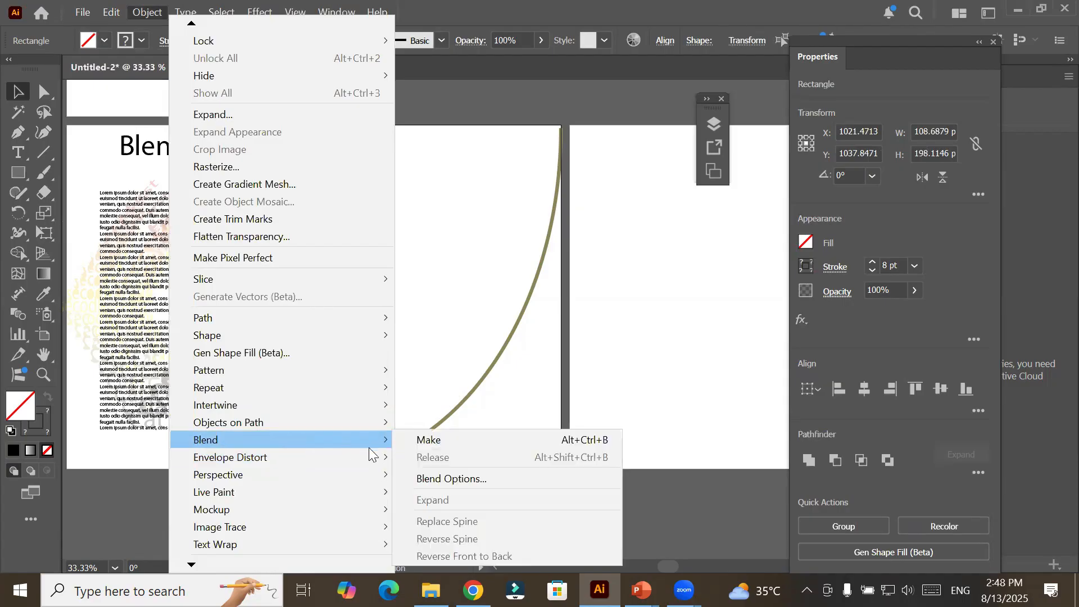
left_click(486, 441)
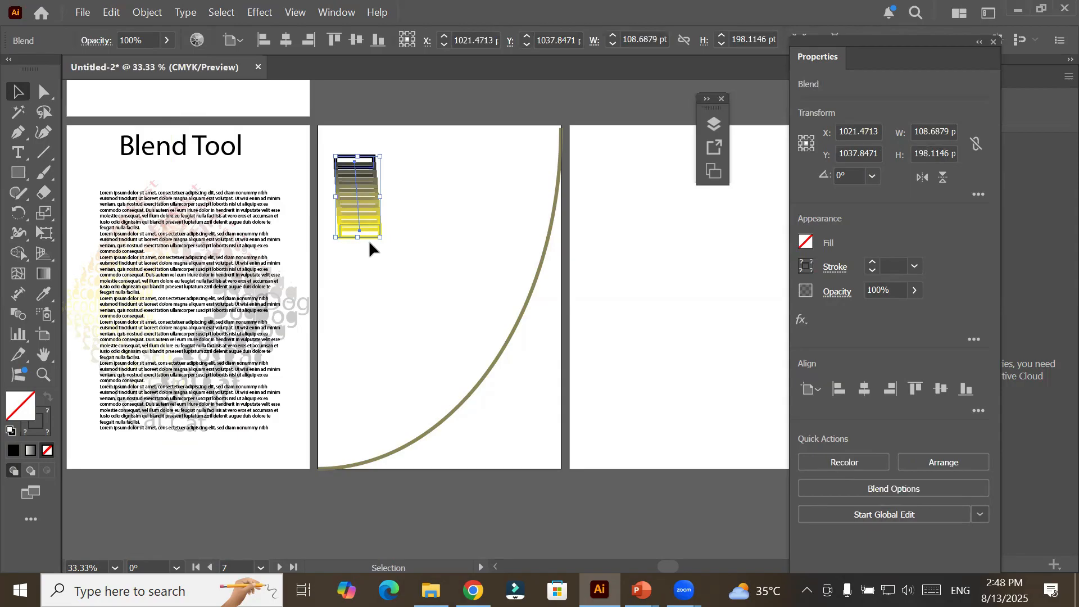
left_click(397, 278)
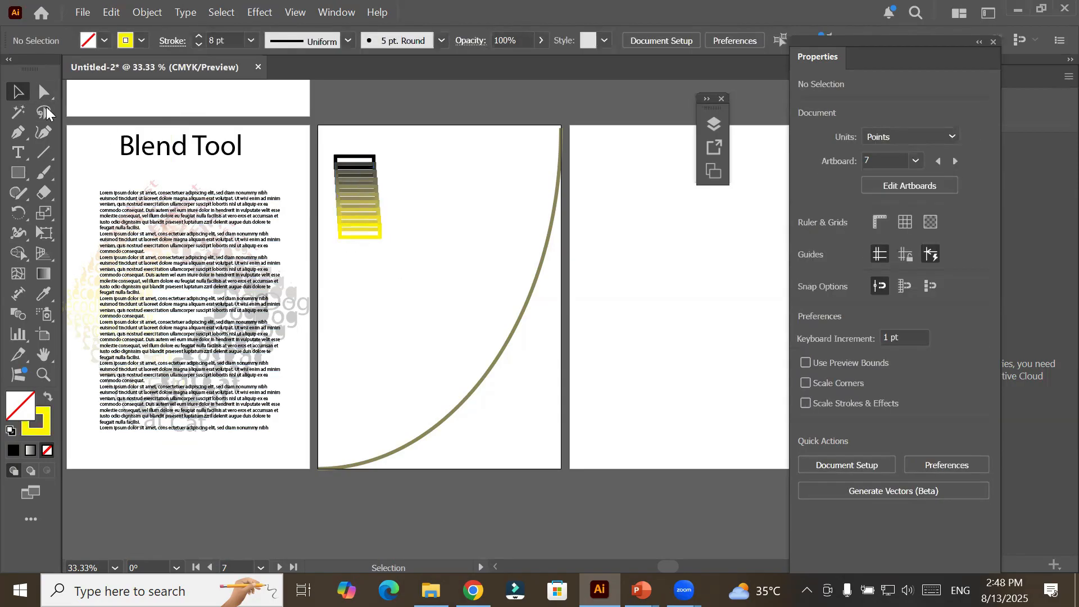
Try to reshape the blend by pulling the lower edge of its yellow rectangle downward.
left_click(357, 201)
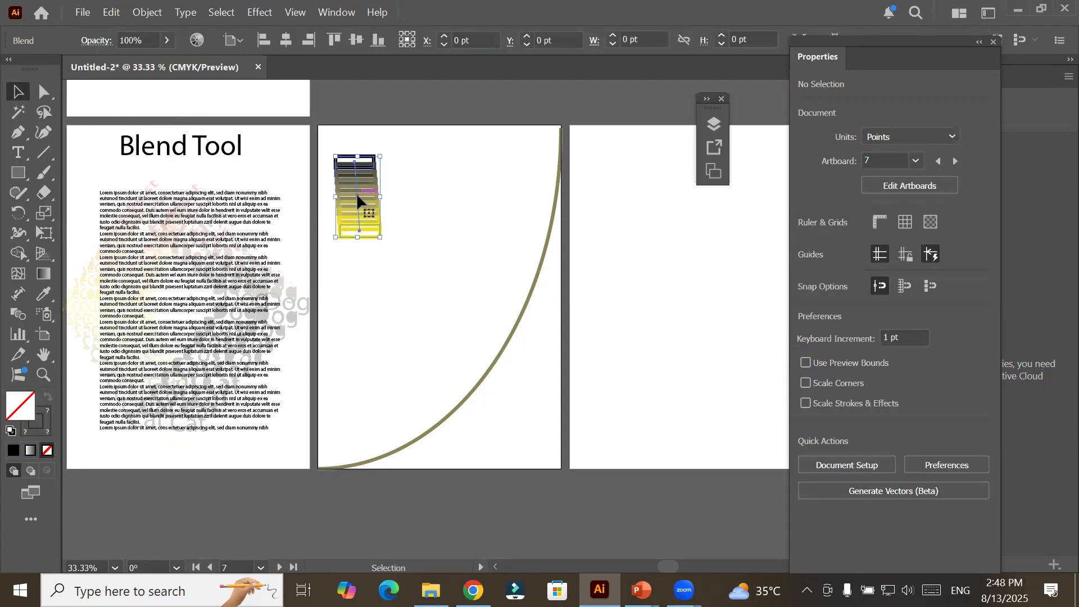
left_click(45, 92)
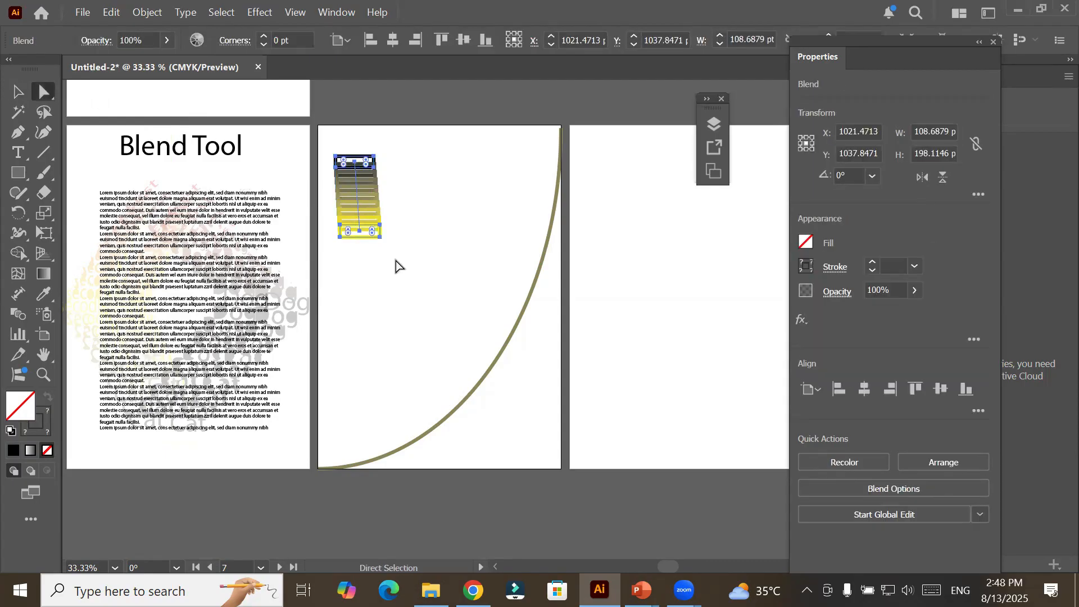
left_click(370, 249)
left_click(371, 241)
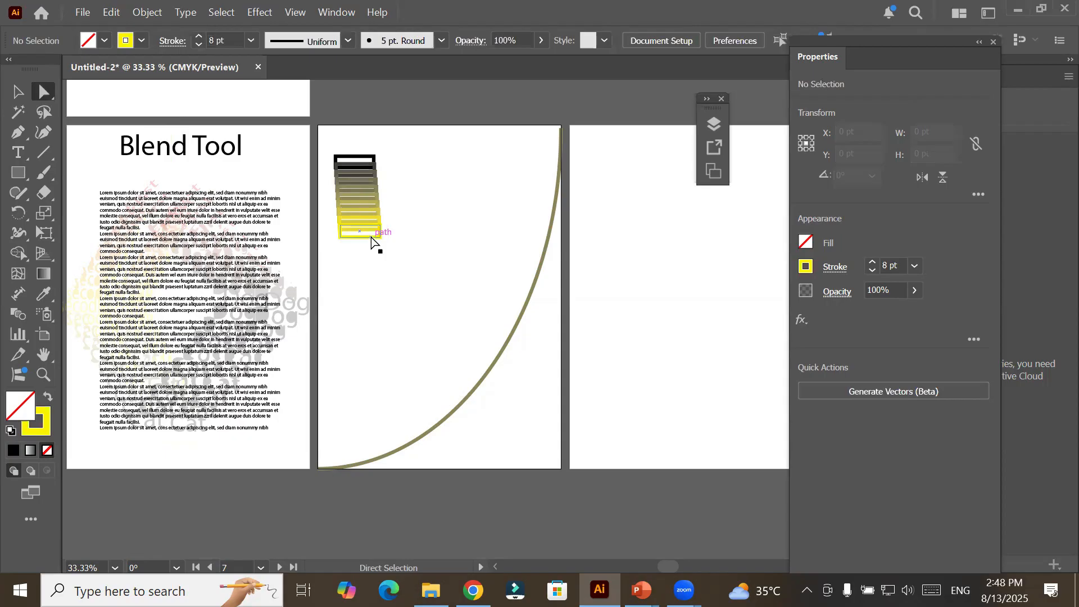
left_click_drag(371, 237, 422, 269)
left_click_drag(380, 259, 380, 259)
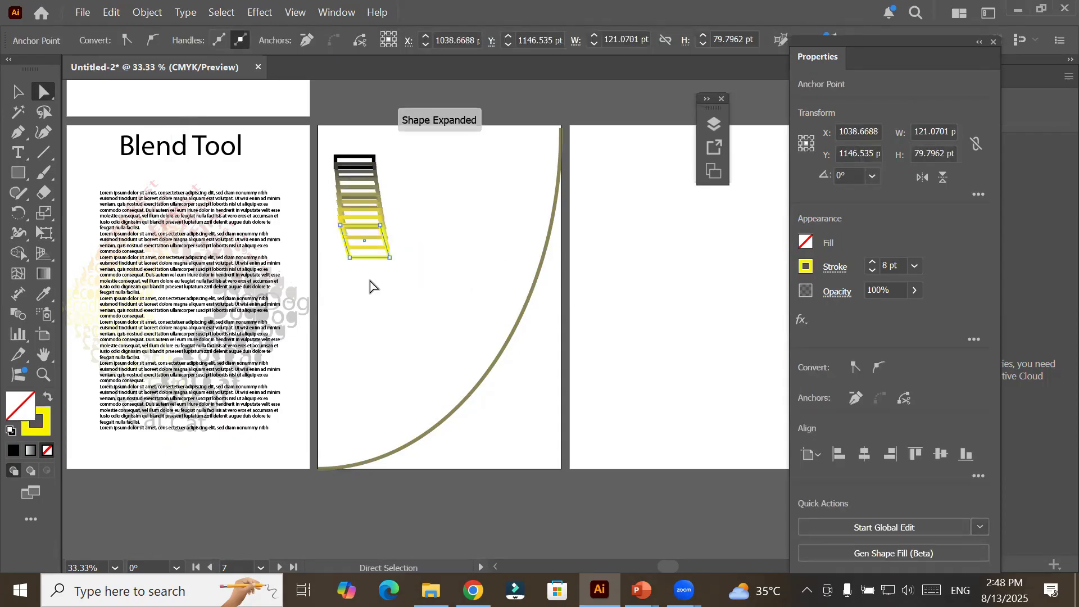
Try to move the stretched rectangle, and undo back to the original blend shape.
left_click(18, 91)
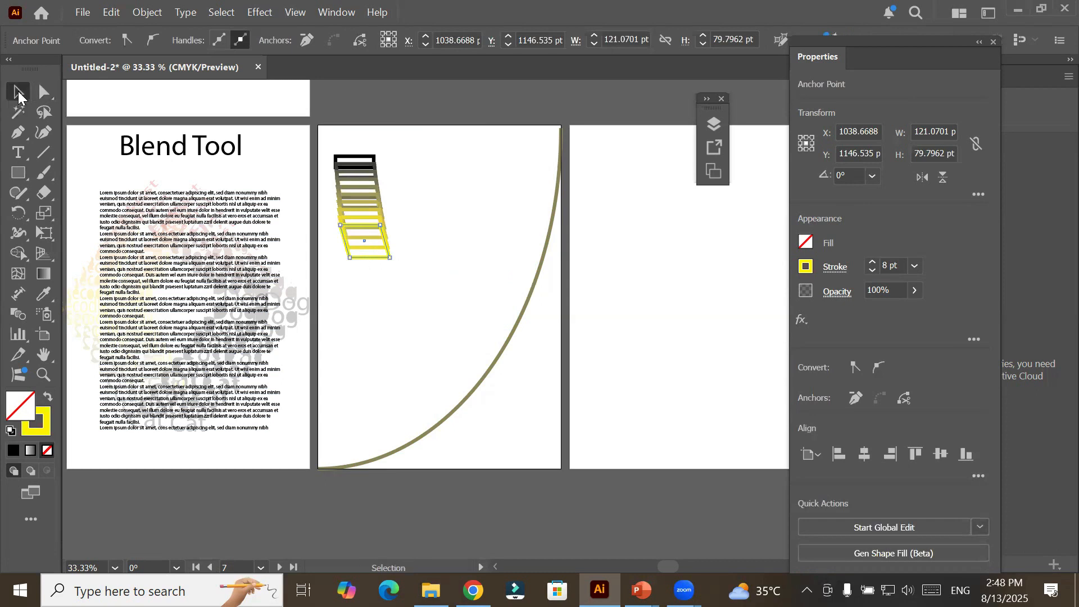
left_click_drag(346, 259, 405, 256)
left_click(413, 305)
key("ctrl+z")
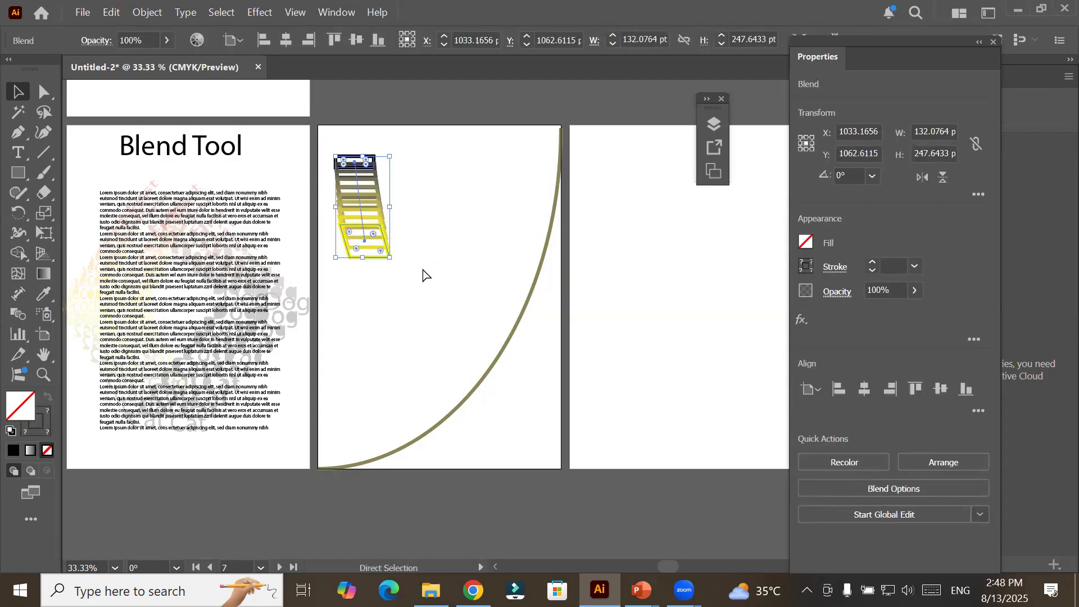
key("ctrl+z")
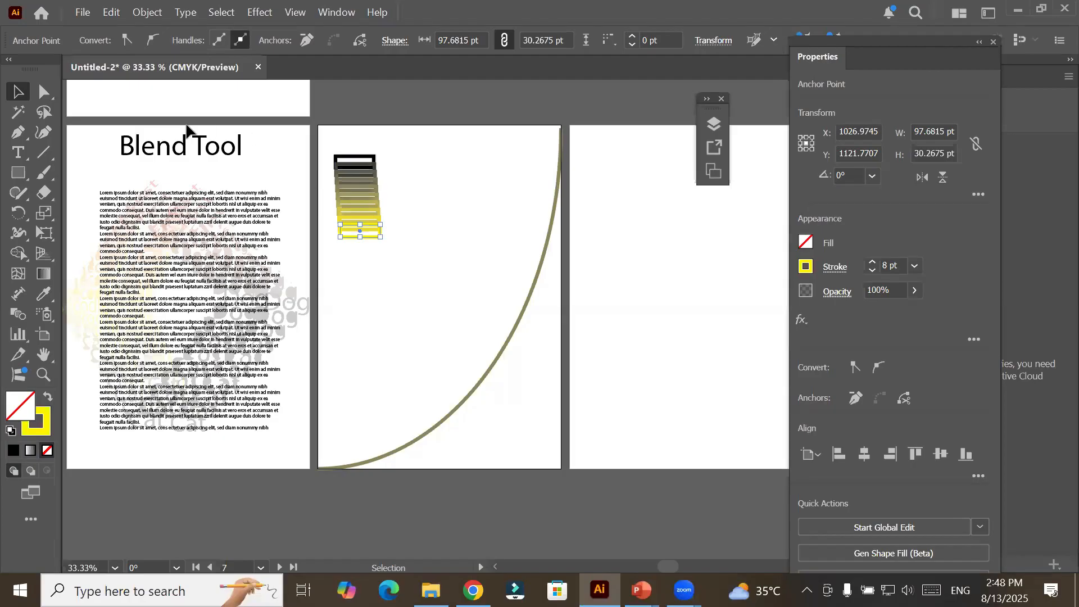
Select the blend's black rectangle and move the whole blend about 60 pt right and 17 pt up.
left_click(44, 91)
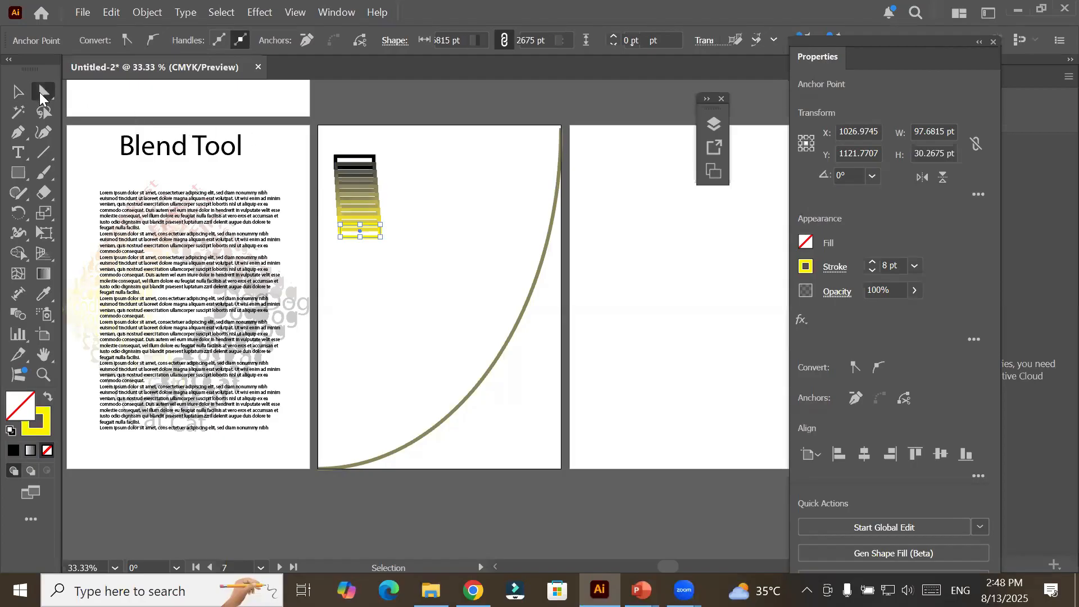
left_click(359, 161)
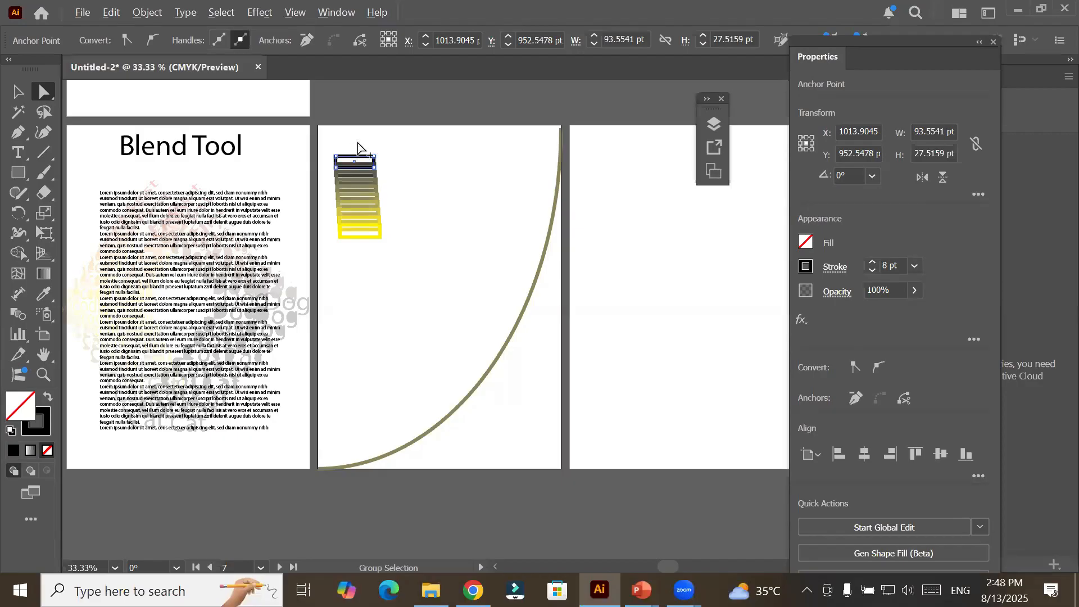
scroll(358, 155, "up", 3)
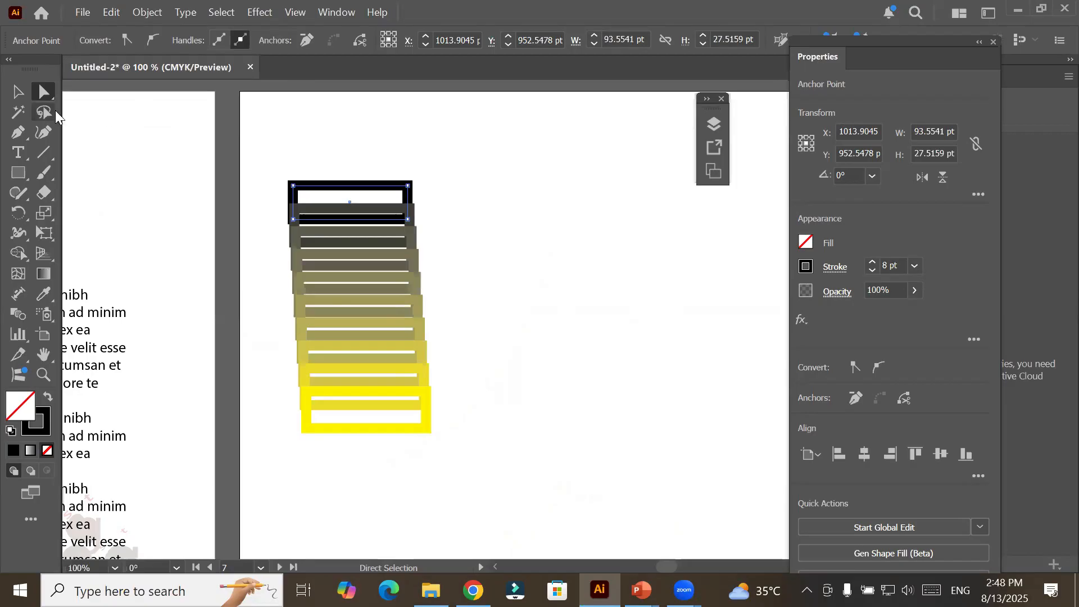
left_click(17, 91)
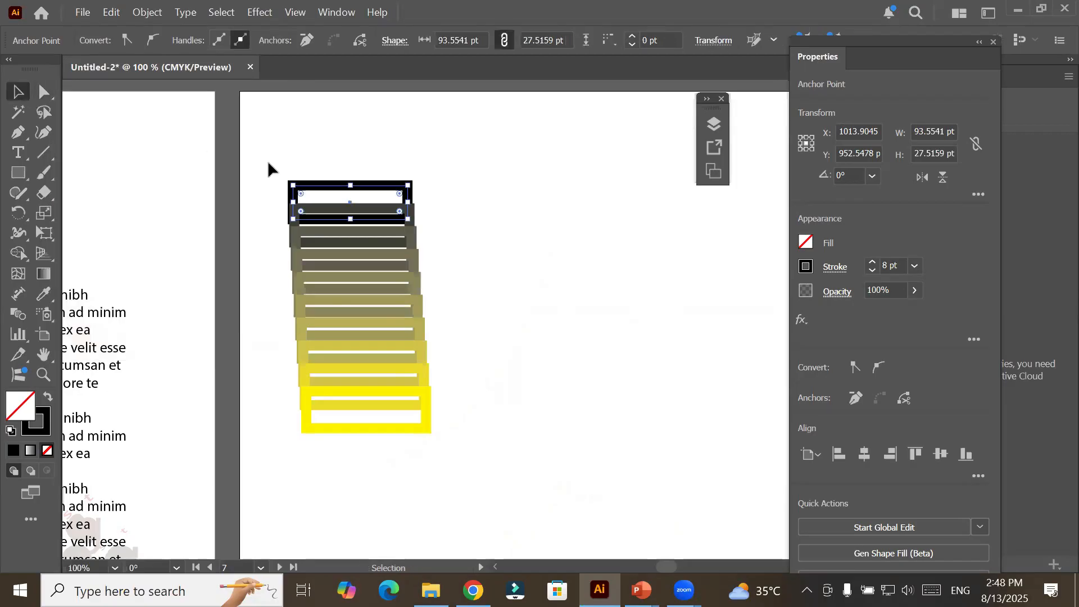
left_click_drag(318, 191, 392, 170)
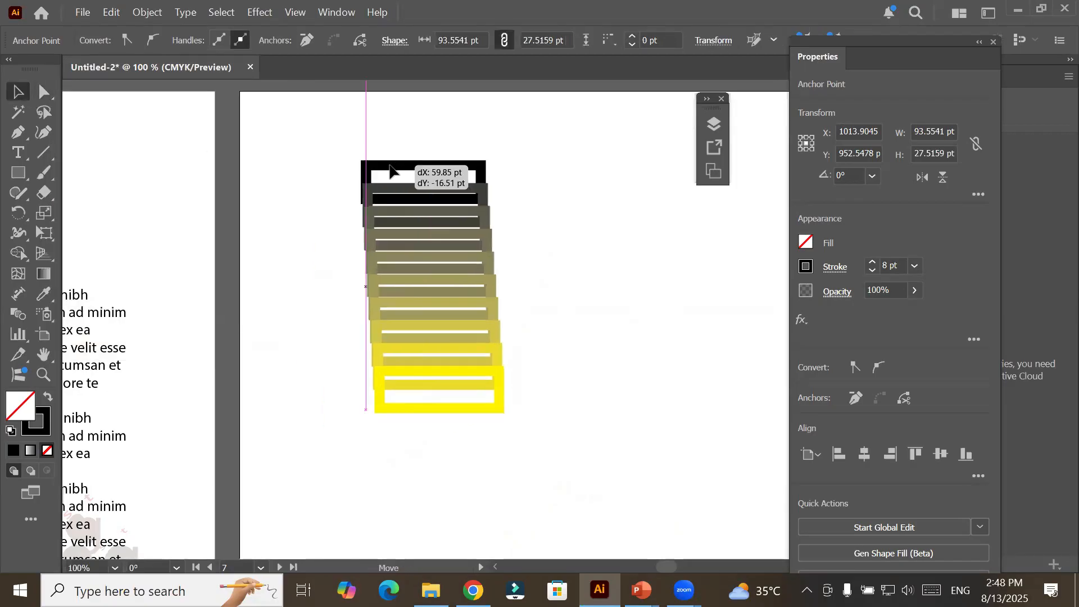
Isolate the blend, move only its black rectangle to about X 1027, Y 918 pt, and leave isolation mode.
double_click(392, 170)
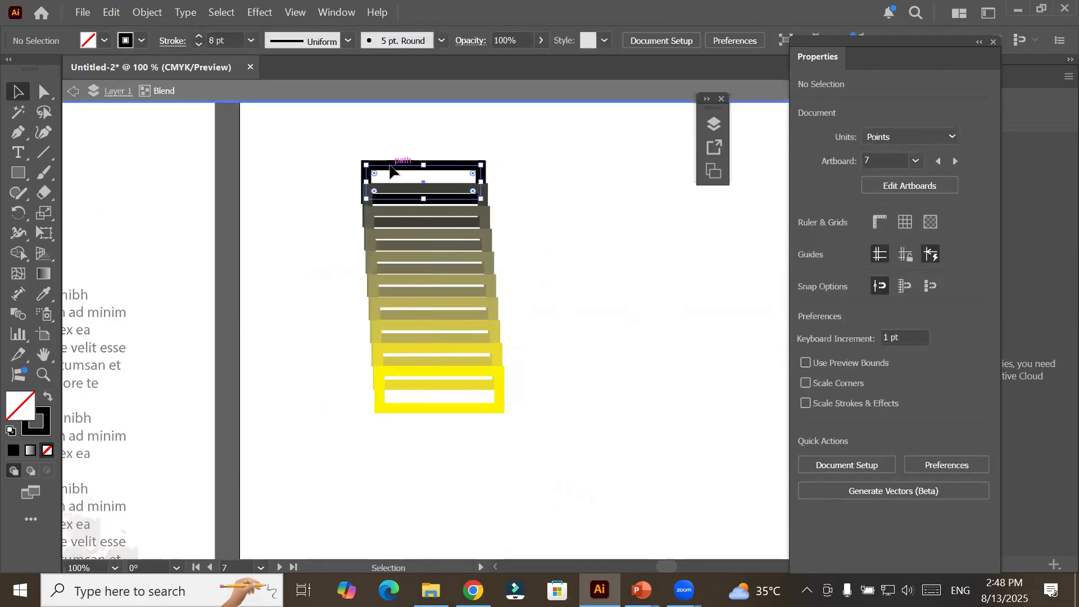
left_click(391, 170)
left_click_drag(392, 169, 332, 145)
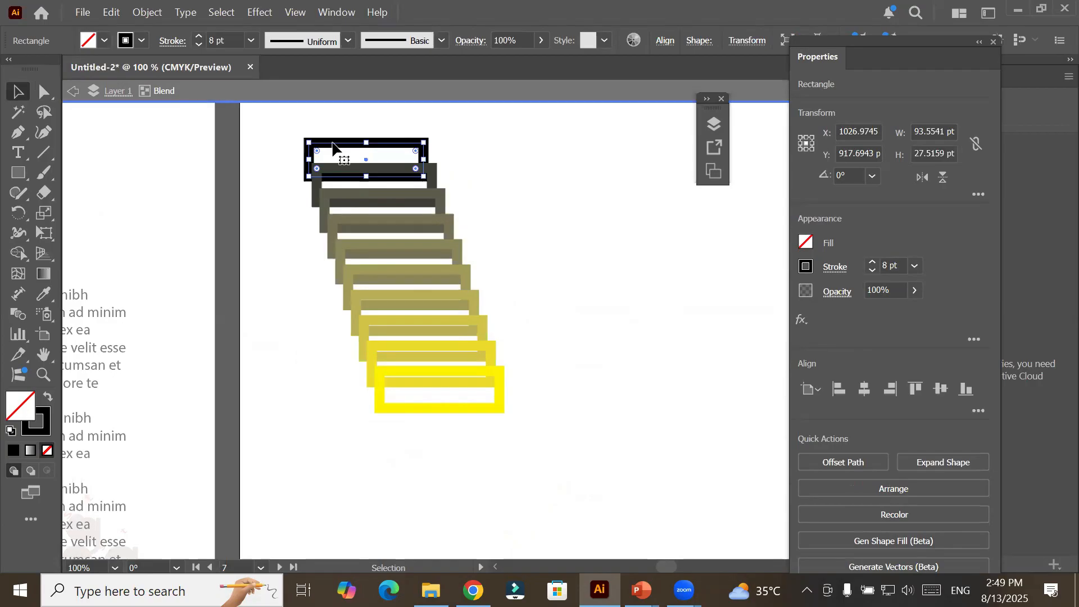
double_click(578, 309)
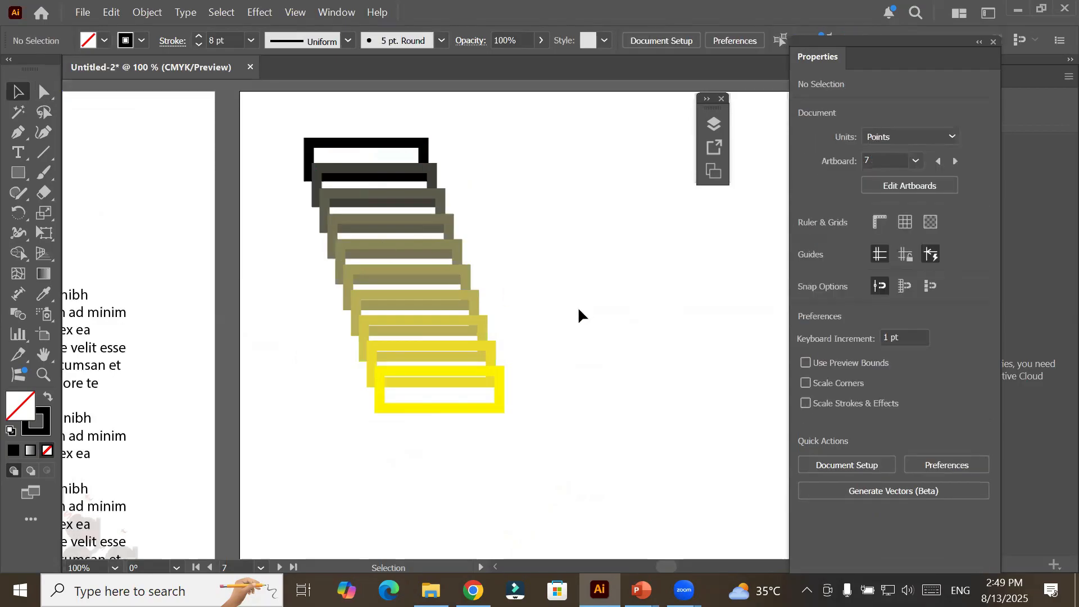
Move the black-to-yellow rectangle blend to about X 1143, Y 1090 pt, inside the arc on Artboard 7.
scroll(578, 309, "down", 3)
scroll(579, 309, "down", 1)
scroll(578, 309, "down", 1)
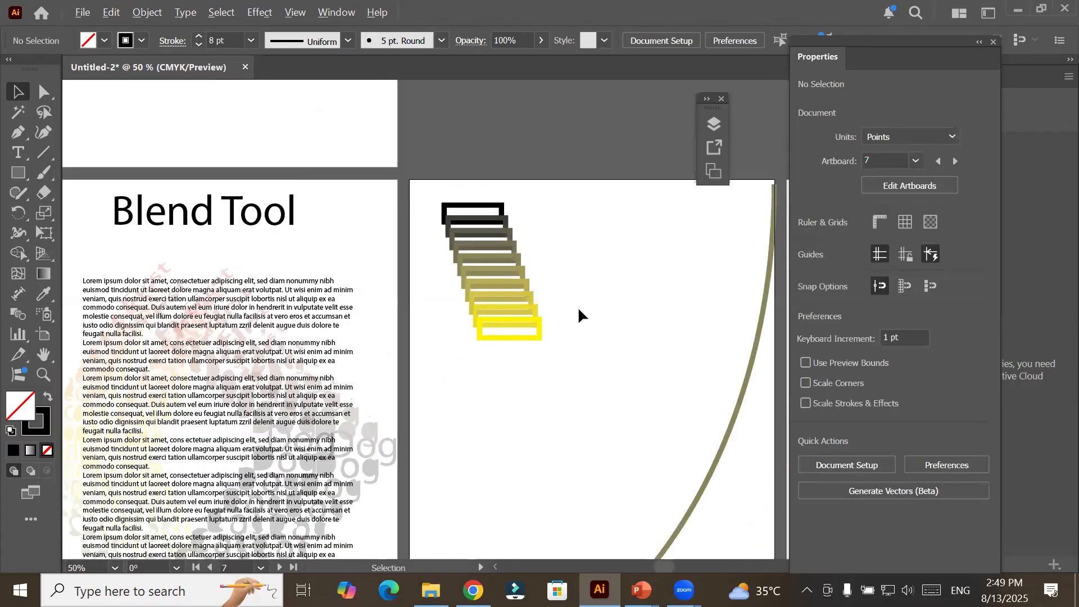
scroll(579, 309, "down", 1)
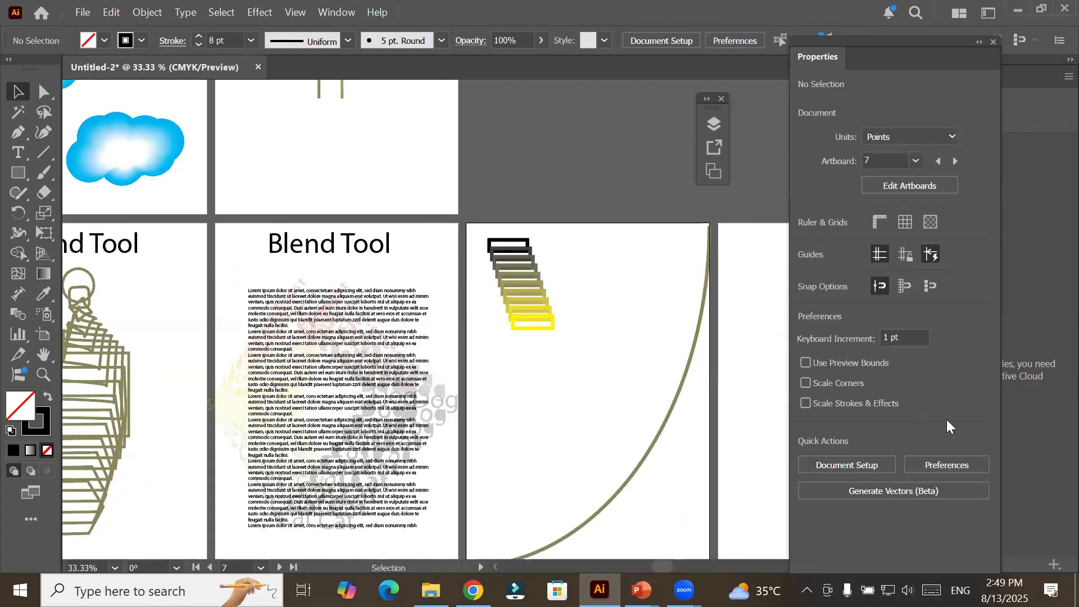
left_click(658, 438)
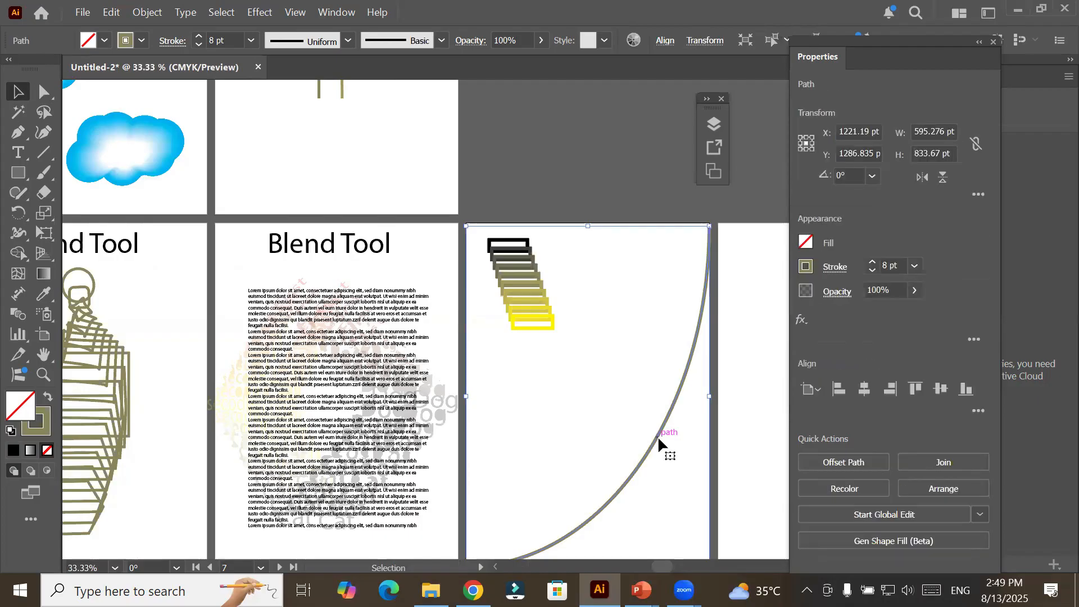
left_click(742, 448)
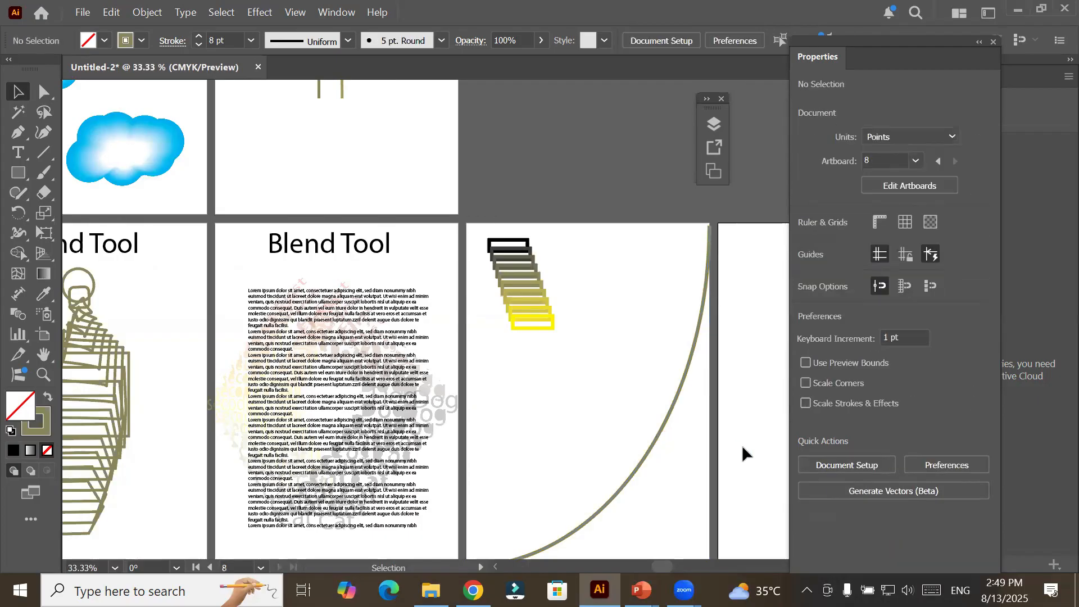
left_click(541, 284)
left_click_drag(524, 278, 559, 310)
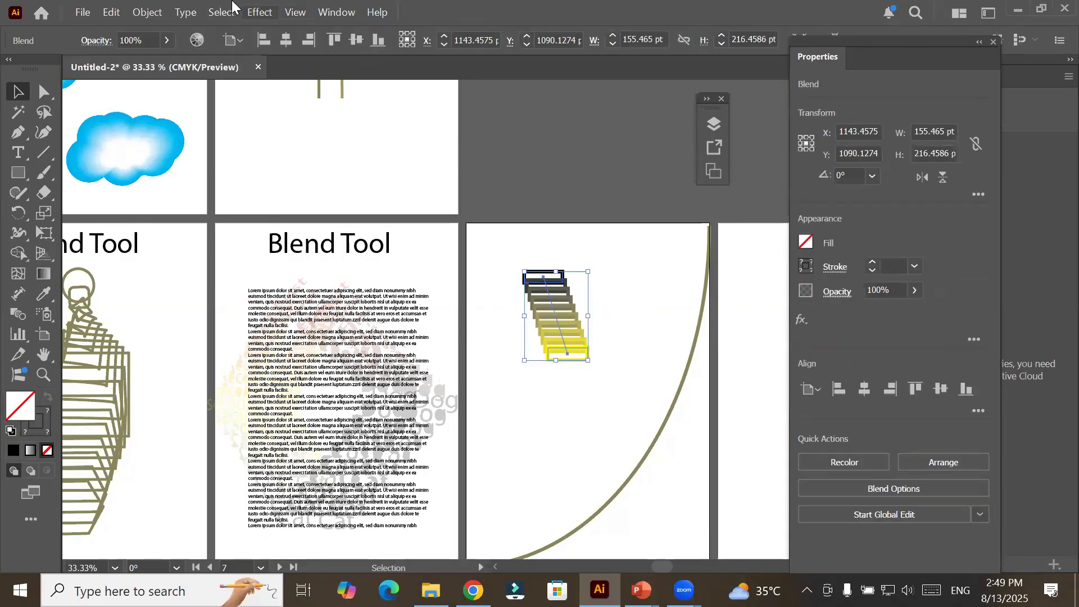
left_click(148, 13)
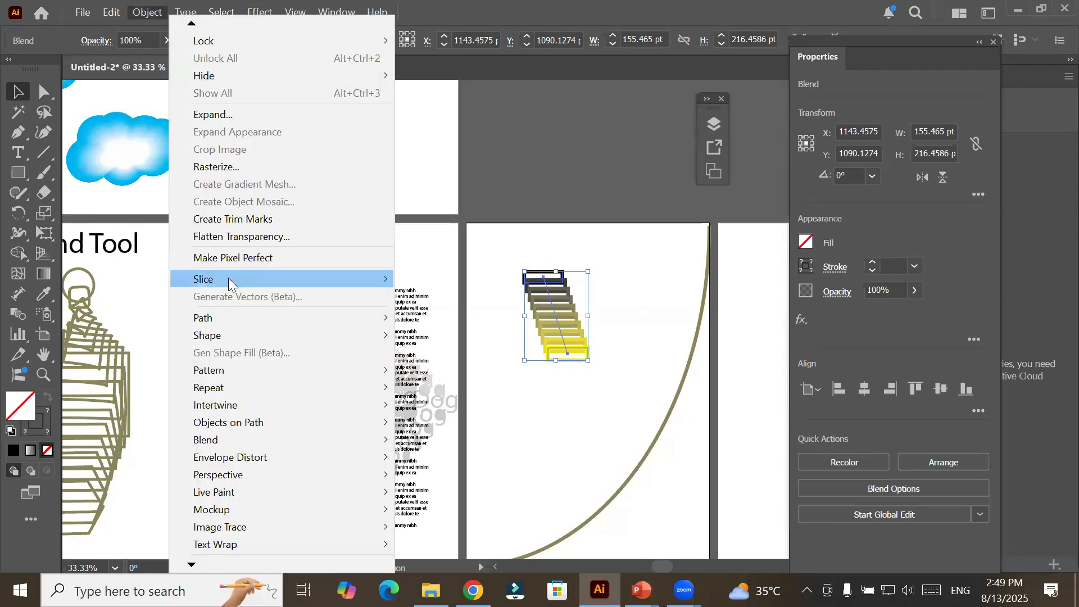
mouse_move(254, 442)
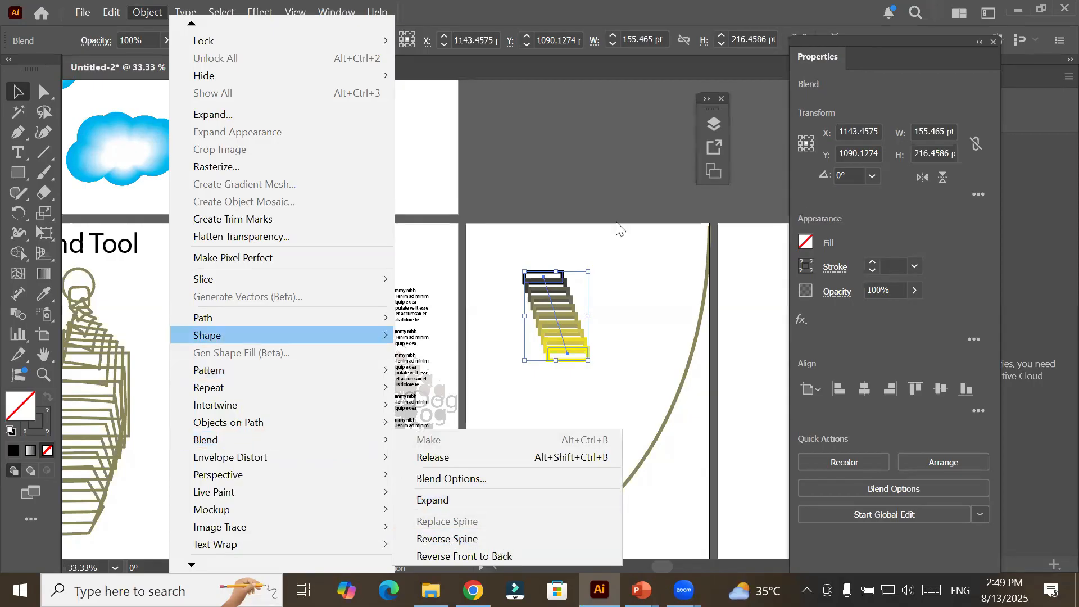
left_click(656, 164)
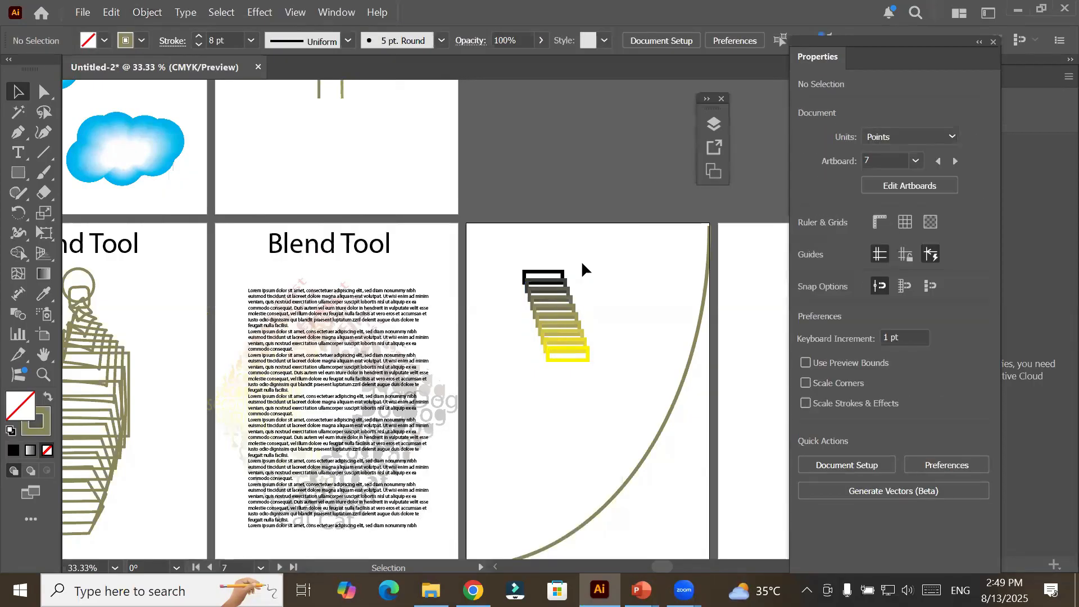
Select the rectangle blend together with the large arc and replace the blend's spine with the arc.
key("space")
left_click_drag(677, 475, 595, 362)
left_click(480, 192)
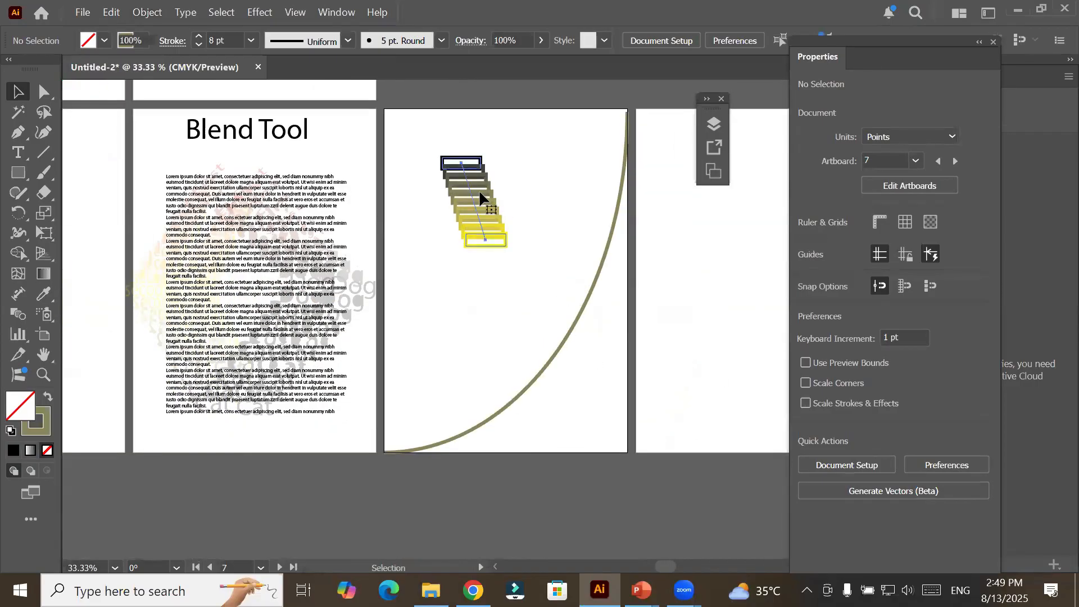
left_click(586, 305, "shift")
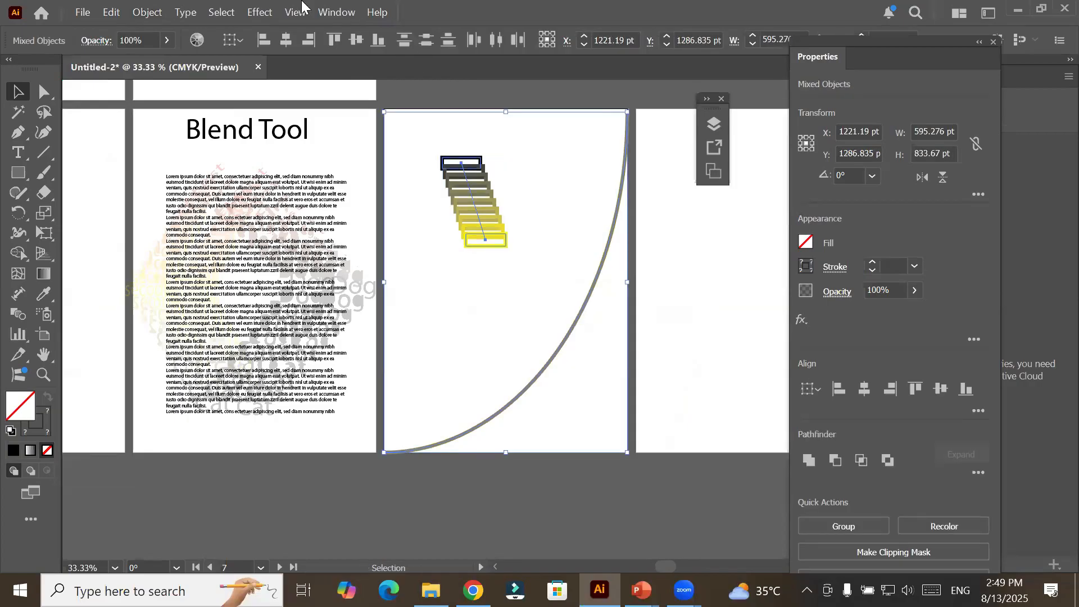
left_click(131, 15)
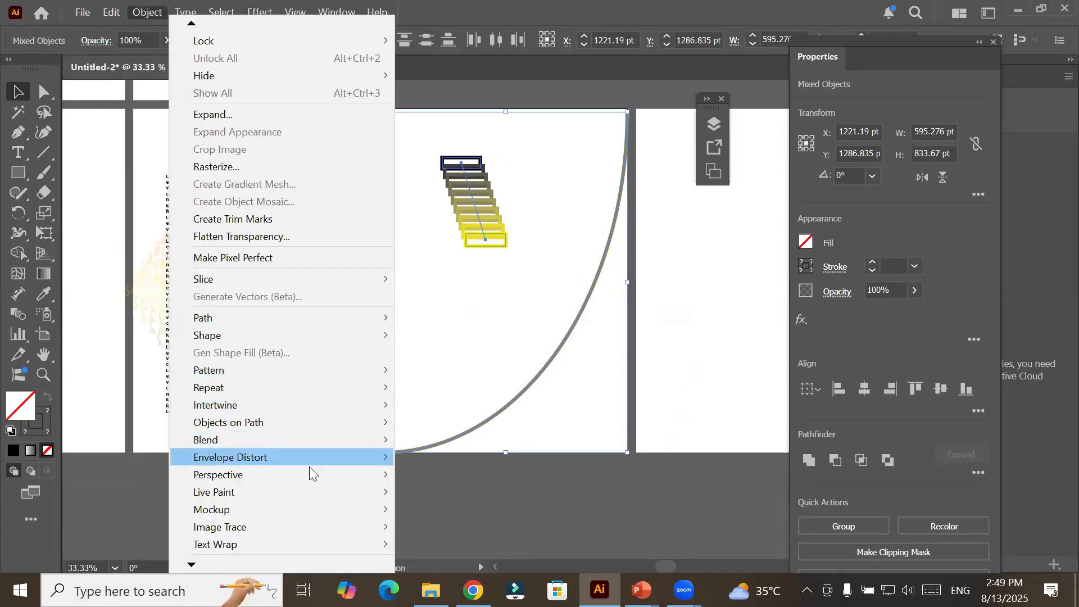
mouse_move(325, 437)
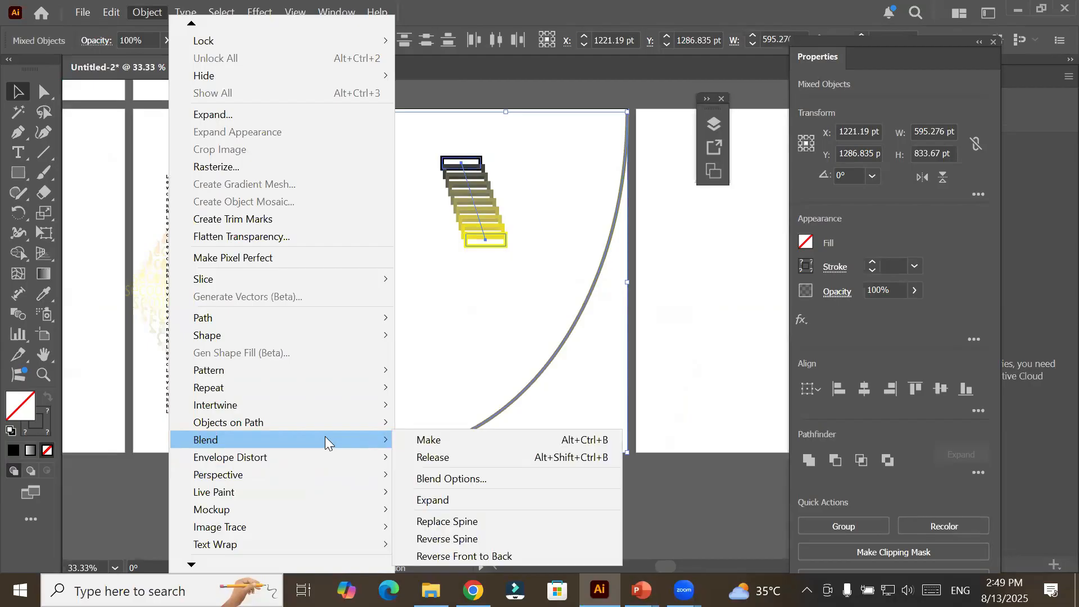
left_click(511, 527)
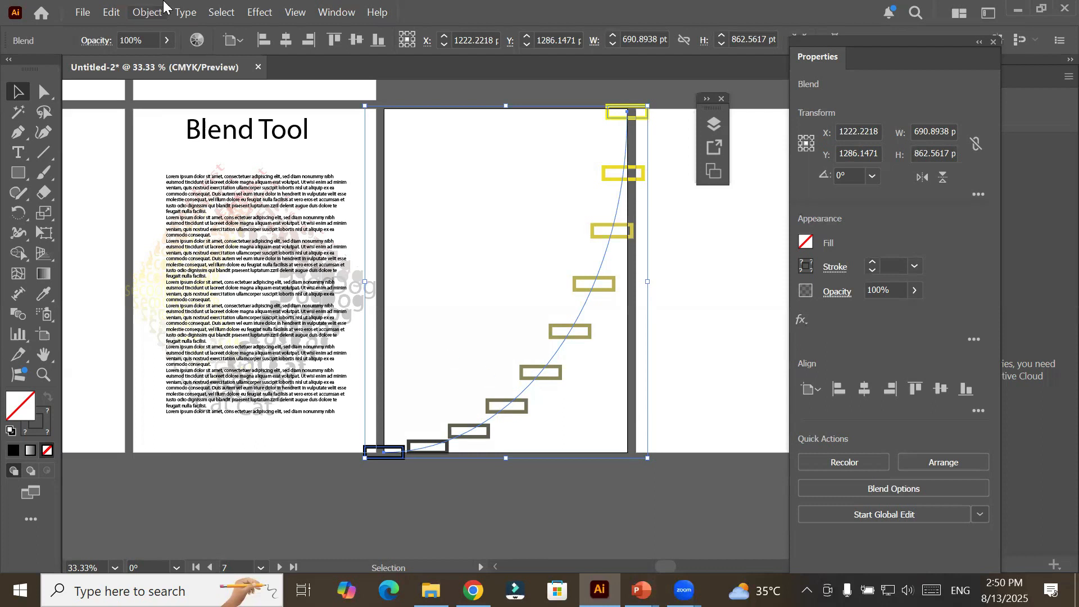
In the arc blend's options, try different numbers of specified steps with the preview on and set the count to 15.
left_click(154, 18)
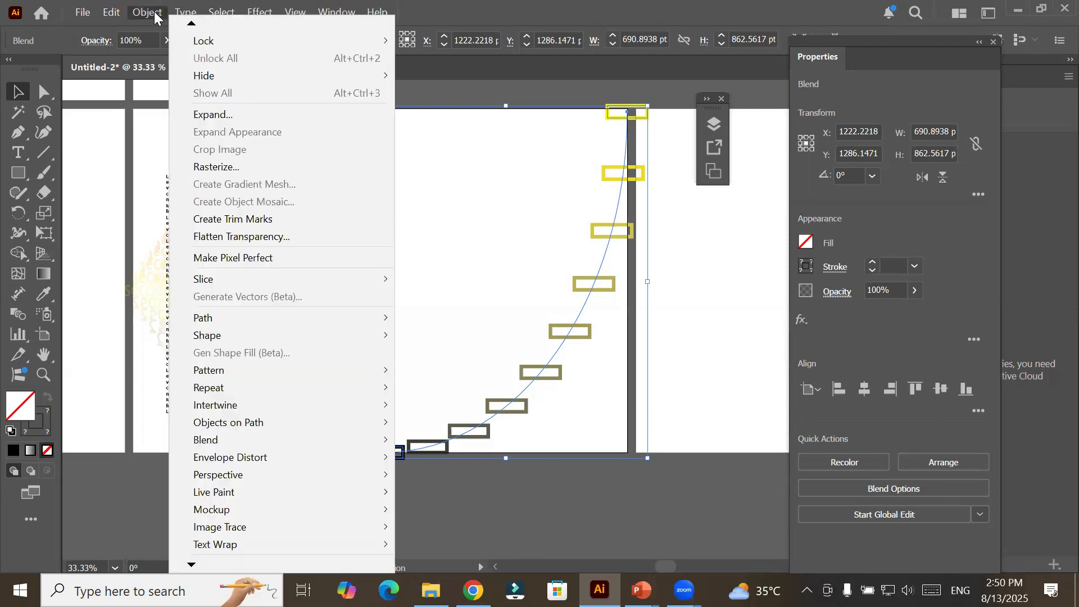
mouse_move(356, 440)
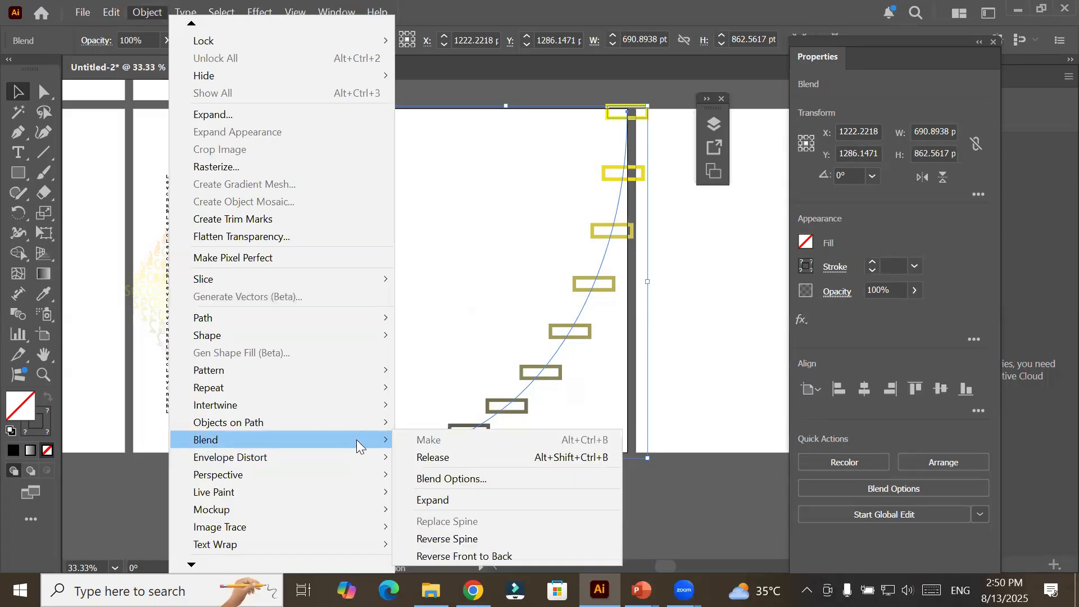
left_click(485, 476)
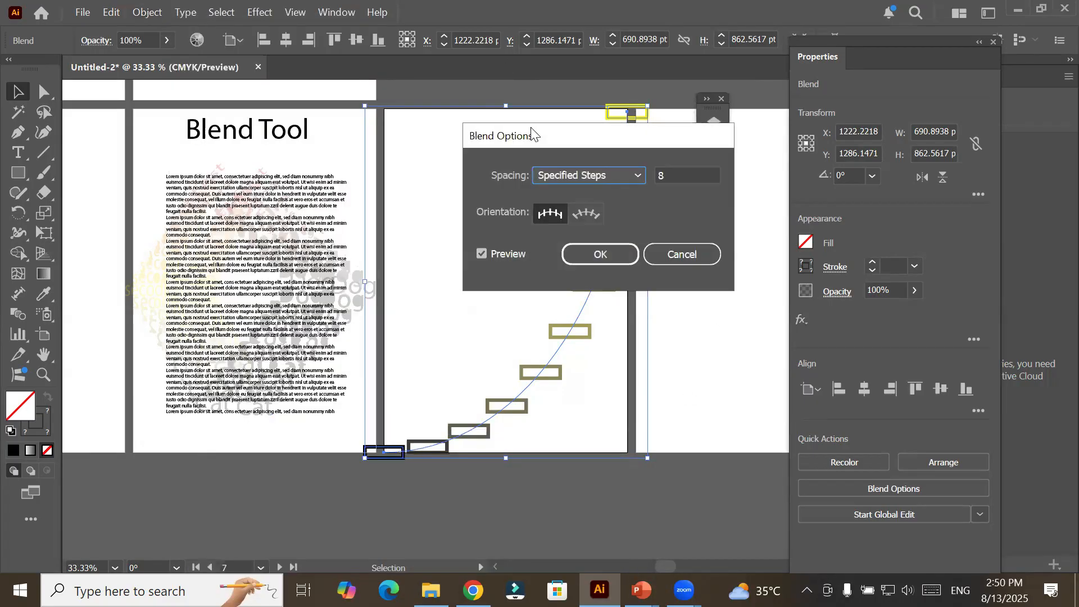
left_click_drag(531, 128, 147, 91)
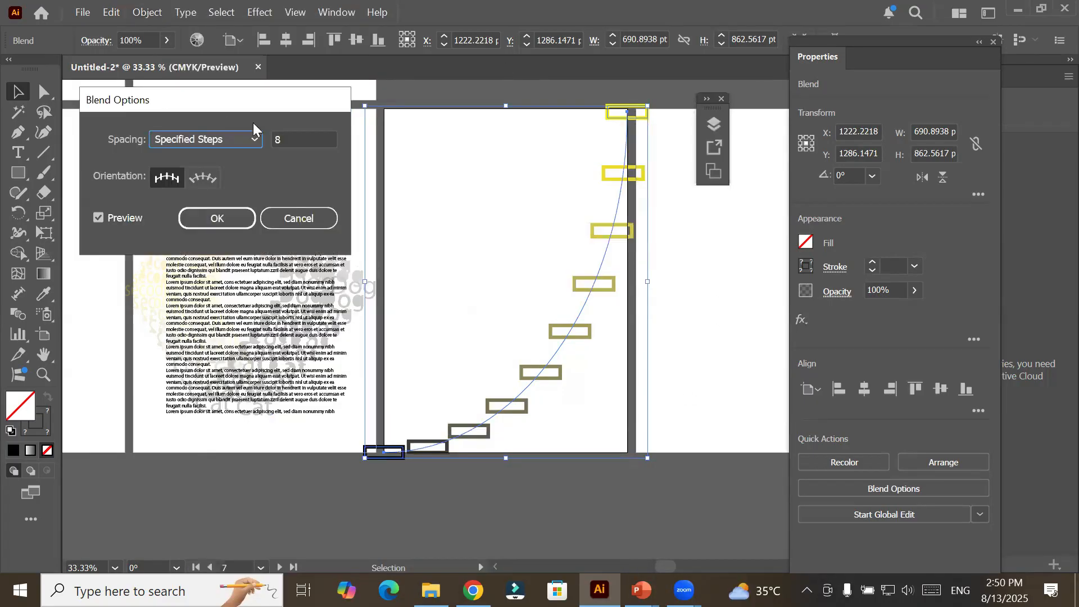
left_click(299, 141)
key("Up")
key("Up")
key("Up")
key("Up")
key("Up")
key("Up")
key("Up")
key("Up")
key("Up")
key("Up")
key("Up")
key("Up")
key("Up")
key("Up")
key("Up")
key("Up")
key("Up")
key("Up")
key("Up")
key("Up")
key("Up")
key("Up")
key("Up")
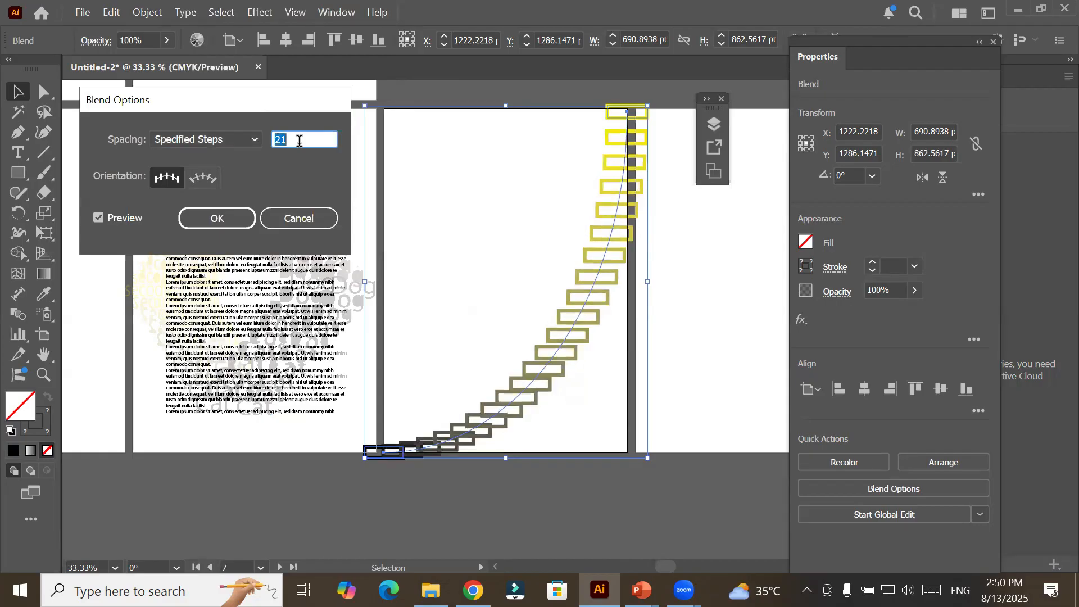
key("Up")
key("Up")
key("Up")
key("Up")
key("Up")
key("Up")
key("Up")
key("Up")
key("Up")
key("Up")
key("Up")
key("Up")
key("Up")
key("Up")
key("Up")
key("Up")
key("Up")
key("Up")
key("Up")
key("Up")
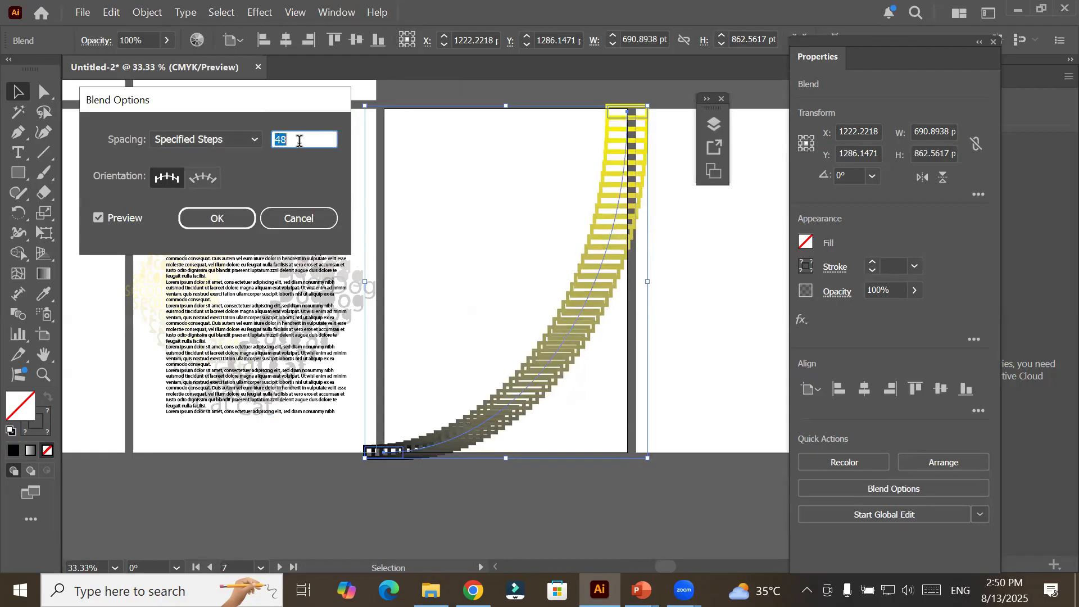
key("Down")
key("Down")
key("Down")
key("Down")
key("Down")
key("Down")
key("Down")
key("Down")
key("Down")
key("Down")
key("Down")
key("Down")
key("Down")
key("Down")
key("Down")
key("Down")
key("Down")
key("Down")
key("Down")
key("Down")
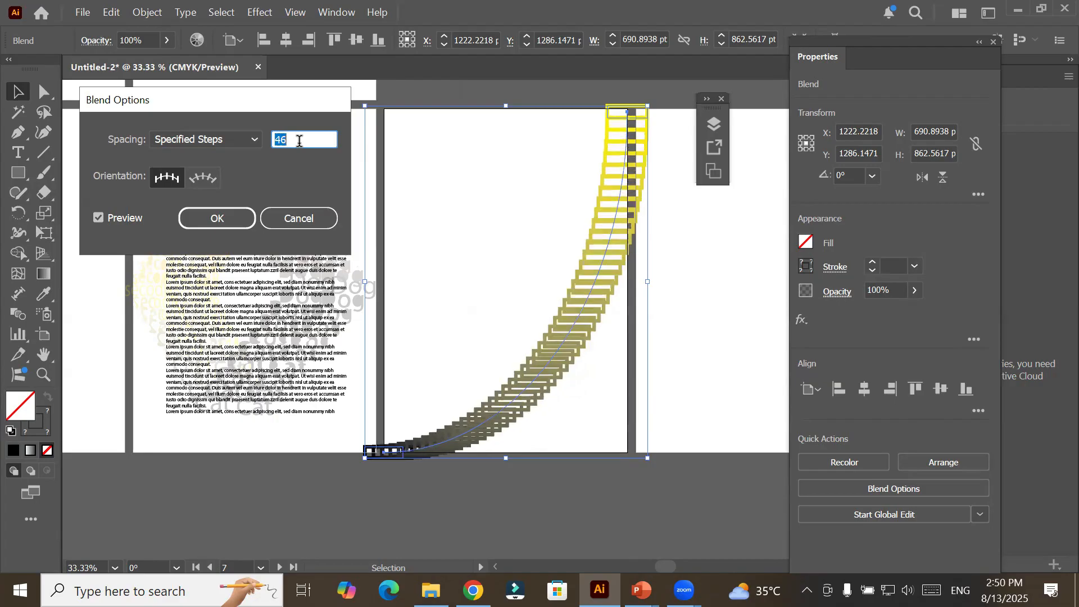
key("Down")
key("Down")
key("Down")
key("Down")
key("Down")
key("Down")
key("Down")
key("Down")
key("Down")
key("Down")
key("Down")
key("Down")
key("Down")
key("Down")
key("Down")
key("Down")
key("Down")
key("Down")
key("Down")
key("Down")
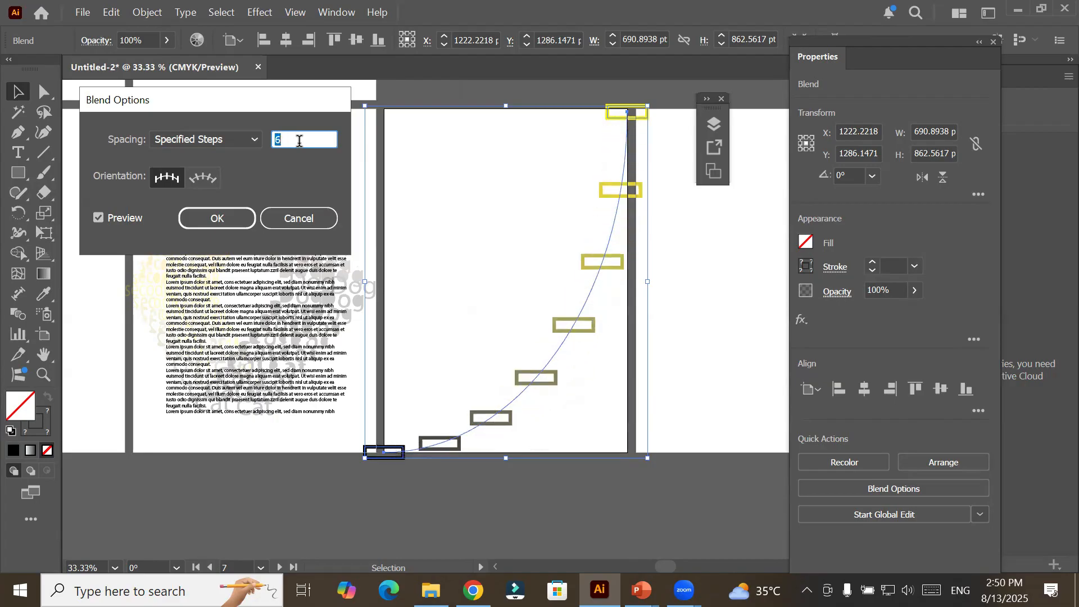
key("Up")
key("Up")
key("Up")
key("Up")
key("Up")
key("Up")
key("Up")
key("Up")
key("Up")
key("Up")
key("Up")
key("Up")
key("Up")
key("Up")
key("Up")
key("Up")
key("Up")
key("Up")
key("Up")
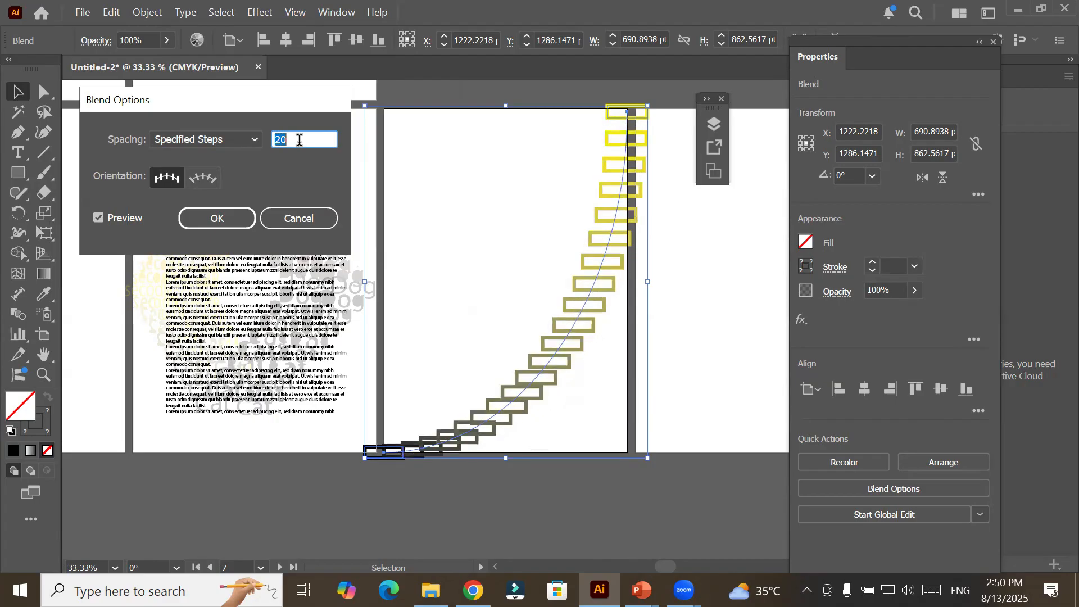
key("Down")
key("Down")
key("Down")
key("Down")
key("Down")
key("Down")
key("Down")
key("Down")
key("Down")
key("Down")
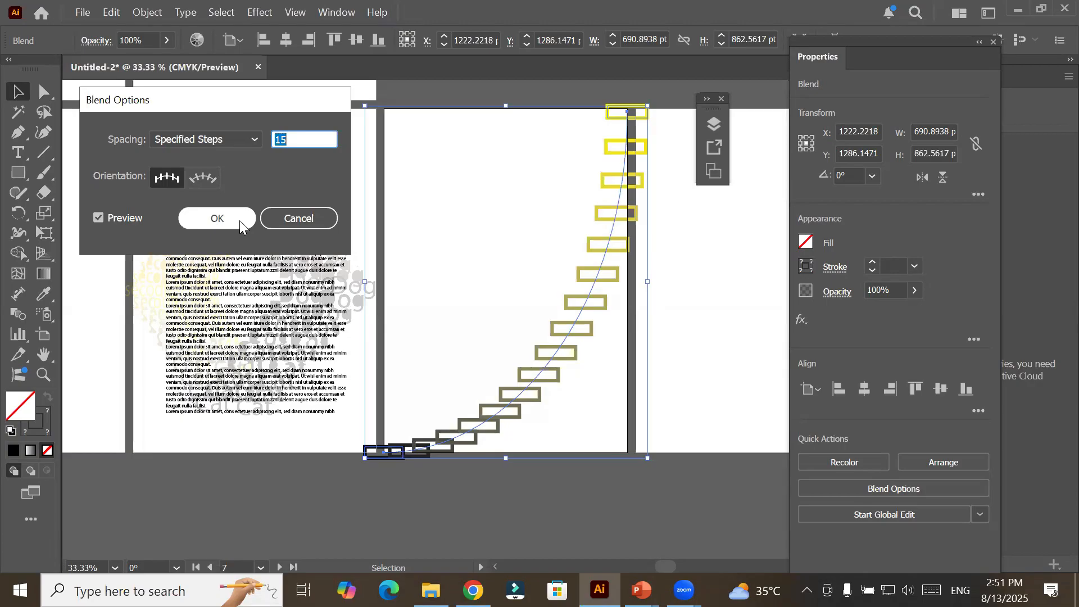
Compare the two blend orientations in the preview and apply Align to Path.
left_click(210, 183)
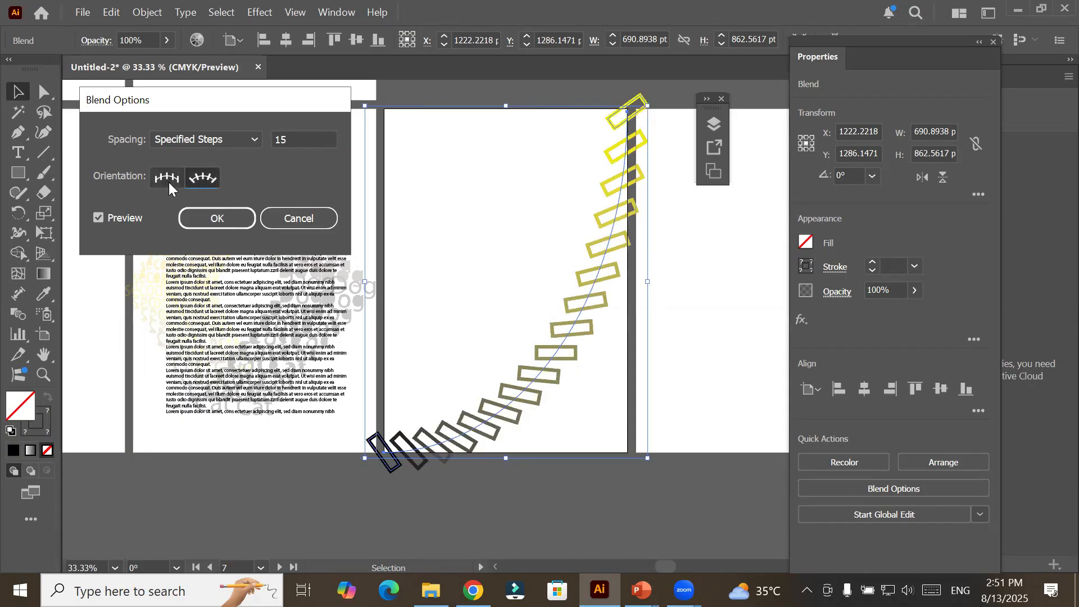
left_click(170, 187)
left_click(200, 178)
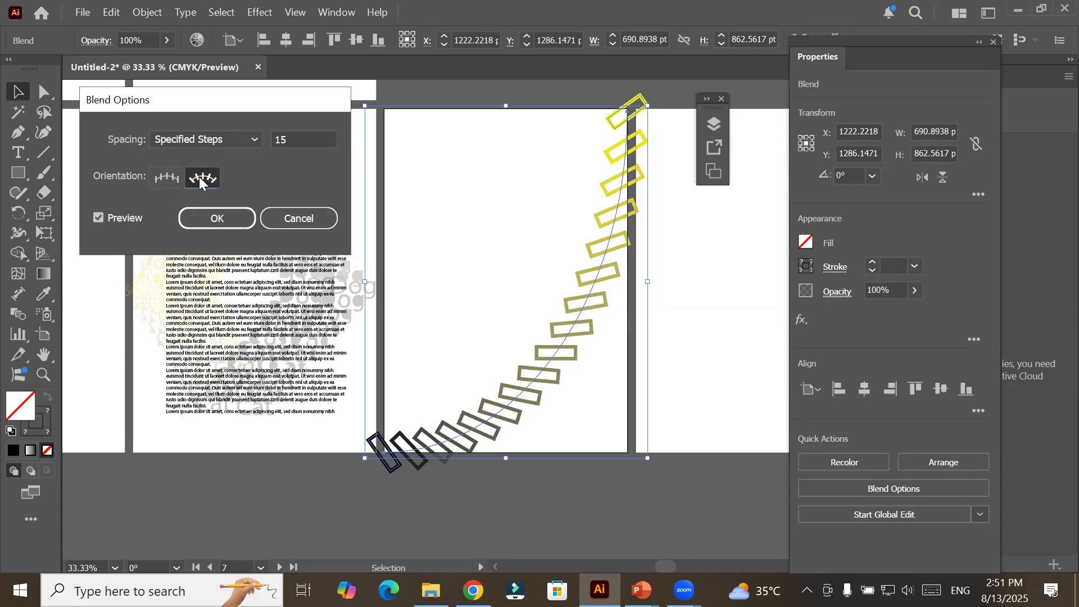
left_click(170, 176)
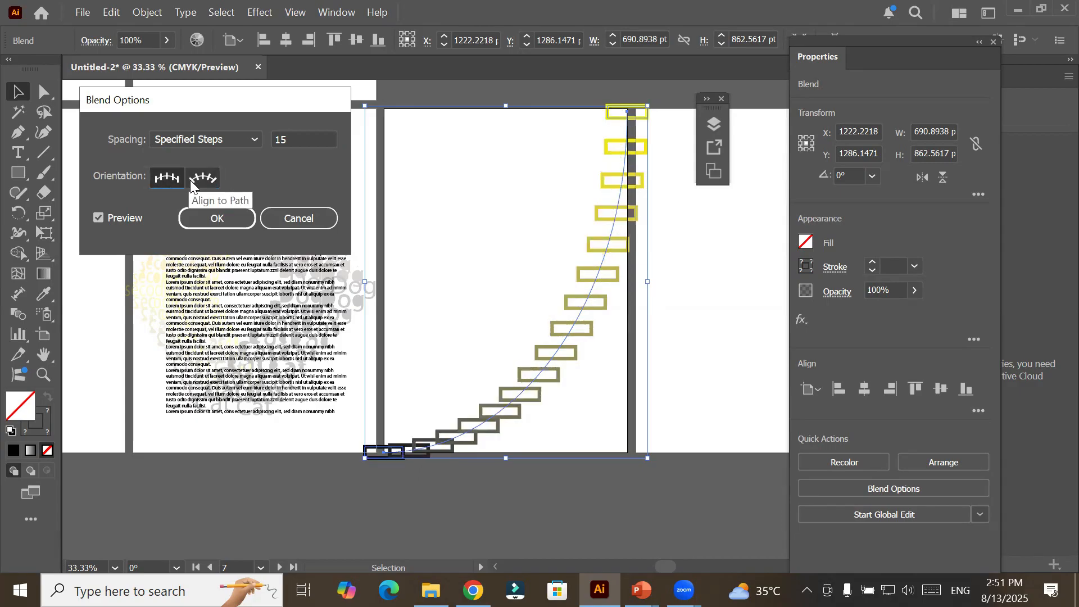
left_click(194, 185)
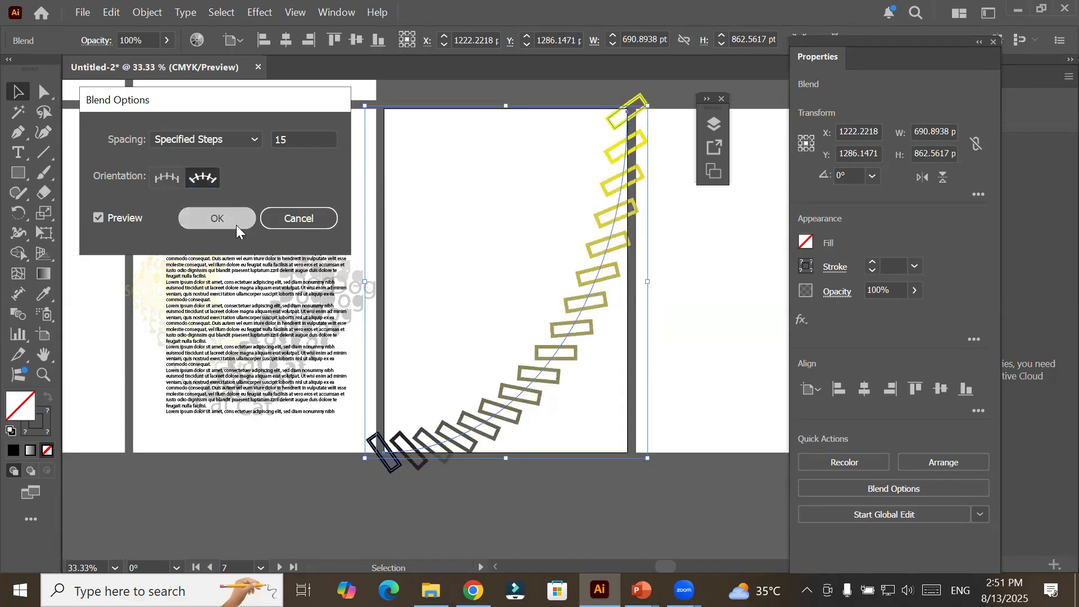
left_click(236, 220)
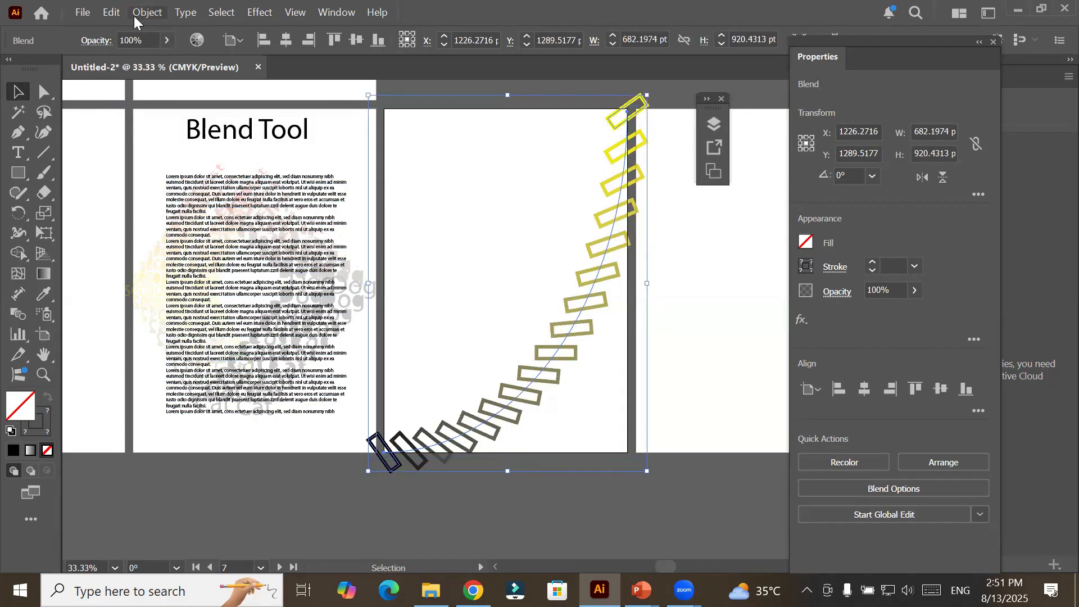
Reverse the blend's spine, move the blend about 60 pt left, and deselect it.
left_click(135, 15)
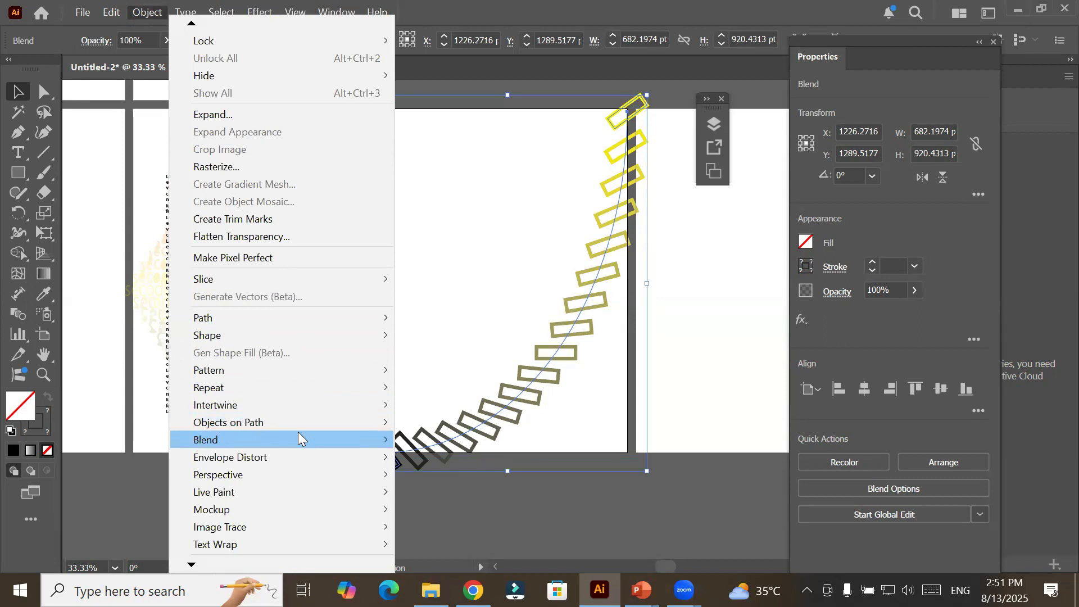
mouse_move(298, 433)
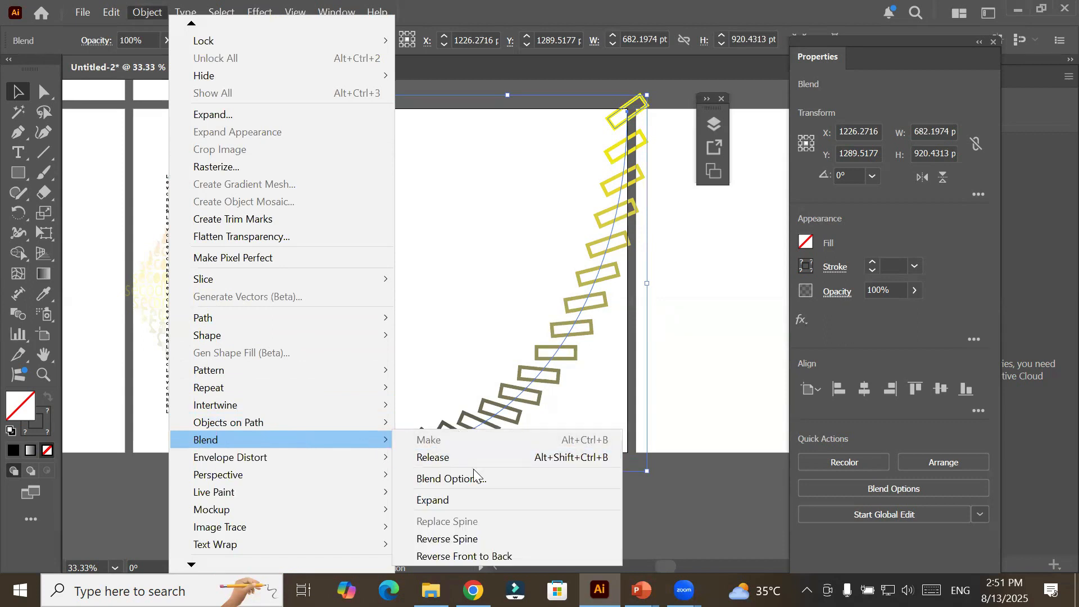
left_click(444, 539)
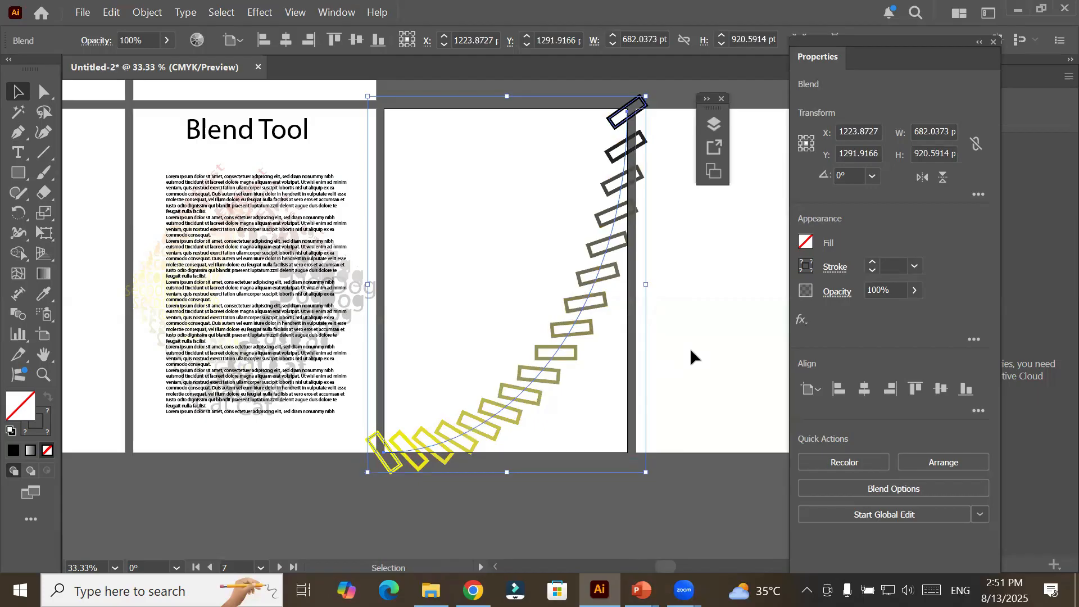
left_click_drag(690, 352, 366, 393)
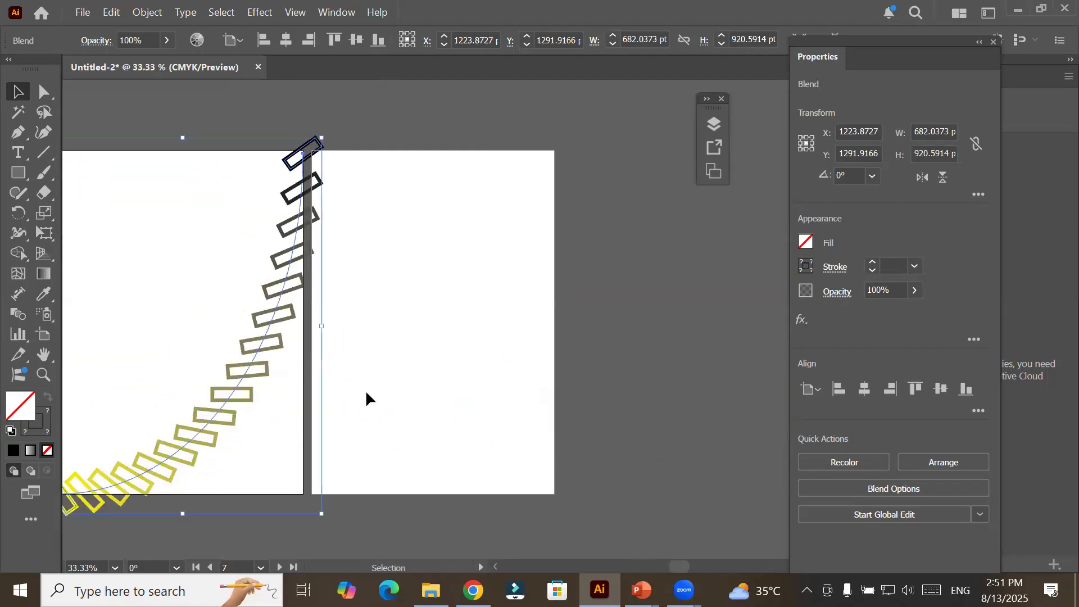
left_click_drag(264, 301, 239, 299)
left_click(517, 347)
Draw a circle about 362 pt in diameter in the lower half of Artboard 8 and make its stroke red.
left_click(17, 172)
left_click_drag(16, 171, 84, 213)
left_click_drag(359, 292, 506, 441)
left_click(144, 42)
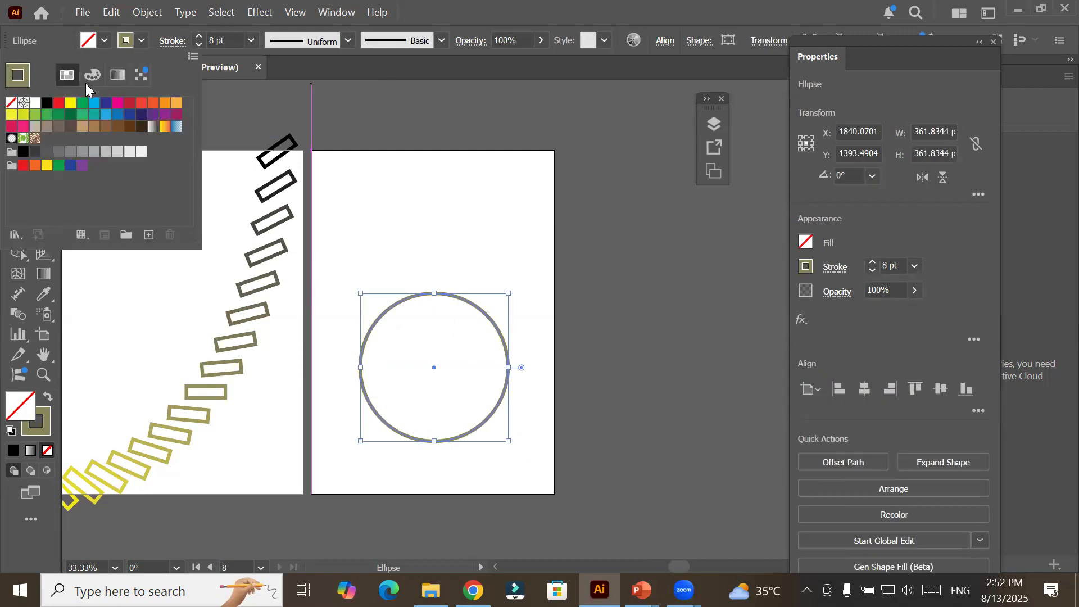
left_click(60, 104)
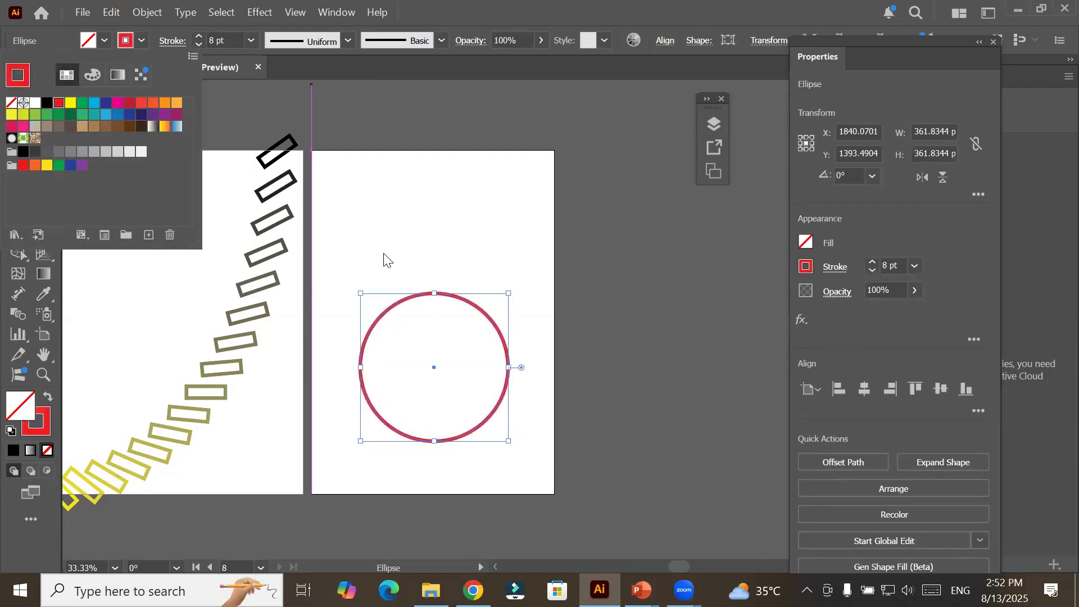
Draw a vertical line about 120 pt long above the circle on Artboard 8 and place a copy about 332 pt to its right.
left_click(43, 152)
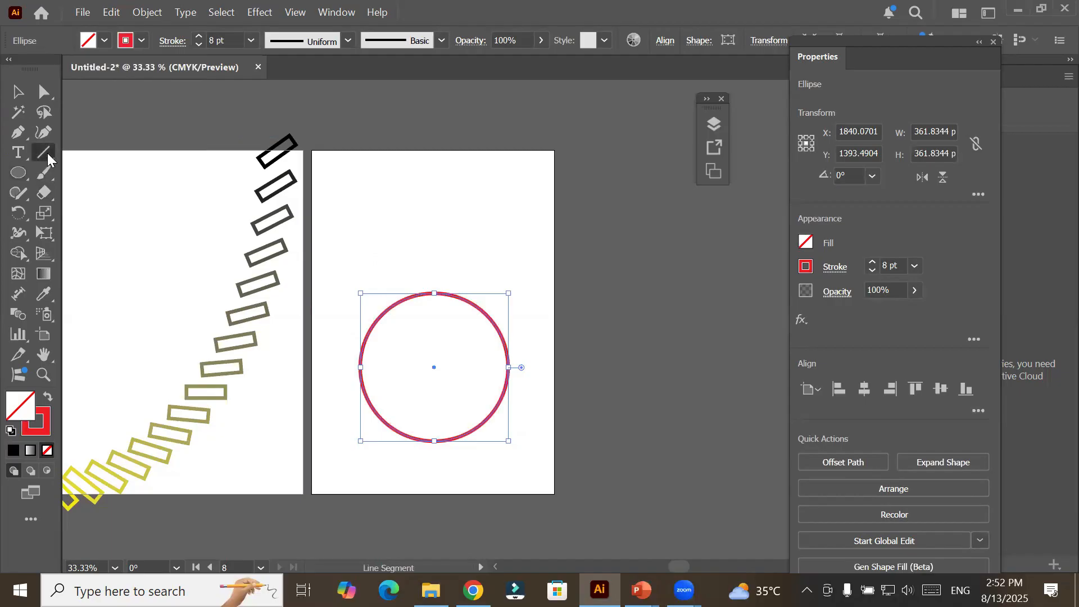
left_click_drag(363, 189, 363, 237)
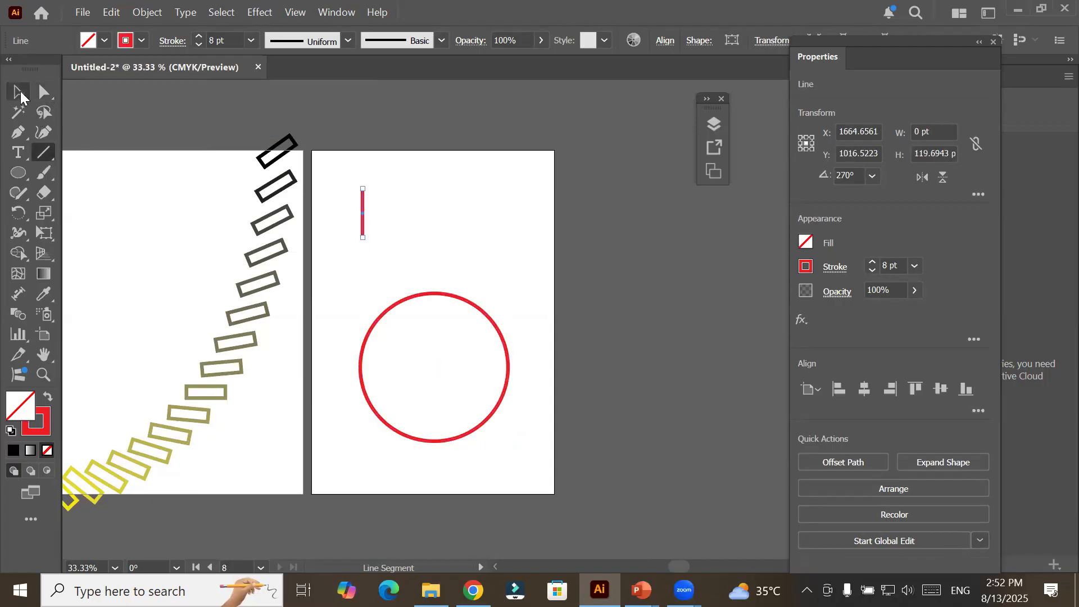
left_click(18, 91)
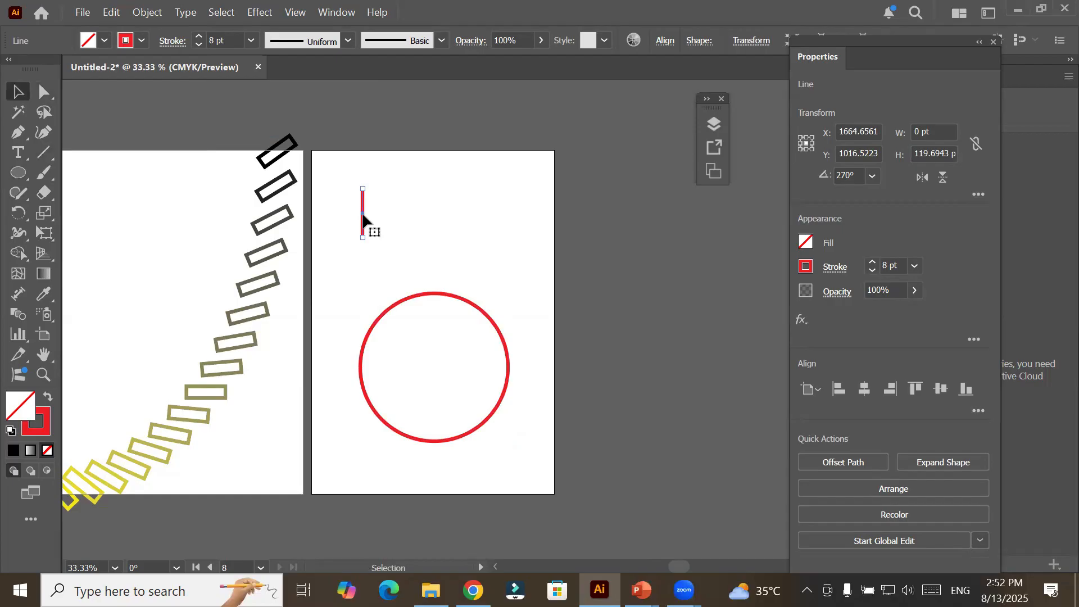
left_click_drag(363, 216, 499, 216)
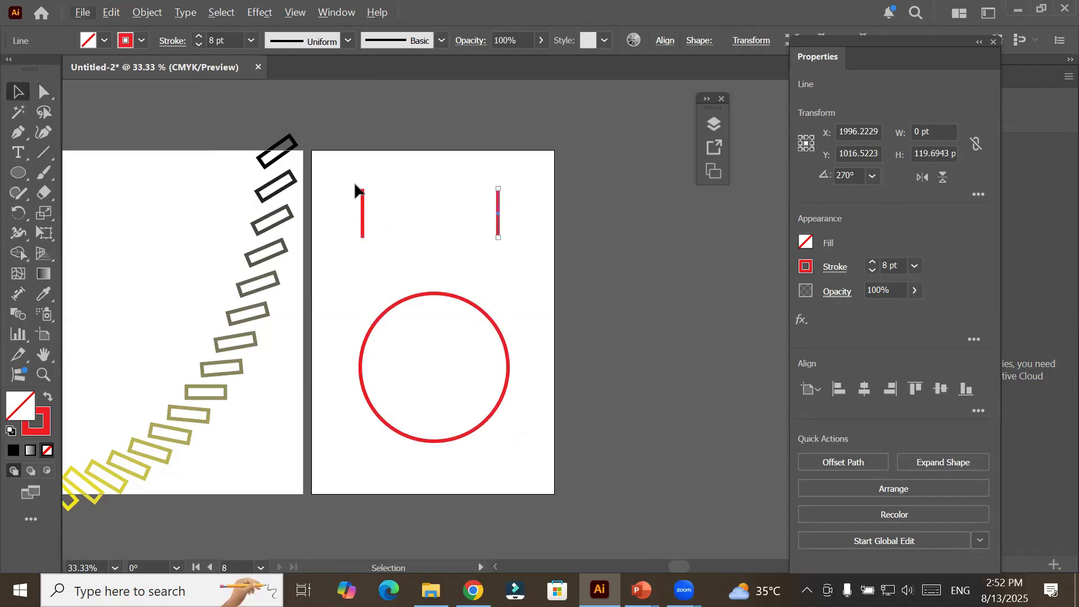
Change the stroke of the right-hand vertical line to black and deselect it.
left_click_drag(342, 176, 528, 267)
left_click(344, 213)
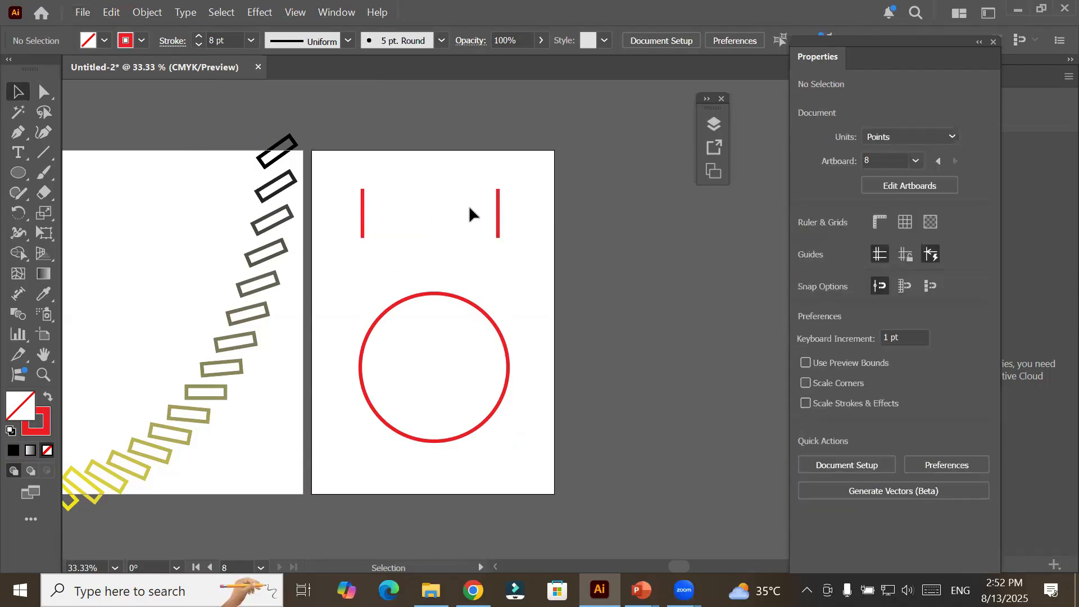
left_click(499, 212)
left_click(142, 40)
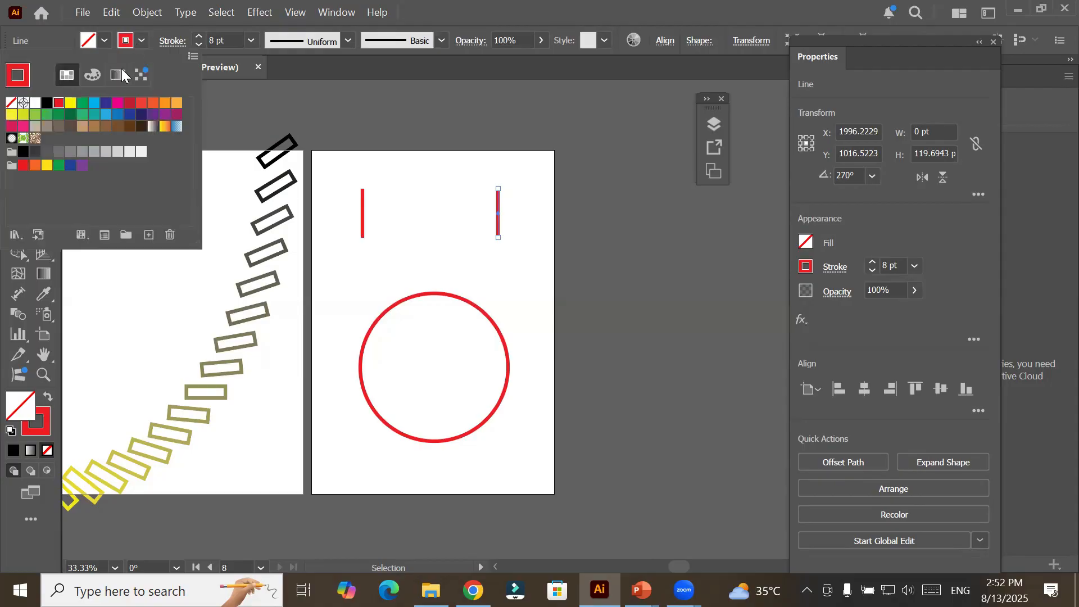
left_click(46, 103)
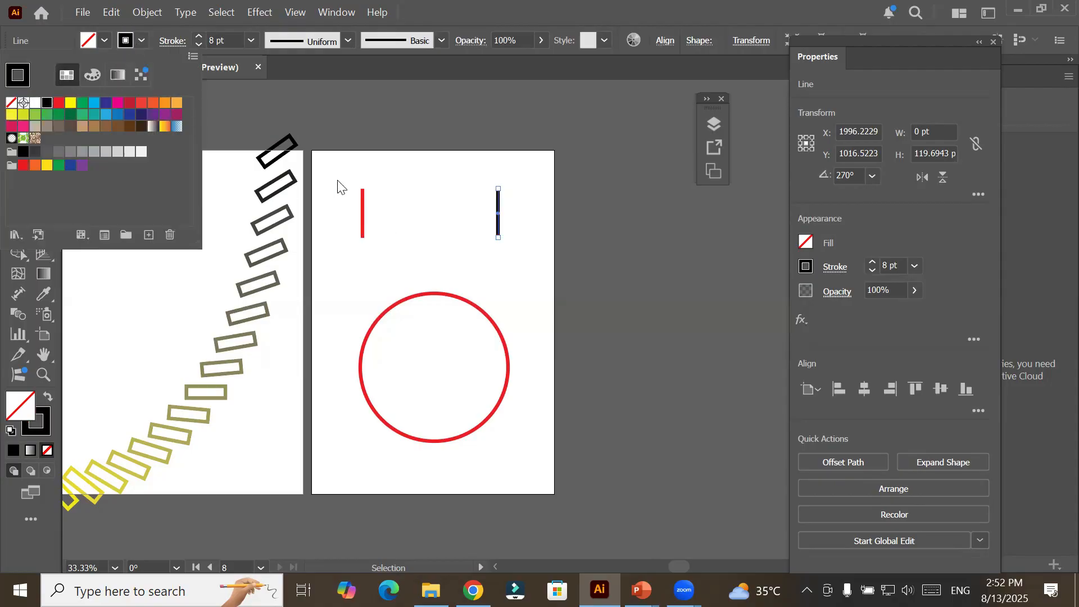
left_click(544, 284)
Select the red and black vertical lines together and make a blend between them.
left_click_drag(340, 172, 526, 260)
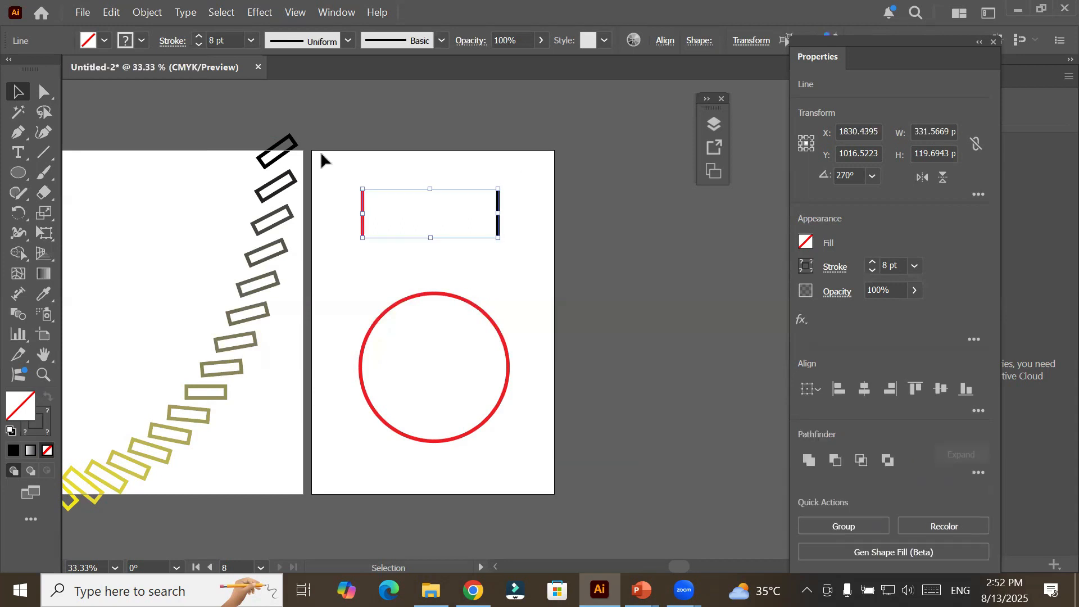
left_click(150, 18)
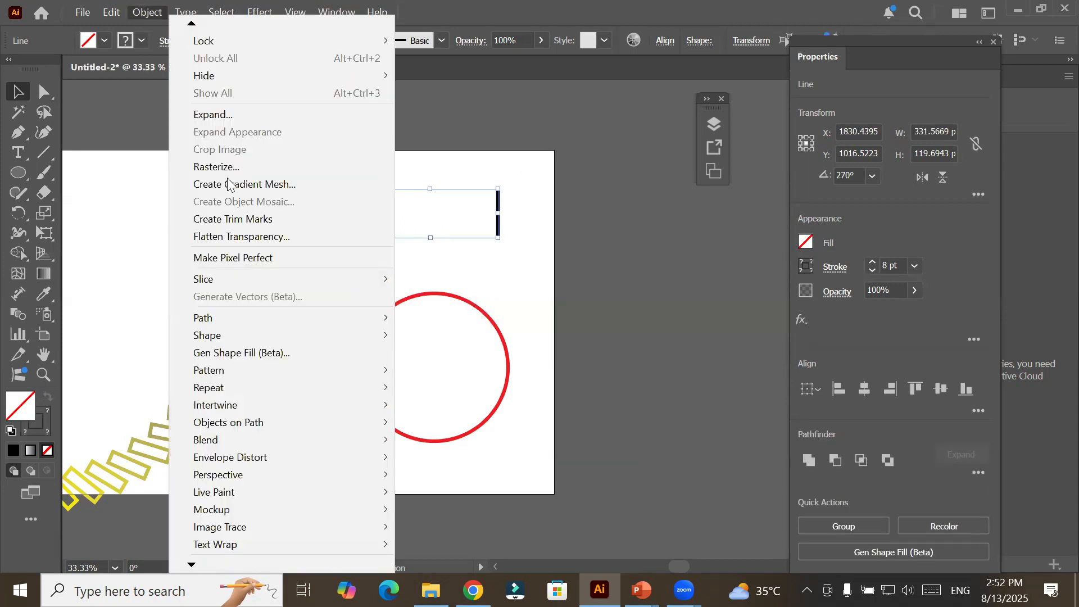
mouse_move(304, 438)
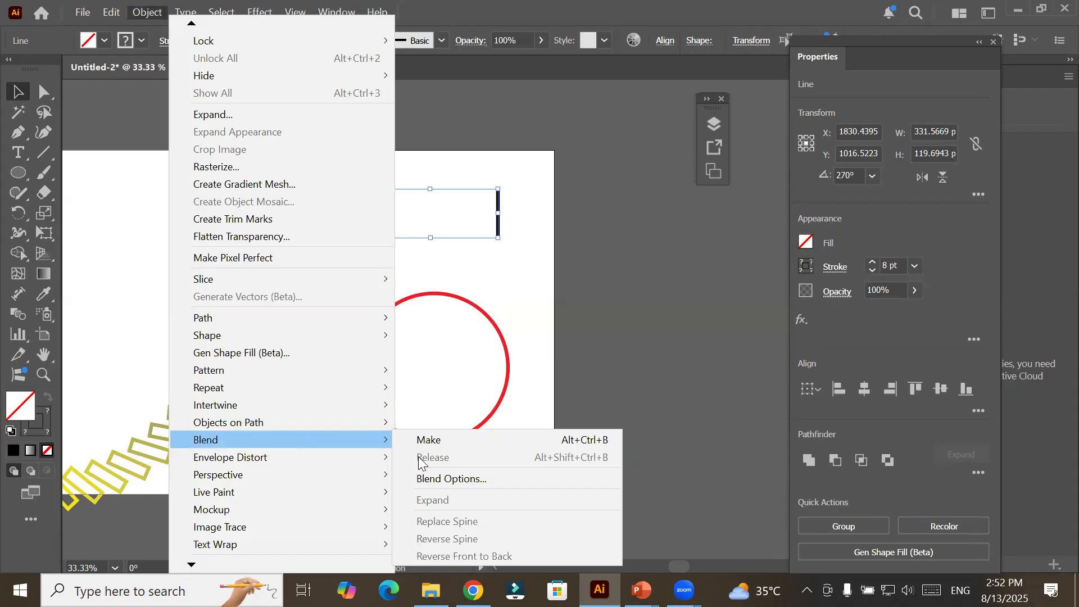
left_click(484, 439)
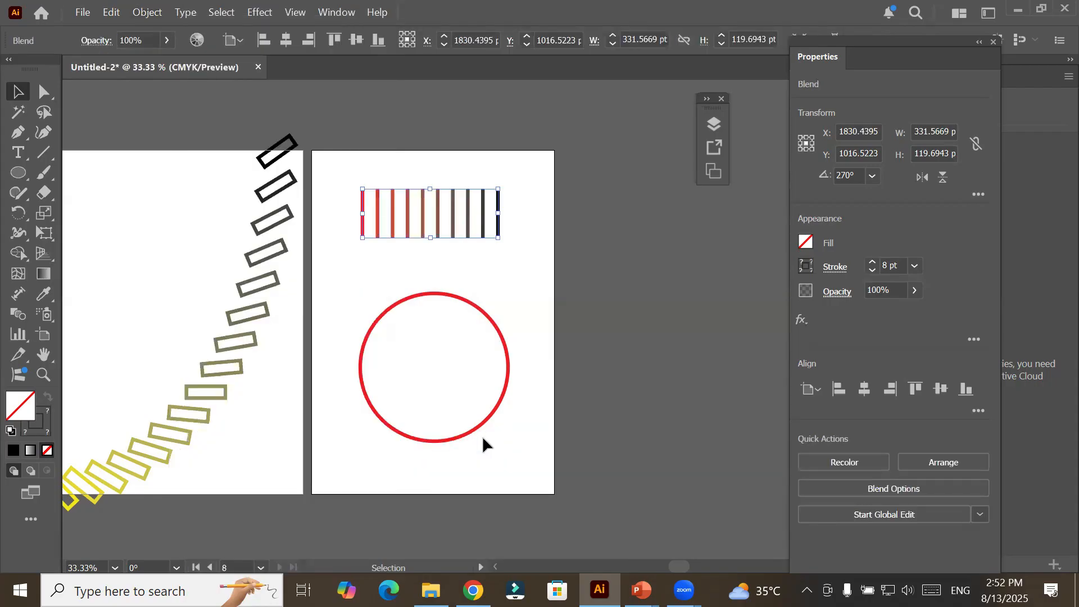
Set the line blend's spacing to 17 specified steps and apply it.
left_click(144, 15)
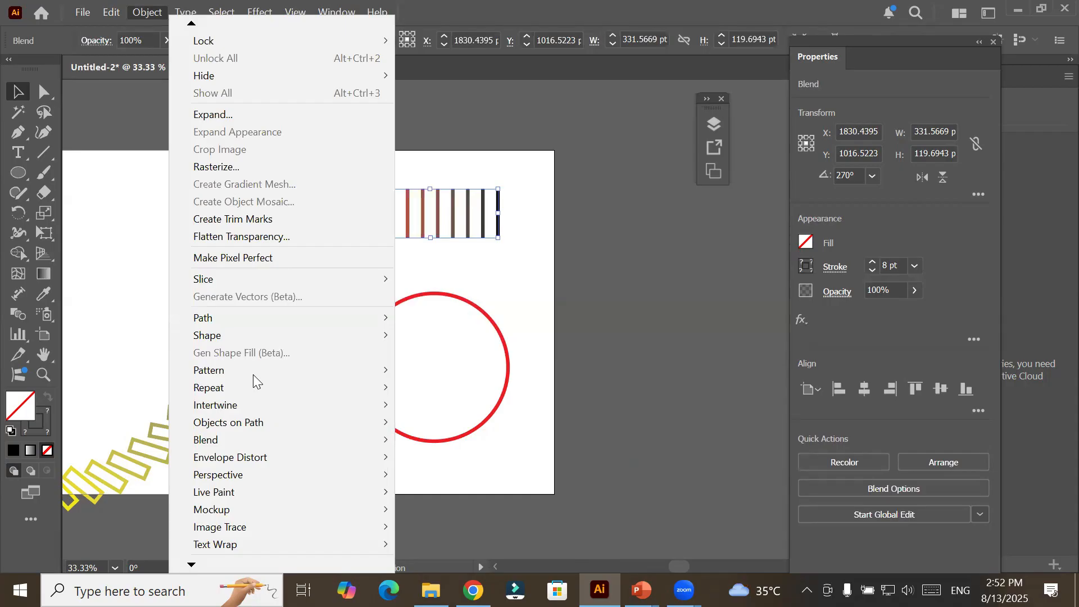
key("Escape")
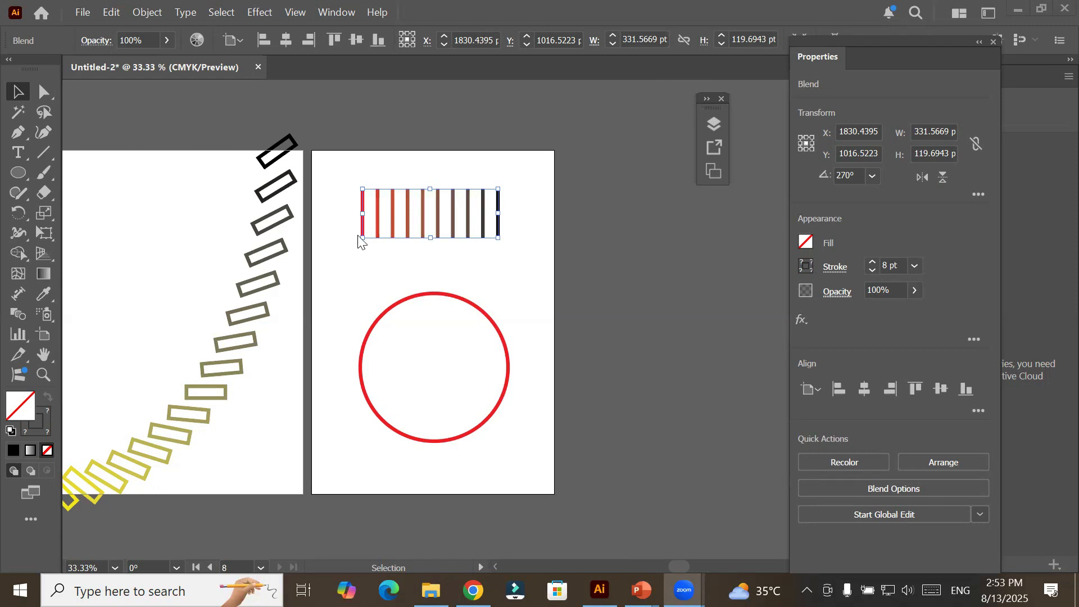
left_click(147, 11)
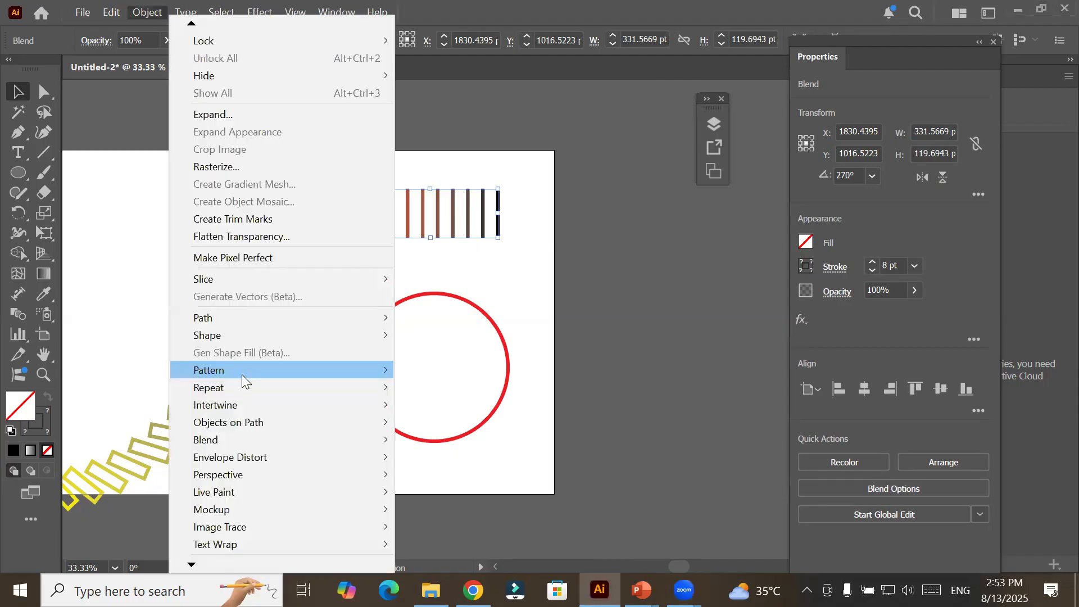
mouse_move(243, 383)
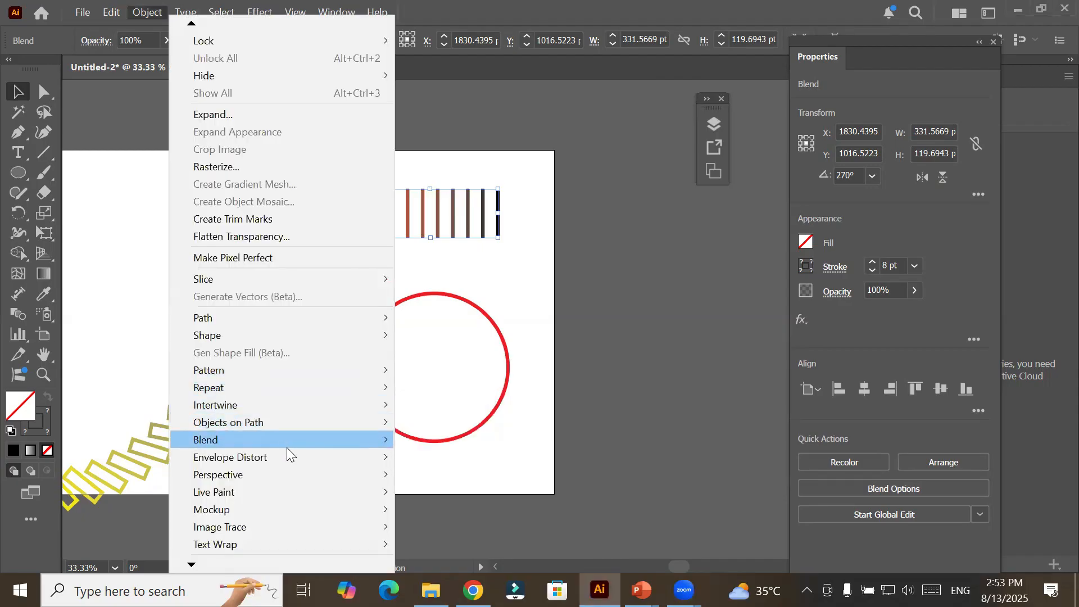
mouse_move(294, 446)
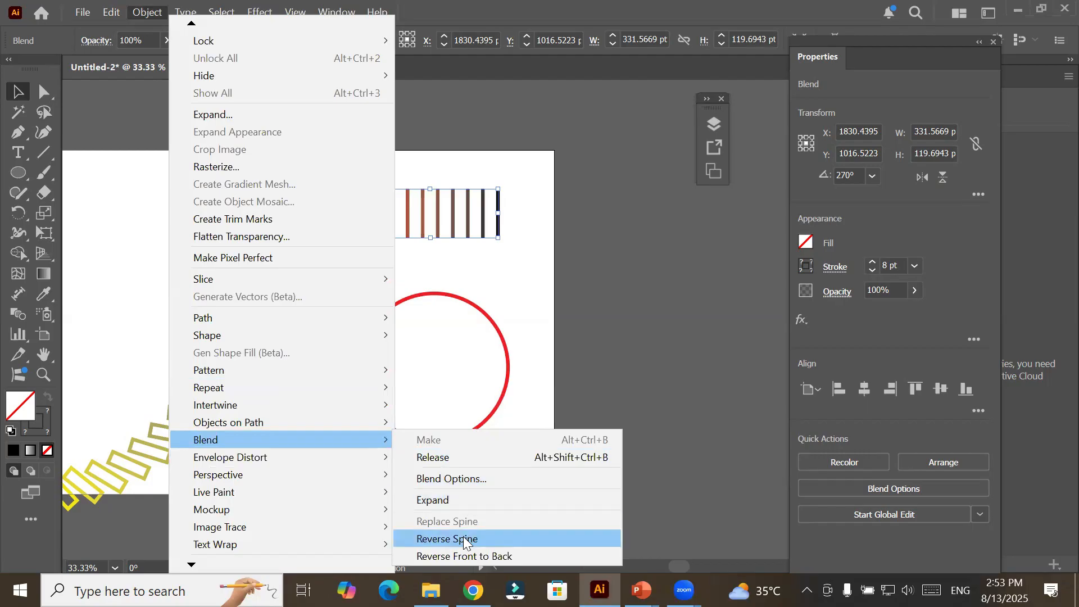
left_click(483, 478)
left_click(295, 135)
key("Up")
key("Up")
key("Up")
key("Up")
key("Up")
key("Up")
key("Up")
key("Up")
key("Up")
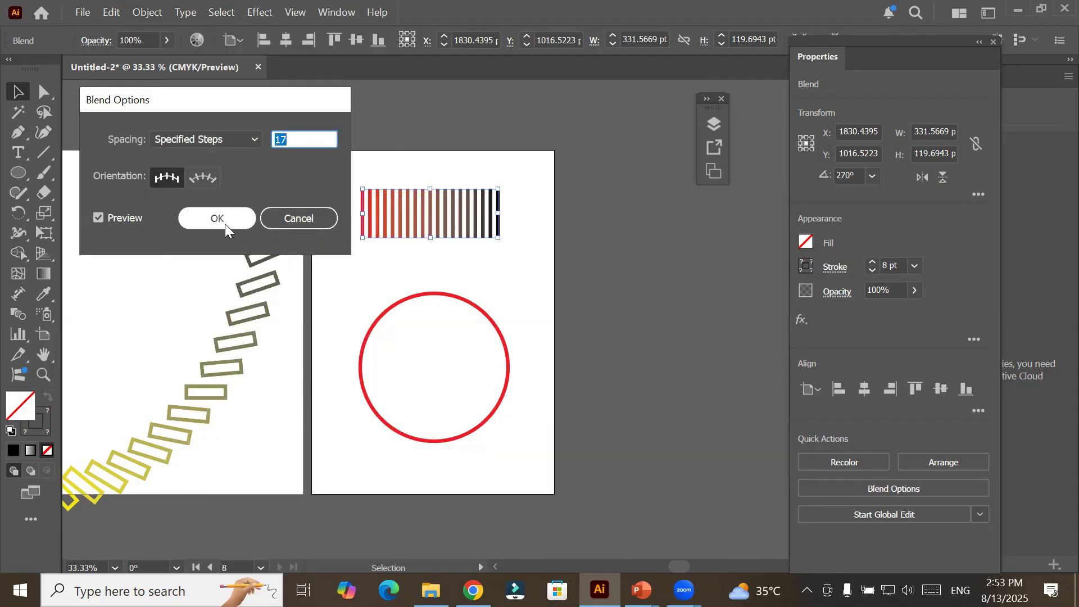
left_click(225, 223)
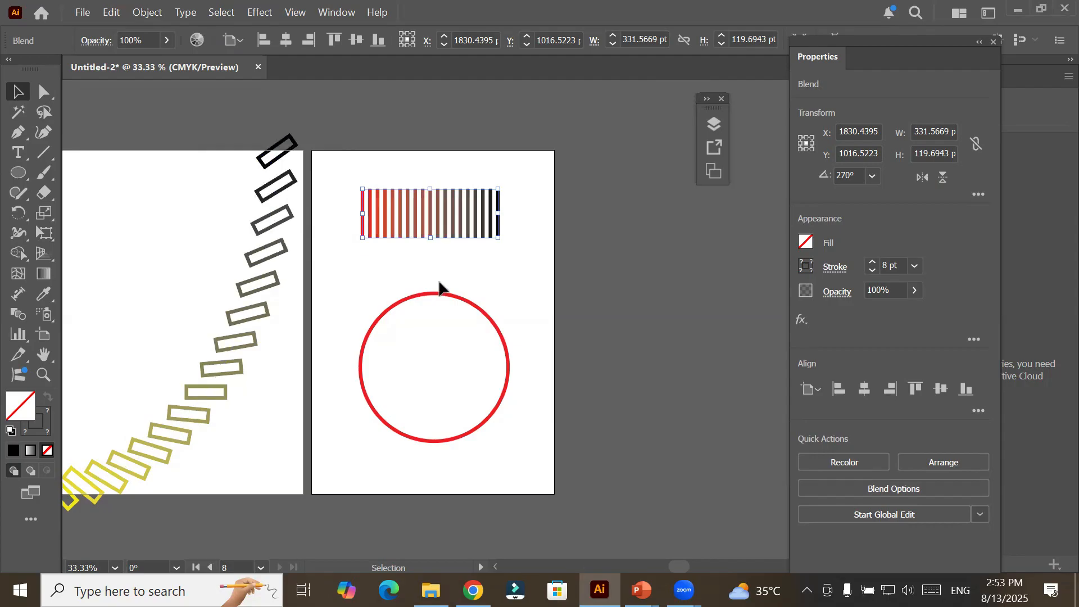
Add the red circle to the selection and replace the line blend's spine with it.
left_click(438, 296, "shift")
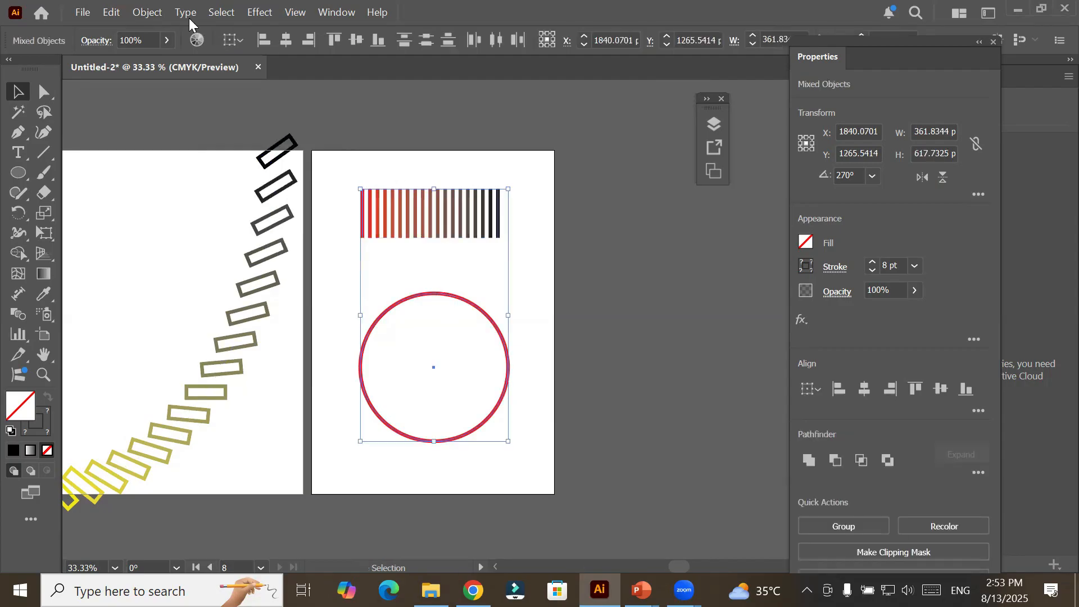
left_click(147, 12)
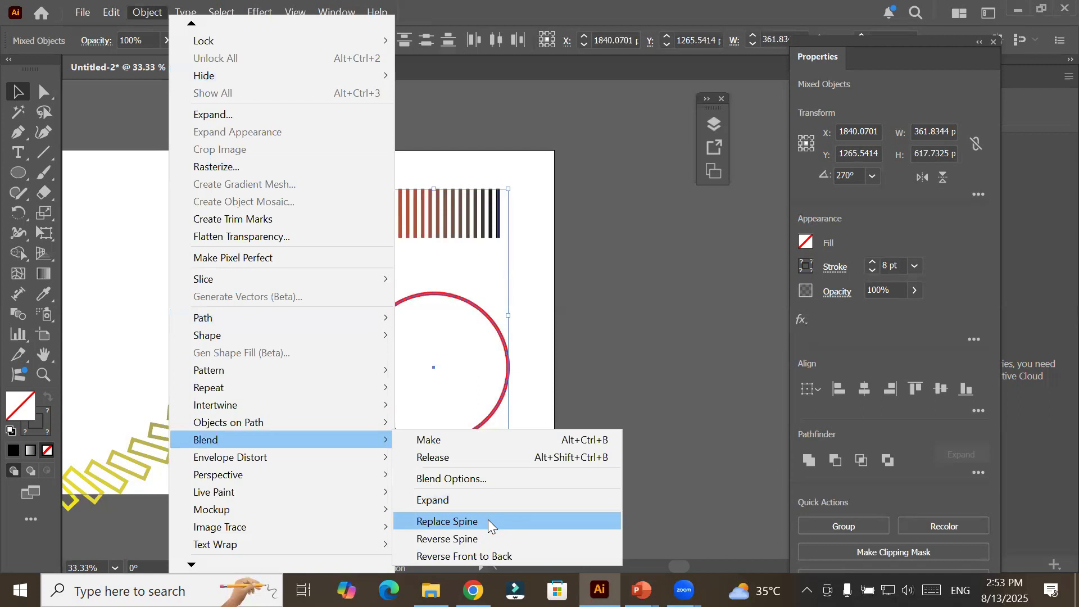
left_click(488, 521)
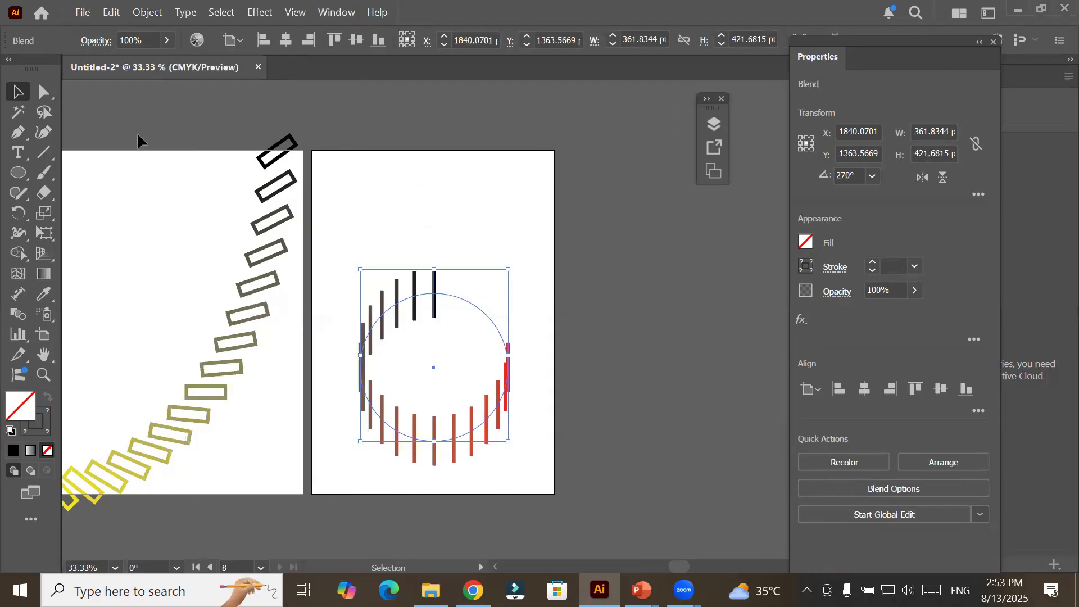
Set the circular blend's spacing to 62 specified steps and apply it.
left_click(142, 16)
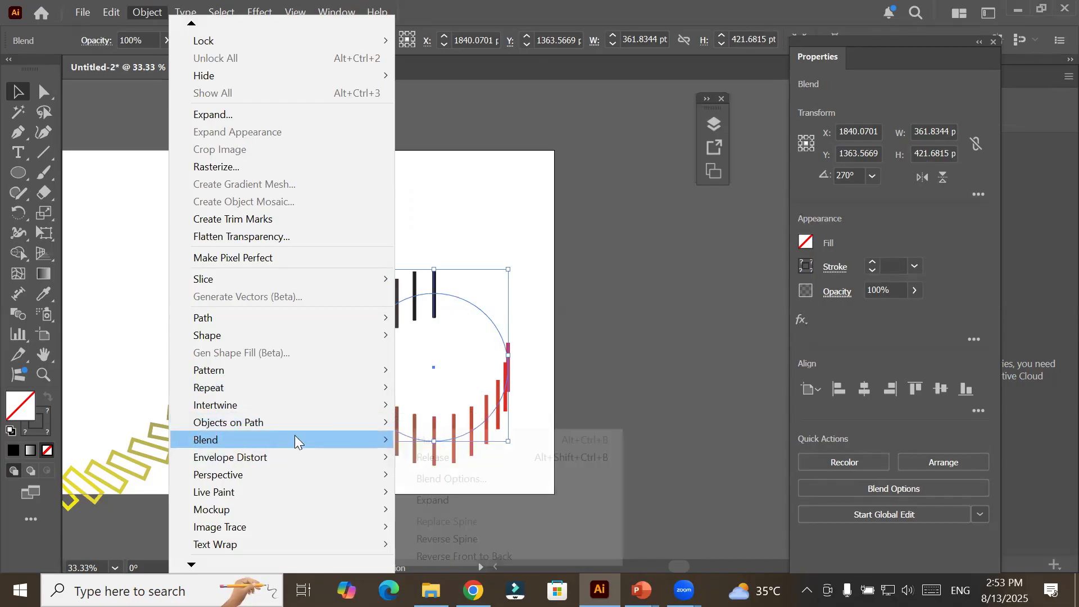
mouse_move(346, 440)
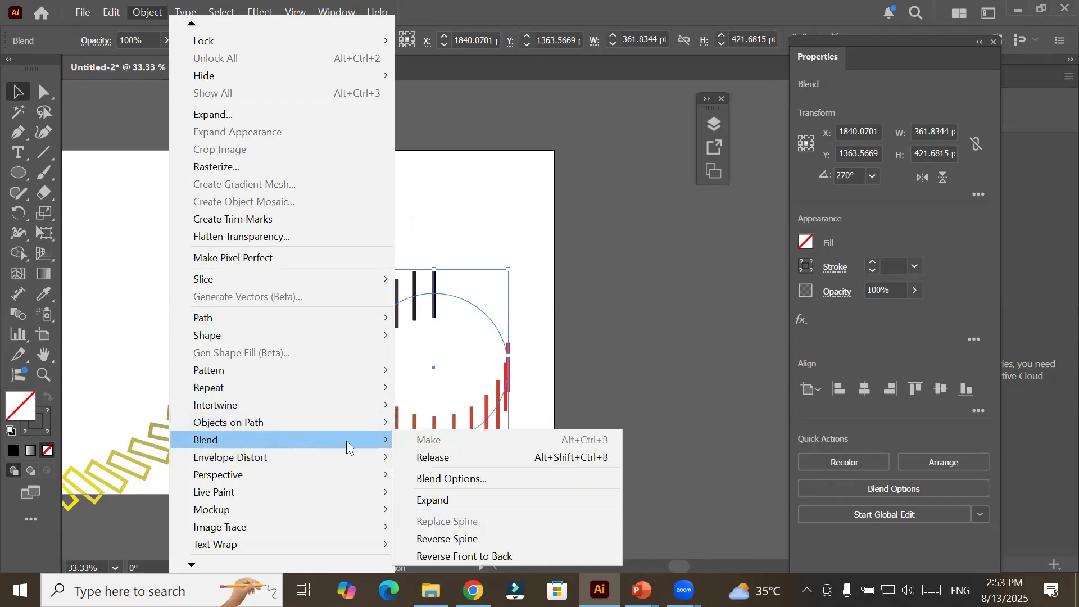
left_click(484, 479)
left_click(303, 144)
scroll(304, 141, "up", 20)
scroll(313, 139, "down", 20)
scroll(313, 139, "up", 19)
scroll(312, 139, "up", 10)
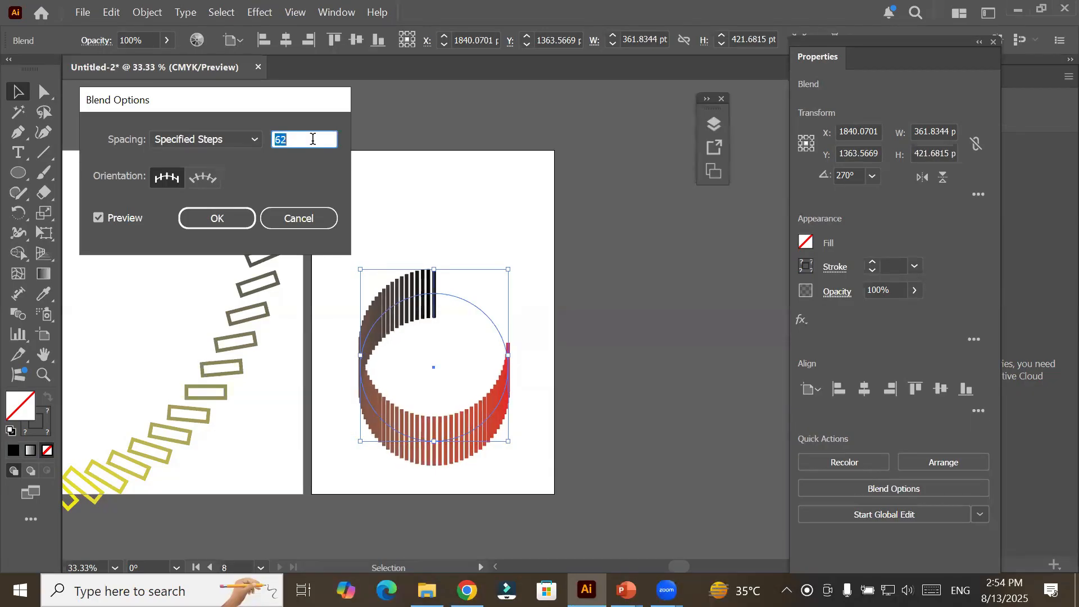
left_click(211, 221)
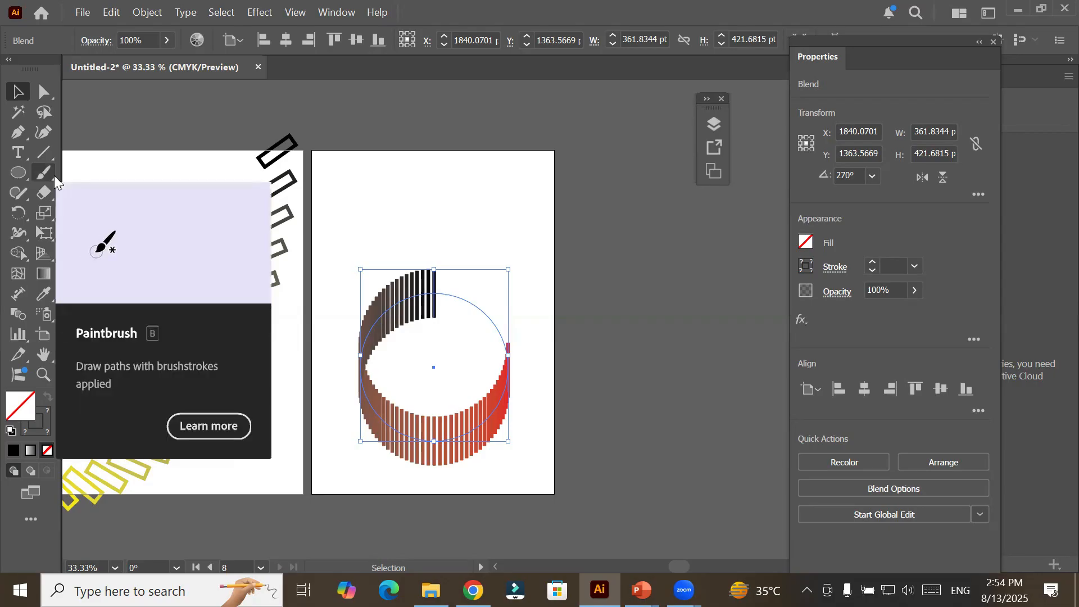
Cut the blend's circular spine with the Scissors tool on its empty upper-right segment, just above the red end line.
left_click(43, 194)
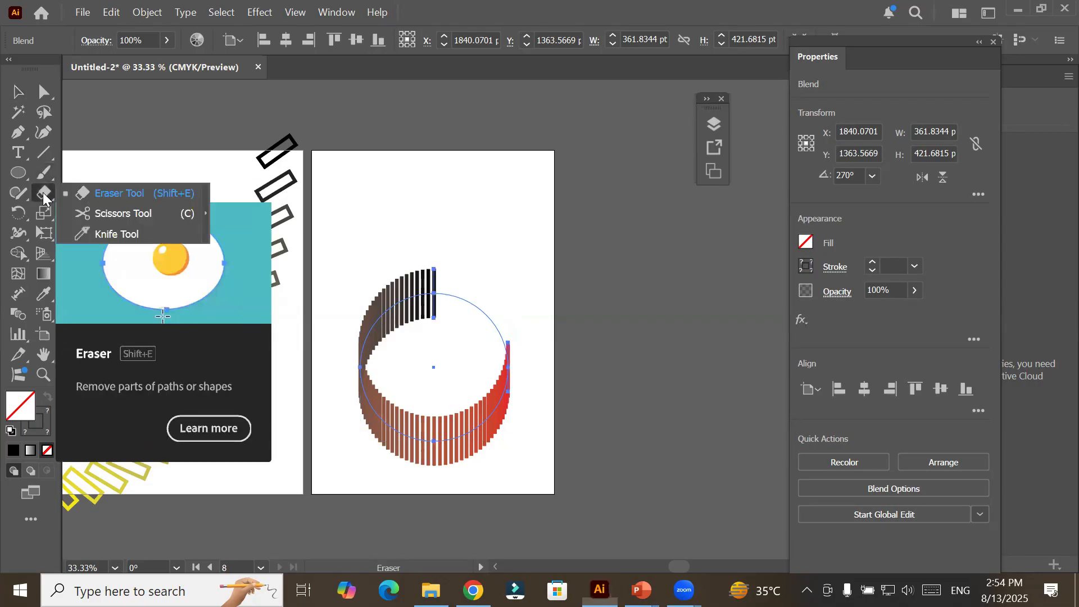
left_click(112, 216)
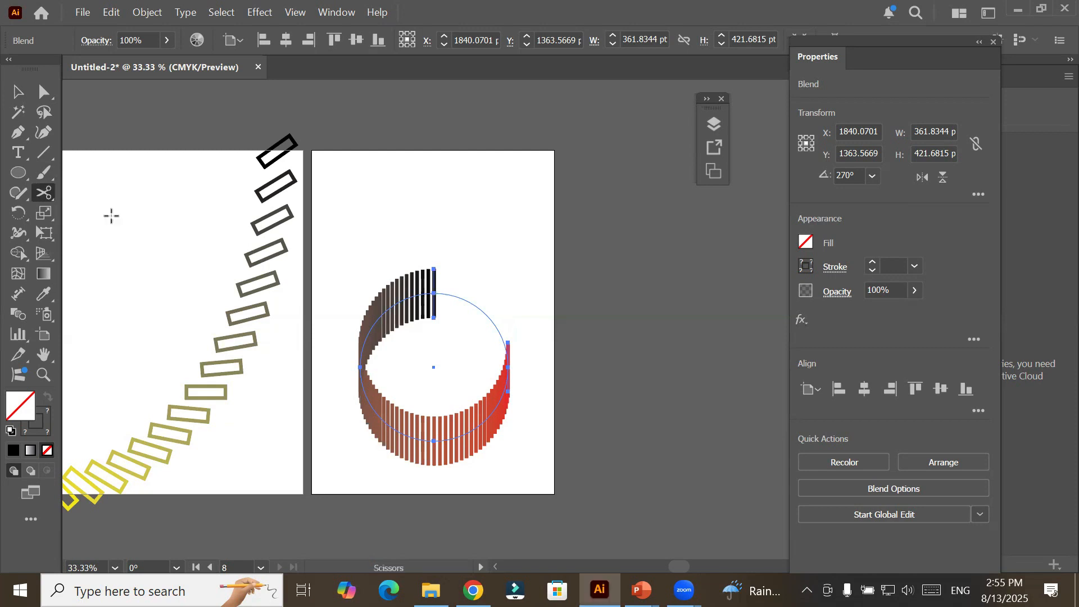
left_click(449, 292)
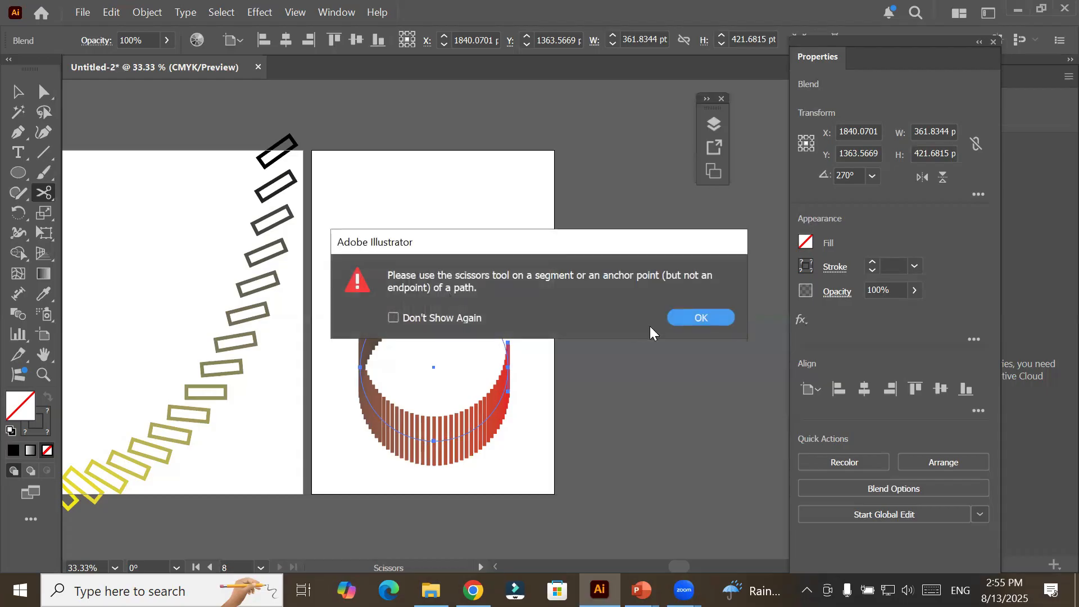
left_click(682, 318)
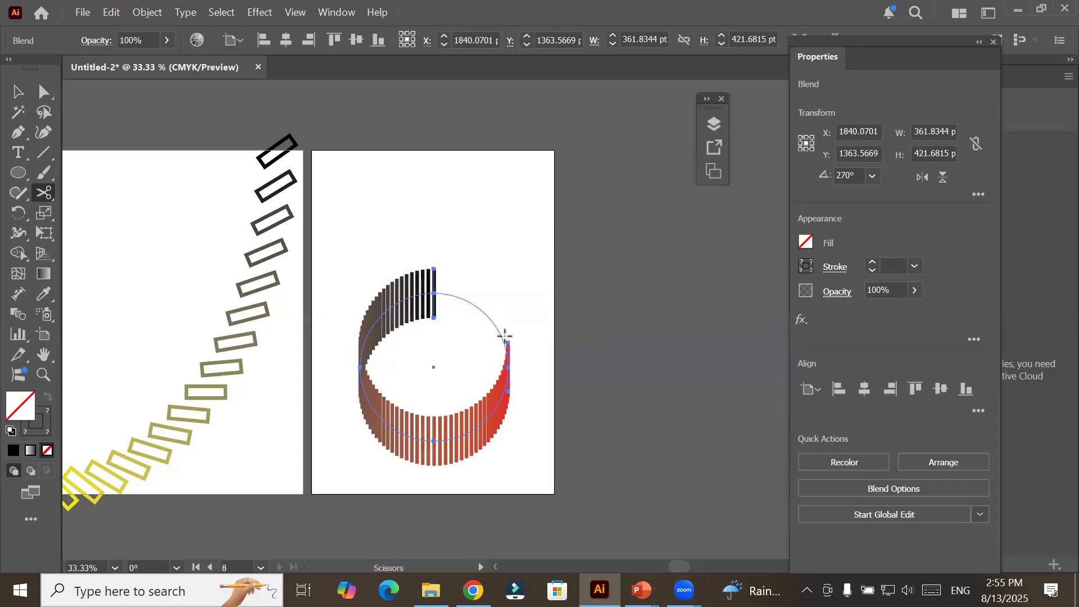
left_click(502, 337)
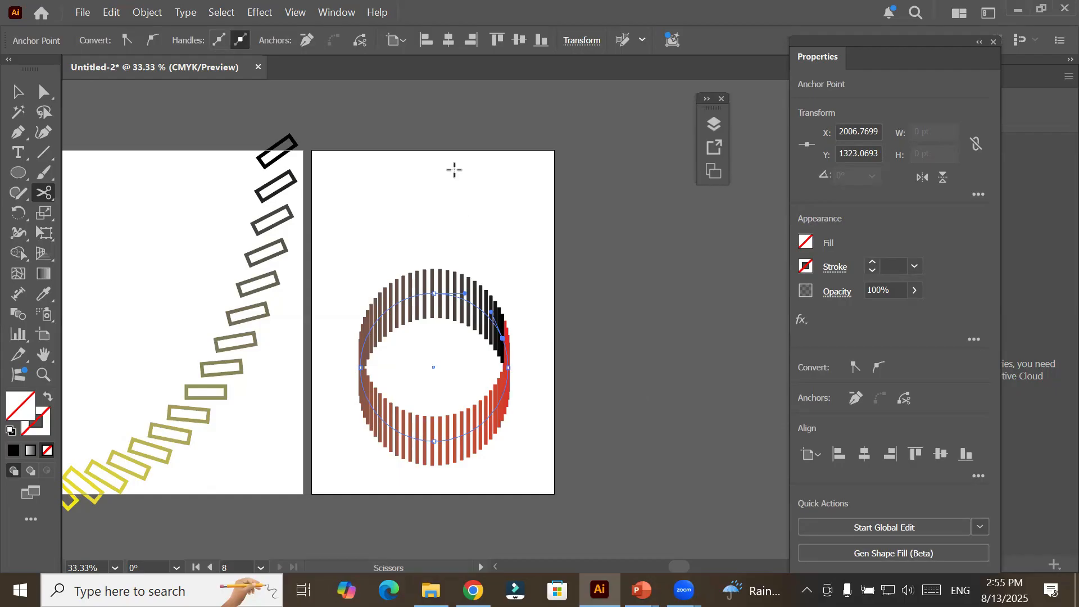
Reopen the Blend Options for the circular line blend and set its spacing to 30 specified steps.
left_click(140, 13)
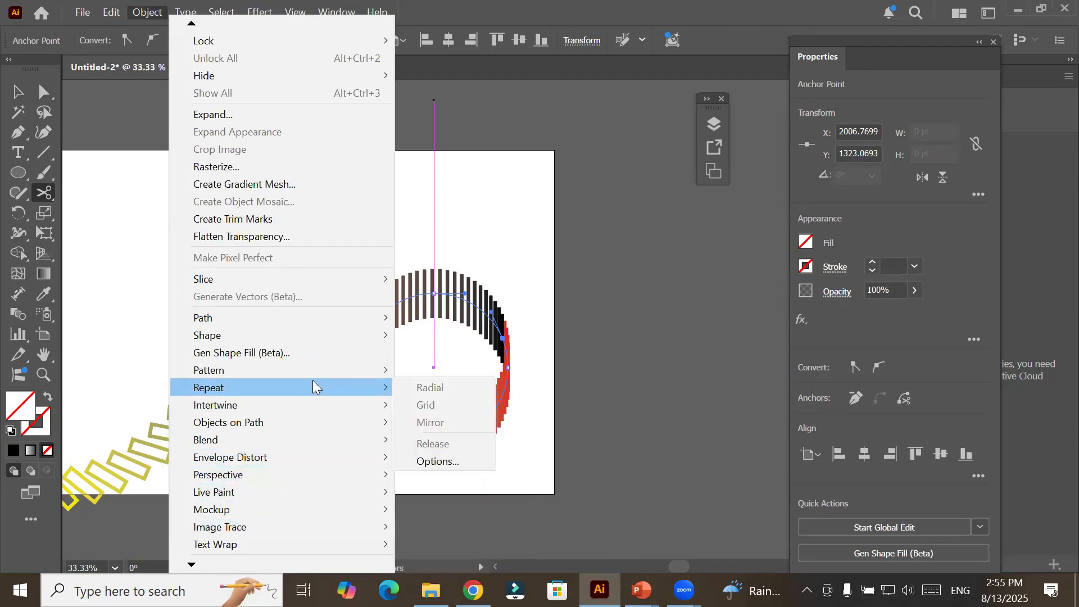
mouse_move(335, 436)
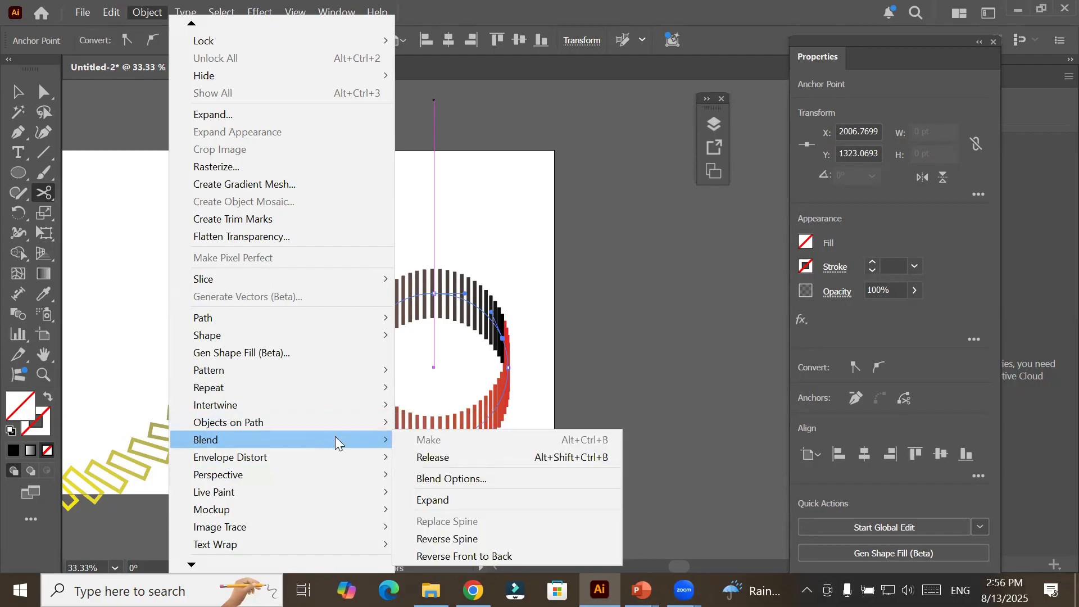
left_click(463, 481)
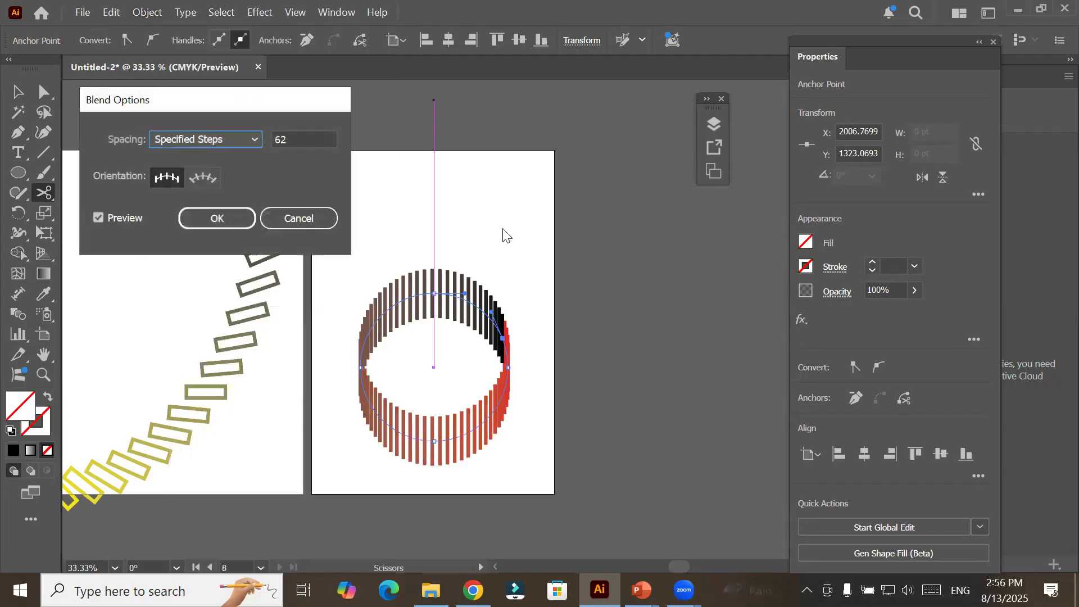
left_click(318, 138)
key("Up")
key("Up")
key("Up")
key("Up")
key("Up")
key("Up")
key("Up")
key("Up")
key("Up")
key("Up")
key("Up")
key("Up")
key("Up")
key("Up")
key("Up")
key("Up")
key("Up")
key("Up")
key("Up")
key("Up")
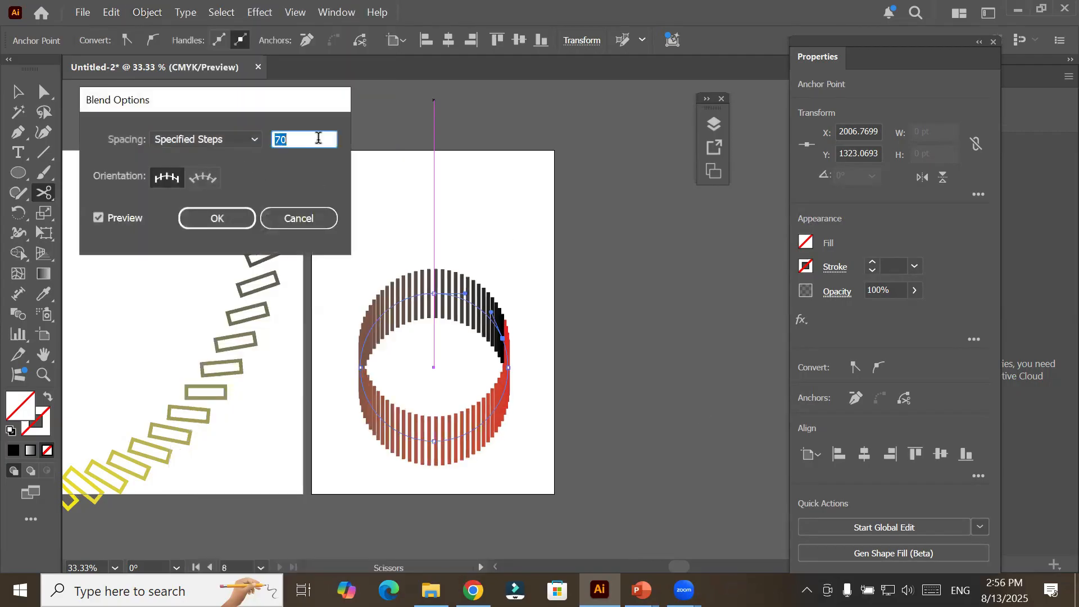
key("Up")
key("Up")
key("Up")
key("Up")
key("Up")
key("Up")
key("Up")
key("Up")
key("Up")
key("Up")
key("Up")
key("Up")
key("Up")
key("Up")
key("Up")
key("Up")
key("Up")
key("Up")
key("Up")
key("Up")
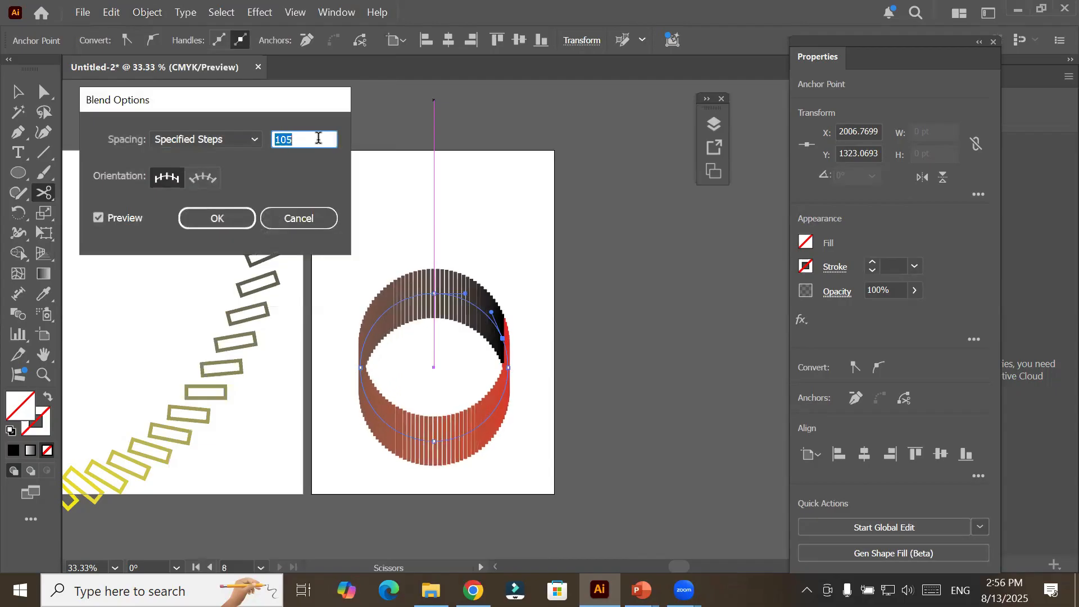
key("Down")
key("Down")
key("Down")
key("Down")
key("Down")
key("Down")
key("Down")
key("Down")
key("Down")
key("Down")
key("Down")
key("Down")
key("Down")
key("Down")
key("Down")
key("Down")
key("Down")
key("Down")
key("Down")
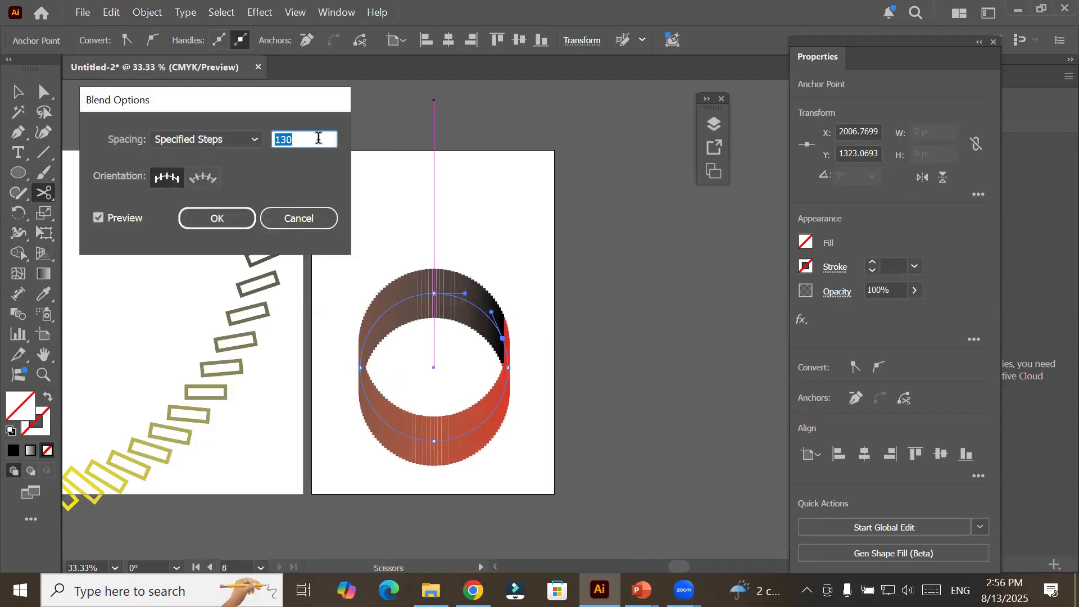
key("Down")
key("Down")
key("Down")
key("Down")
key("Down")
key("Down")
key("Down")
key("Down")
key("Down")
key("Down")
key("Down")
key("Down")
key("Down")
key("Down")
key("Down")
key("Down")
key("Down")
key("Down")
key("Down")
key("Down")
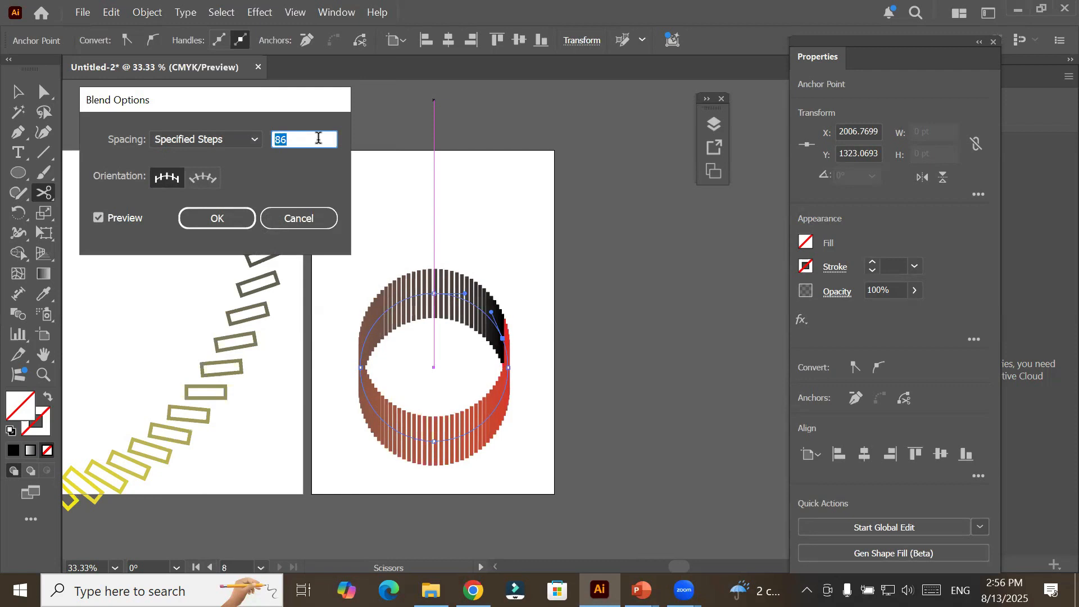
key("Down")
key("Down")
key("Down")
key("Down")
key("Down")
key("Down")
key("Down")
key("Down")
key("Down")
key("Down")
key("Down")
key("Down")
key("Down")
key("Down")
key("Down")
key("Down")
key("Down")
key("Down")
key("Down")
key("Down")
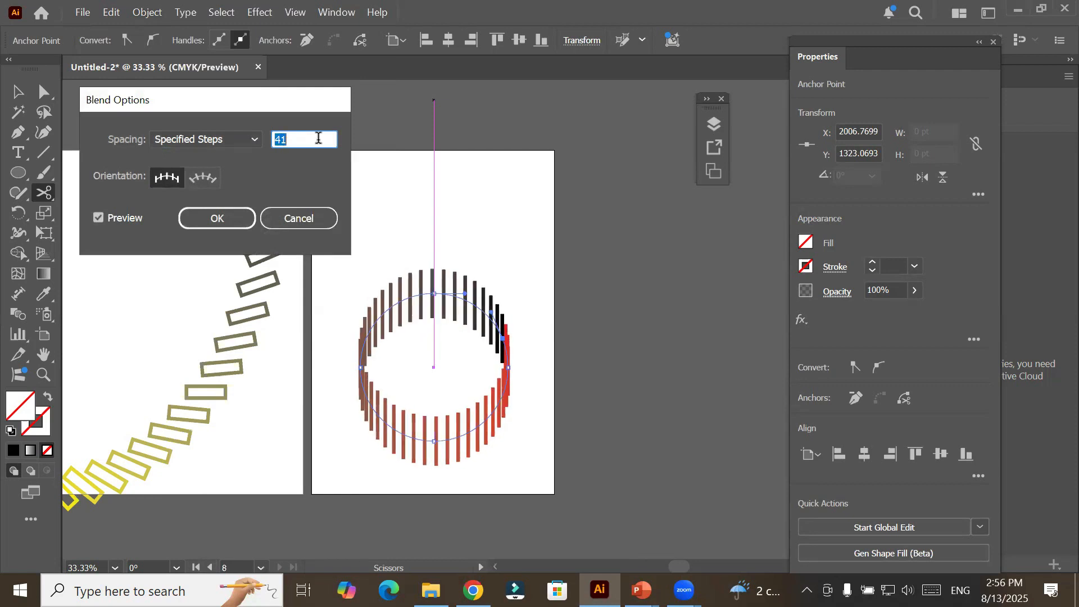
key("Down")
key("Down")
key("Down")
key("Down")
key("Down")
key("Down")
key("Down")
key("Down")
key("Down")
key("Down")
key("Down")
key("Down")
key("Down")
key("Down")
key("Down")
key("Down")
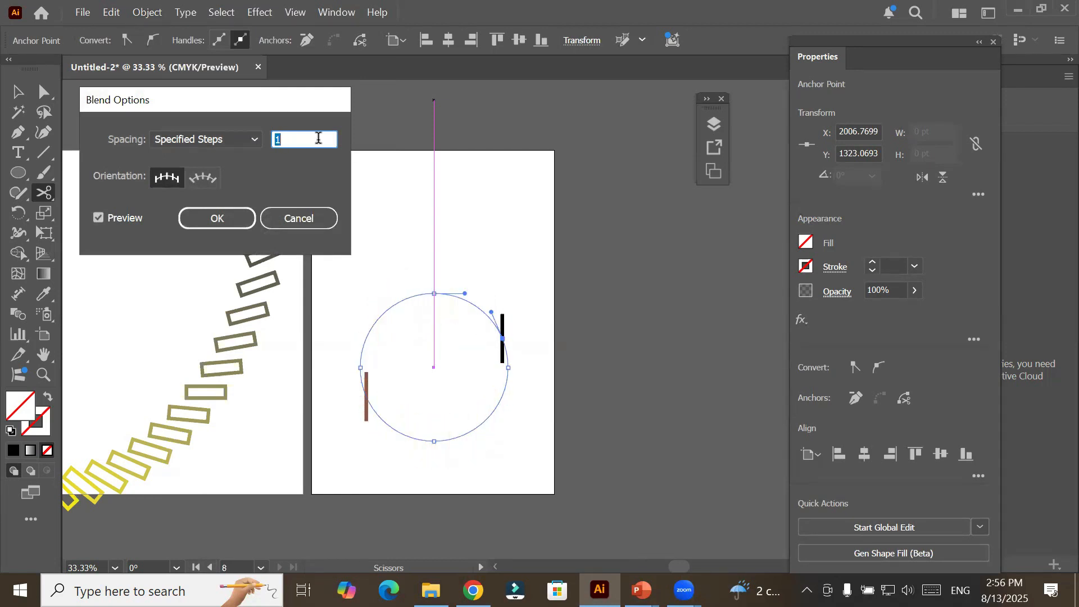
key("Up")
key("Up")
key("Up")
key("Up")
key("Up")
key("Up")
key("Up")
key("Up")
key("Up")
key("Up")
key("Up")
key("Up")
key("Up")
key("Up")
key("Up")
key("Up")
key("Up")
key("Up")
key("Up")
key("Up")
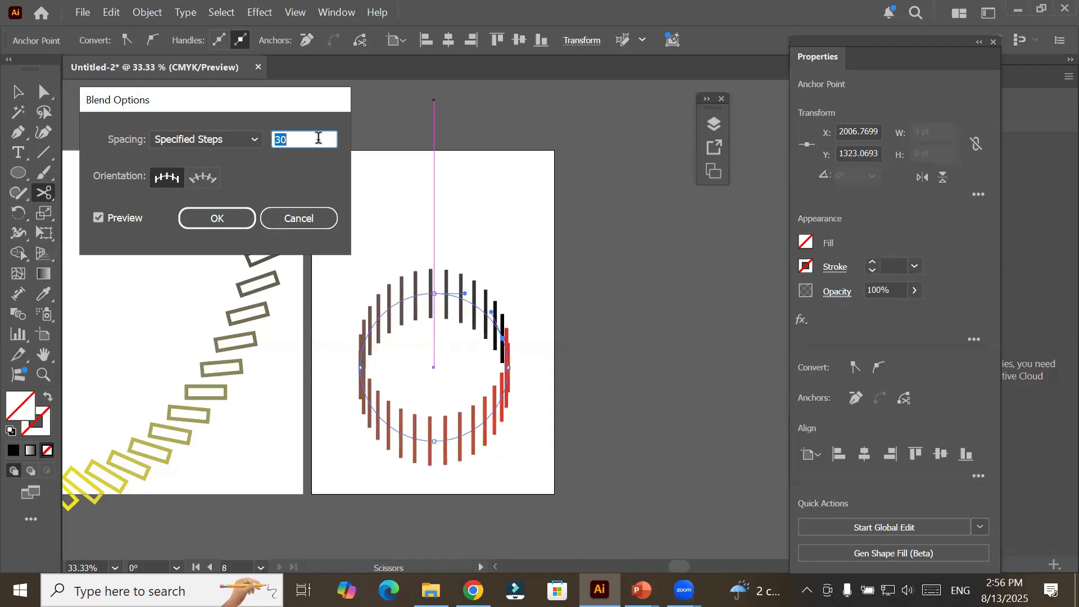
Compare the blend's two orientations, set the lines to align to the circular path so they radiate around it, and apply the blend options.
left_click(204, 179)
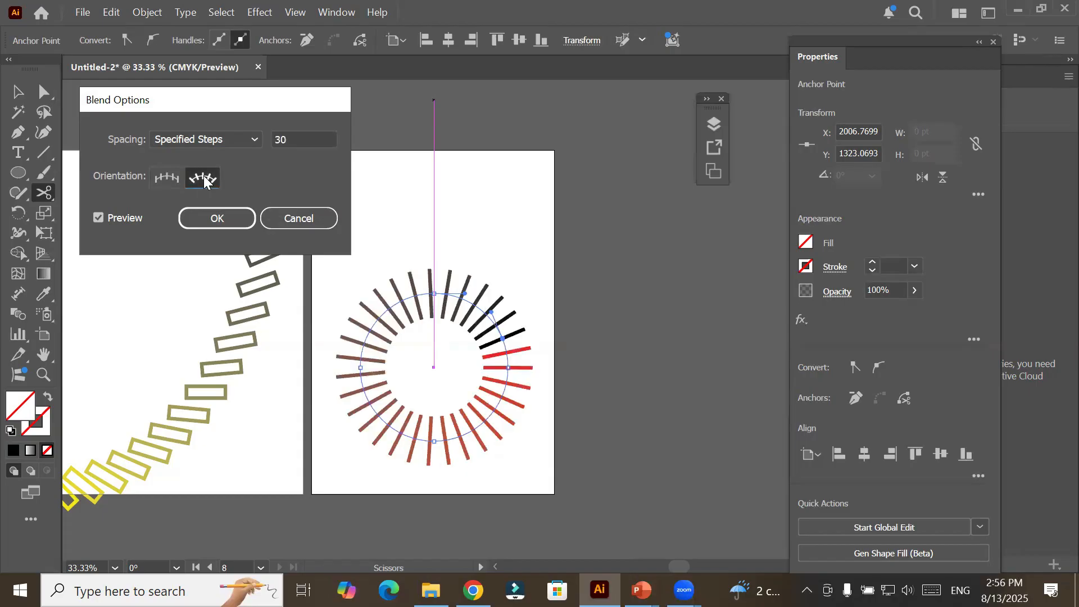
left_click(166, 177)
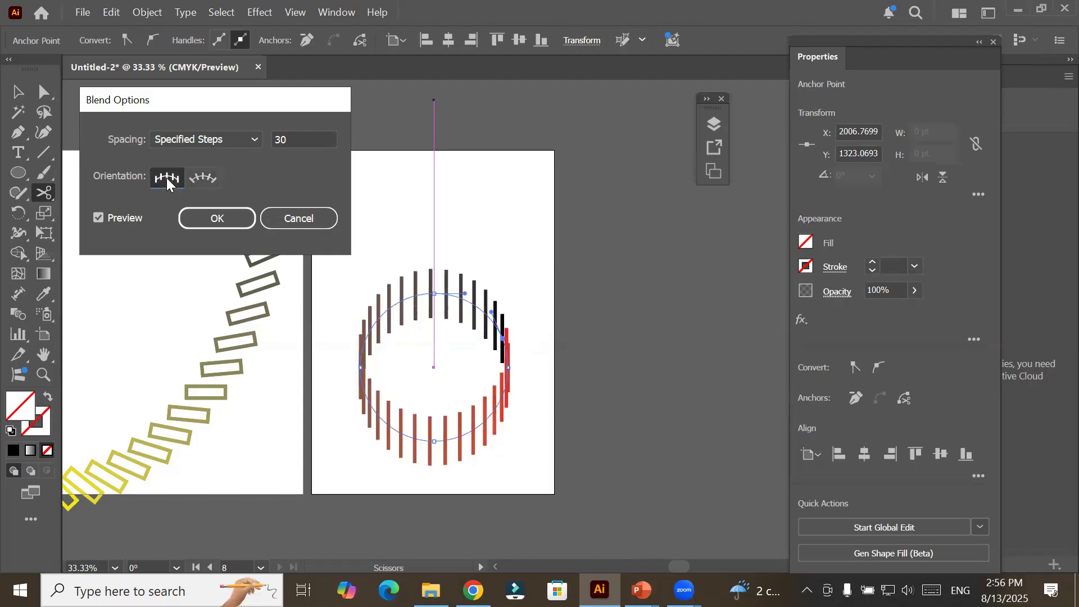
left_click(200, 185)
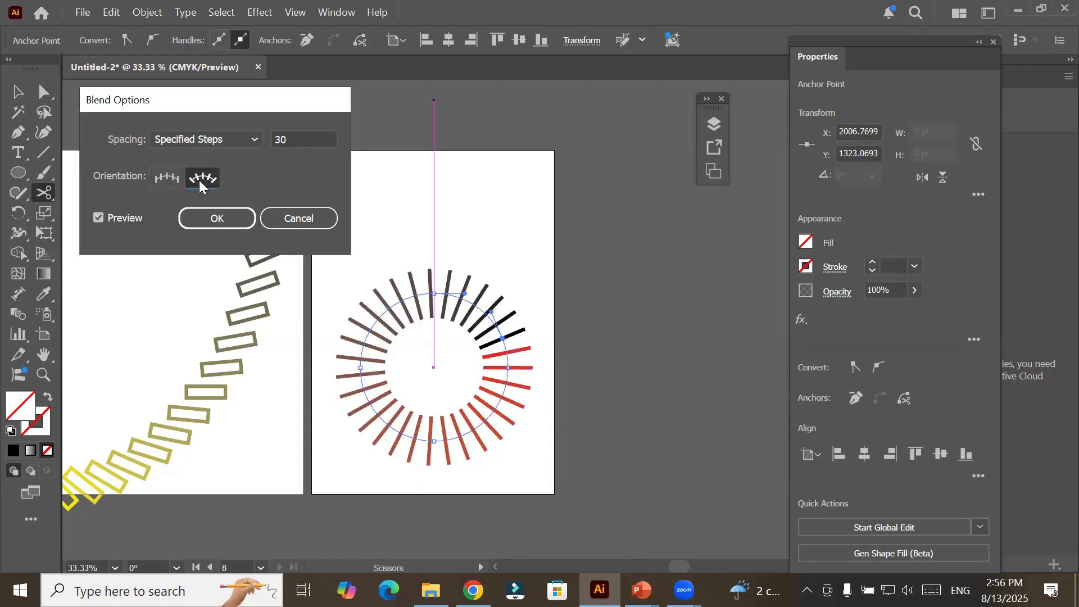
left_click(173, 179)
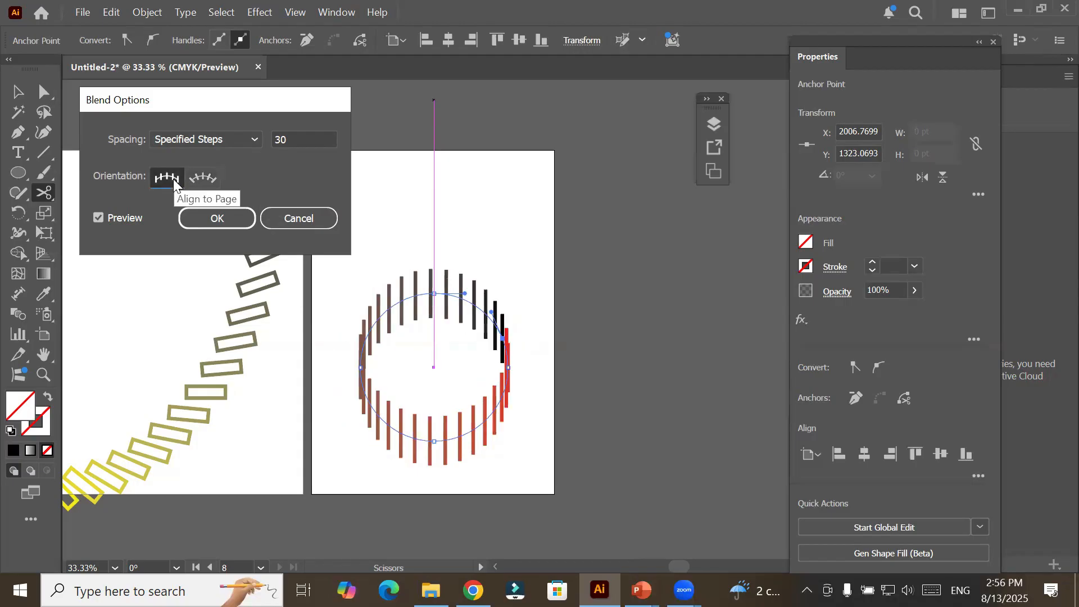
left_click(204, 180)
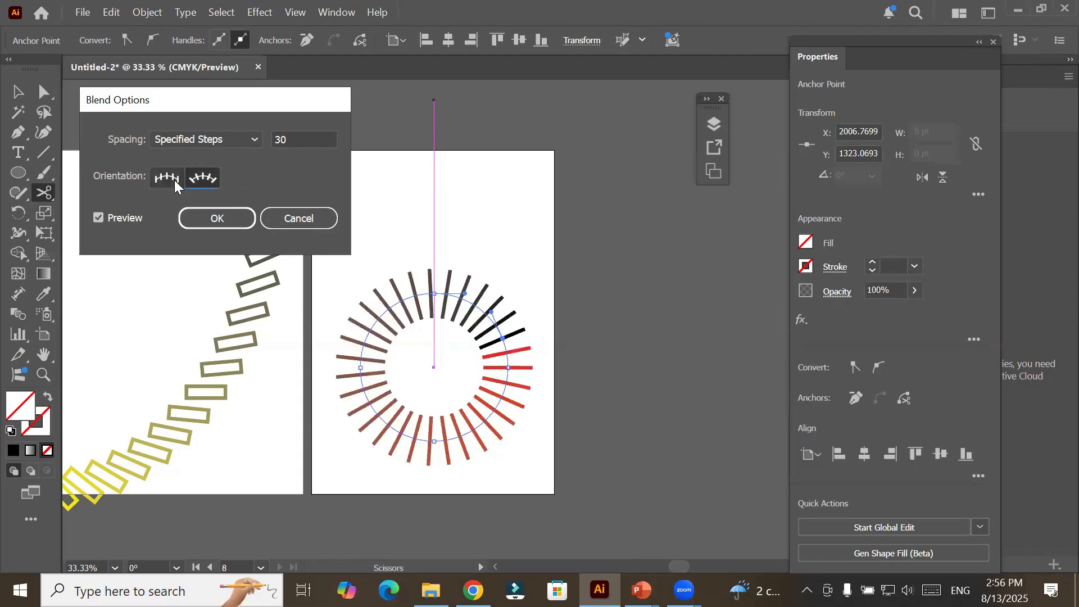
left_click(233, 220)
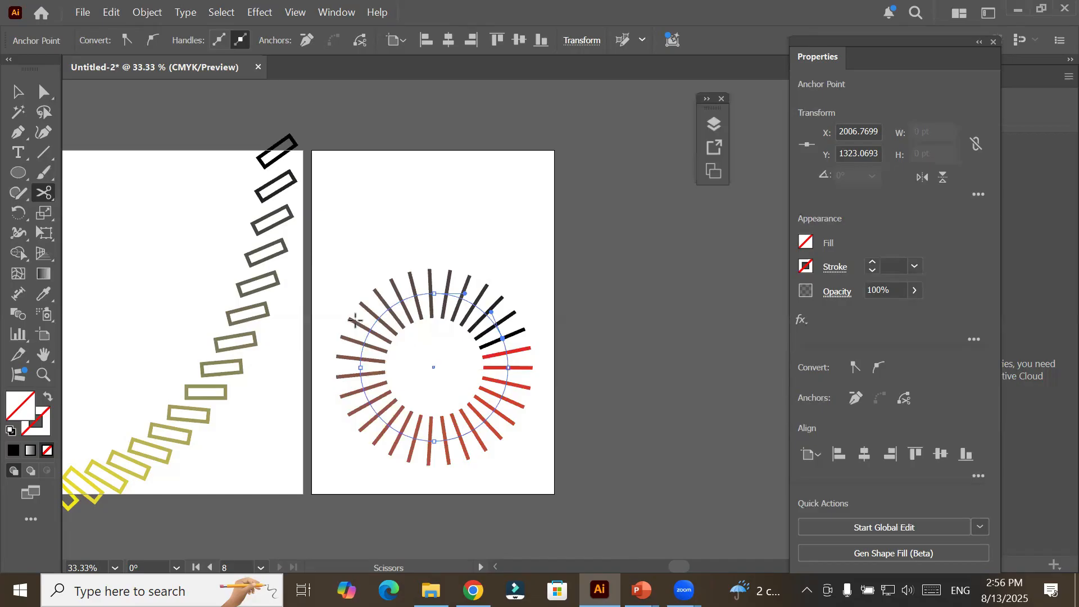
scroll(313, 316, "down", 3)
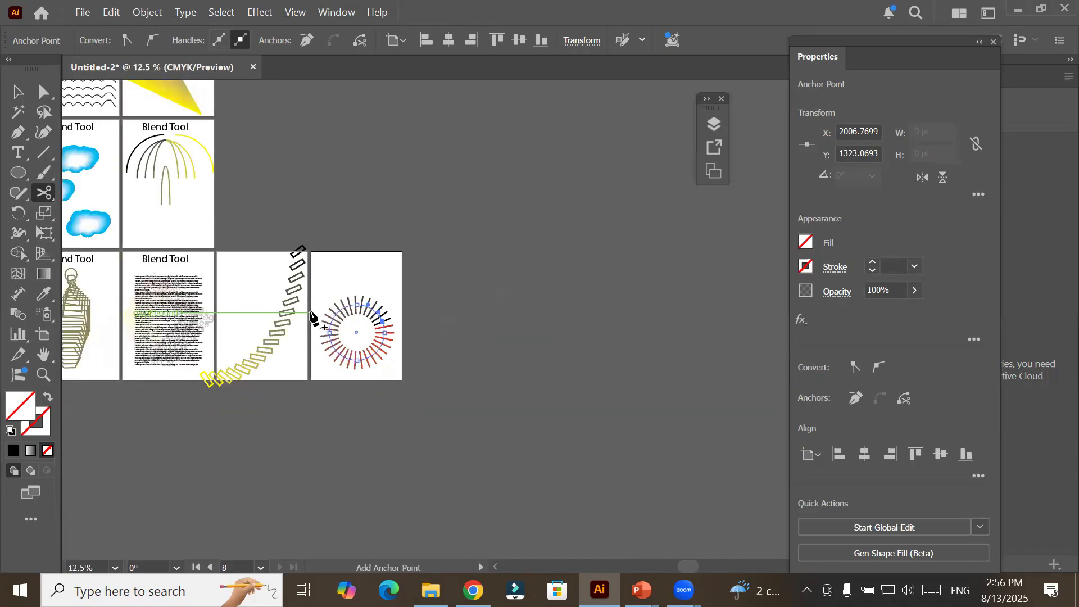
scroll(313, 316, "down", 1)
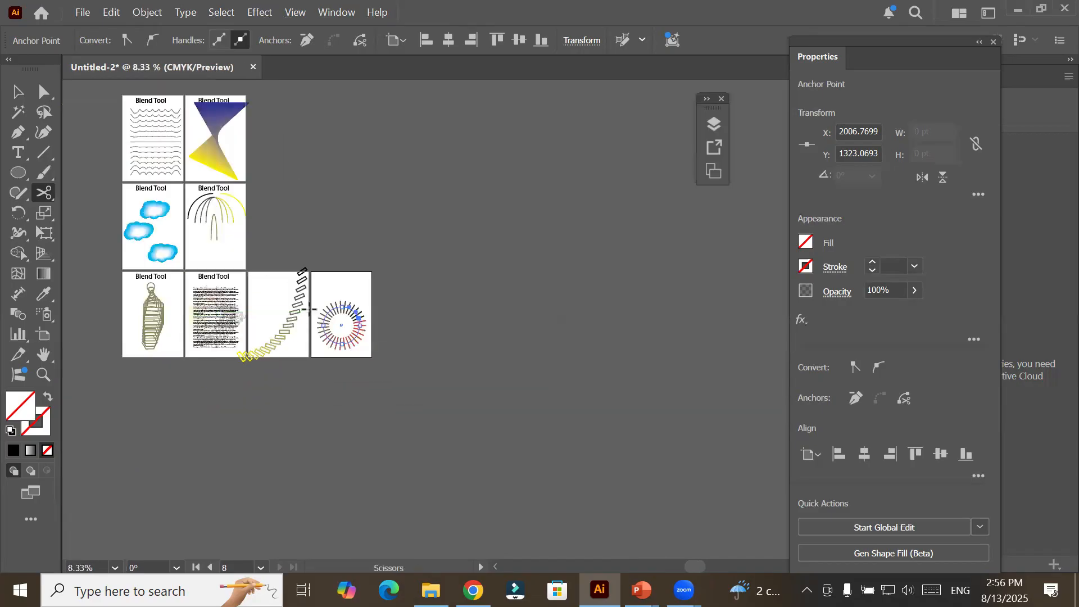